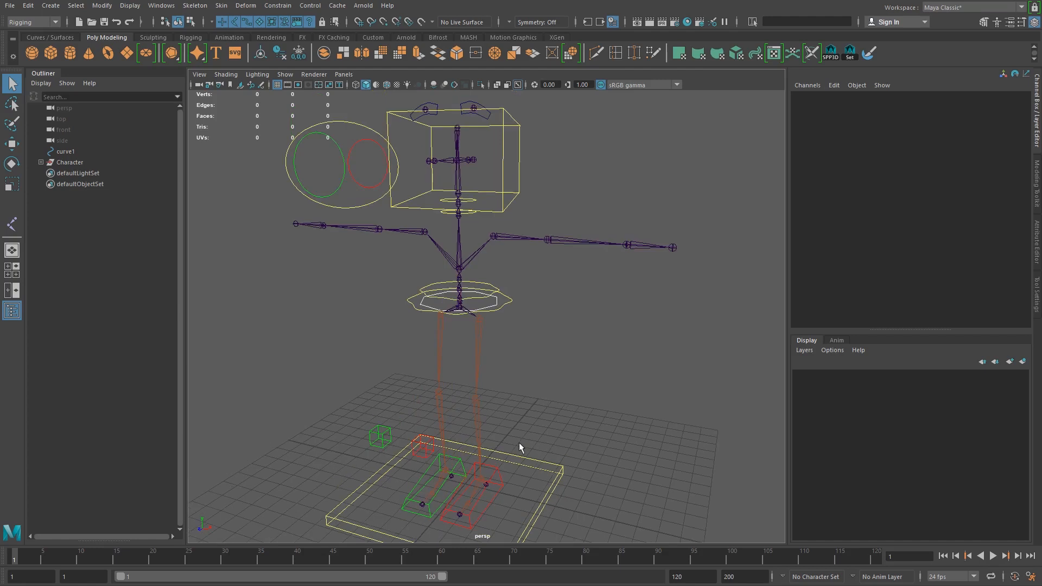
# Create a NURBS circle at the centre of the grid.
pyautogui.moveTo(434, 351)
pyautogui.keyDown('alt'); pyautogui.mouseDown()
pyautogui.moveTo(458, 326)
pyautogui.moveTo(445, 339)
pyautogui.mouseUp(); pyautogui.keyUp('alt')
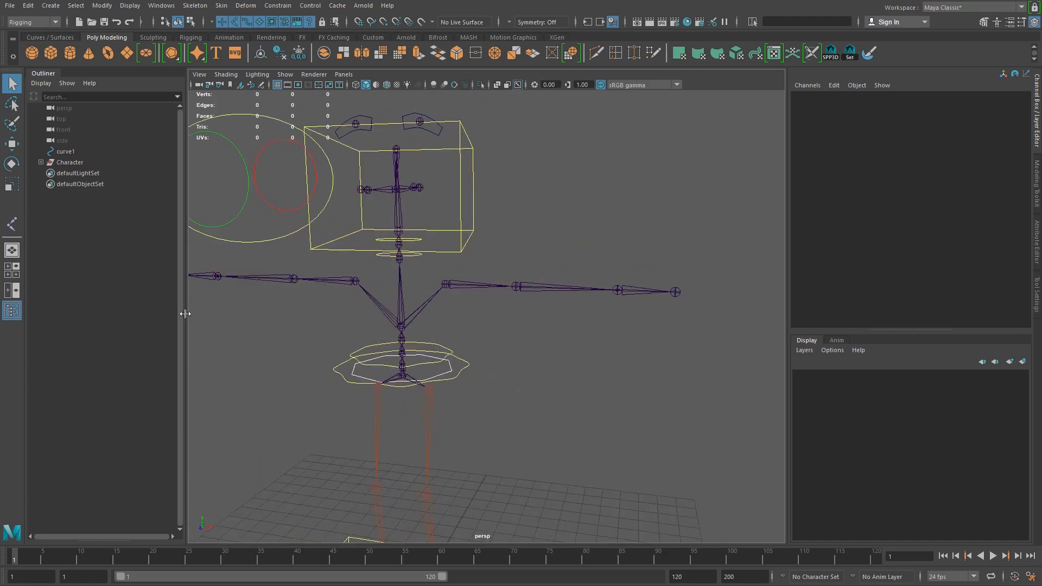
pyautogui.keyDown('alt'); pyautogui.moveTo(551, 367); pyautogui.dragTo(575, 298, button='middle'); pyautogui.keyUp('alt')
pyautogui.keyDown('alt'); pyautogui.moveTo(575, 298); pyautogui.dragTo(262, 308, button='right'); pyautogui.keyUp('alt')
pyautogui.keyDown('alt'); pyautogui.moveTo(348, 325); pyautogui.dragTo(341, 322); pyautogui.keyUp('alt')
pyautogui.keyDown('alt'); pyautogui.moveTo(340, 322); pyautogui.dragTo(413, 374, button='right'); pyautogui.keyUp('alt')
pyautogui.click(44, 38)
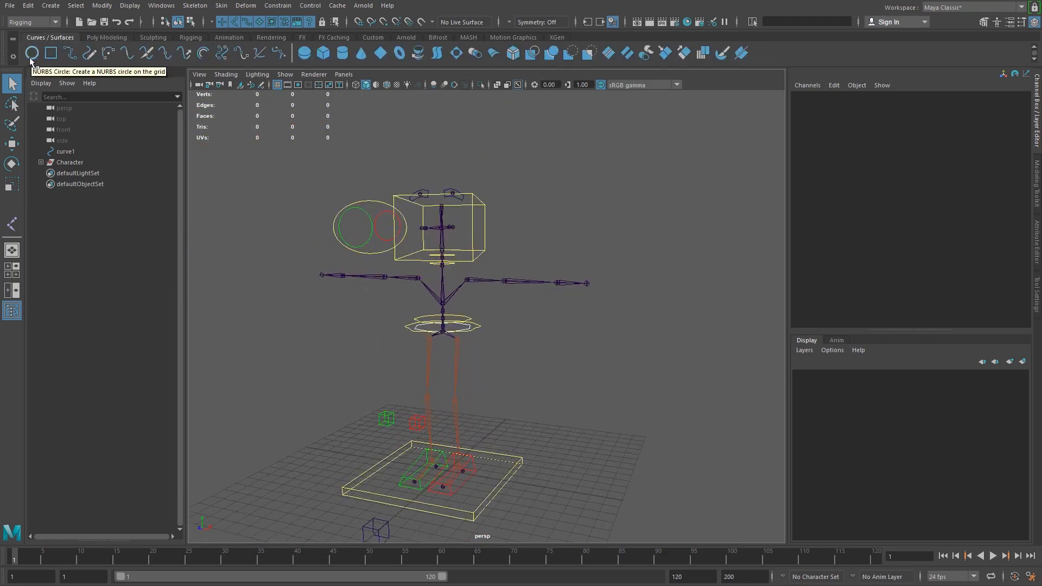
pyautogui.click(31, 52)
# Isolate the new NURBS circle in the perspective view, hiding the character rig.
pyautogui.keyDown('alt'); pyautogui.moveTo(500, 442); pyautogui.dragTo(481, 359); pyautogui.keyUp('alt')
pyautogui.keyDown('alt'); pyautogui.moveTo(481, 359); pyautogui.dragTo(510, 386, button='right'); pyautogui.keyUp('alt')
pyautogui.keyDown('alt'); pyautogui.moveTo(510, 386); pyautogui.dragTo(503, 435); pyautogui.keyUp('alt')
pyautogui.keyDown('alt'); pyautogui.moveTo(358, 325); pyautogui.dragTo(414, 317, button='middle'); pyautogui.keyUp('alt')
pyautogui.keyDown('alt'); pyautogui.moveTo(414, 318); pyautogui.dragTo(485, 391, button='right'); pyautogui.keyUp('alt')
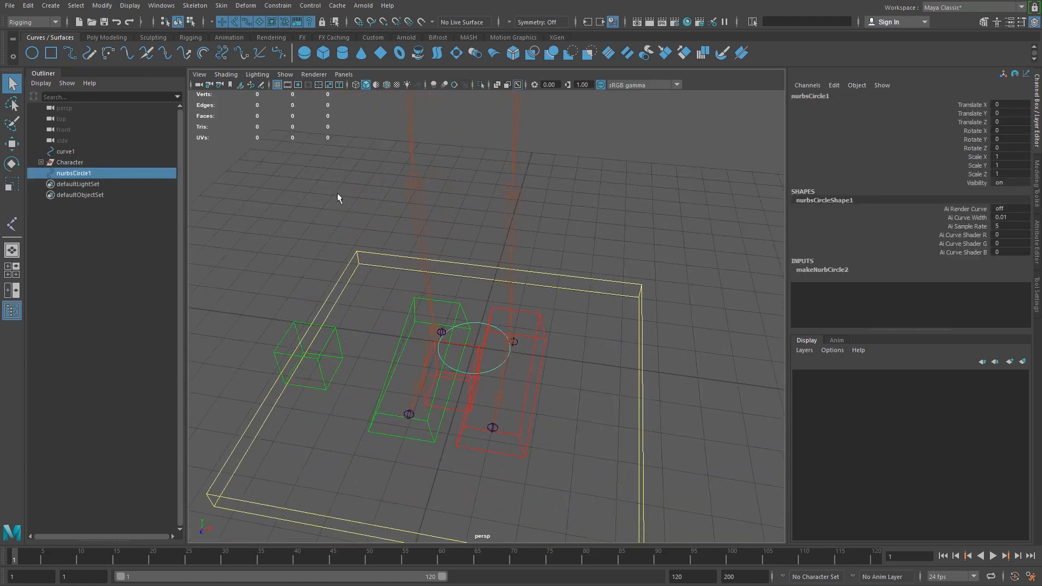
pyautogui.hotkey('ctrl', '1')
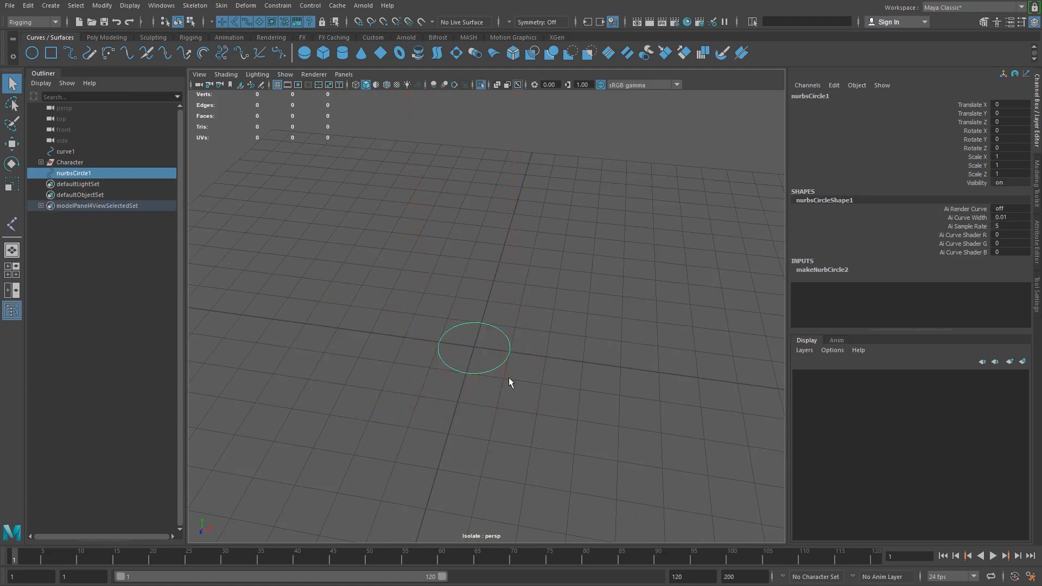
# Duplicate the circle and rotate the copy -90 degrees on the Z axis.
pyautogui.keyDown('alt'); pyautogui.moveTo(511, 375); pyautogui.dragTo(405, 346, button='right'); pyautogui.keyUp('alt')
pyautogui.keyDown('alt'); pyautogui.moveTo(404, 347); pyautogui.dragTo(454, 354); pyautogui.keyUp('alt')
pyautogui.keyDown('alt'); pyautogui.moveTo(454, 354); pyautogui.dragTo(599, 434, button='right'); pyautogui.keyUp('alt')
pyautogui.keyDown('alt'); pyautogui.moveTo(491, 368); pyautogui.dragTo(539, 334, button='middle'); pyautogui.keyUp('alt')
pyautogui.keyDown('alt'); pyautogui.moveTo(539, 334); pyautogui.dragTo(523, 418, button='right'); pyautogui.keyUp('alt')
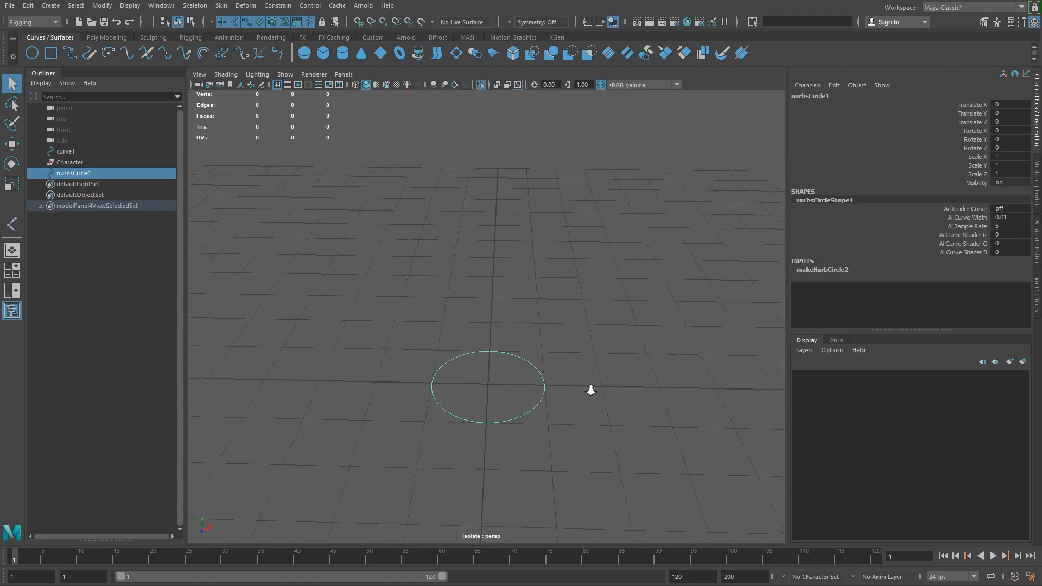
pyautogui.keyDown('alt'); pyautogui.moveTo(523, 418); pyautogui.dragTo(490, 414, button='middle'); pyautogui.keyUp('alt')
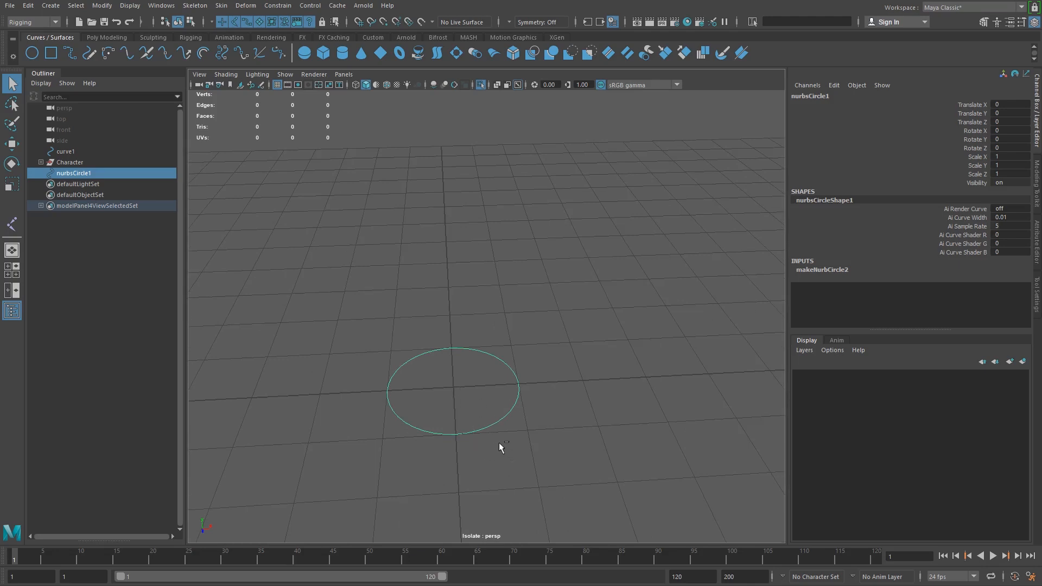
pyautogui.hotkey('ctrl', 'd')
pyautogui.press('w')
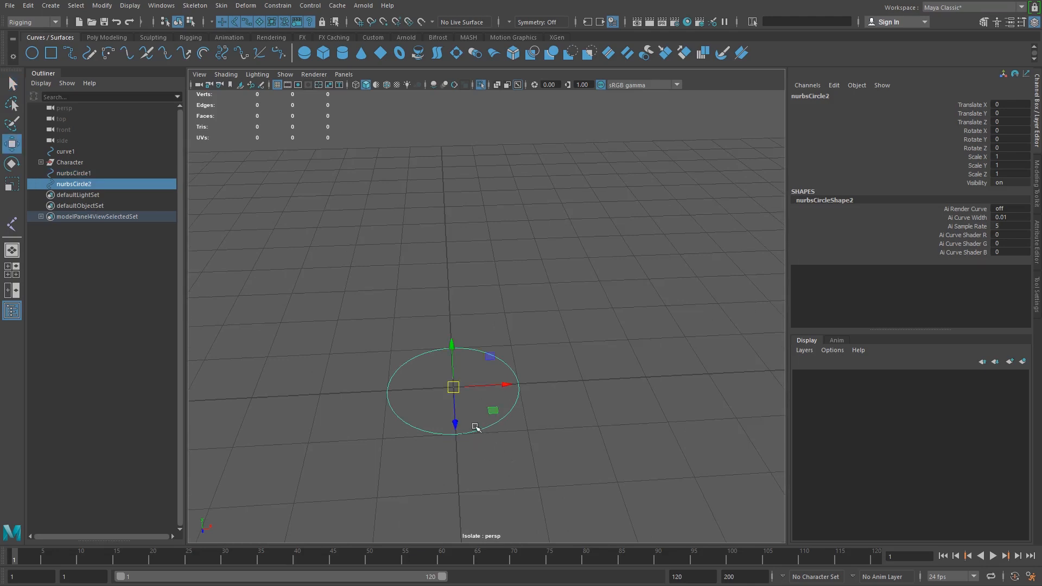
pyautogui.press('e')
pyautogui.press('r')
pyautogui.press('e')
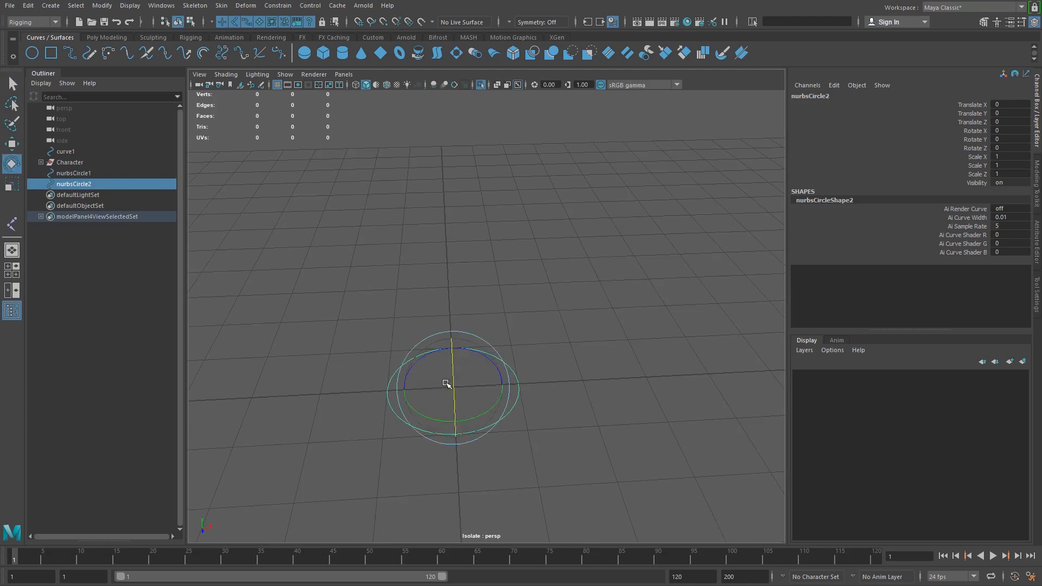
pyautogui.moveTo(416, 360); pyautogui.dragTo(485, 359)
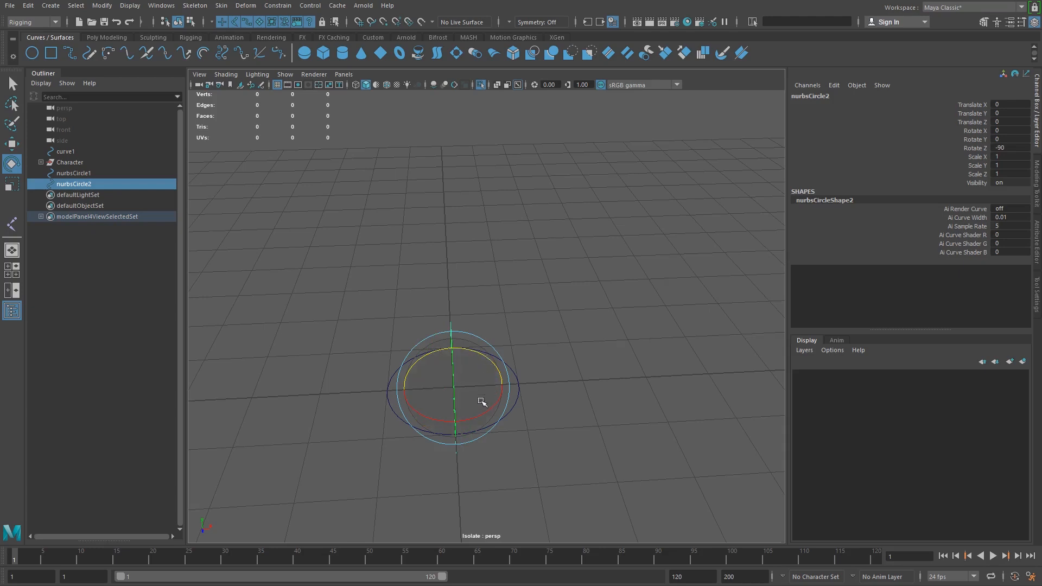
# Duplicate the upright circle and rotate the copy 90 degrees on X so the three circles form a sphere outline.
pyautogui.hotkey('ctrl', 'd')
pyautogui.keyDown('alt'); pyautogui.moveTo(482, 400); pyautogui.dragTo(461, 419); pyautogui.keyUp('alt')
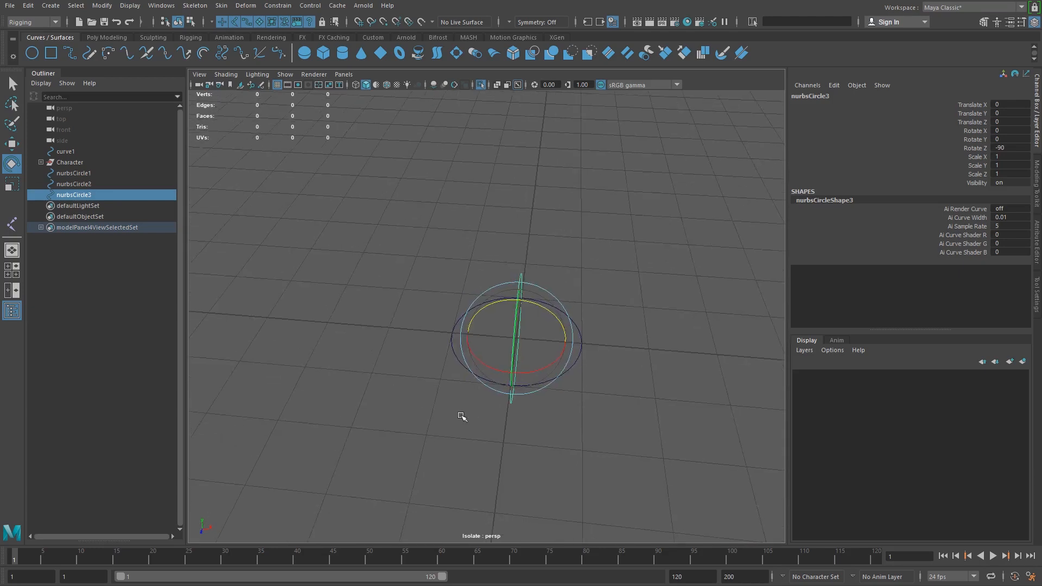
pyautogui.moveTo(558, 365); pyautogui.dragTo(483, 358)
pyautogui.keyDown('alt'); pyautogui.moveTo(560, 328); pyautogui.dragTo(549, 351); pyautogui.keyUp('alt')
pyautogui.press('f')
pyautogui.keyDown('alt'); pyautogui.moveTo(638, 403); pyautogui.dragTo(657, 387); pyautogui.keyUp('alt')
pyautogui.click(603, 389)
pyautogui.keyDown('alt'); pyautogui.moveTo(472, 318); pyautogui.dragTo(526, 331); pyautogui.keyUp('alt')
pyautogui.moveTo(607, 518); pyautogui.dragTo(435, 229)
pyautogui.click(385, 324)
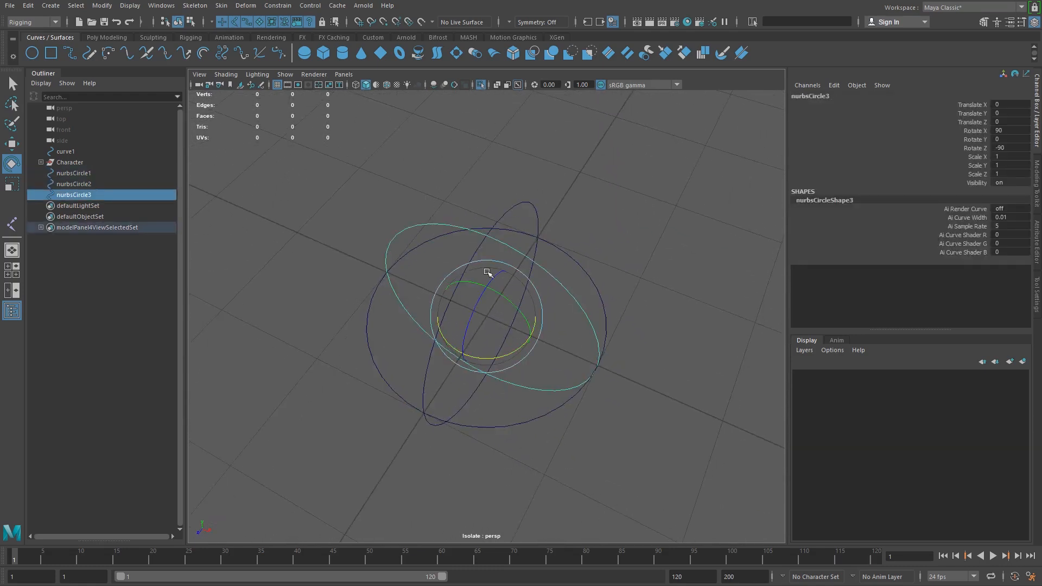
# Display shape nodes in the Outliner and expand nurbsCircle1, nurbsCircle2 and nurbsCircle3.
pyautogui.moveTo(524, 192); pyautogui.dragTo(547, 217)
pyautogui.keyDown('alt'); pyautogui.moveTo(553, 310); pyautogui.dragTo(554, 267); pyautogui.keyUp('alt')
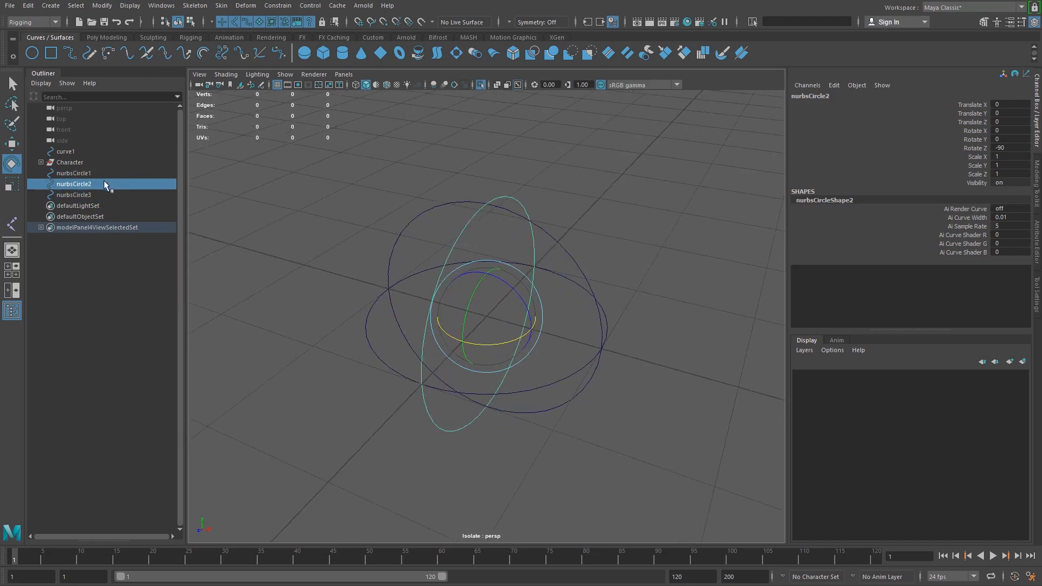
pyautogui.rightClick(81, 186)
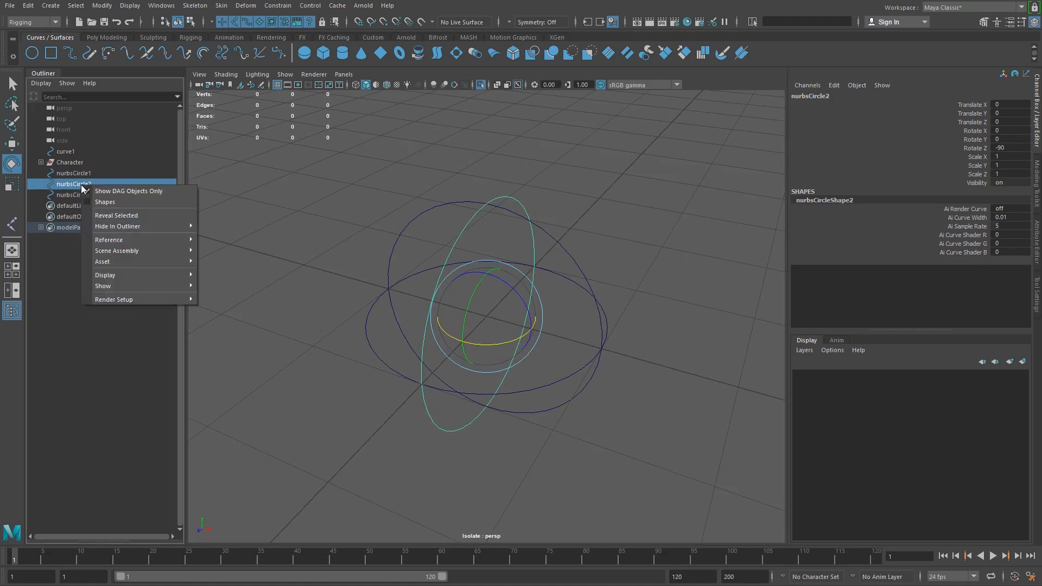
pyautogui.click(110, 204)
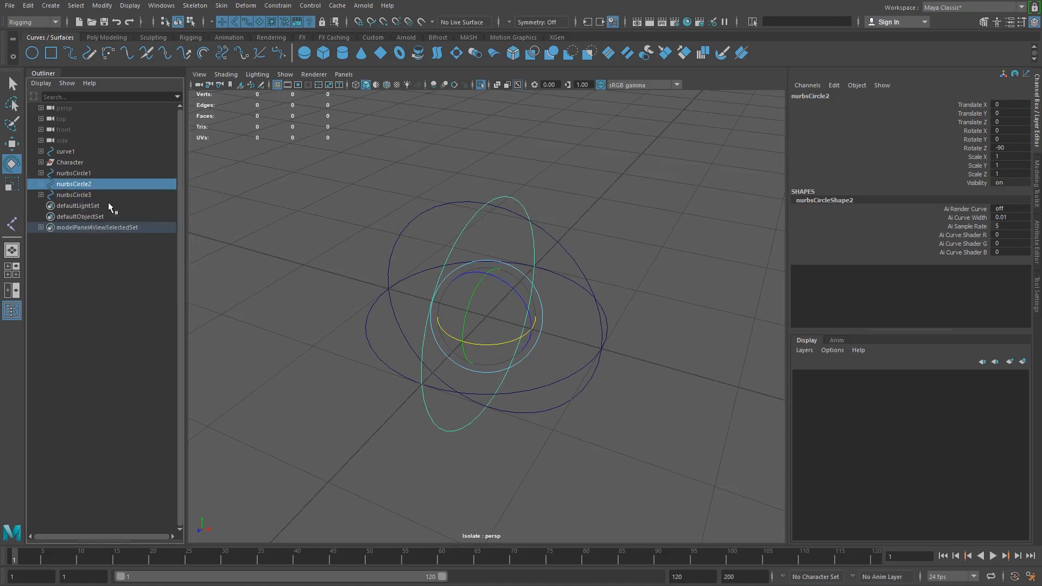
pyautogui.click(41, 195)
pyautogui.click(41, 184)
pyautogui.click(40, 174)
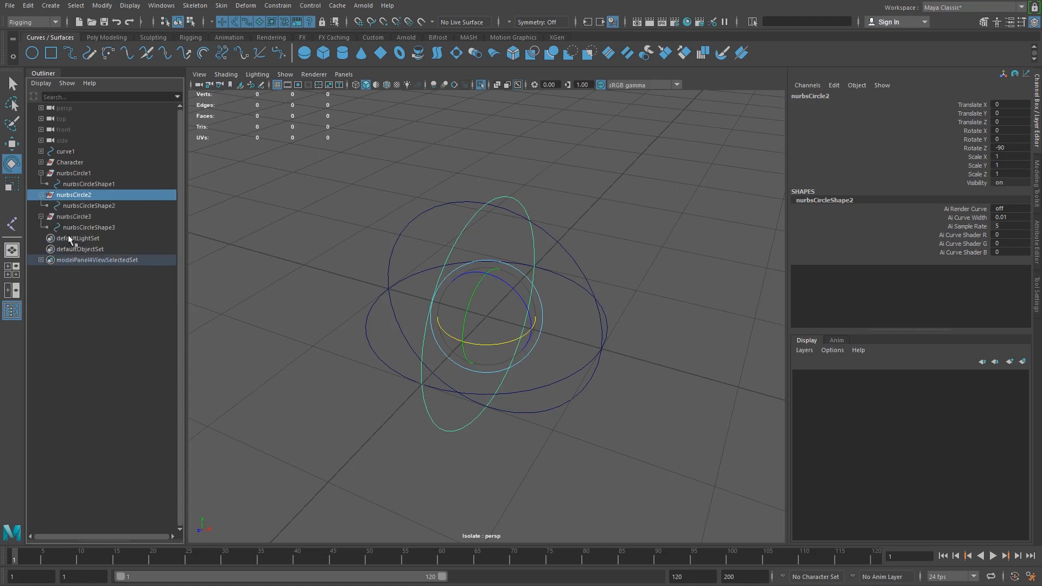
# Select nurbsCircleShape3 and nurbsCircleShape2, and add the nurbsCircle1 transform last.
pyautogui.click(76, 217)
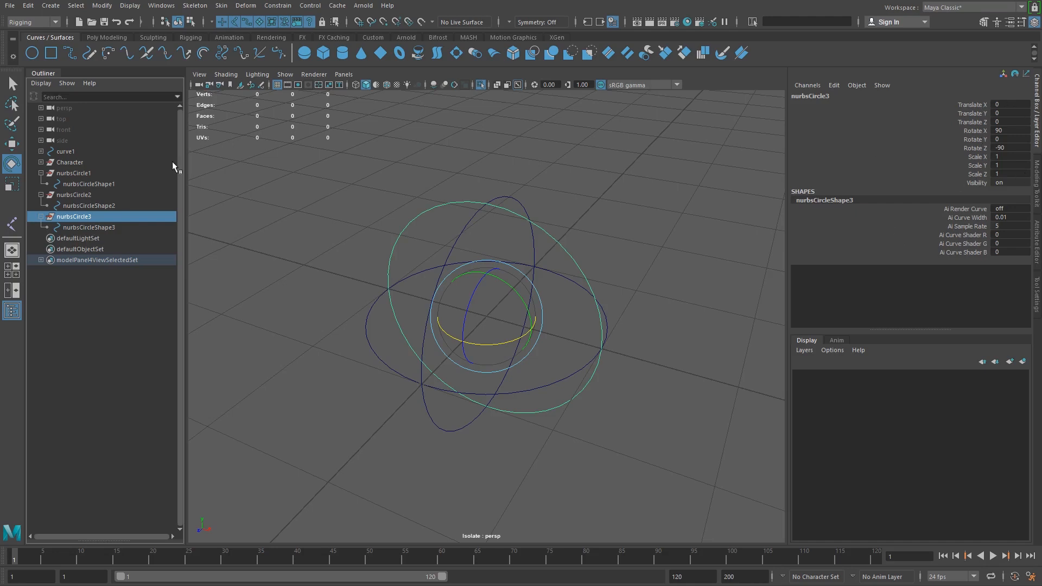
pyautogui.click(103, 228)
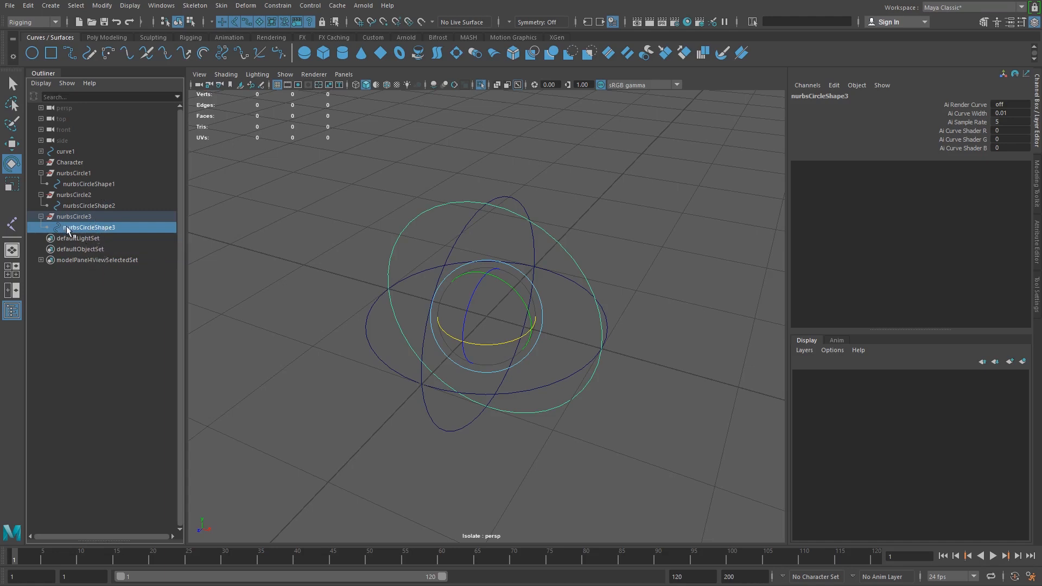
pyautogui.keyDown('ctrl'); pyautogui.click(104, 208); pyautogui.keyUp('ctrl')
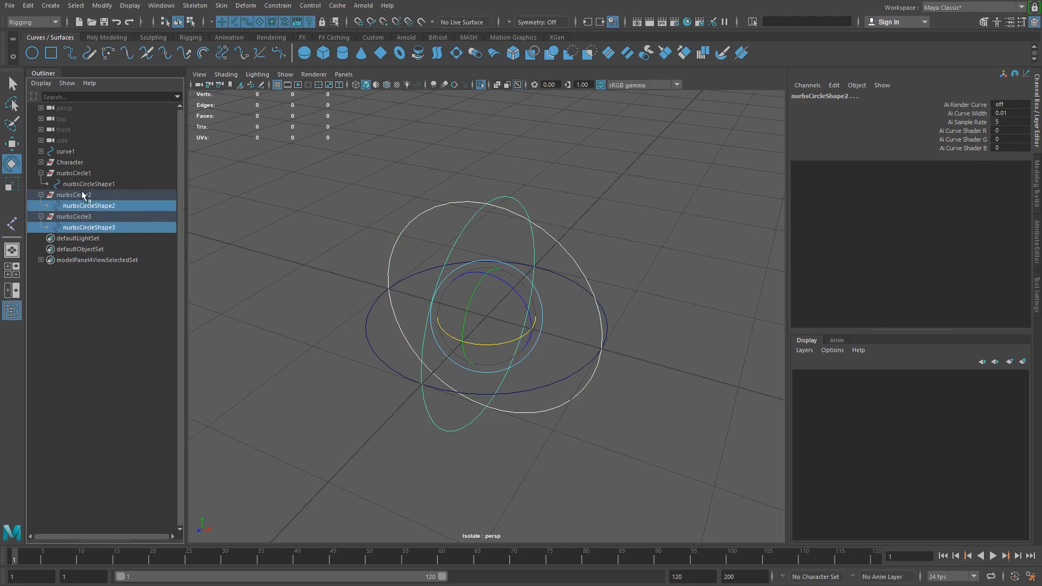
pyautogui.keyDown('ctrl'); pyautogui.click(71, 173); pyautogui.keyUp('ctrl')
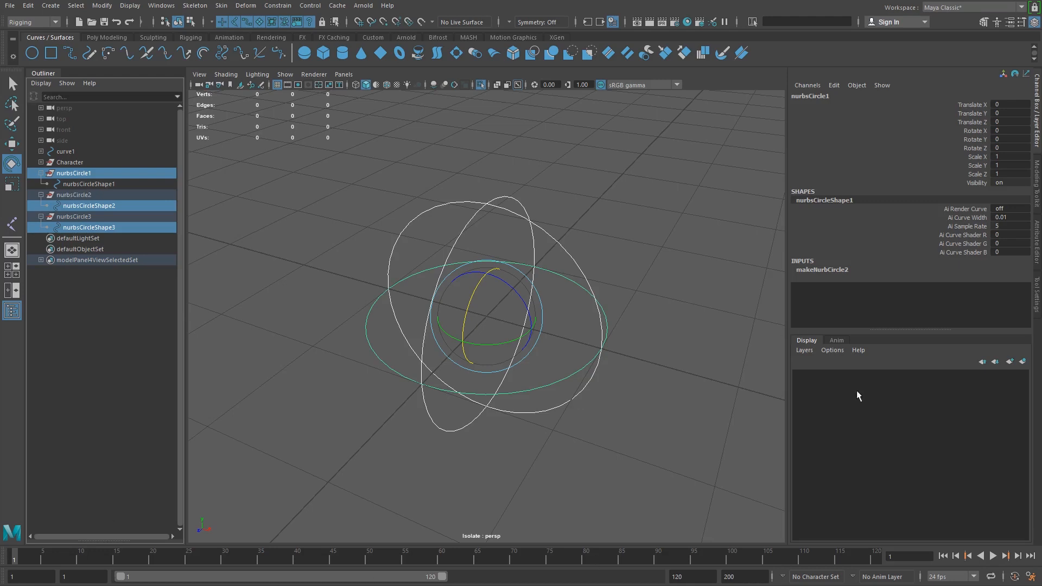
pyautogui.click(1030, 585)
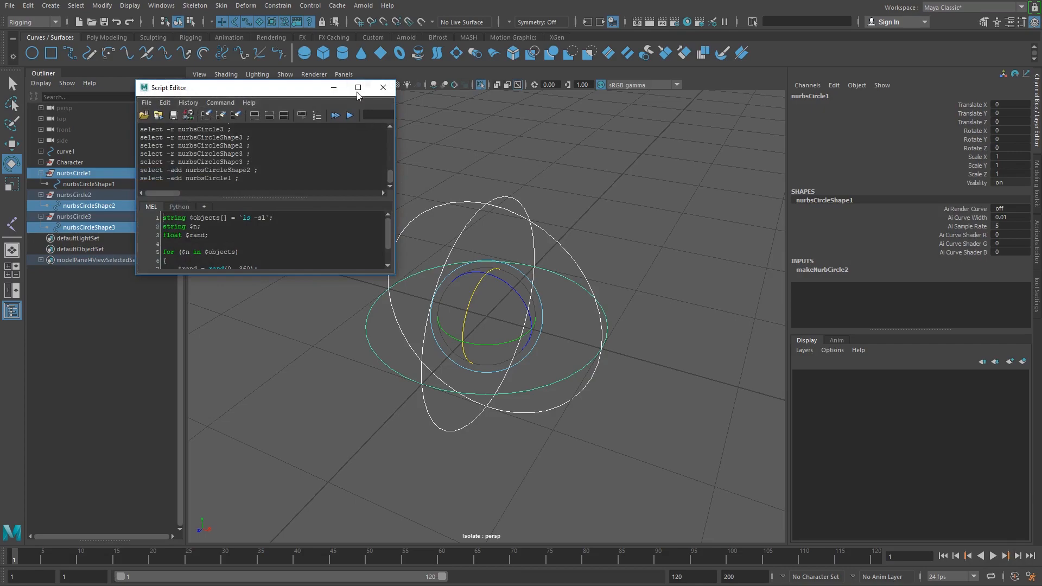
pyautogui.click(358, 89)
pyautogui.click(1027, 1)
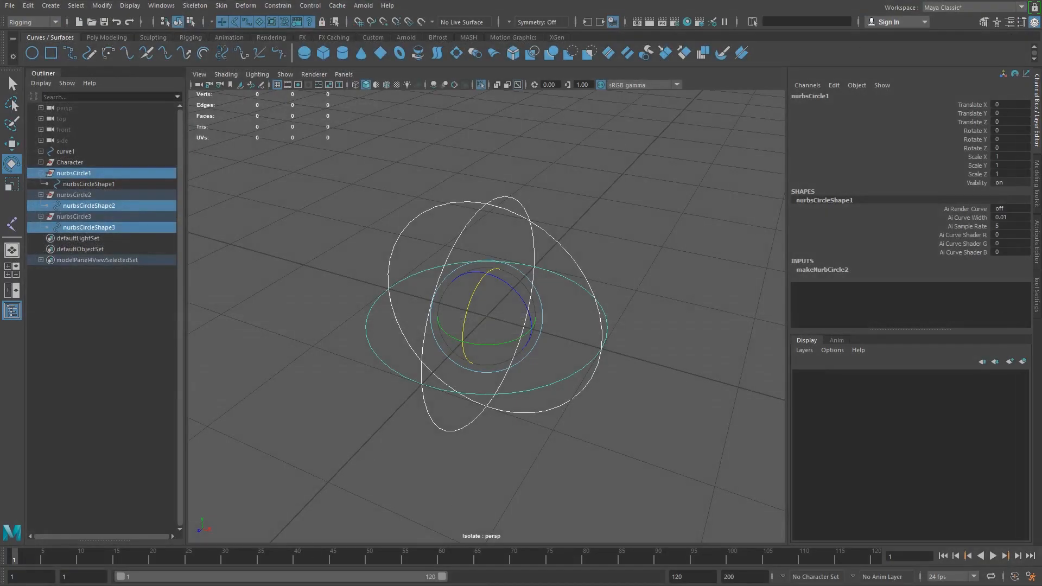
# Resize the program window to fit the screen with the MEL command line visible.
pyautogui.click(1006, 2)
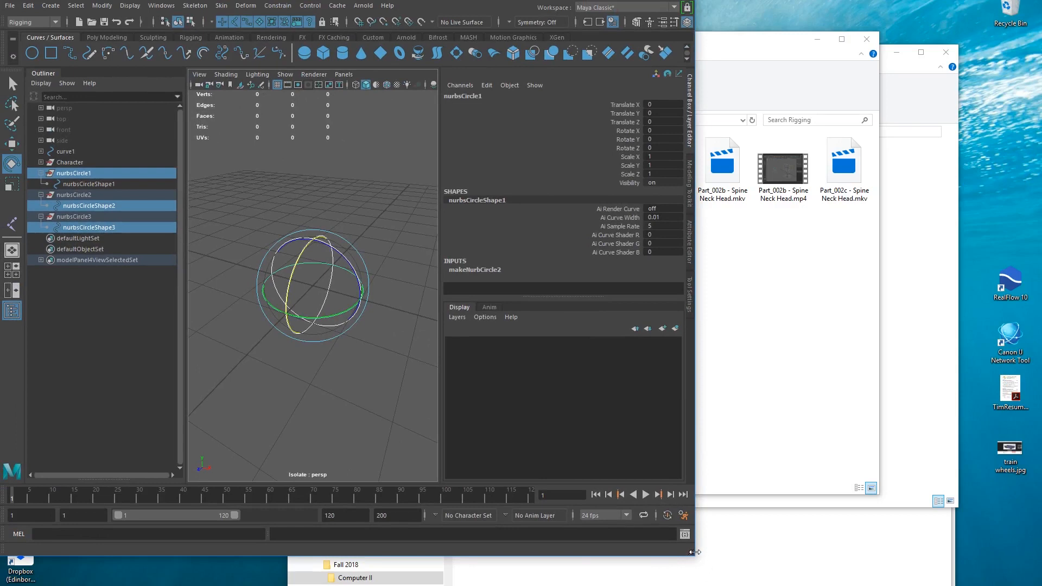
pyautogui.moveTo(696, 560); pyautogui.dragTo(1038, 585)
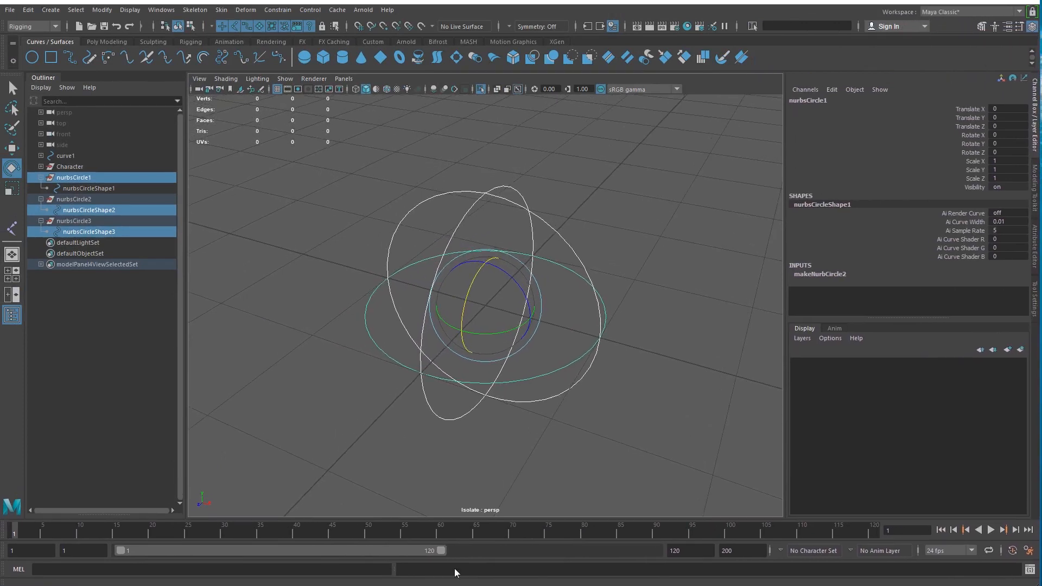
# Try to parent the two selected circle shapes under nurbsCircle1 with the MEL command "parent -r -s", and undo it.
pyautogui.click(75, 569)
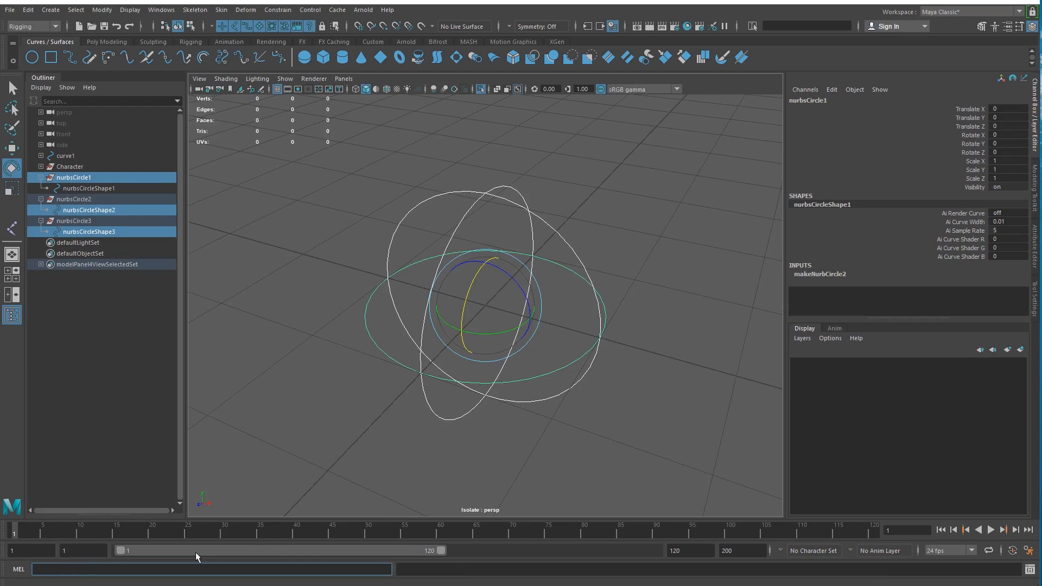
pyautogui.write('parent -r -s')
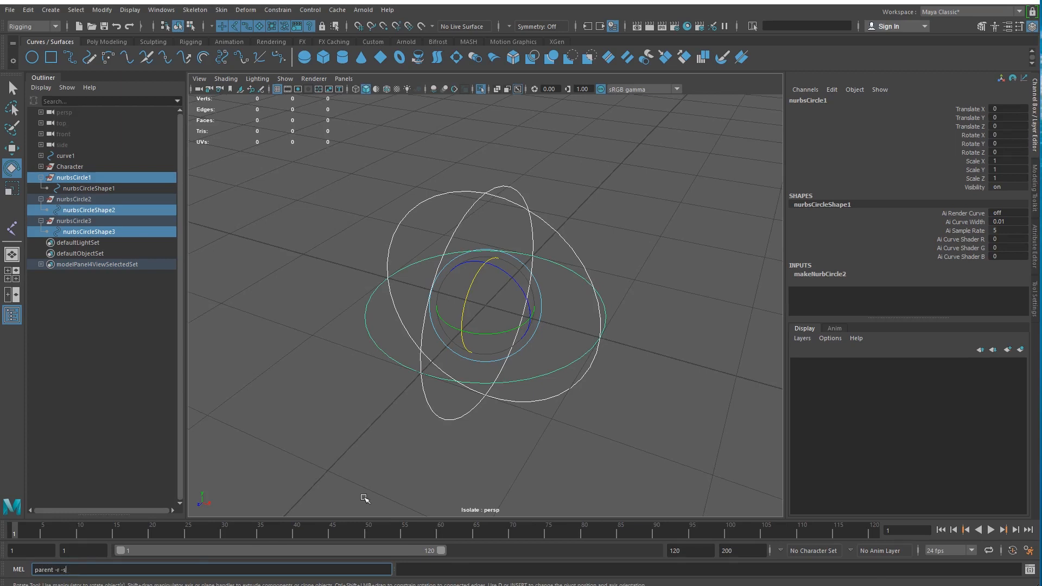
pyautogui.press('Return')
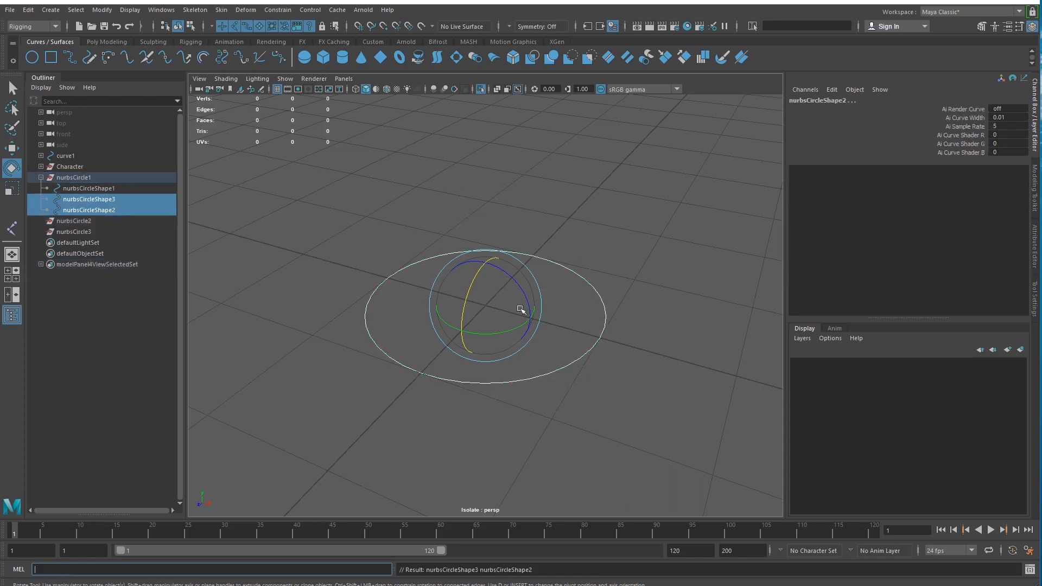
pyautogui.keyDown('alt'); pyautogui.moveTo(429, 265); pyautogui.dragTo(495, 271); pyautogui.keyUp('alt')
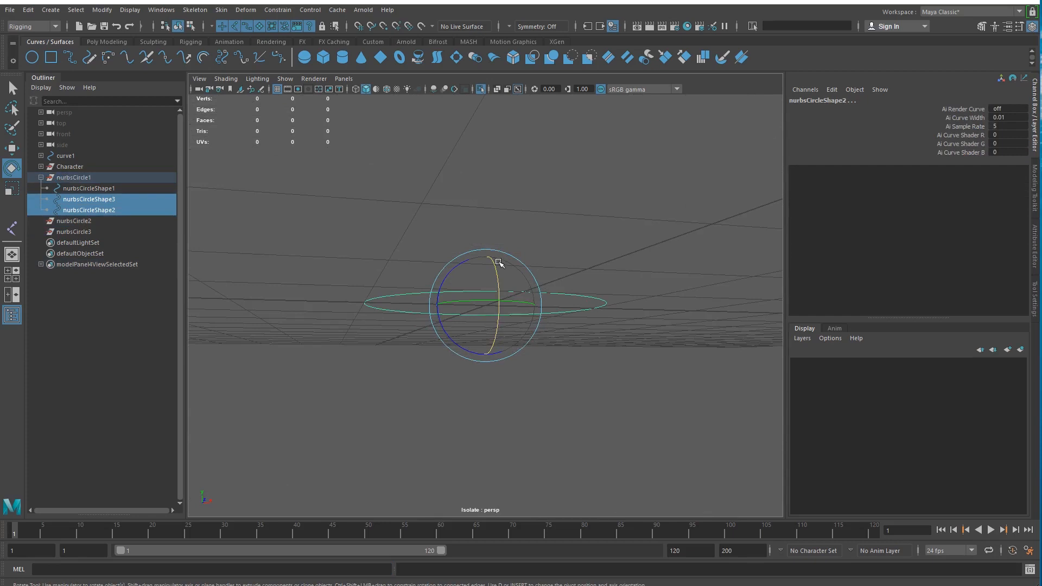
pyautogui.hotkey('ctrl', 'z')
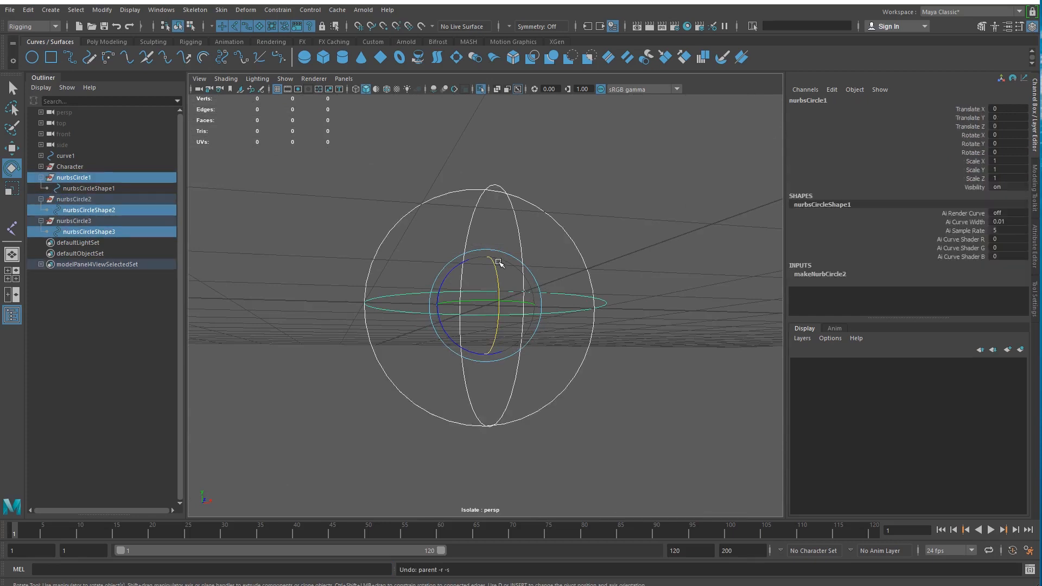
# Freeze the transformations of nurbsCircle3, nurbsCircle2 and nurbsCircle1.
pyautogui.click(76, 221)
pyautogui.keyDown('ctrl'); pyautogui.click(76, 199); pyautogui.keyUp('ctrl')
pyautogui.keyDown('ctrl'); pyautogui.click(75, 177); pyautogui.keyUp('ctrl')
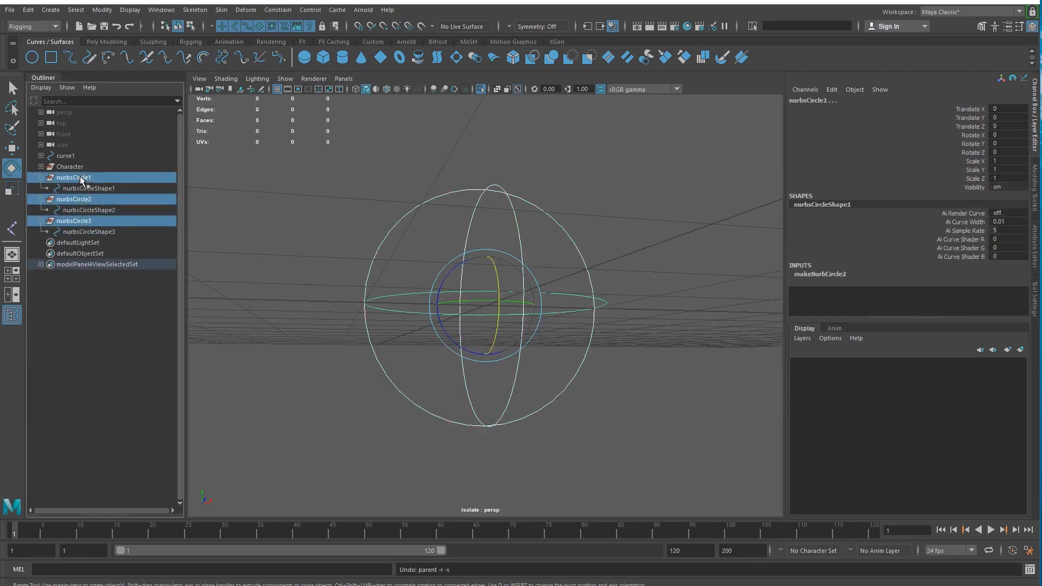
pyautogui.click(117, 44)
pyautogui.click(299, 57)
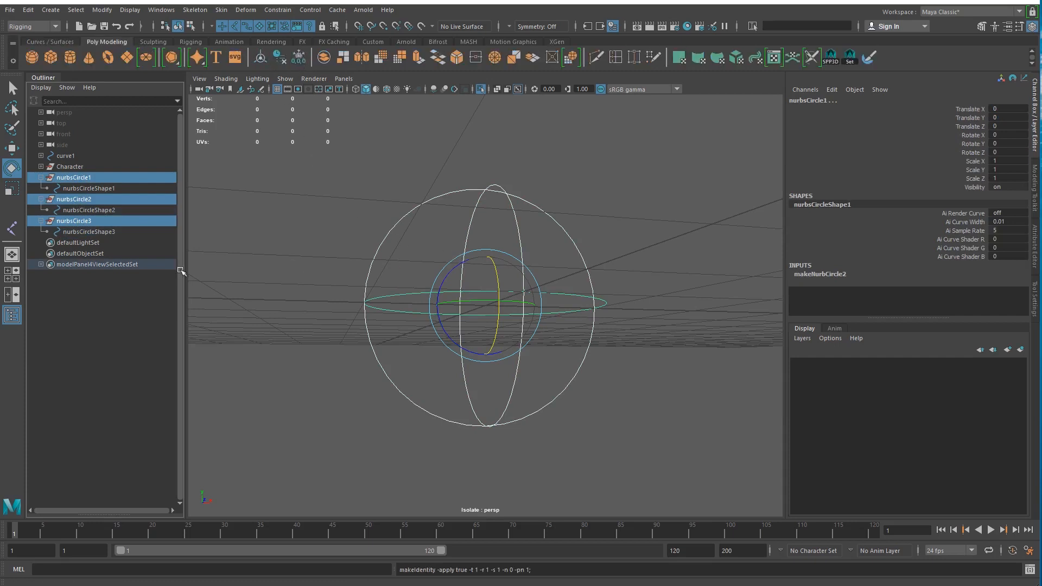
# Parent nurbsCircleShape3 and nurbsCircleShape2 under nurbsCircle1 with the MEL command "parent -r -s", and select all three shapes under it.
pyautogui.click(103, 232)
pyautogui.keyDown('ctrl'); pyautogui.click(105, 210); pyautogui.keyUp('ctrl')
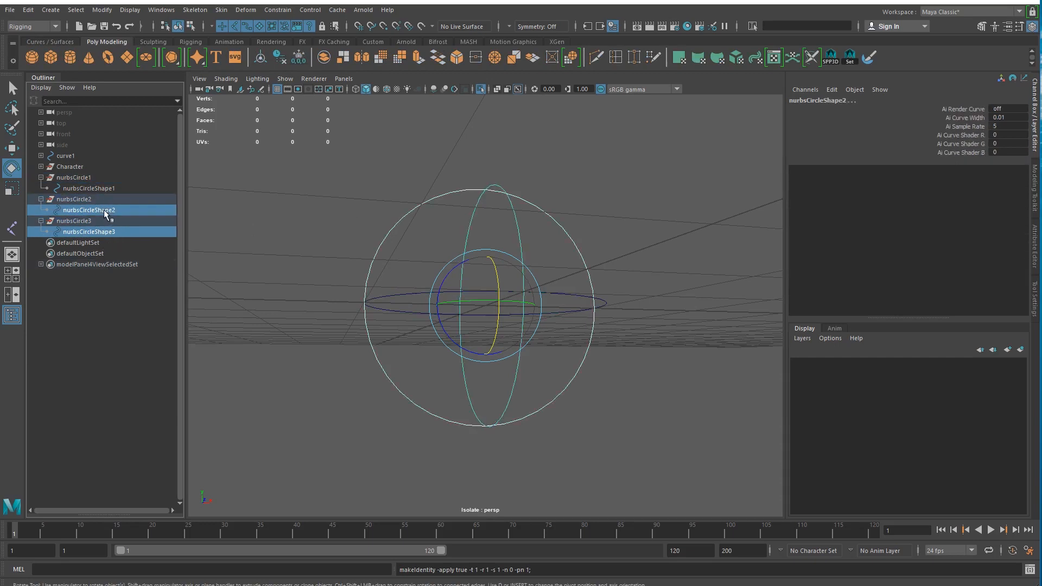
pyautogui.keyDown('ctrl'); pyautogui.click(73, 179); pyautogui.keyUp('ctrl')
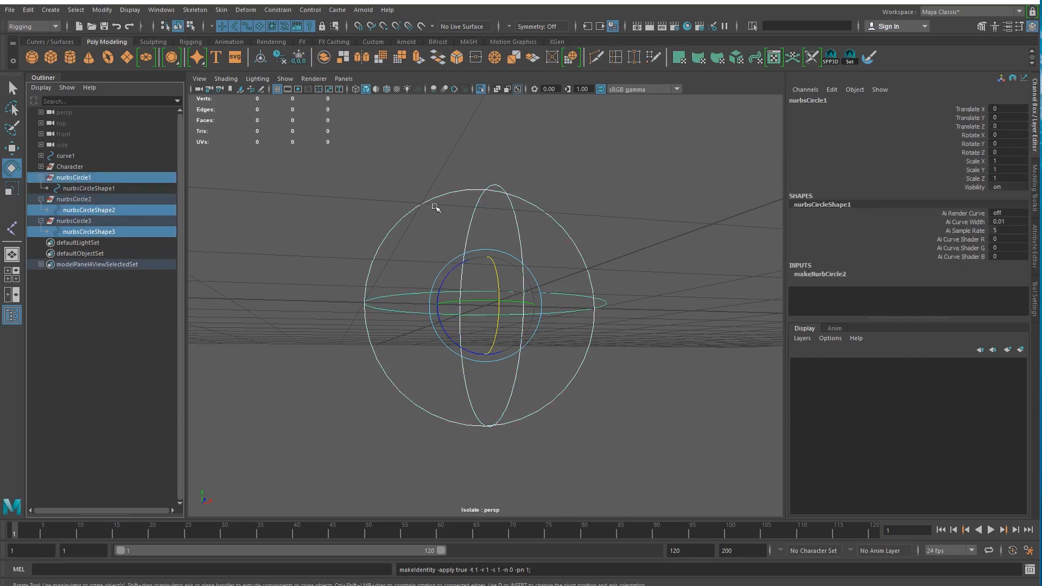
pyautogui.click(60, 567)
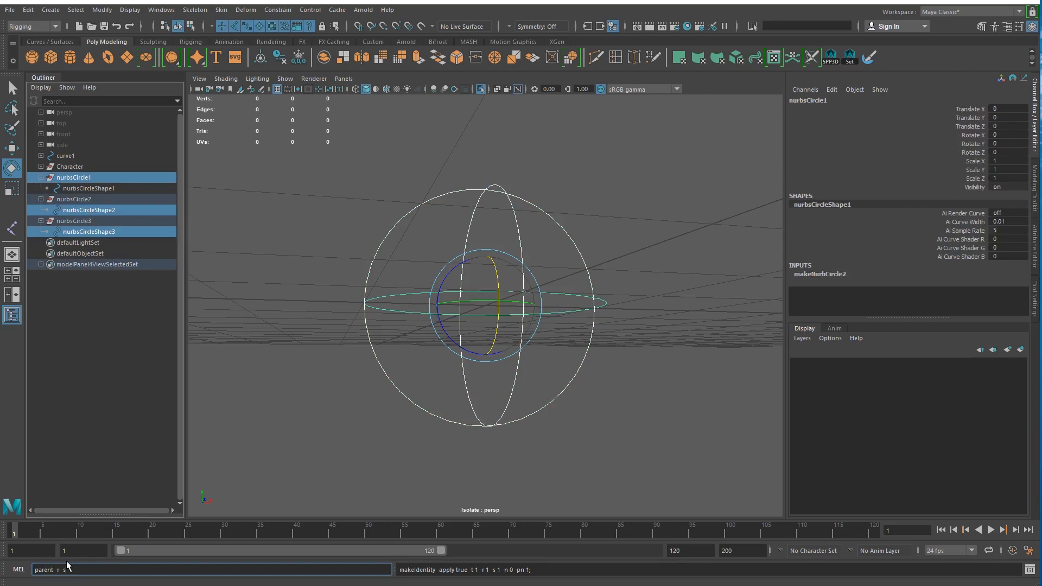
pyautogui.write('parent -r -s')
pyautogui.press('Return')
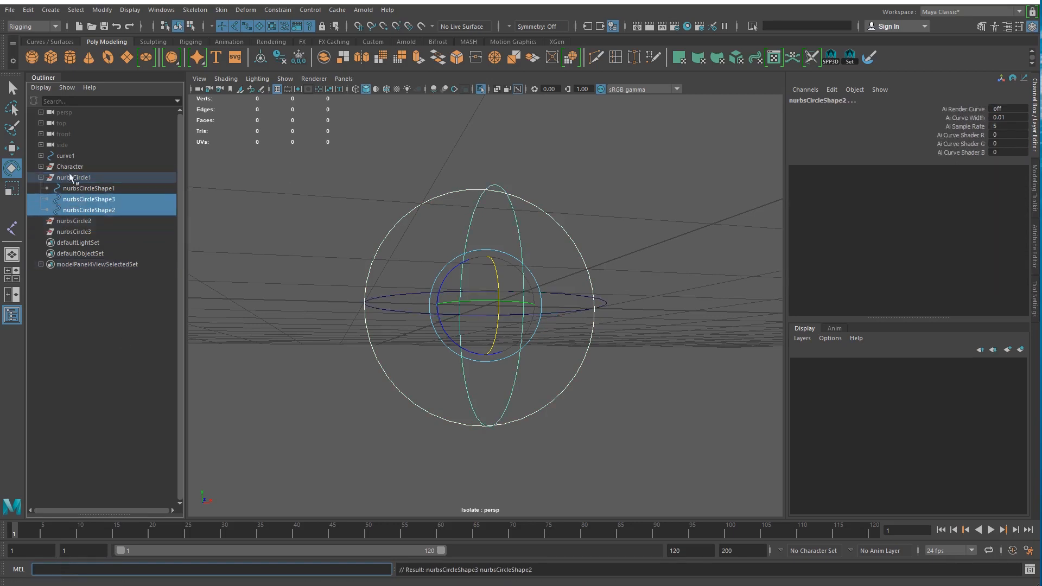
pyautogui.click(86, 189)
pyautogui.keyDown('shift'); pyautogui.click(97, 210); pyautogui.keyUp('shift')
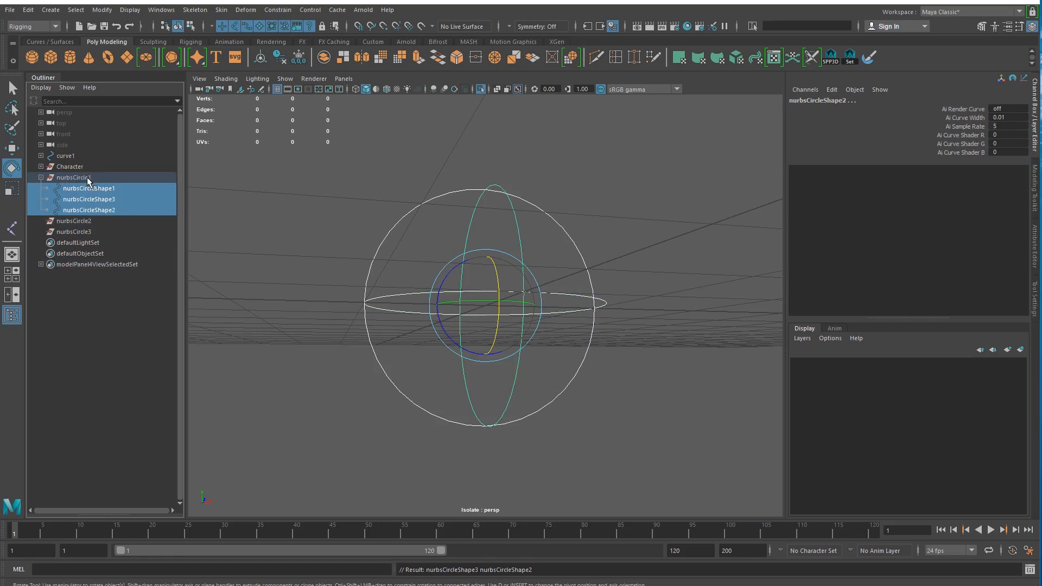
# Delete the leftover nurbsCircle2 and nurbsCircle3 transforms, and select the combined nurbsCircle1 control.
pyautogui.moveTo(76, 221); pyautogui.dragTo(81, 233)
pyautogui.press('Delete')
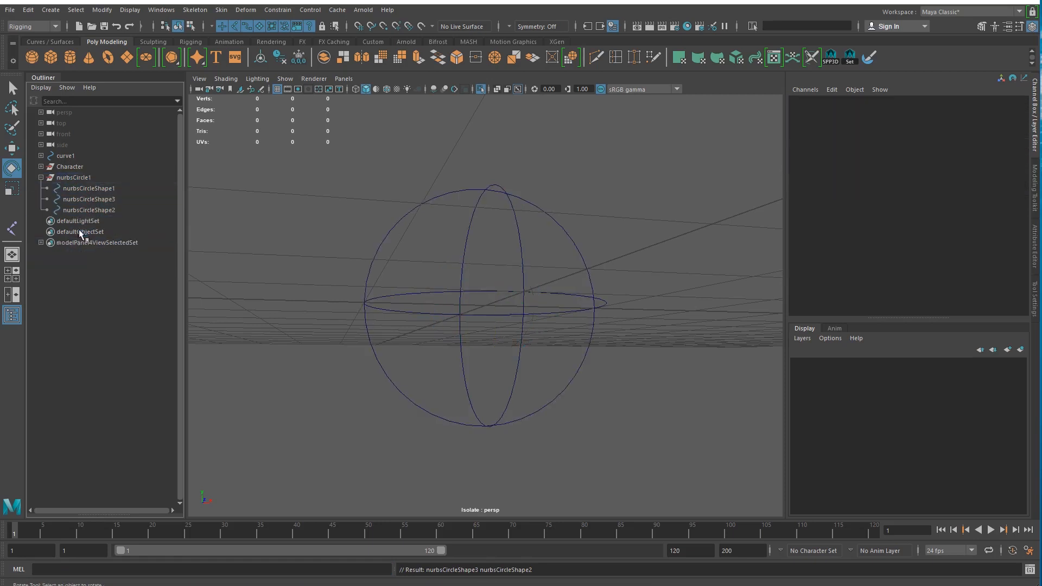
pyautogui.click(74, 178)
pyautogui.click(558, 248)
pyautogui.click(554, 217)
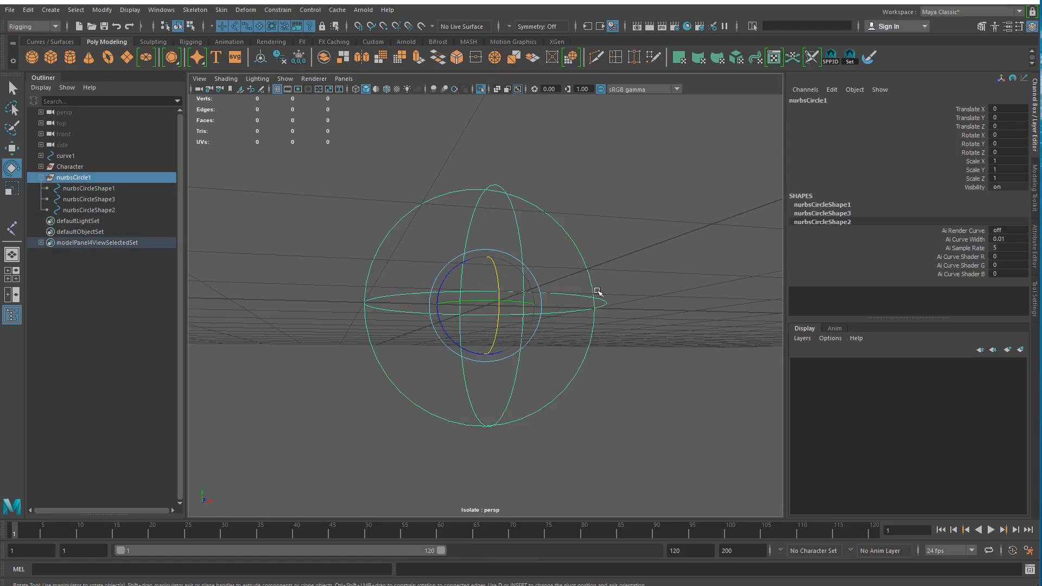
# Turn off the isolated view and move nurbsCircle1 in front of the character to about 11.27 on Z.
pyautogui.keyDown('alt'); pyautogui.moveTo(572, 263); pyautogui.dragTo(579, 302); pyautogui.keyUp('alt')
pyautogui.keyDown('alt'); pyautogui.moveTo(579, 302); pyautogui.dragTo(521, 307, button='right'); pyautogui.keyUp('alt')
pyautogui.keyDown('alt'); pyautogui.moveTo(520, 307); pyautogui.dragTo(515, 338); pyautogui.keyUp('alt')
pyautogui.keyDown('alt'); pyautogui.moveTo(515, 338); pyautogui.dragTo(255, 291, button='right'); pyautogui.keyUp('alt')
pyautogui.hotkey('ctrl', '1')
pyautogui.keyDown('alt'); pyautogui.moveTo(449, 338); pyautogui.dragTo(262, 462); pyautogui.keyUp('alt')
pyautogui.press('w')
pyautogui.keyDown('alt'); pyautogui.moveTo(318, 418); pyautogui.dragTo(386, 343, button='middle'); pyautogui.keyUp('alt')
pyautogui.keyDown('alt'); pyautogui.moveTo(288, 355); pyautogui.dragTo(342, 379, button='right'); pyautogui.keyUp('alt')
pyautogui.keyDown('alt'); pyautogui.moveTo(481, 317); pyautogui.dragTo(500, 336, button='middle'); pyautogui.keyUp('alt')
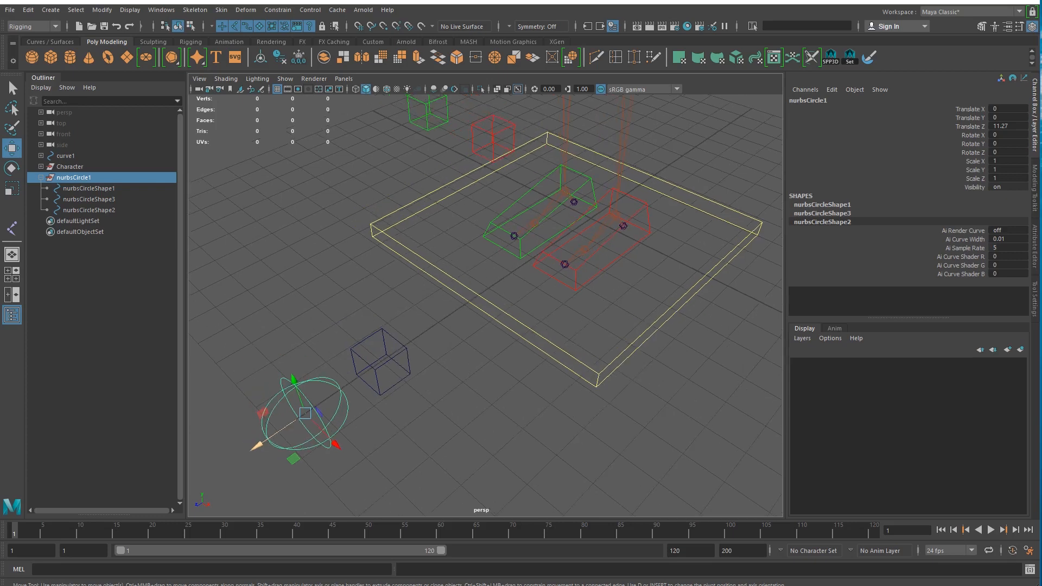
# Collapse nurbsCircle1 and turn off the display of shape nodes in the Outliner, keeping nurbsCircle1 selected.
pyautogui.click(40, 177)
pyautogui.click(40, 177)
pyautogui.click(40, 177)
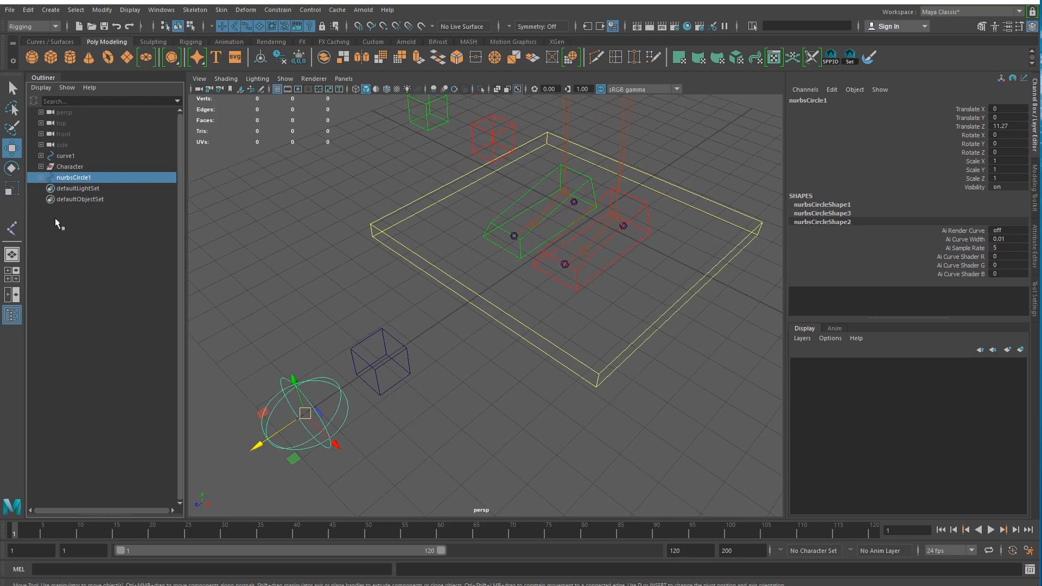
pyautogui.rightClick(80, 178)
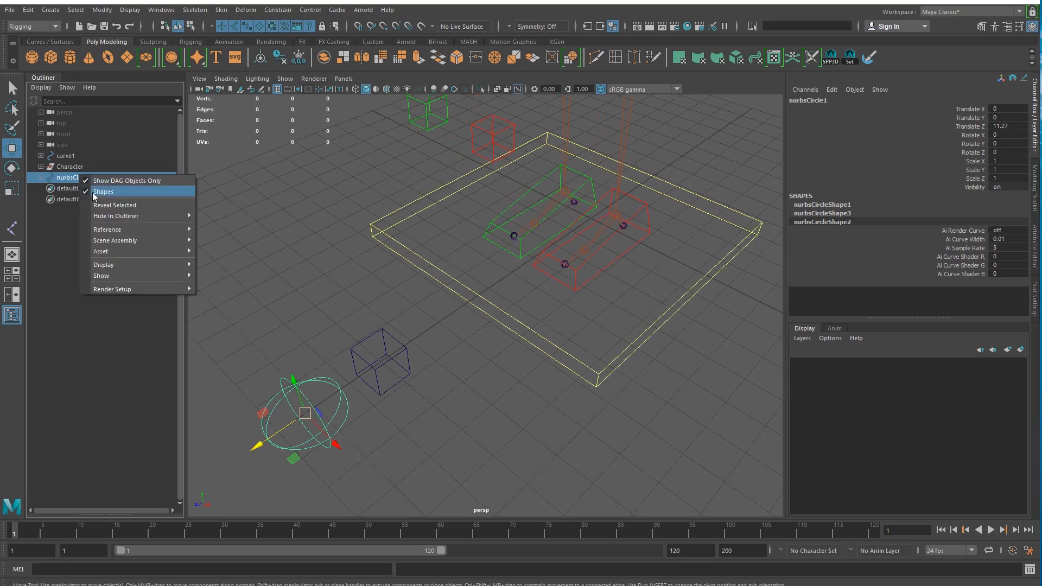
pyautogui.click(109, 191)
pyautogui.click(70, 275)
pyautogui.click(68, 177)
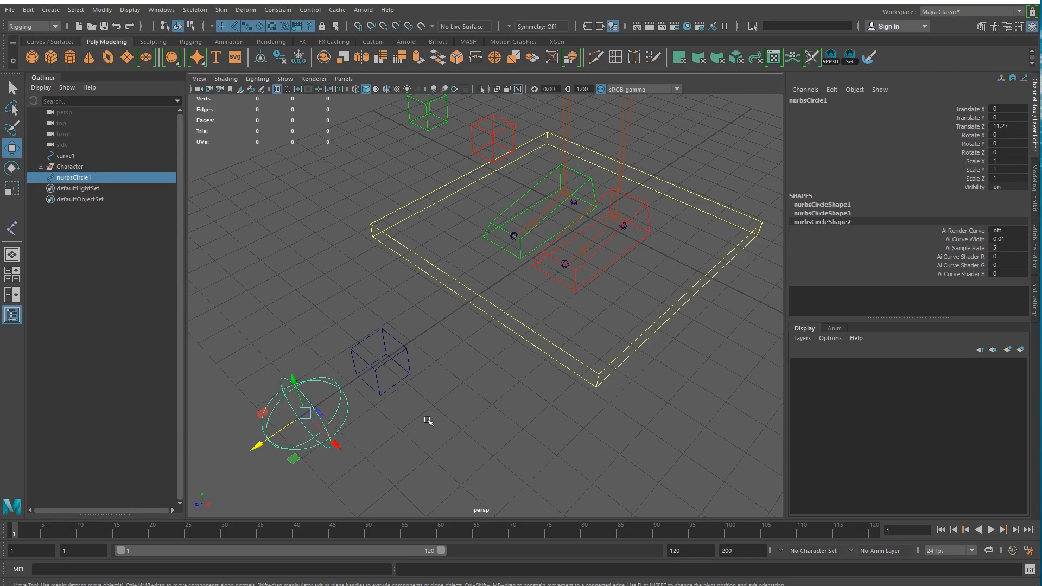
# Duplicate the sphere control nurbsCircle1 and snap the copy onto the character's left shoulder joint.
pyautogui.keyDown('alt'); pyautogui.moveTo(570, 349); pyautogui.dragTo(461, 298, button='right'); pyautogui.keyUp('alt')
pyautogui.keyDown('alt'); pyautogui.moveTo(460, 298); pyautogui.dragTo(449, 362, button='middle'); pyautogui.keyUp('alt')
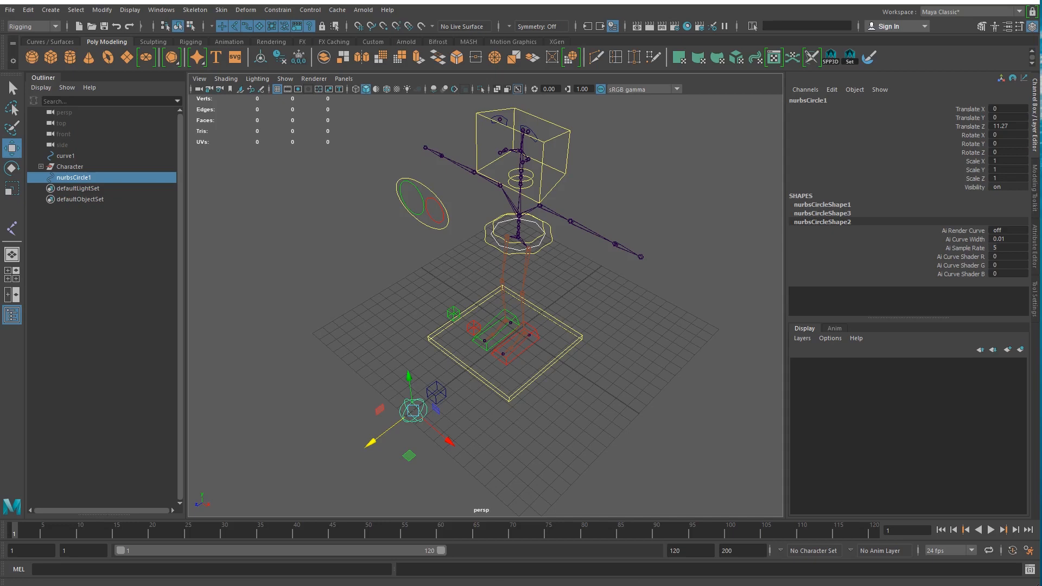
pyautogui.moveTo(370, 435)
pyautogui.keyDown('alt'); pyautogui.mouseDown()
pyautogui.moveTo(388, 421)
pyautogui.moveTo(378, 419)
pyautogui.mouseUp(); pyautogui.keyUp('alt')
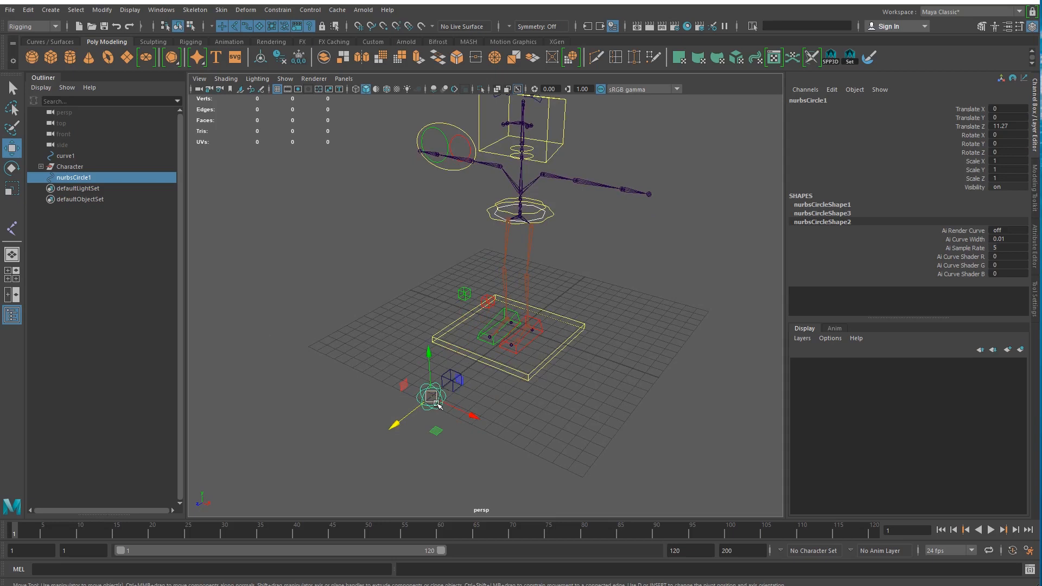
pyautogui.hotkey('ctrl', 'd')
pyautogui.keyDown('alt'); pyautogui.moveTo(464, 401); pyautogui.dragTo(407, 451, button='middle'); pyautogui.keyUp('alt')
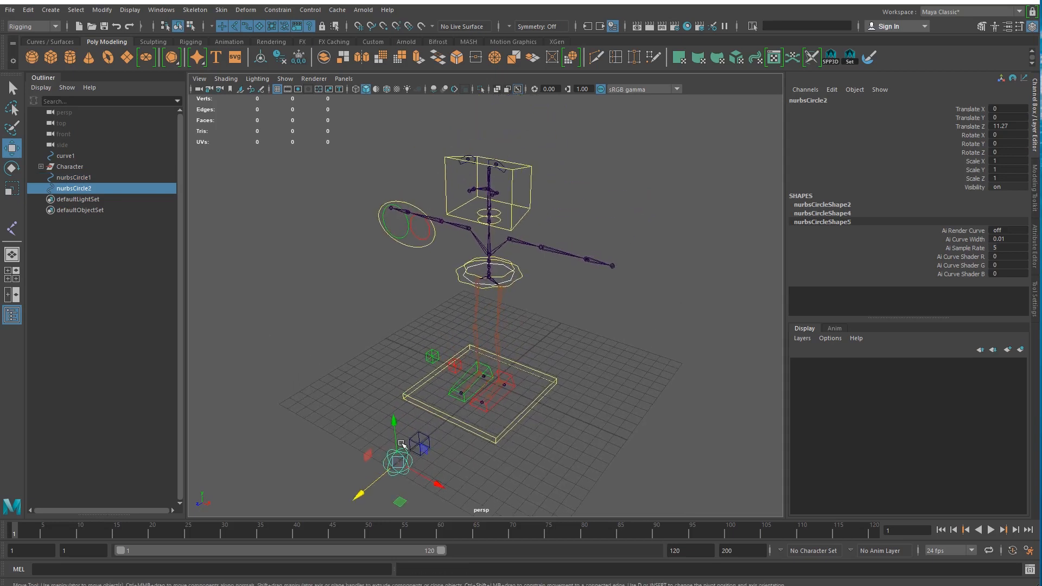
pyautogui.moveTo(399, 460); pyautogui.dragTo(517, 239)
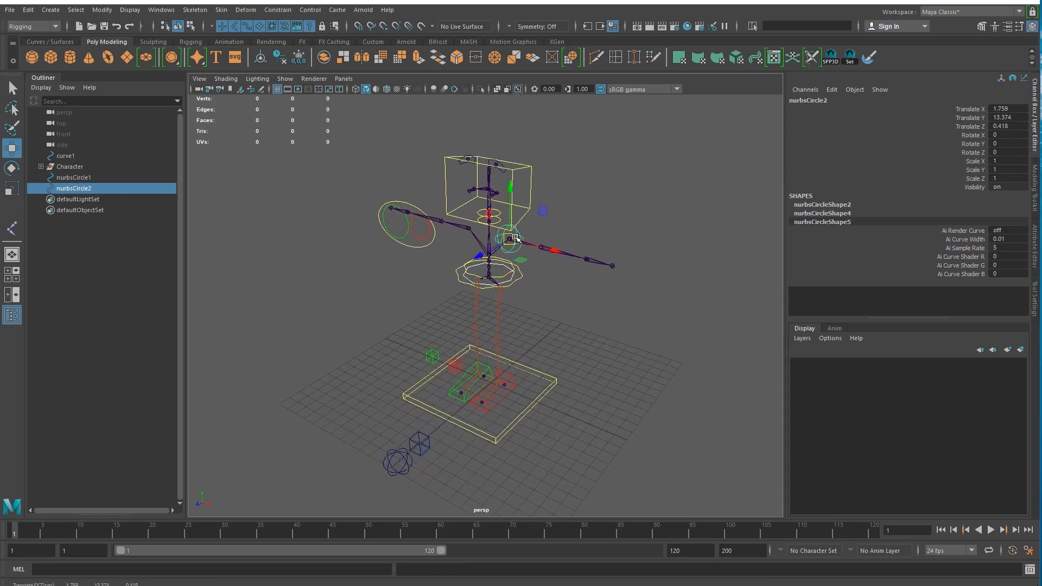
pyautogui.keyDown('alt'); pyautogui.moveTo(515, 263); pyautogui.dragTo(468, 360, button='middle'); pyautogui.keyUp('alt')
pyautogui.keyDown('alt'); pyautogui.moveTo(468, 360); pyautogui.dragTo(577, 369, button='right'); pyautogui.keyUp('alt')
pyautogui.keyDown('alt'); pyautogui.moveTo(401, 399); pyautogui.dragTo(434, 339); pyautogui.keyUp('alt')
pyautogui.keyDown('alt'); pyautogui.moveTo(526, 295); pyautogui.dragTo(456, 395, button='middle'); pyautogui.keyUp('alt')
pyautogui.keyDown('alt'); pyautogui.moveTo(455, 394); pyautogui.dragTo(450, 395, button='right'); pyautogui.keyUp('alt')
# Resize the program window back to full screen and frame the left shoulder control with the arm joints.
pyautogui.click(1005, 1)
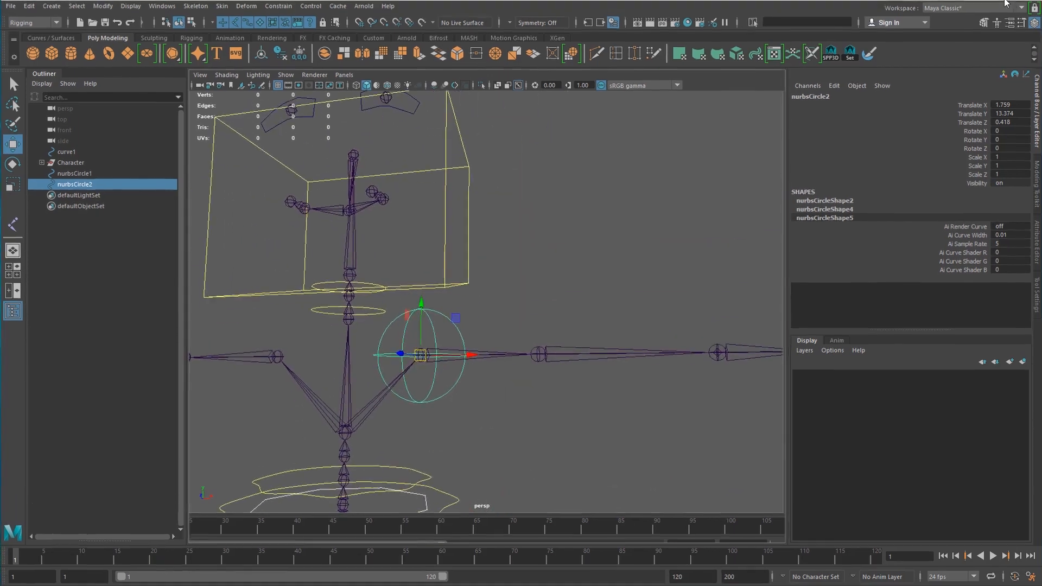
pyautogui.keyDown('alt'); pyautogui.moveTo(544, 359); pyautogui.dragTo(459, 355, button='right'); pyautogui.keyUp('alt')
pyautogui.keyDown('alt'); pyautogui.moveTo(462, 348); pyautogui.dragTo(465, 369); pyautogui.keyUp('alt')
pyautogui.keyDown('alt'); pyautogui.moveTo(529, 353); pyautogui.dragTo(452, 355, button='middle'); pyautogui.keyUp('alt')
pyautogui.keyDown('alt'); pyautogui.moveTo(451, 357); pyautogui.dragTo(435, 400, button='right'); pyautogui.keyUp('alt')
pyautogui.keyDown('alt'); pyautogui.moveTo(381, 422); pyautogui.dragTo(390, 415); pyautogui.keyUp('alt')
pyautogui.keyDown('alt'); pyautogui.moveTo(389, 415); pyautogui.dragTo(428, 399, button='middle'); pyautogui.keyUp('alt')
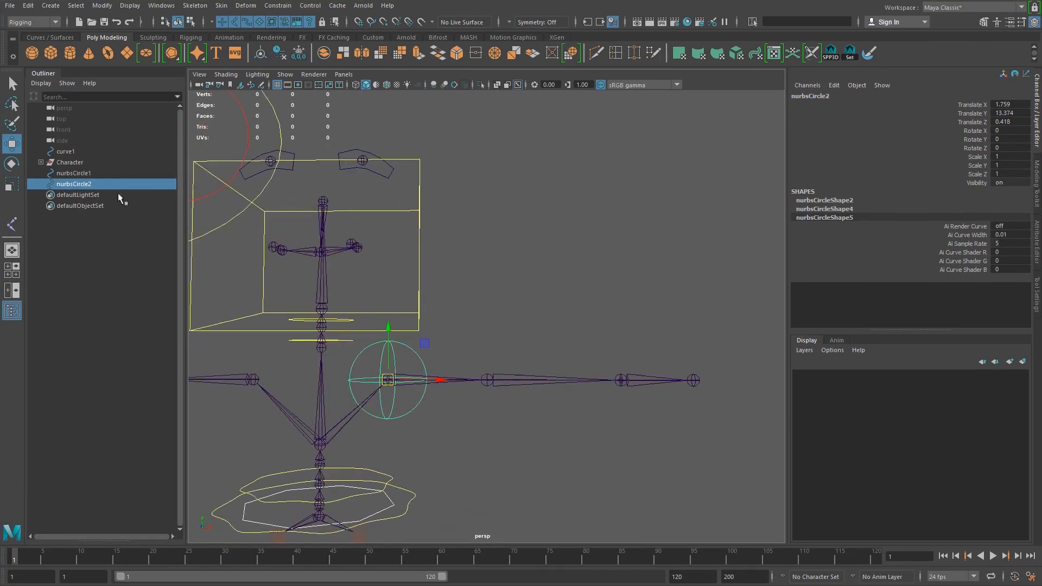
# Temporarily show the Robot geometry to check the shoulder control's size against the mesh, hide it again, and reselect nurbsCircle2.
pyautogui.click(40, 162)
pyautogui.click(47, 184)
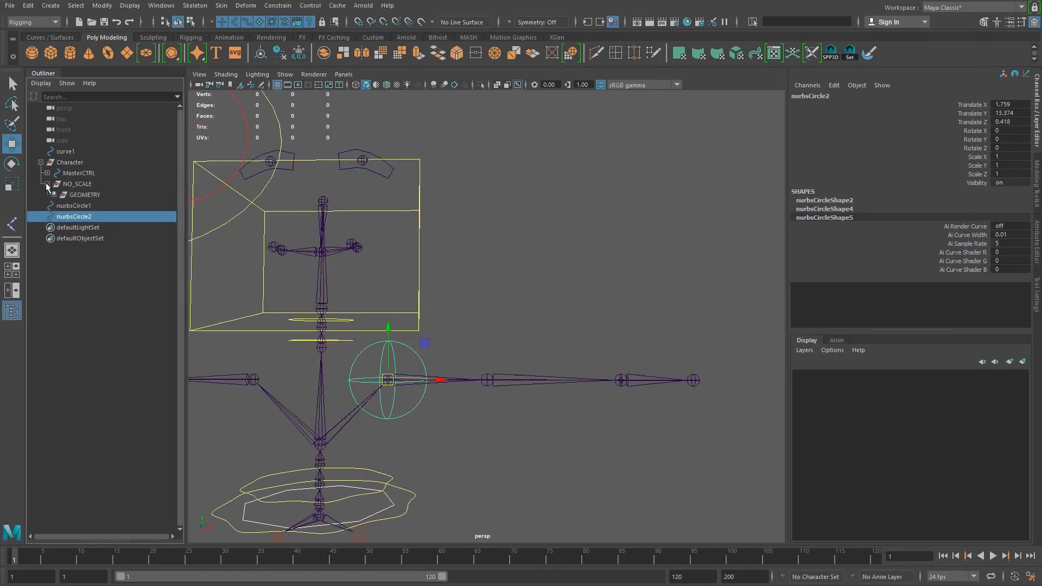
pyautogui.click(53, 195)
pyautogui.click(87, 207)
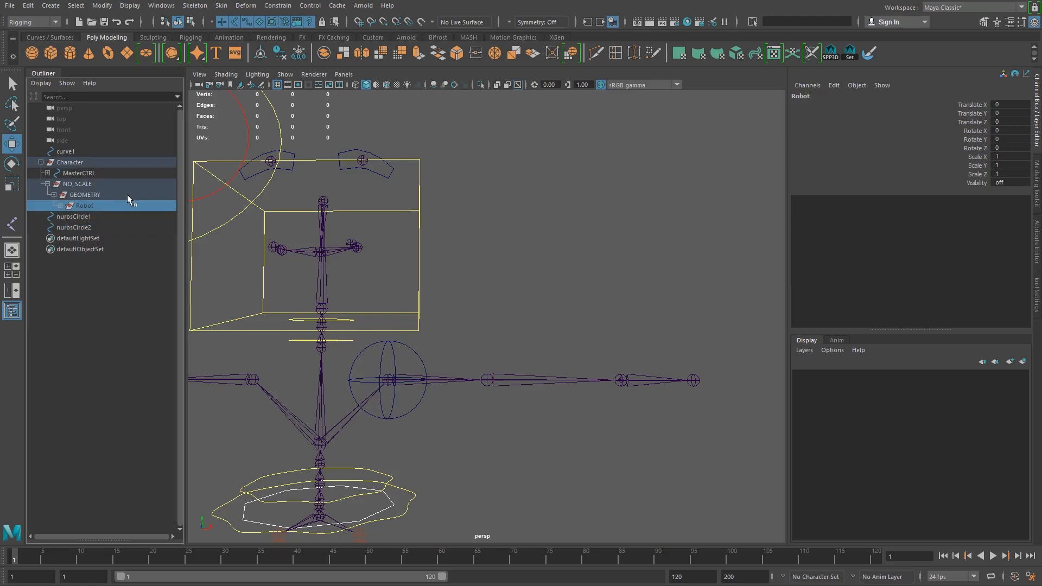
pyautogui.hotkey('shift', 'h')
pyautogui.keyDown('alt'); pyautogui.moveTo(437, 369); pyautogui.dragTo(544, 329, button='middle'); pyautogui.keyUp('alt')
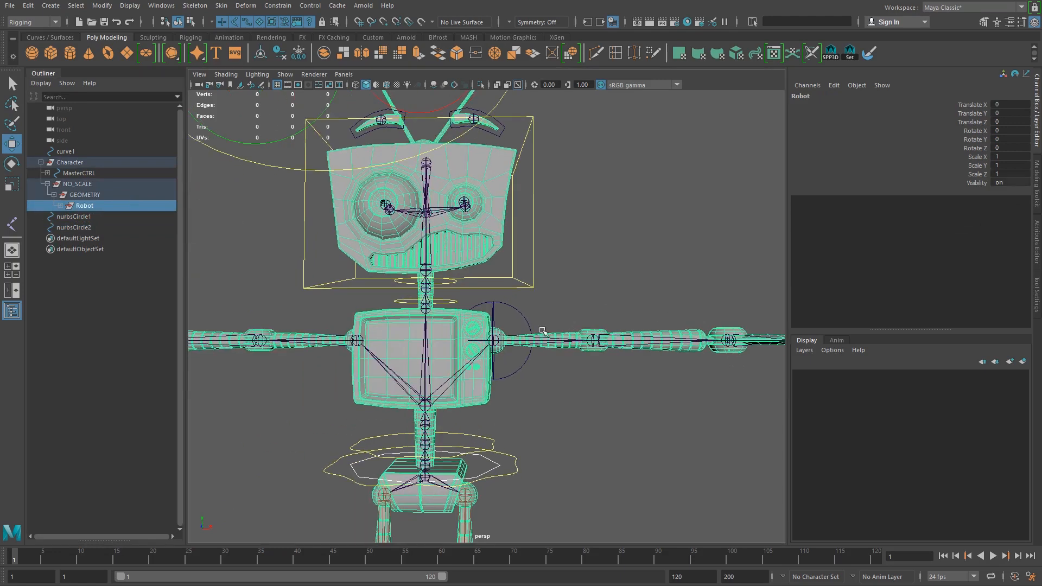
pyautogui.scroll(3, 558, 362)
pyautogui.click(532, 310)
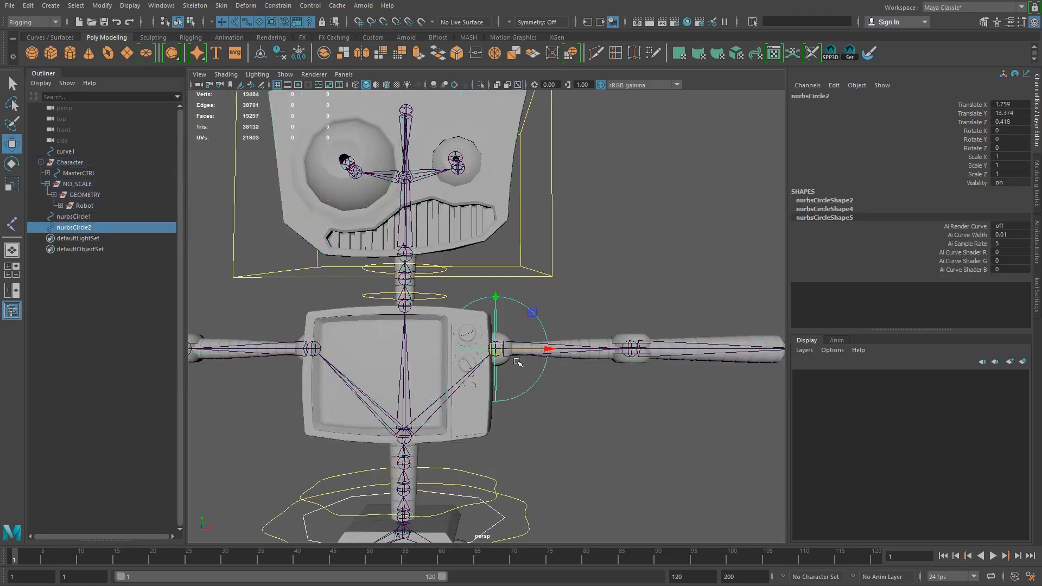
pyautogui.keyDown('alt'); pyautogui.moveTo(569, 360); pyautogui.dragTo(514, 358, button='middle'); pyautogui.keyUp('alt')
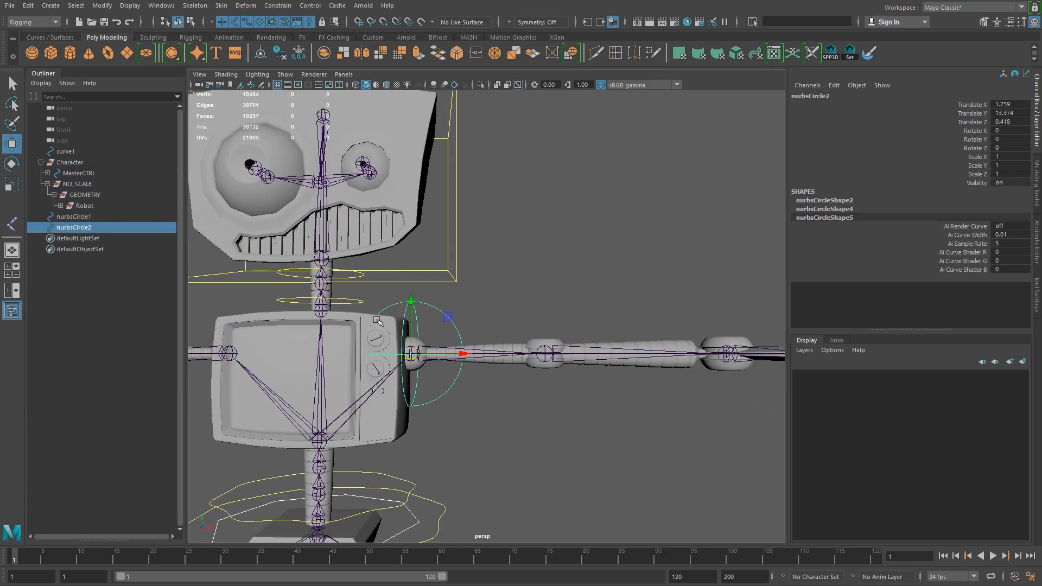
pyautogui.click(81, 206)
pyautogui.hotkey('ctrl', 'h')
pyautogui.click(459, 325)
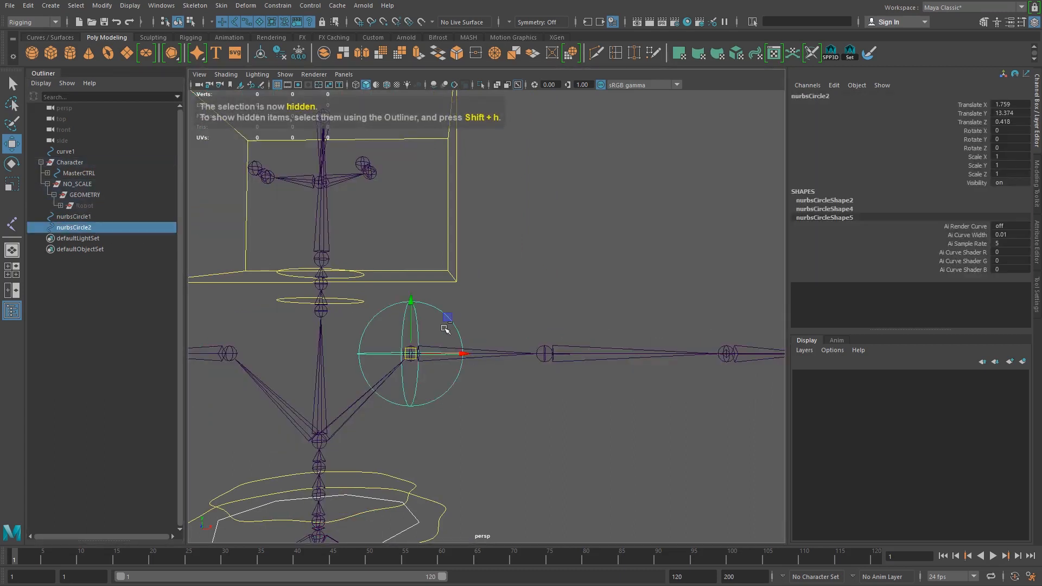
pyautogui.hotkey('ctrl', 'd')
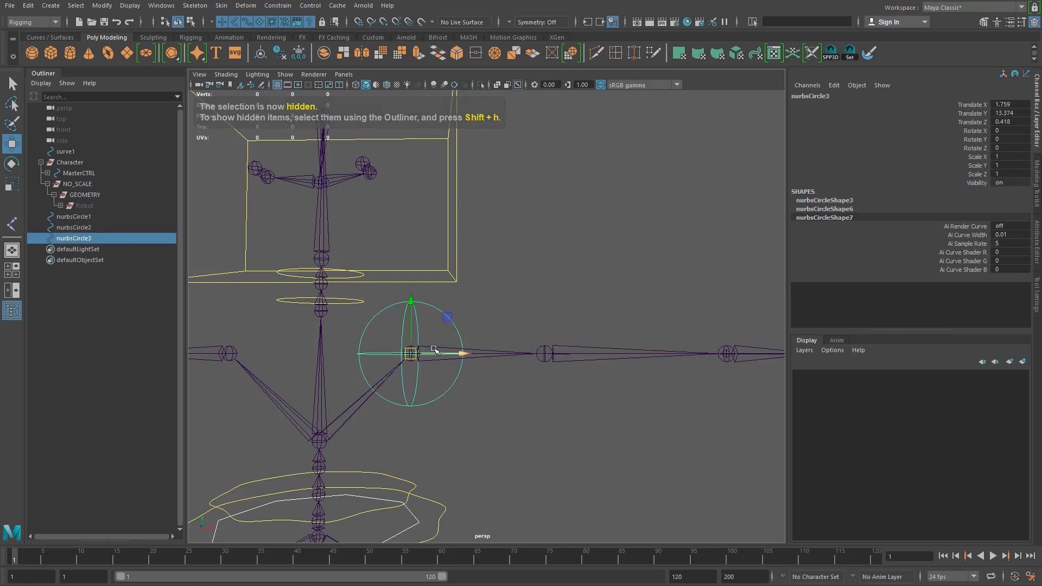
pyautogui.hotkey('ctrl', 'z')
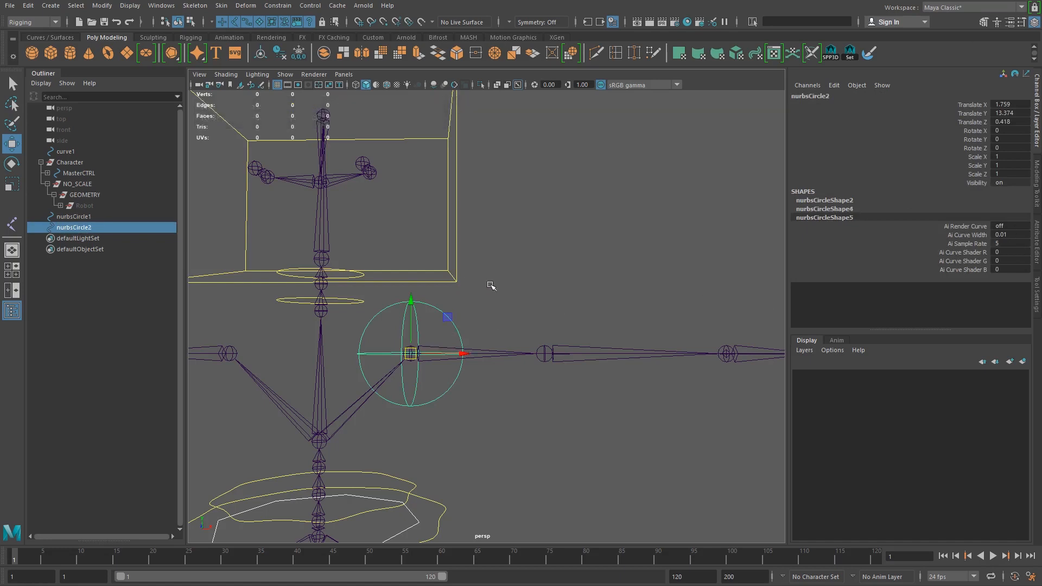
pyautogui.keyDown('alt'); pyautogui.moveTo(408, 323); pyautogui.dragTo(485, 324, button='middle'); pyautogui.keyUp('alt')
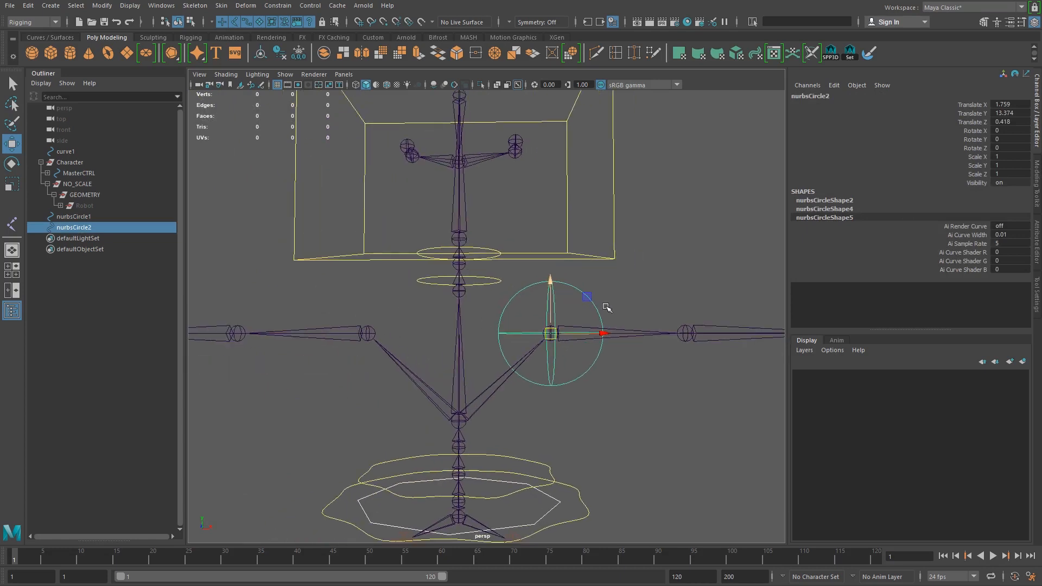
# Look through the attributes of nurbsCircle2 and its three shapes, and enable drawing overrides on the nurbsCircle2 transform.
pyautogui.click(1037, 251)
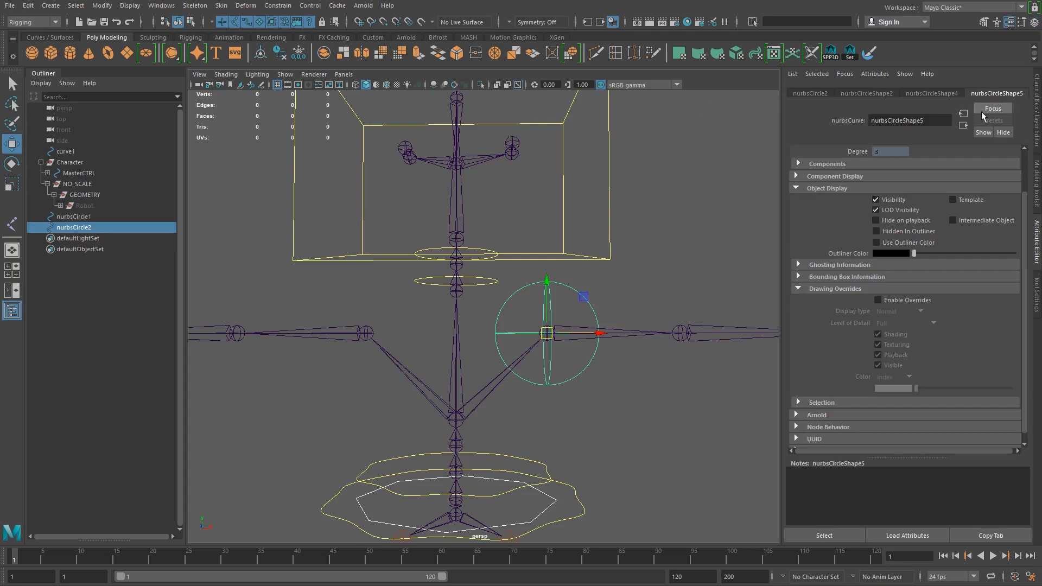
pyautogui.click(870, 94)
pyautogui.click(935, 93)
pyautogui.click(1013, 93)
pyautogui.click(804, 93)
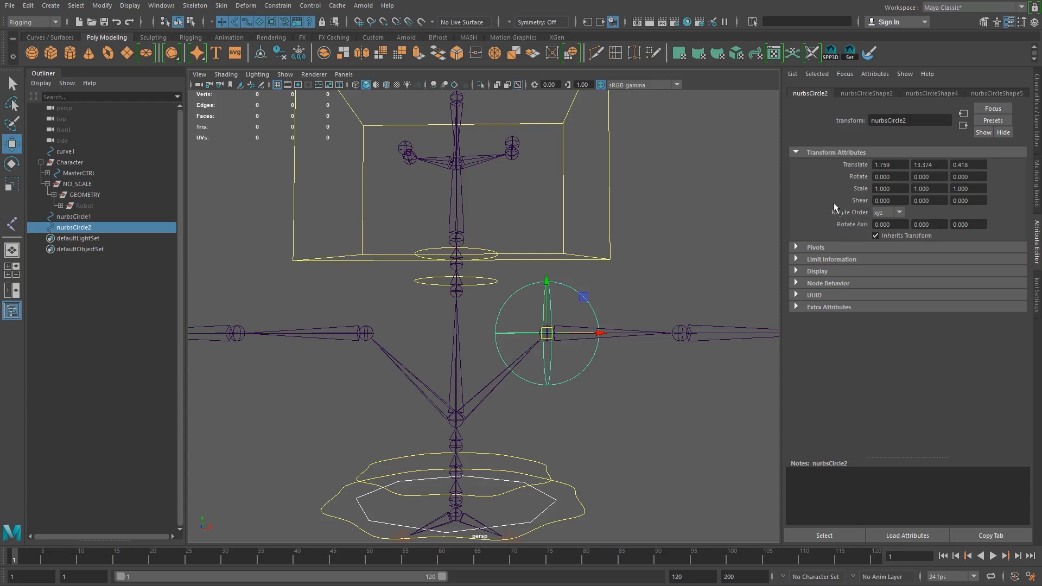
pyautogui.click(795, 271)
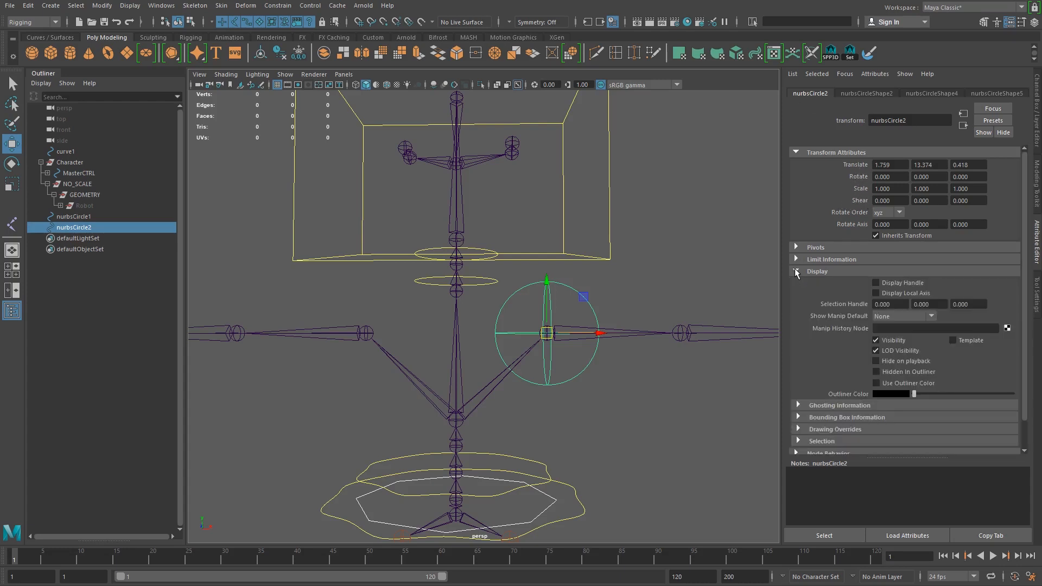
pyautogui.click(797, 429)
pyautogui.scroll(-3, 832, 372)
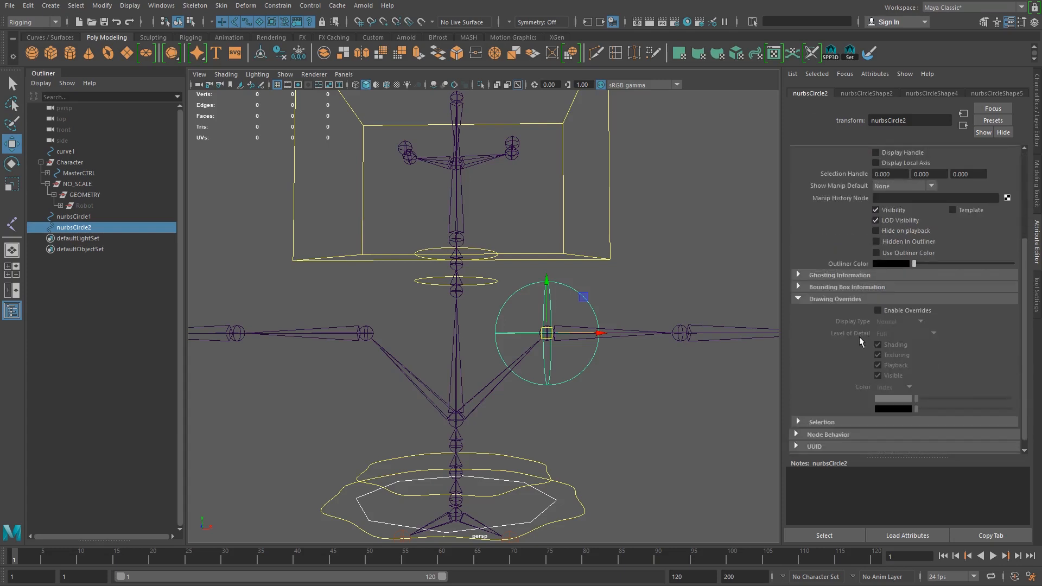
pyautogui.click(877, 310)
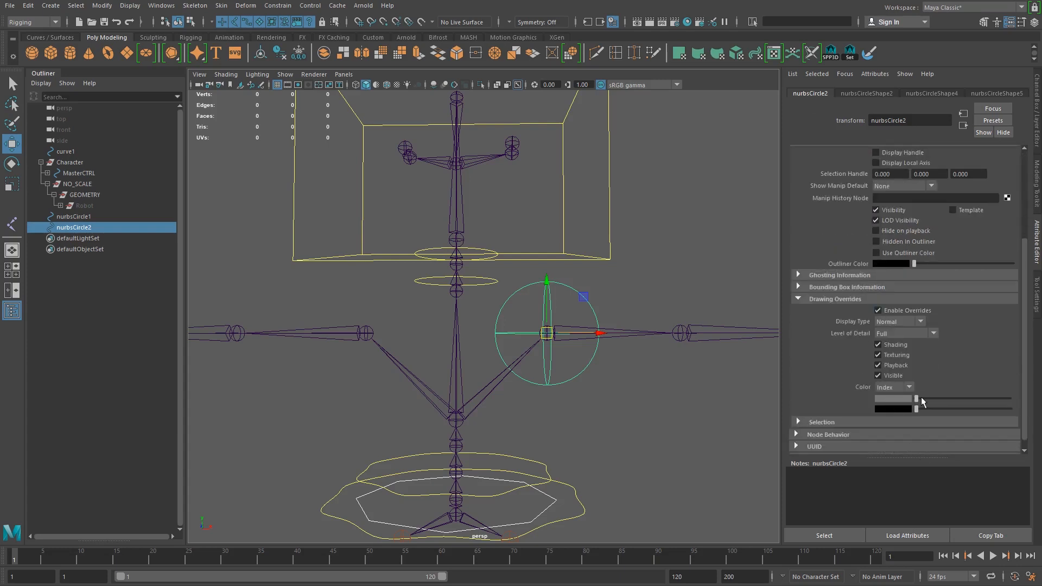
# Set the override index color of the left shoulder control to red.
pyautogui.moveTo(916, 398); pyautogui.dragTo(919, 399)
pyautogui.scroll(-4, 600, 373)
pyautogui.keyDown('alt'); pyautogui.moveTo(600, 372); pyautogui.dragTo(593, 358, button='middle'); pyautogui.keyUp('alt')
pyautogui.keyDown('alt'); pyautogui.moveTo(593, 358); pyautogui.dragTo(609, 369, button='right'); pyautogui.keyUp('alt')
pyautogui.moveTo(921, 399); pyautogui.dragTo(956, 399)
pyautogui.keyDown('alt'); pyautogui.moveTo(570, 227); pyautogui.dragTo(619, 290, button='middle'); pyautogui.keyUp('alt')
pyautogui.click(630, 297)
pyautogui.keyDown('alt'); pyautogui.moveTo(562, 283); pyautogui.dragTo(565, 288); pyautogui.keyUp('alt')
# Duplicate the red left shoulder control and snap the copy onto the character's right shoulder joint.
pyautogui.click(572, 280)
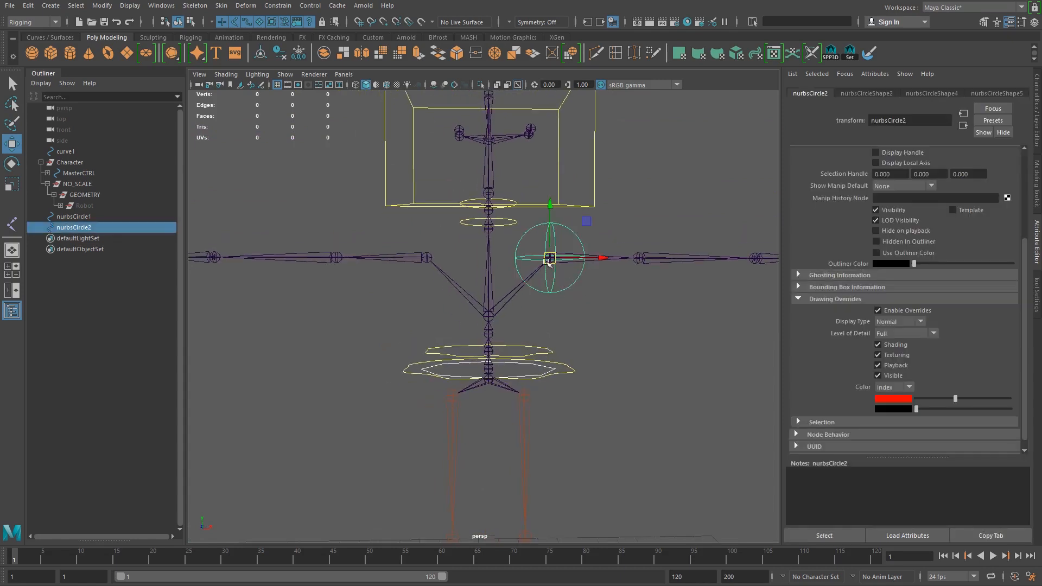
pyautogui.hotkey('ctrl', 'd')
pyautogui.moveTo(548, 262); pyautogui.dragTo(427, 257)
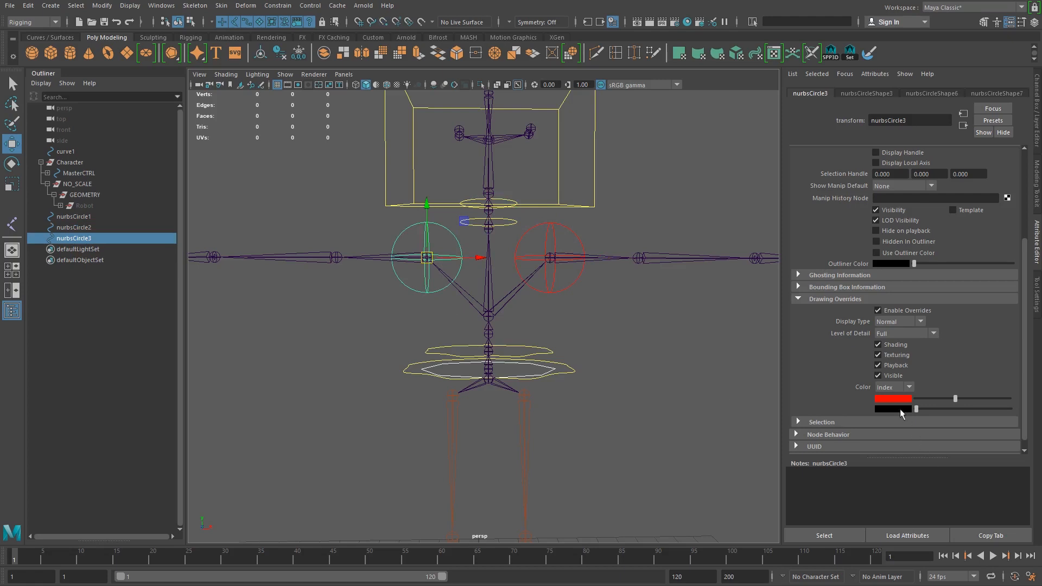
# Set the override index color of the right shoulder control to green, and deselect it.
pyautogui.moveTo(659, 406)
pyautogui.keyDown('alt'); pyautogui.mouseDown()
pyautogui.moveTo(651, 425)
pyautogui.moveTo(639, 395)
pyautogui.moveTo(649, 420)
pyautogui.mouseUp(); pyautogui.keyUp('alt')
pyautogui.moveTo(955, 399)
pyautogui.mouseDown()
pyautogui.moveTo(967, 399)
pyautogui.moveTo(956, 400)
pyautogui.mouseUp()
pyautogui.keyDown('alt'); pyautogui.moveTo(644, 378); pyautogui.dragTo(612, 367); pyautogui.keyUp('alt')
pyautogui.click(648, 376)
pyautogui.keyDown('alt'); pyautogui.moveTo(612, 368); pyautogui.dragTo(492, 346, button='right'); pyautogui.keyUp('alt')
pyautogui.keyDown('alt'); pyautogui.moveTo(527, 375); pyautogui.dragTo(532, 359, button='middle'); pyautogui.keyUp('alt')
pyautogui.keyDown('alt'); pyautogui.moveTo(533, 359); pyautogui.dragTo(573, 398, button='right'); pyautogui.keyUp('alt')
pyautogui.keyDown('alt'); pyautogui.moveTo(500, 294); pyautogui.dragTo(488, 359, button='middle'); pyautogui.keyUp('alt')
pyautogui.keyDown('alt'); pyautogui.moveTo(488, 359); pyautogui.dragTo(516, 324, button='right'); pyautogui.keyUp('alt')
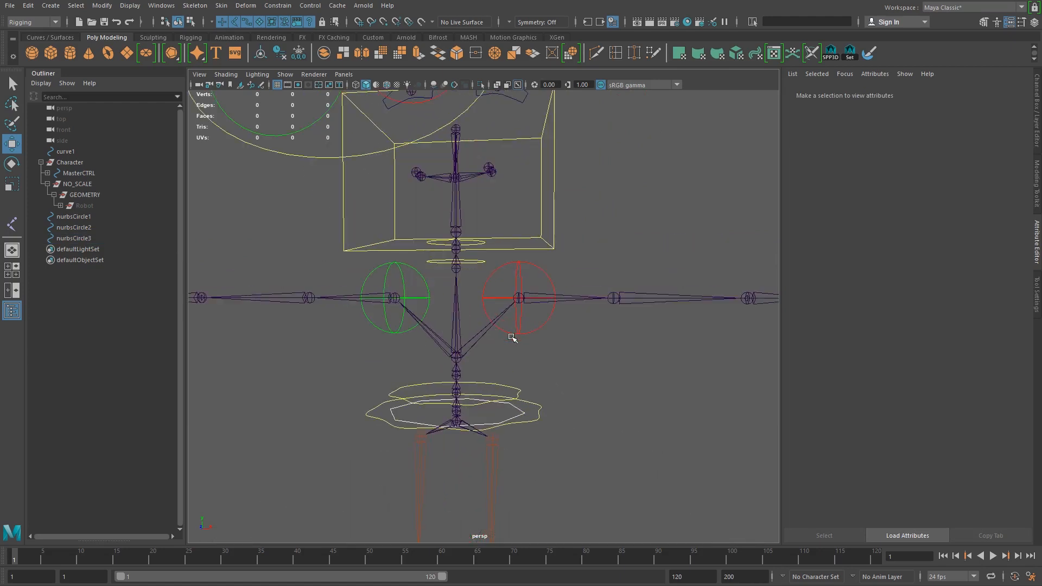
# Freeze the transformations of both shoulder controls, nurbsCircle2 and nurbsCircle3.
pyautogui.click(514, 336)
pyautogui.keyDown('shift'); pyautogui.click(393, 333); pyautogui.keyUp('shift')
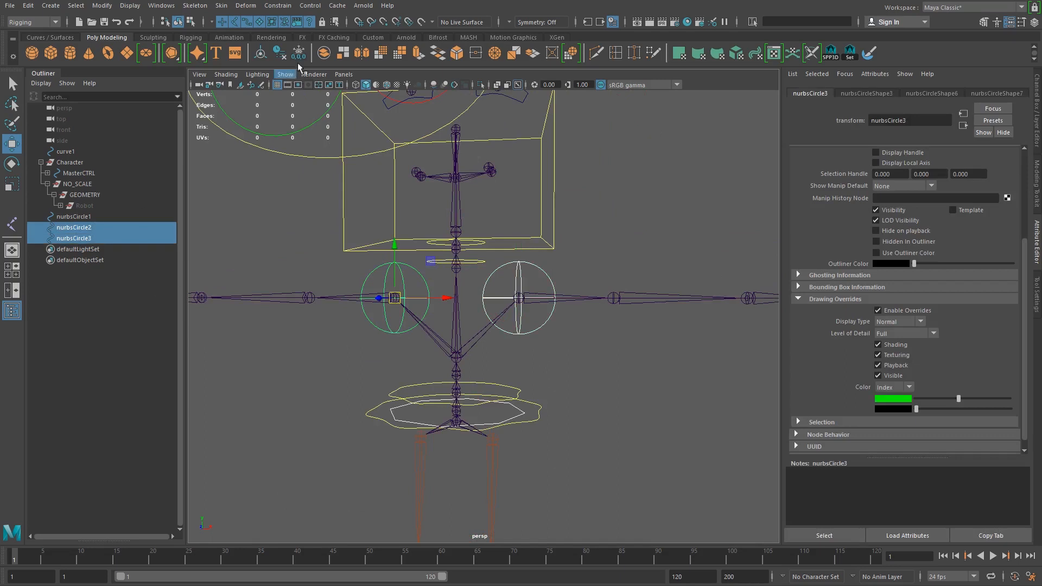
pyautogui.click(1037, 101)
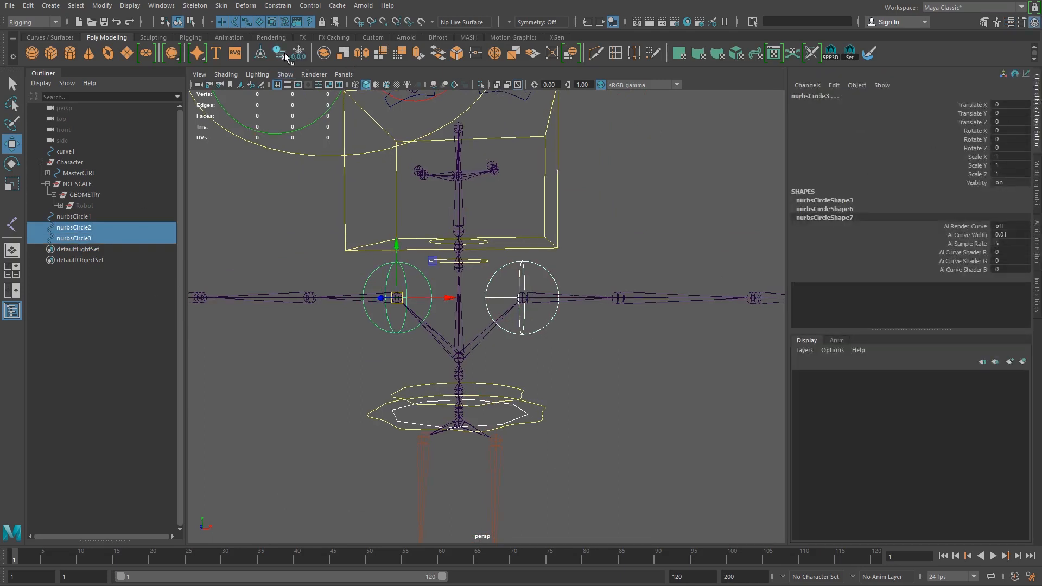
# Rename the red left shoulder control as L_shoulderCTRL.
pyautogui.click(556, 339)
pyautogui.doubleClick(836, 95)
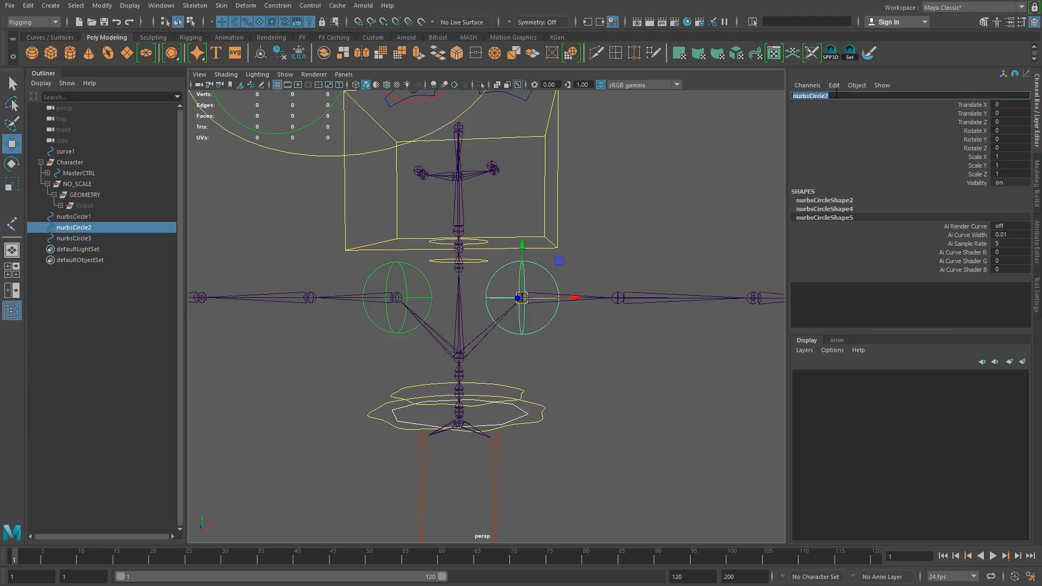
pyautogui.write('L_shoulderCTRL')
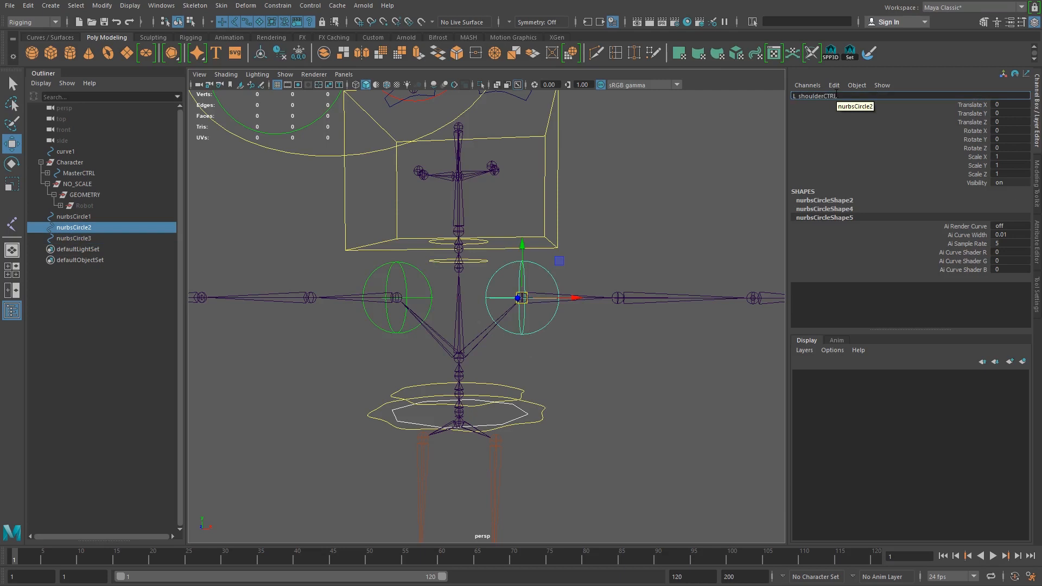
pyautogui.press('Return')
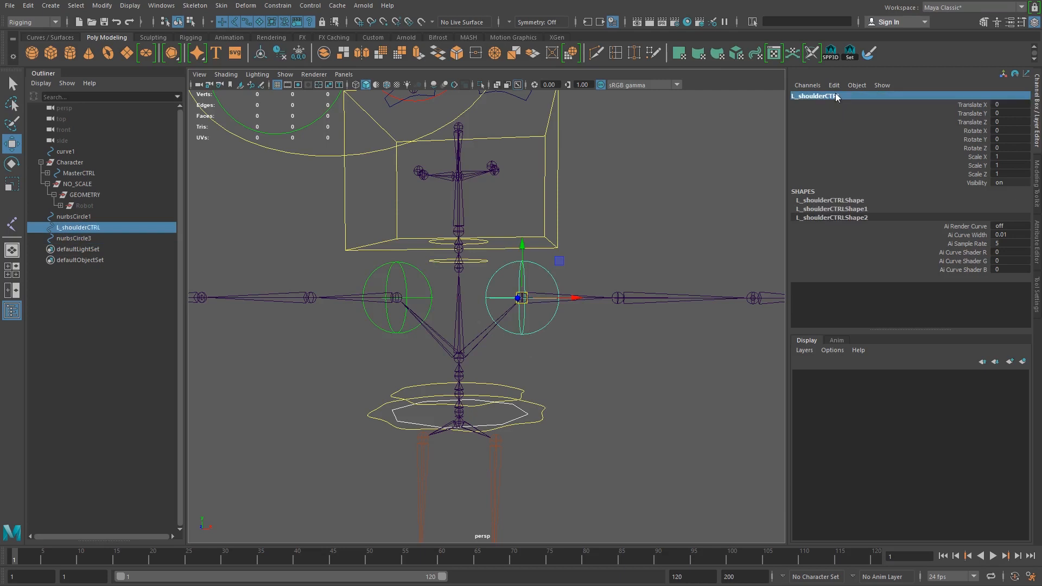
# Rename the green right shoulder control as R_shoulderCTRL.
pyautogui.click(396, 335)
pyautogui.click(392, 333)
pyautogui.doubleClick(814, 95)
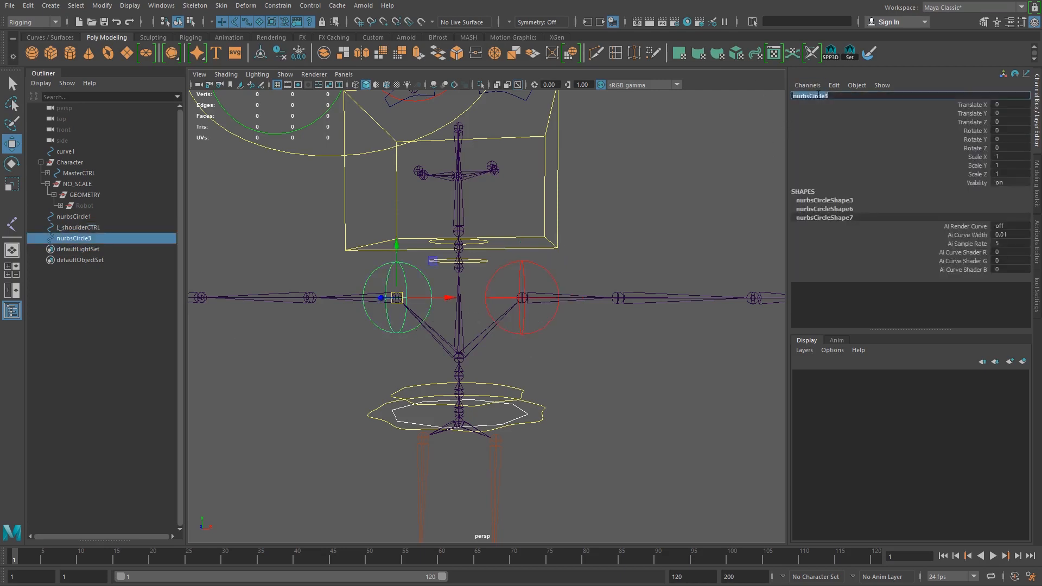
pyautogui.write('R_shoulderCTRL')
pyautogui.press('Return')
# Duplicate the red left shoulder control twice, snapping one copy onto the left elbow joint and the other onto the left wrist joint.
pyautogui.keyDown('alt'); pyautogui.moveTo(526, 261); pyautogui.dragTo(482, 238, button='middle'); pyautogui.keyUp('alt')
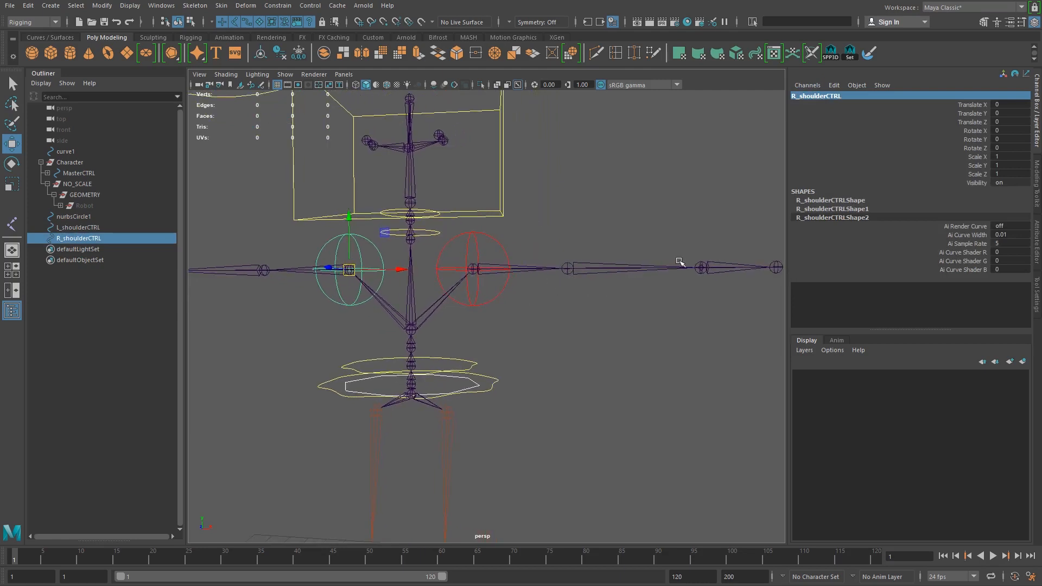
pyautogui.keyDown('alt'); pyautogui.moveTo(502, 283); pyautogui.dragTo(489, 293, button='middle'); pyautogui.keyUp('alt')
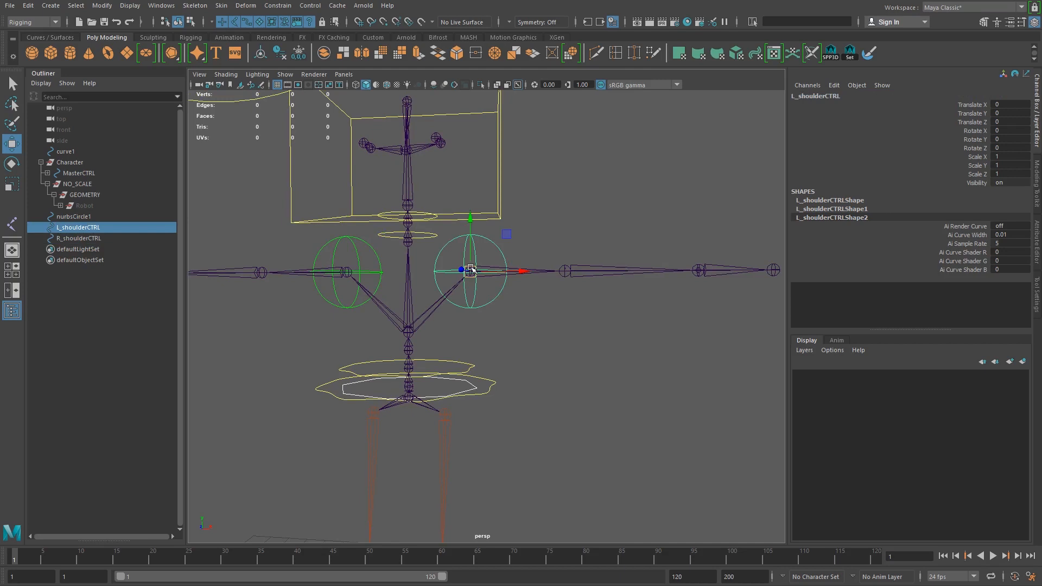
pyautogui.hotkey('ctrl', 'd')
pyautogui.moveTo(471, 270); pyautogui.dragTo(564, 269)
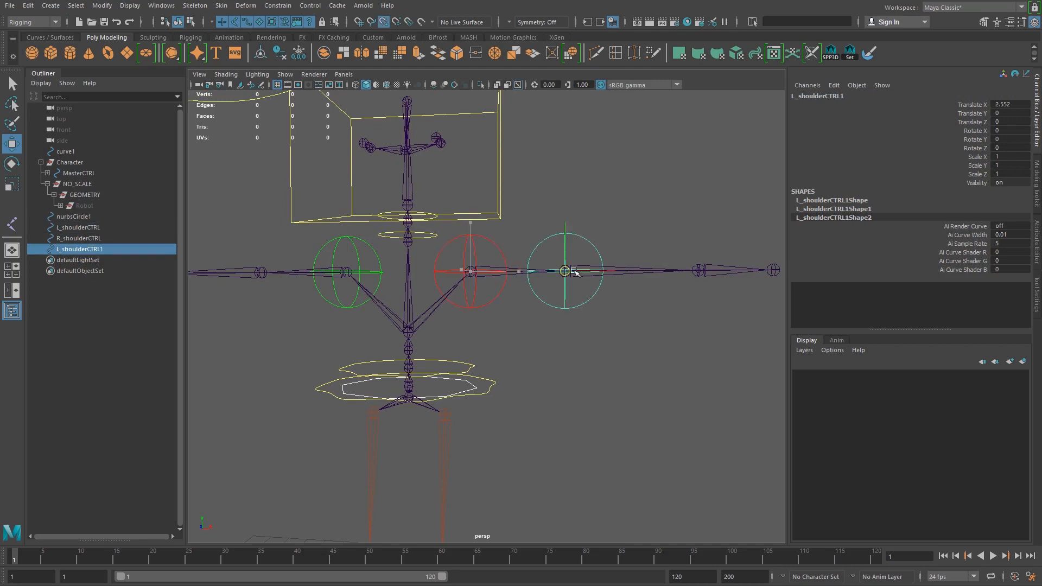
pyautogui.keyDown('alt'); pyautogui.moveTo(590, 321); pyautogui.dragTo(548, 311, button='middle'); pyautogui.keyUp('alt')
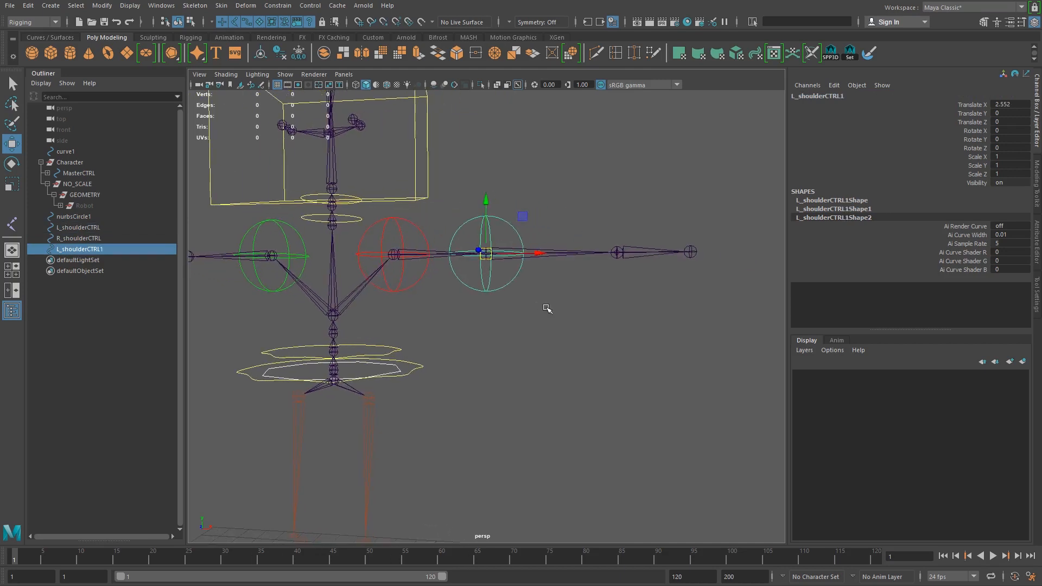
pyautogui.hotkey('ctrl', 'd')
pyautogui.moveTo(486, 253); pyautogui.dragTo(614, 256)
# Duplicate the green right shoulder control twice, placing the copies on the right elbow and right wrist joints.
pyautogui.click(504, 289)
pyautogui.keyDown('alt'); pyautogui.moveTo(373, 279); pyautogui.dragTo(304, 271, button='middle'); pyautogui.keyUp('alt')
pyautogui.click(497, 293)
pyautogui.hotkey('ctrl', 'd')
pyautogui.hotkey('ctrl', 'd')
pyautogui.keyDown('alt'); pyautogui.moveTo(573, 293); pyautogui.dragTo(458, 287, button='middle'); pyautogui.keyUp('alt')
pyautogui.keyDown('alt'); pyautogui.moveTo(458, 287); pyautogui.dragTo(417, 226, button='right'); pyautogui.keyUp('alt')
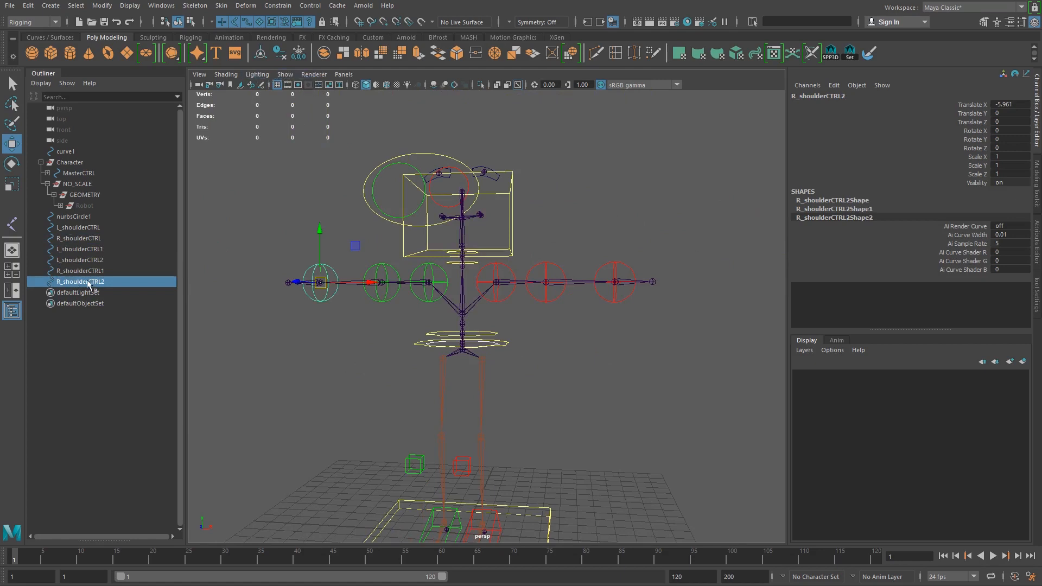
# Rename the red control on the left elbow joint as L_elbowCTRL.
pyautogui.keyDown('alt'); pyautogui.moveTo(532, 321); pyautogui.dragTo(423, 323, button='middle'); pyautogui.keyUp('alt')
pyautogui.keyDown('alt'); pyautogui.moveTo(423, 323); pyautogui.dragTo(447, 316, button='right'); pyautogui.keyUp('alt')
pyautogui.moveTo(405, 291); pyautogui.dragTo(423, 310)
pyautogui.keyDown('alt'); pyautogui.moveTo(417, 308); pyautogui.dragTo(450, 317, button='middle'); pyautogui.keyUp('alt')
pyautogui.click(814, 96)
pyautogui.click(799, 96)
pyautogui.moveTo(799, 97); pyautogui.dragTo(819, 96)
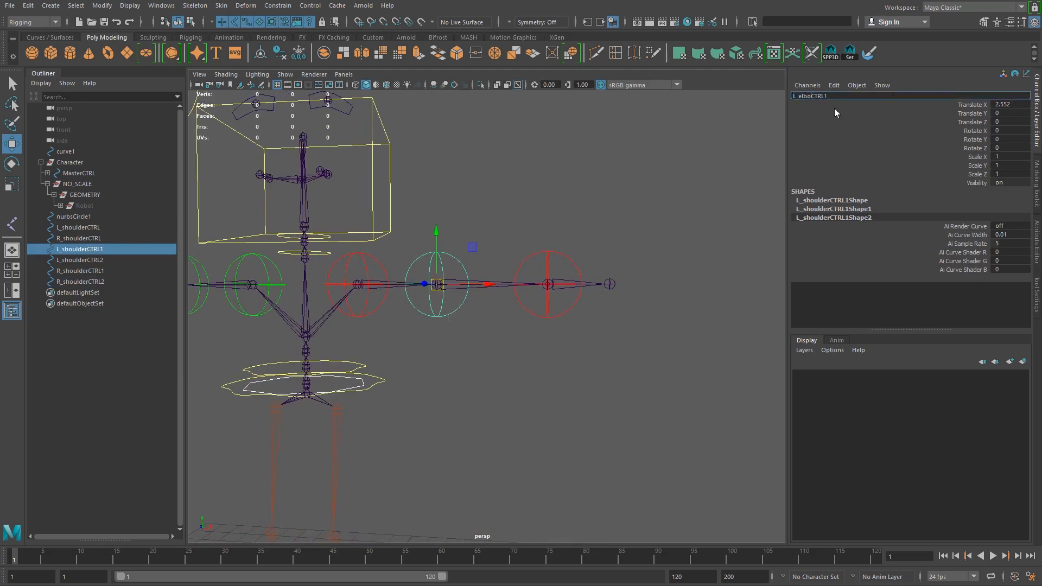
pyautogui.press('BackSpace')
pyautogui.press('Return')
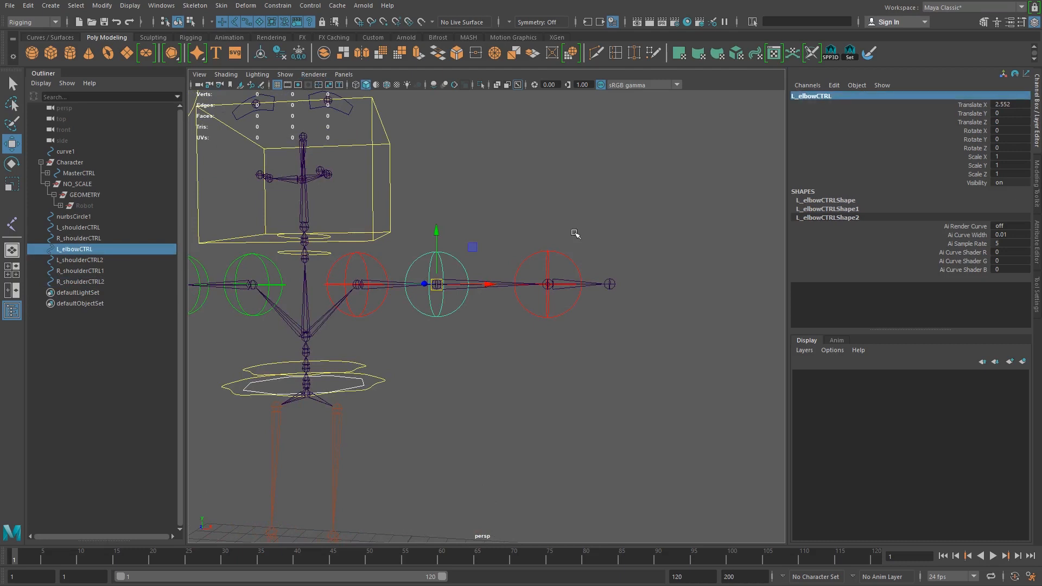
# Rename the red control on the left wrist joint as L_wristCTRL.
pyautogui.moveTo(546, 307); pyautogui.dragTo(573, 340)
pyautogui.click(814, 96)
pyautogui.click(799, 96)
pyautogui.moveTo(798, 96); pyautogui.dragTo(825, 97)
pyautogui.write('wrist')
pyautogui.press('BackSpace')
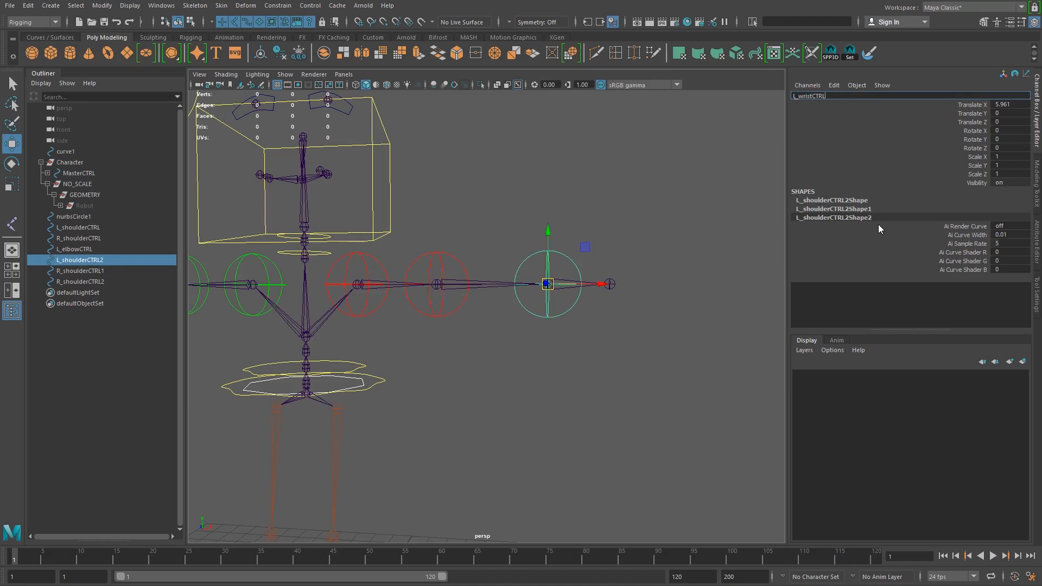
pyautogui.press('Return')
# Rename the green control on the right elbow joint as R_elbowCTRL.
pyautogui.keyDown('alt'); pyautogui.moveTo(293, 342); pyautogui.dragTo(449, 316, button='middle'); pyautogui.keyUp('alt')
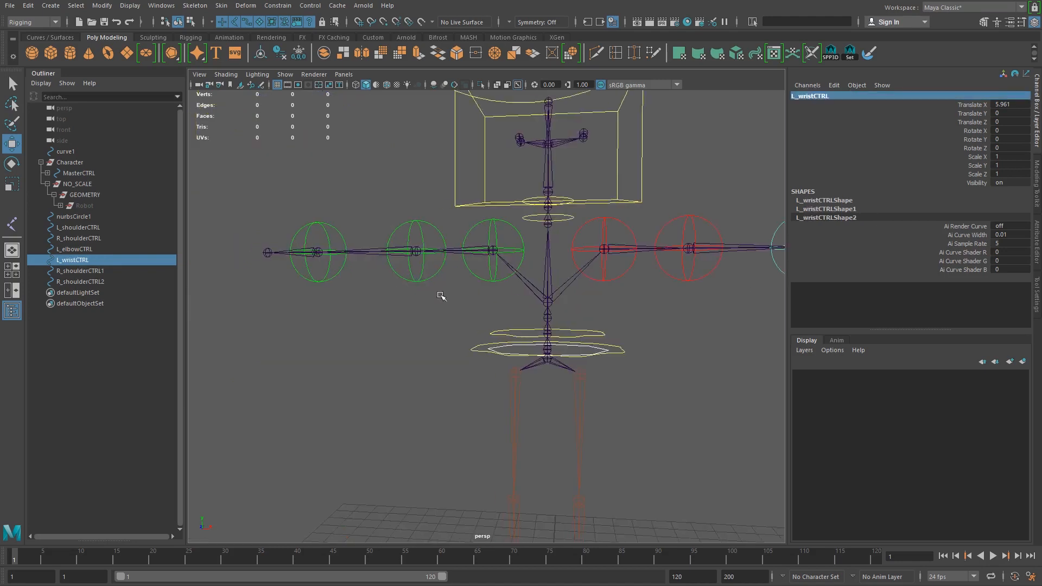
pyautogui.click(434, 276)
pyautogui.click(816, 95)
pyautogui.moveTo(800, 97); pyautogui.dragTo(823, 100)
pyautogui.write('elbow')
pyautogui.press('Return')
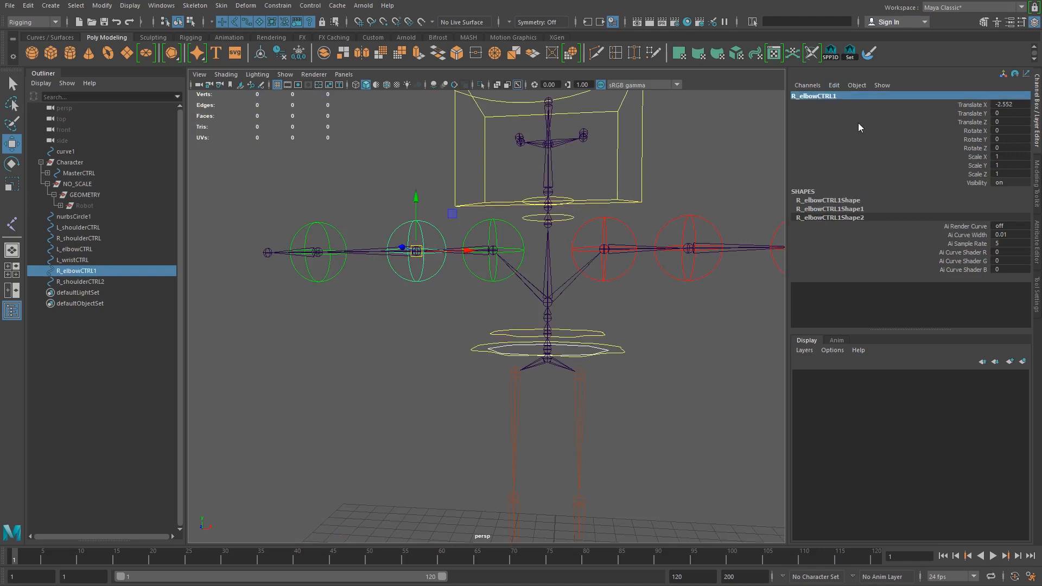
pyautogui.click(848, 96)
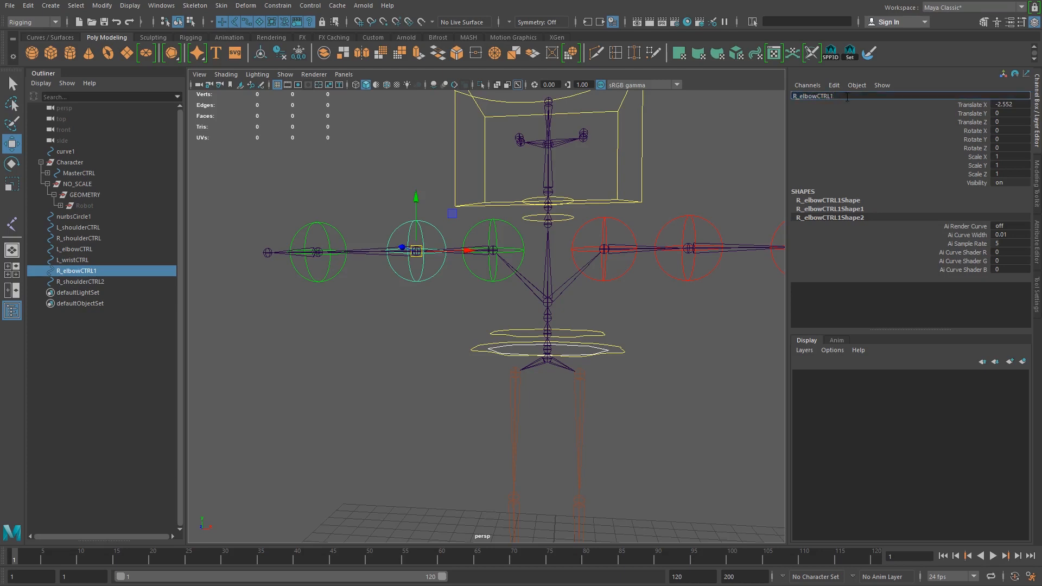
# Rename the green control on the right wrist joint as R_wristCTRL.
pyautogui.click(333, 278)
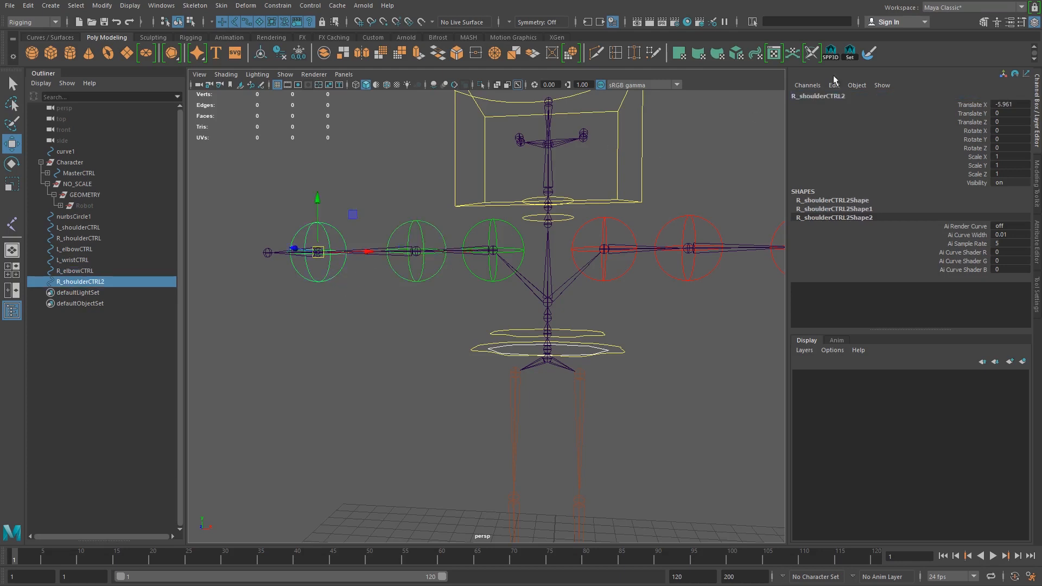
pyautogui.click(802, 97)
pyautogui.moveTo(799, 96); pyautogui.dragTo(826, 97)
pyautogui.click(828, 97)
pyautogui.write('wristCTRL')
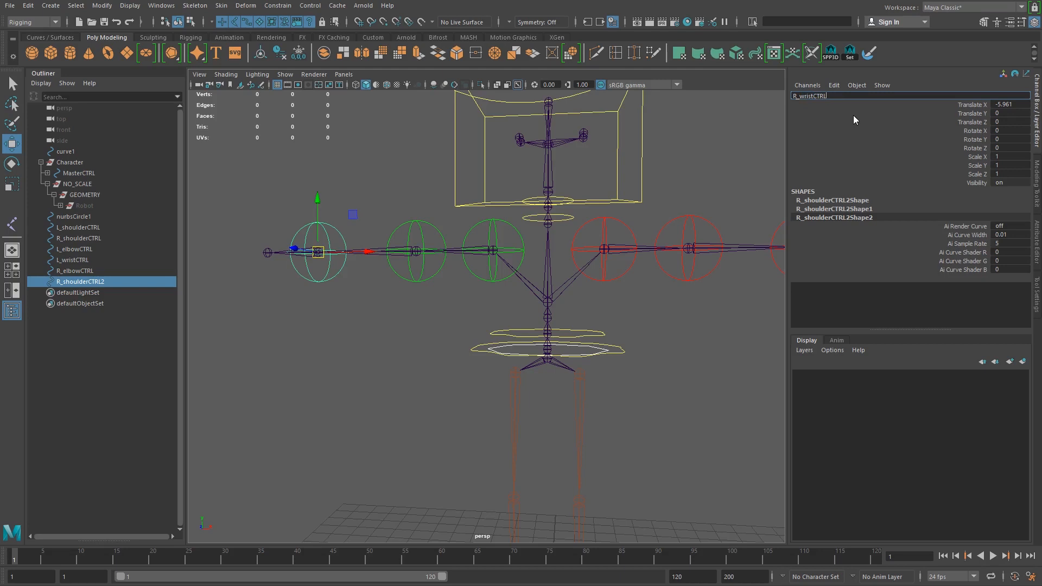
pyautogui.press('Return')
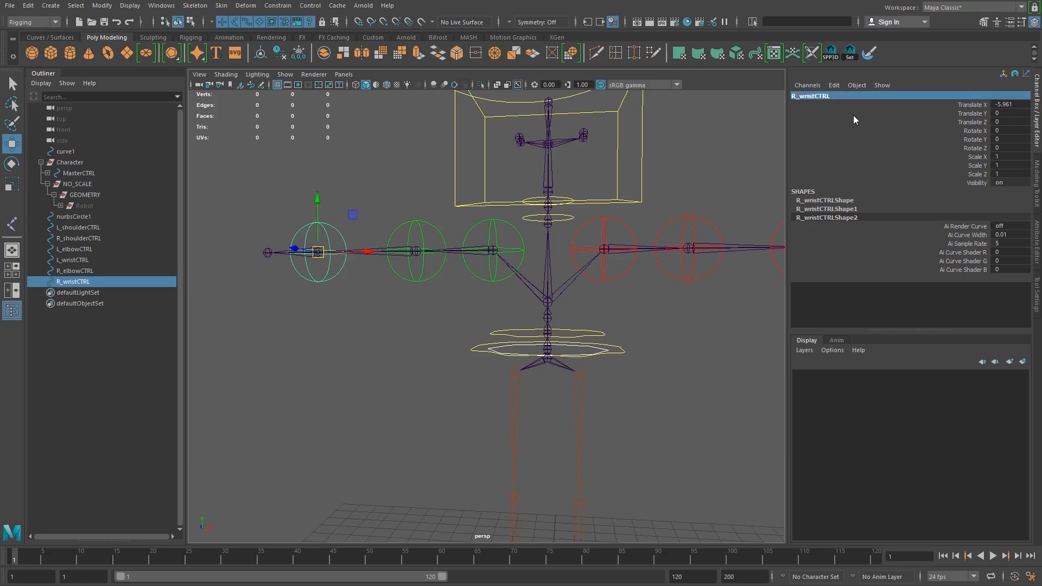
# Check the names and transform values of the arm controls on both sides by selecting them one after another.
pyautogui.keyDown('alt'); pyautogui.moveTo(687, 269); pyautogui.dragTo(606, 287, button='middle'); pyautogui.keyUp('alt')
pyautogui.click(606, 288)
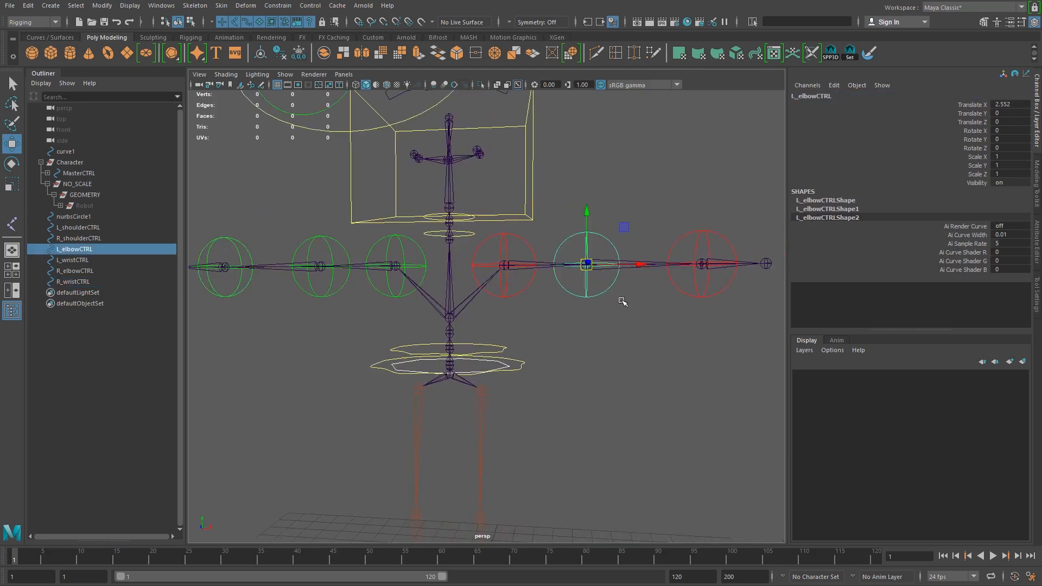
pyautogui.moveTo(694, 286); pyautogui.dragTo(711, 302)
pyautogui.keyDown('alt'); pyautogui.moveTo(440, 285); pyautogui.dragTo(642, 286, button='middle'); pyautogui.keyUp('alt')
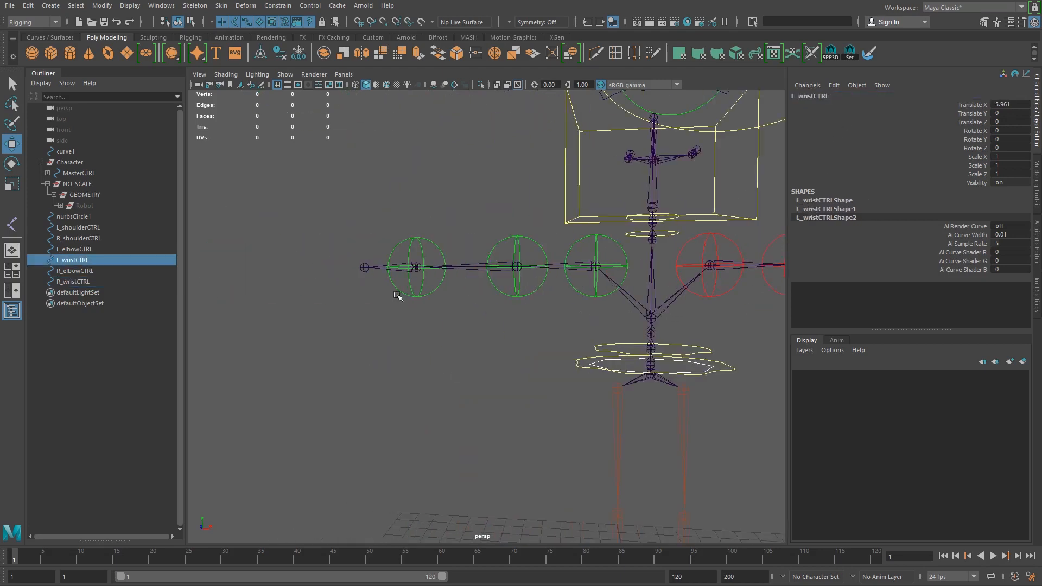
pyautogui.moveTo(396, 295); pyautogui.dragTo(422, 307)
pyautogui.click(518, 297)
pyautogui.click(583, 292)
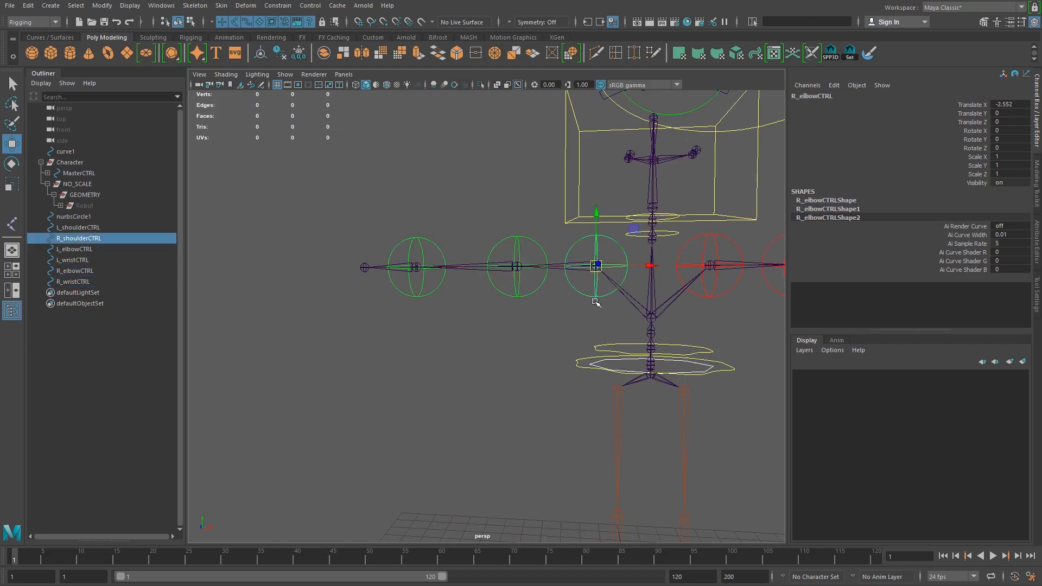
pyautogui.keyDown('alt'); pyautogui.moveTo(584, 292); pyautogui.dragTo(426, 289, button='middle'); pyautogui.keyUp('alt')
pyautogui.moveTo(557, 290); pyautogui.dragTo(588, 307)
pyautogui.moveTo(485, 290); pyautogui.dragTo(520, 313)
pyautogui.moveTo(412, 284); pyautogui.dragTo(436, 298)
# Freeze the transformations of the left and right elbow and wrist controls together.
pyautogui.moveTo(630, 305); pyautogui.dragTo(430, 283)
pyautogui.keyDown('alt'); pyautogui.moveTo(284, 303); pyautogui.dragTo(387, 287, button='middle'); pyautogui.keyUp('alt')
pyautogui.moveTo(386, 280); pyautogui.dragTo(275, 269)
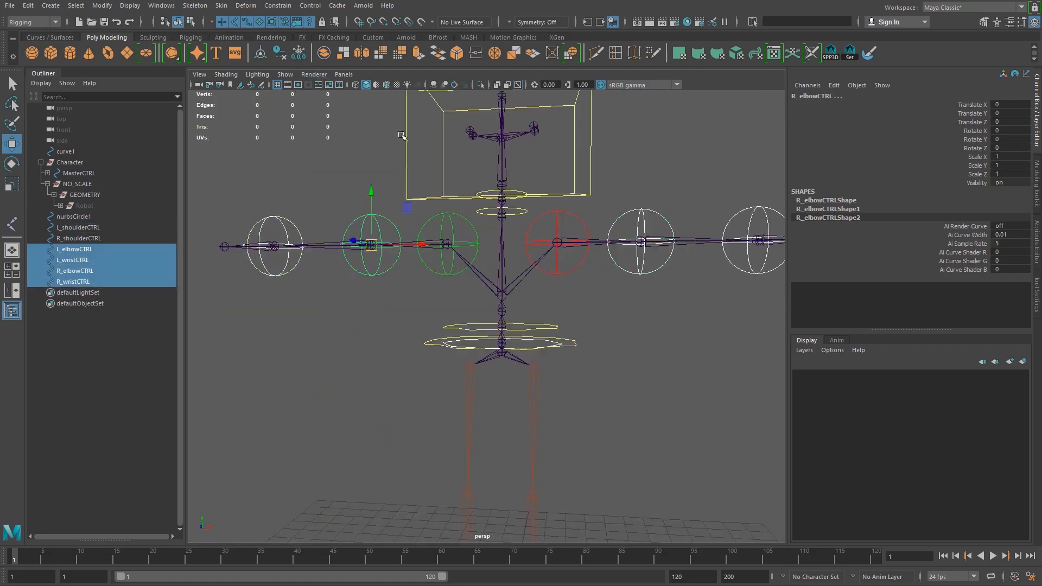
# Unhide the Robot geometry group to compare the elbow and wrist control sizes with the arms.
pyautogui.keyDown('alt'); pyautogui.moveTo(649, 333); pyautogui.dragTo(577, 303, button='right'); pyautogui.keyUp('alt')
pyautogui.keyDown('alt'); pyautogui.moveTo(578, 303); pyautogui.dragTo(541, 301, button='middle'); pyautogui.keyUp('alt')
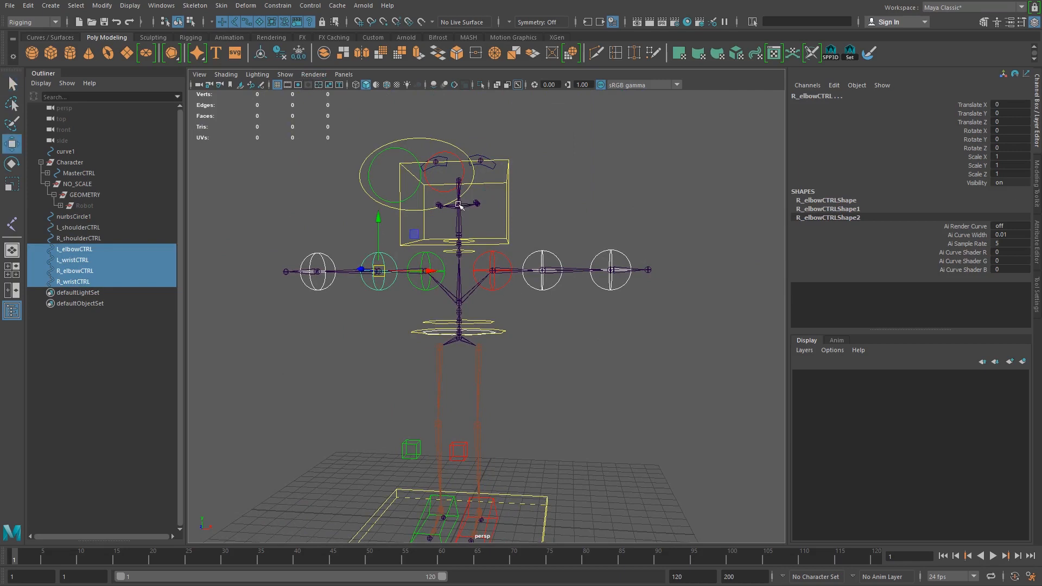
pyautogui.moveTo(505, 323)
pyautogui.keyDown('alt'); pyautogui.mouseDown(button='middle')
pyautogui.moveTo(508, 333)
pyautogui.moveTo(494, 320)
pyautogui.mouseUp(button='middle'); pyautogui.keyUp('alt')
pyautogui.click(549, 310)
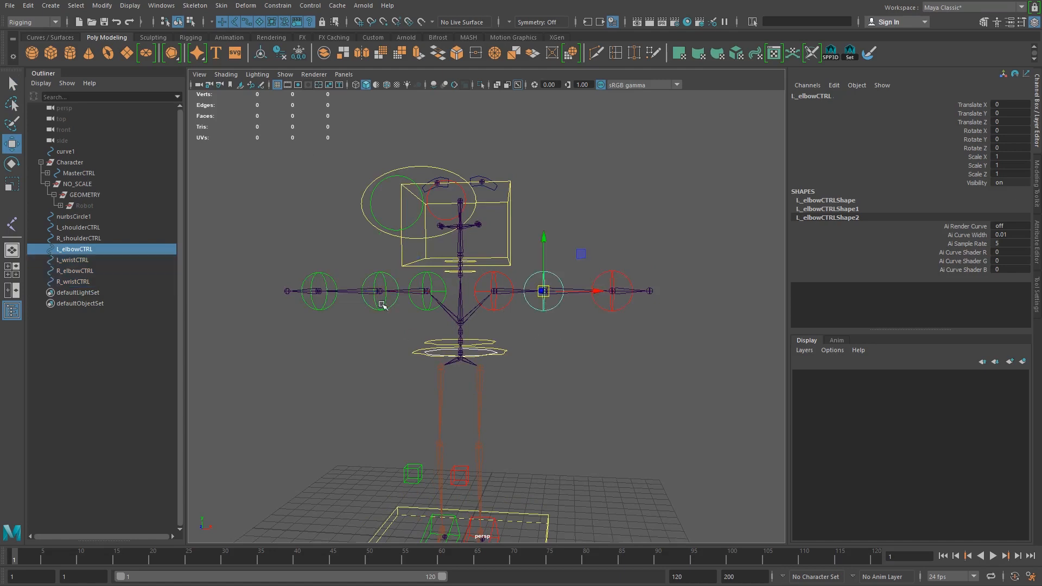
pyautogui.keyDown('shift'); pyautogui.click(381, 306); pyautogui.keyUp('shift')
pyautogui.click(89, 207)
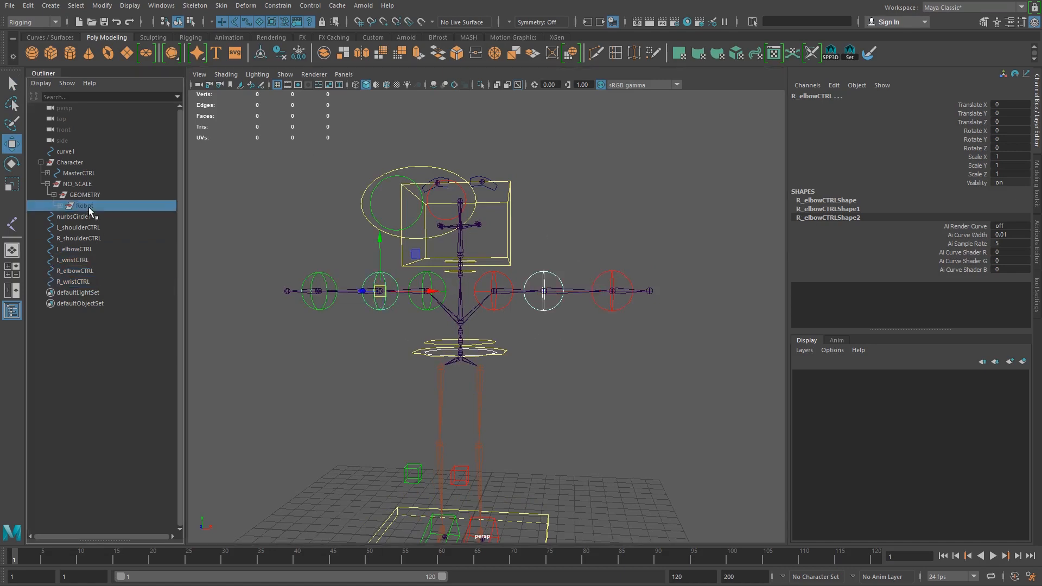
pyautogui.hotkey('shift', 'h')
pyautogui.scroll(3, 589, 362)
pyautogui.scroll(1, 589, 362)
# Scale both elbow controls uniformly down to about 0.797 and freeze their transformations.
pyautogui.click(619, 311)
pyautogui.keyDown('shift'); pyautogui.click(375, 310); pyautogui.keyUp('shift')
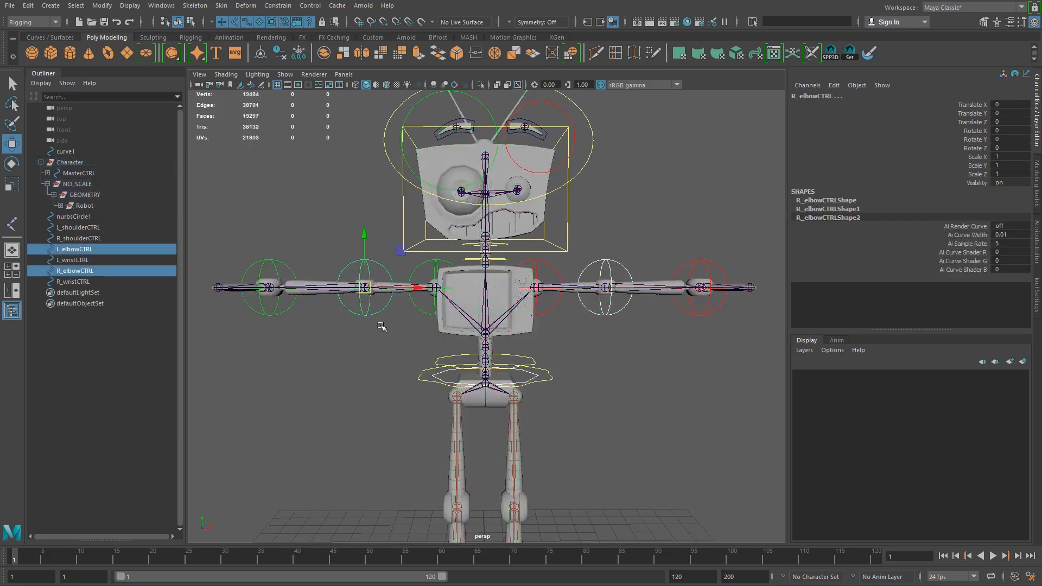
pyautogui.press('r')
pyautogui.moveTo(364, 288); pyautogui.dragTo(358, 290)
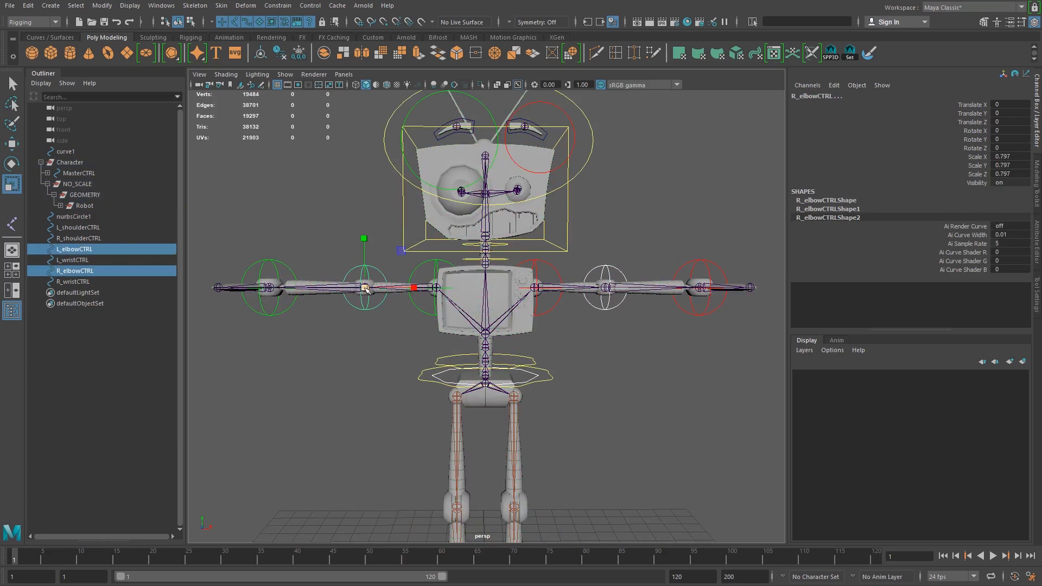
pyautogui.click(299, 54)
# Scale both wrist controls uniformly down to about 0.888 and freeze their transformations.
pyautogui.moveTo(277, 313); pyautogui.dragTo(735, 341)
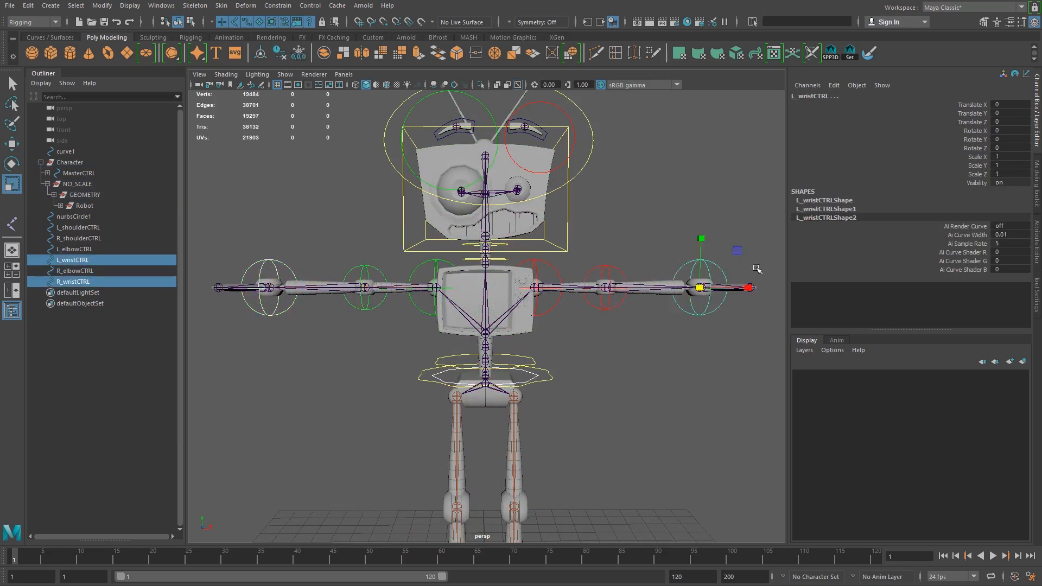
pyautogui.moveTo(699, 288); pyautogui.dragTo(690, 288)
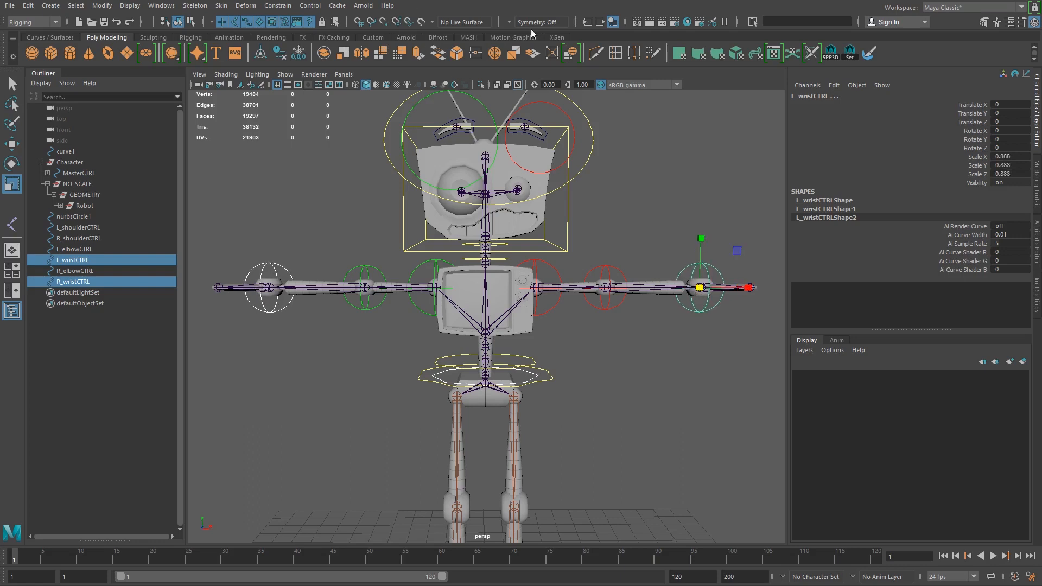
pyautogui.click(298, 53)
# Hide the Robot geometry group so only the joints and controls are displayed.
pyautogui.keyDown('alt'); pyautogui.moveTo(643, 365); pyautogui.dragTo(591, 356); pyautogui.keyUp('alt')
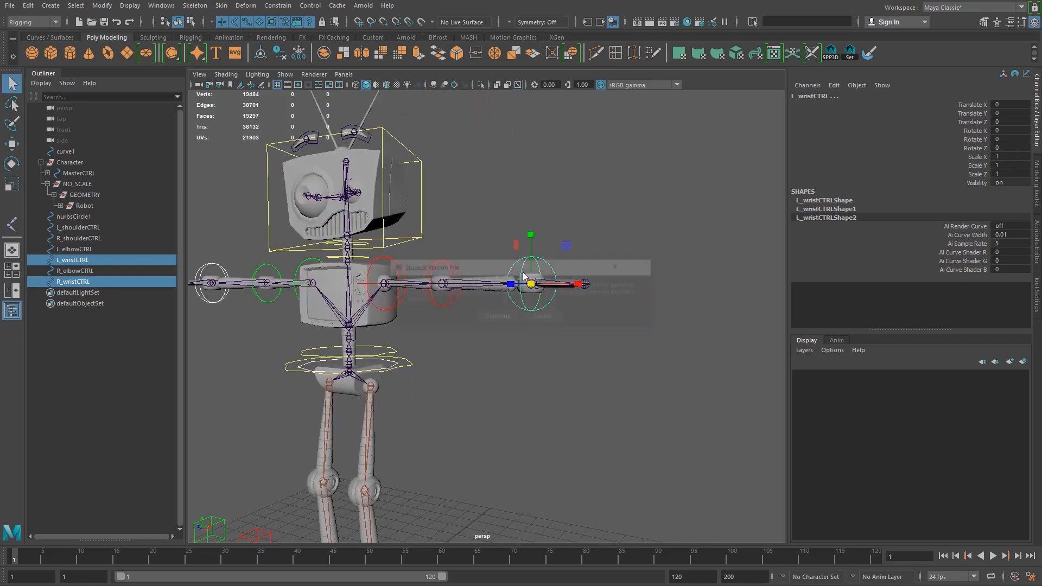
pyautogui.keyDown('alt'); pyautogui.moveTo(496, 287); pyautogui.dragTo(520, 278, button='middle'); pyautogui.keyUp('alt')
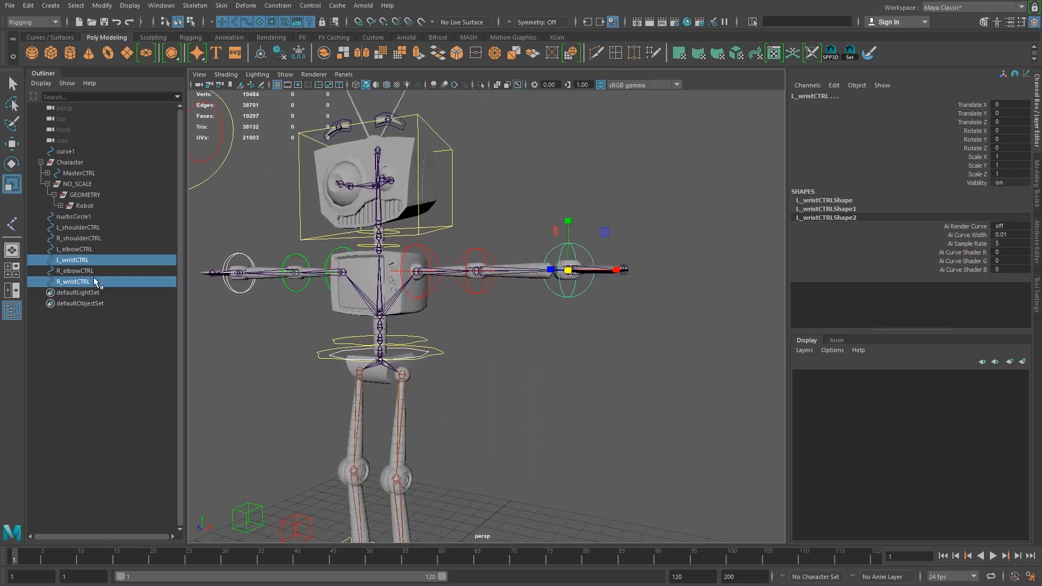
pyautogui.click(84, 206)
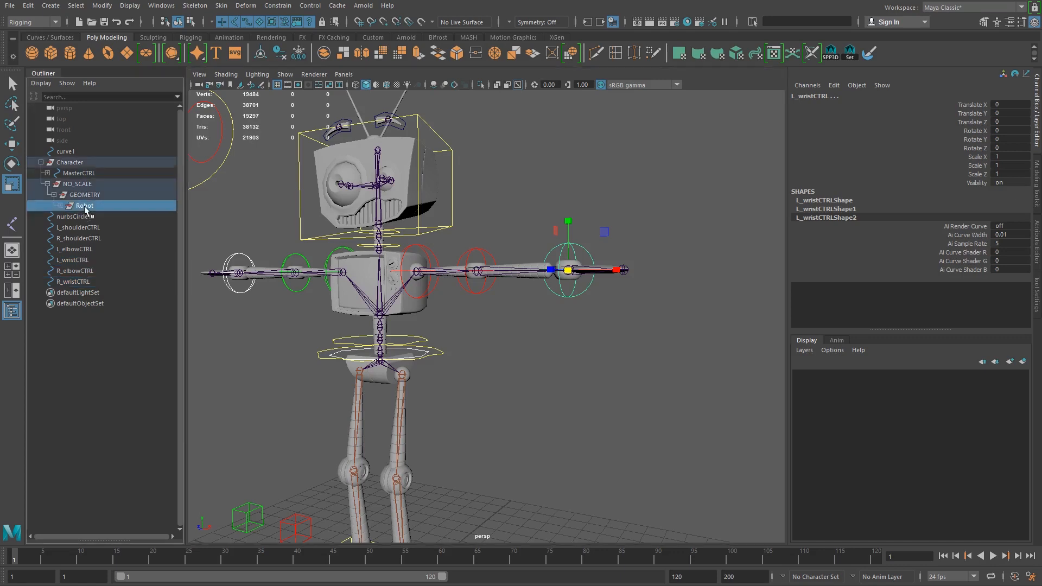
pyautogui.hotkey('ctrl', 'h')
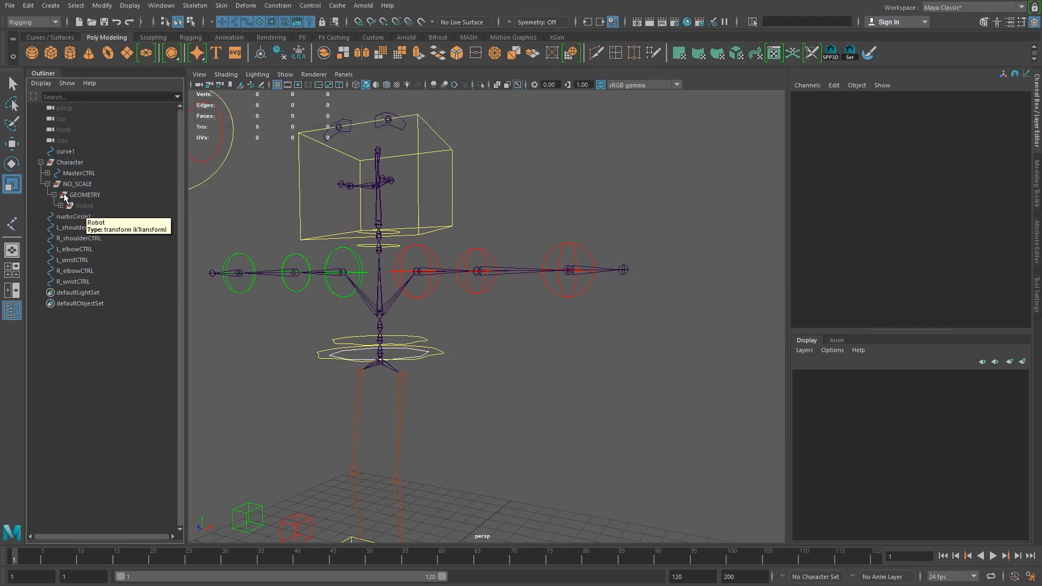
pyautogui.moveTo(418, 291); pyautogui.dragTo(499, 310)
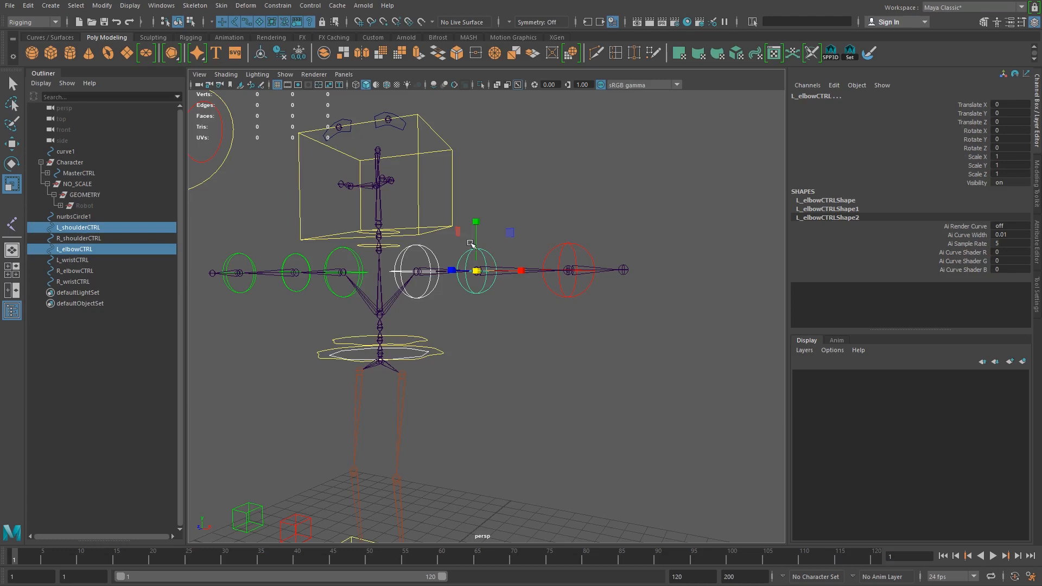
pyautogui.keyDown('alt'); pyautogui.moveTo(480, 280); pyautogui.dragTo(523, 290); pyautogui.keyUp('alt')
pyautogui.click(579, 342)
pyautogui.keyDown('alt'); pyautogui.moveTo(587, 331); pyautogui.dragTo(565, 324, button='middle'); pyautogui.keyUp('alt')
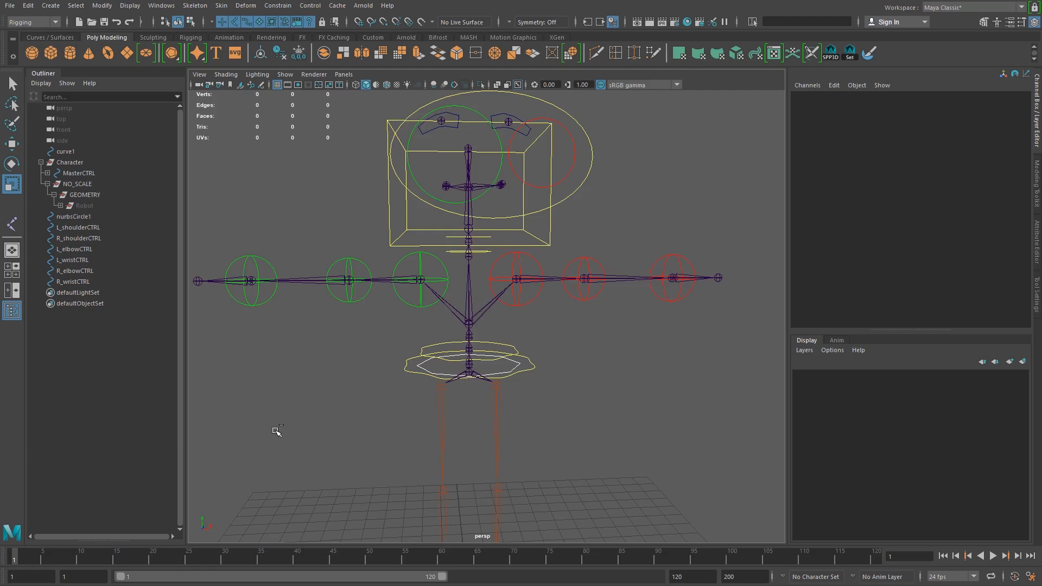
# Create six empty groups with nothing selected, undoing the surplus seventh one.
pyautogui.hotkey('ctrl', 'g')
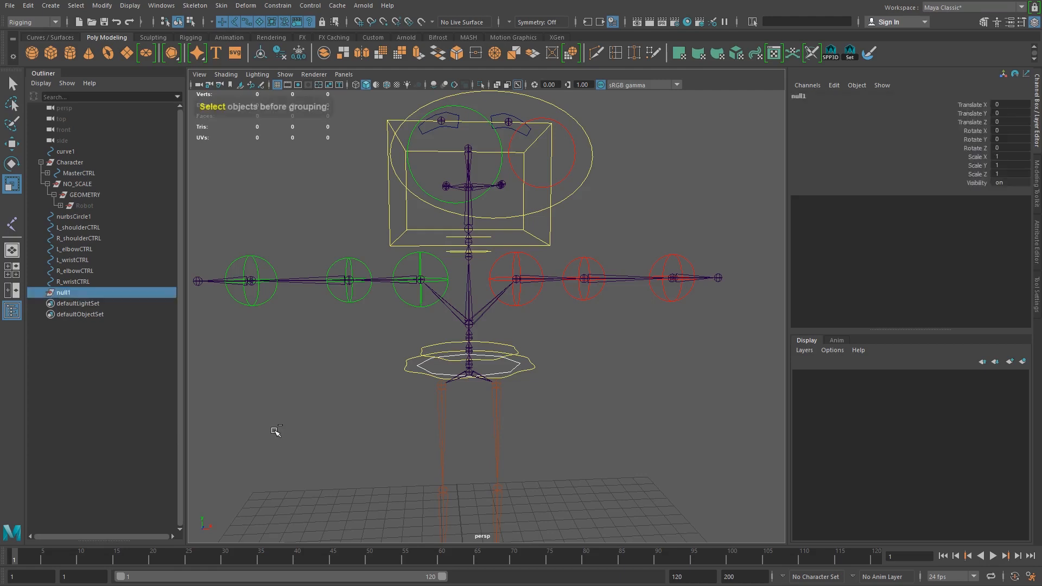
pyautogui.hotkey('ctrl', 'g')
pyautogui.hotkey('ctrl', 'g')
pyautogui.hotkey('ctrl', 'g')
pyautogui.hotkey('ctrl', 'g')
pyautogui.hotkey('ctrl', 'g')
pyautogui.hotkey('ctrl', 'g')
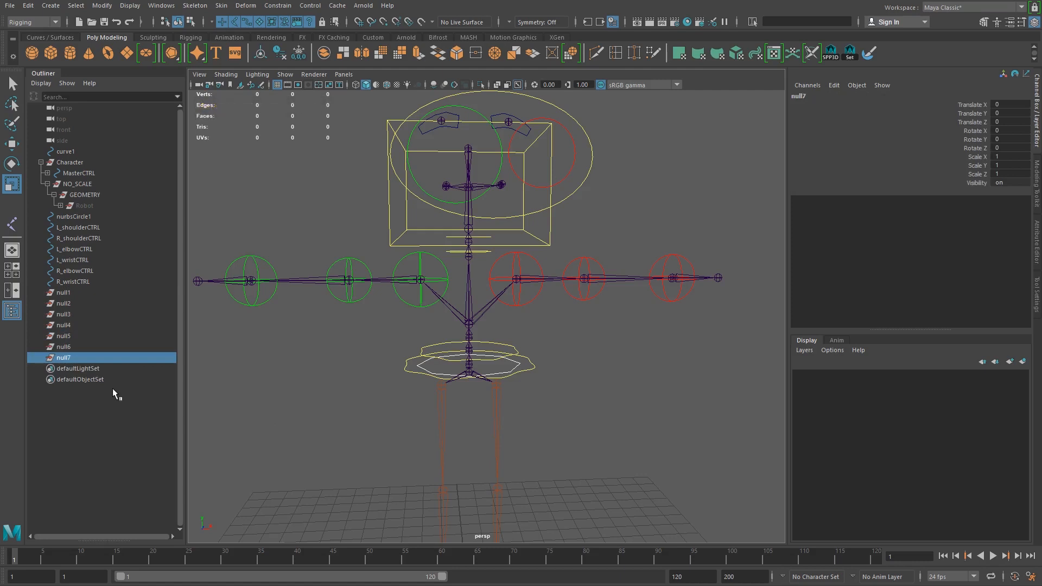
pyautogui.hotkey('ctrl', 'z')
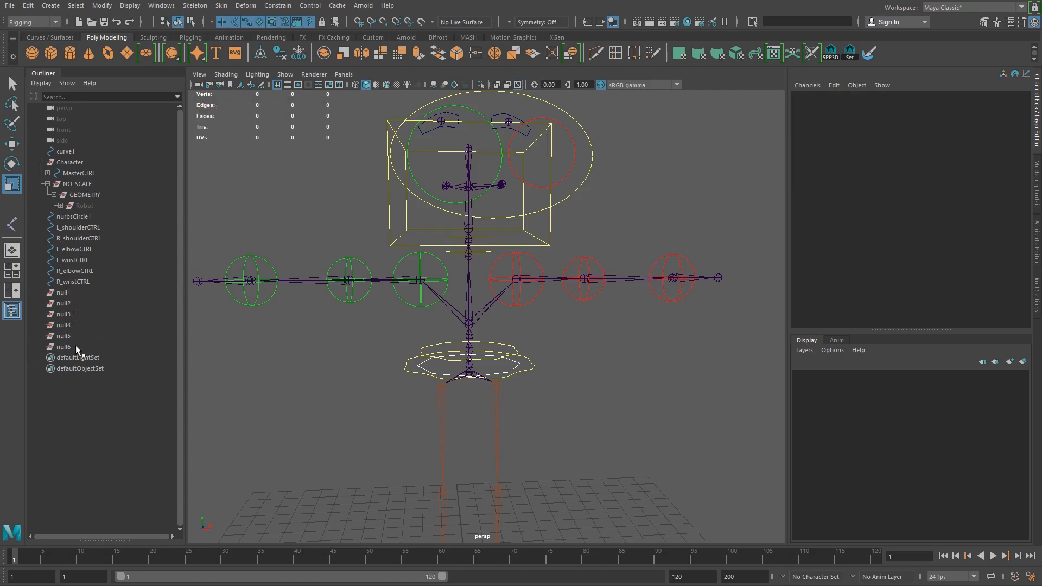
# Rename the empty group null1 as L_shoulderCTRL_BUFFER, reusing the left shoulder control's name.
pyautogui.doubleClick(84, 227)
pyautogui.hotkey('ctrl', 'c')
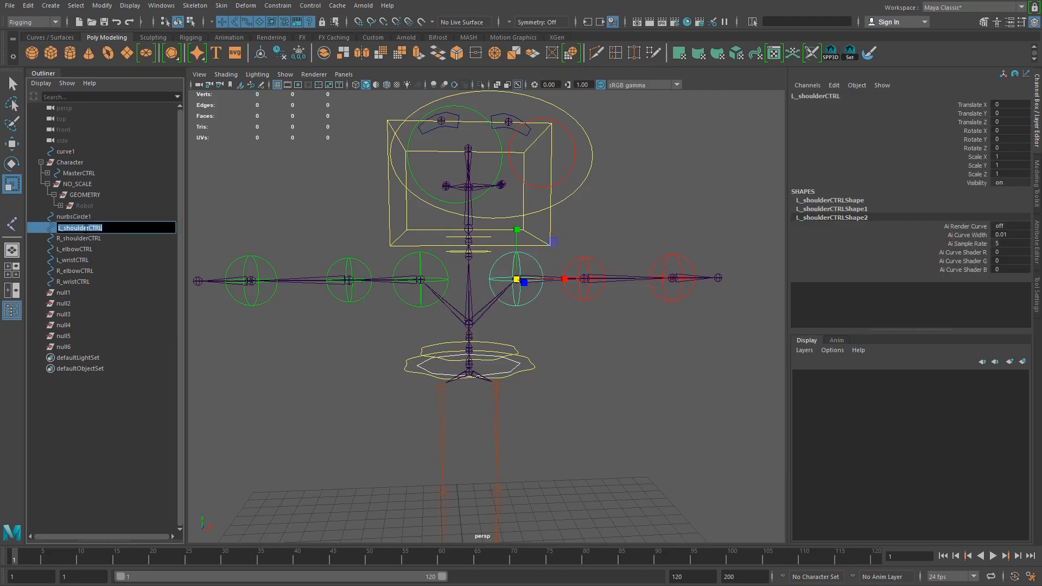
pyautogui.doubleClick(79, 292)
pyautogui.hotkey('ctrl', 'v')
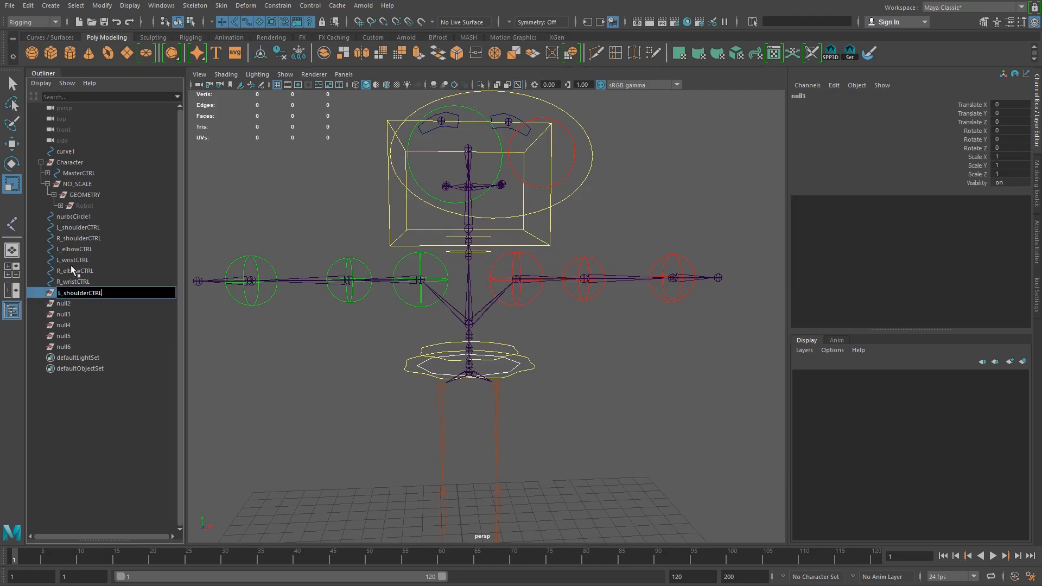
pyautogui.write('_BUFFER')
pyautogui.press('Return')
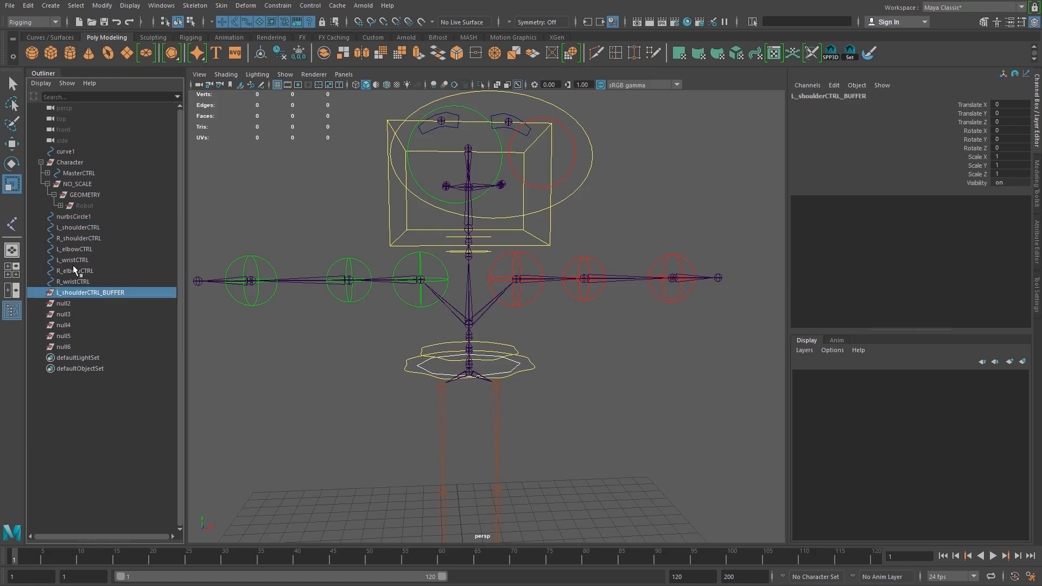
# Rename the empty group null2 as R_shoulderCTRL_BUFFER, reusing the right shoulder control's name.
pyautogui.doubleClick(84, 238)
pyautogui.hotkey('ctrl', 'c')
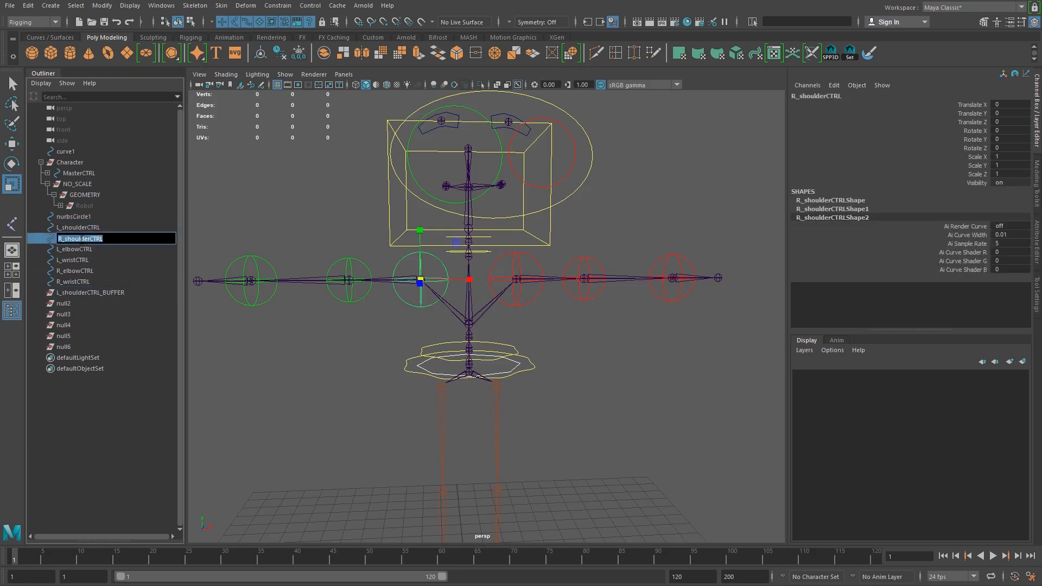
pyautogui.doubleClick(64, 303)
pyautogui.hotkey('ctrl', 'v')
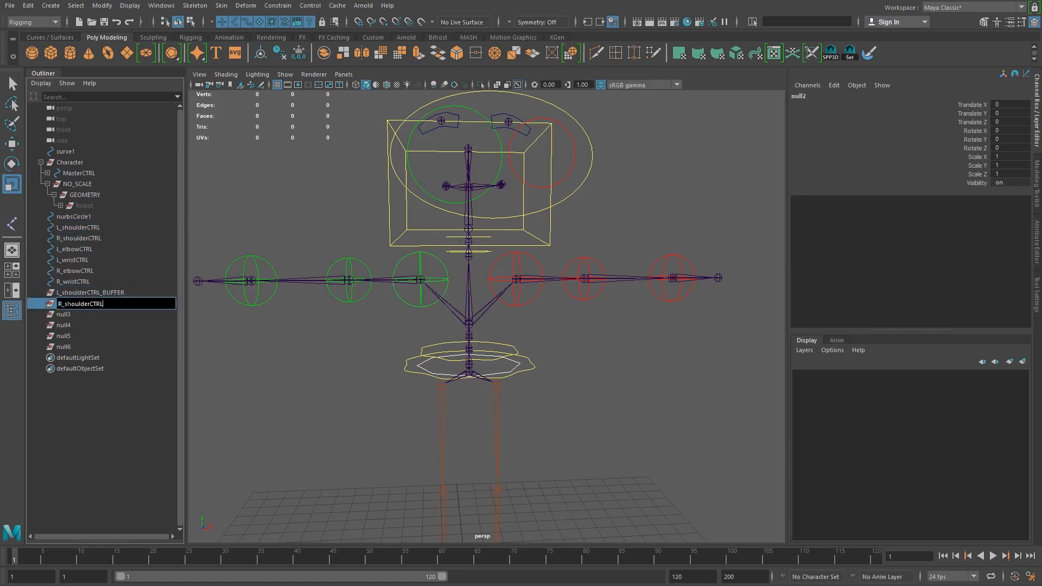
pyautogui.press('Return')
pyautogui.press('f')
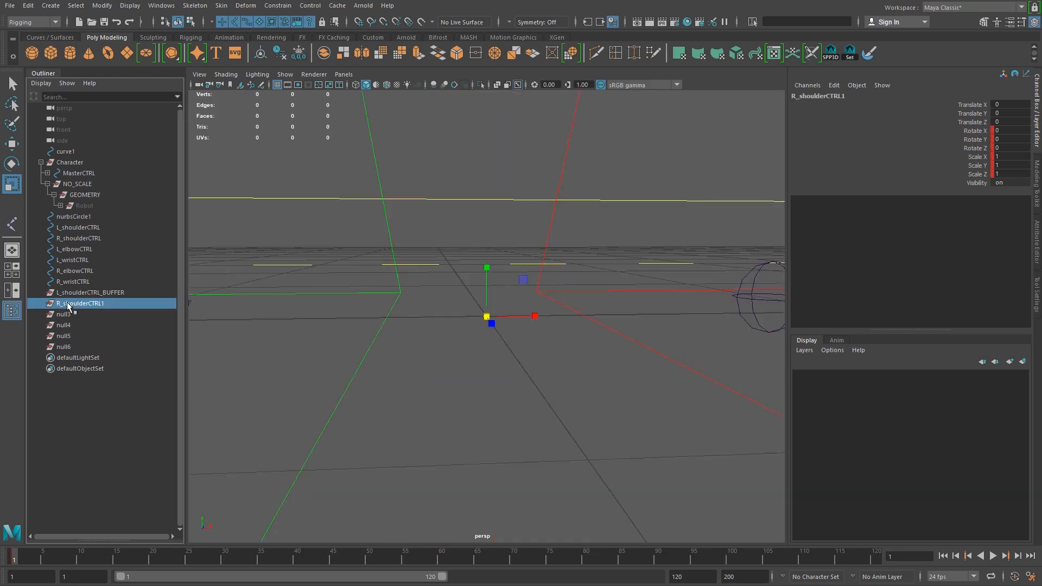
pyautogui.doubleClick(93, 303)
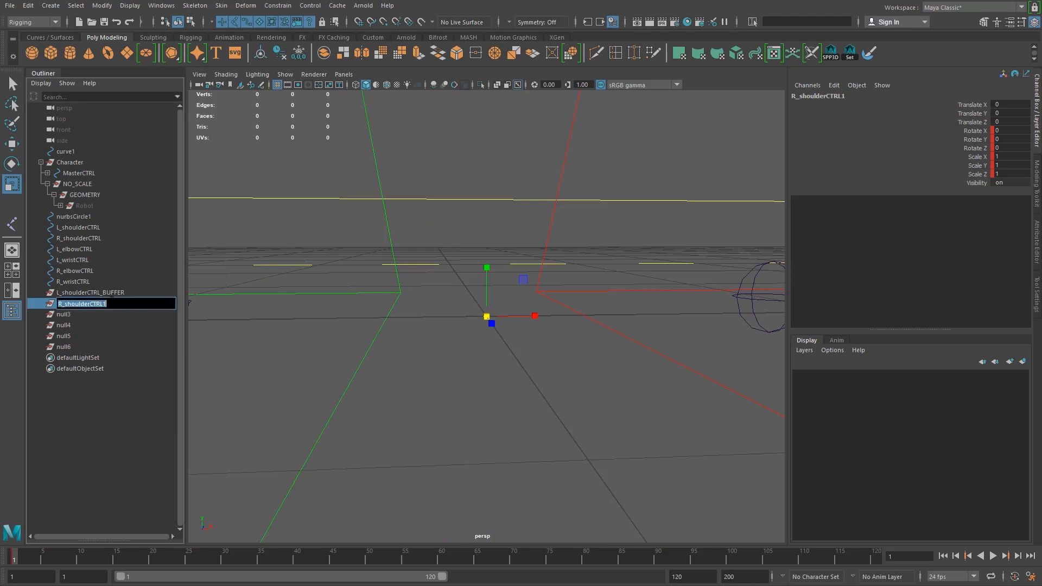
pyautogui.write('_BUFFER')
pyautogui.press('Return')
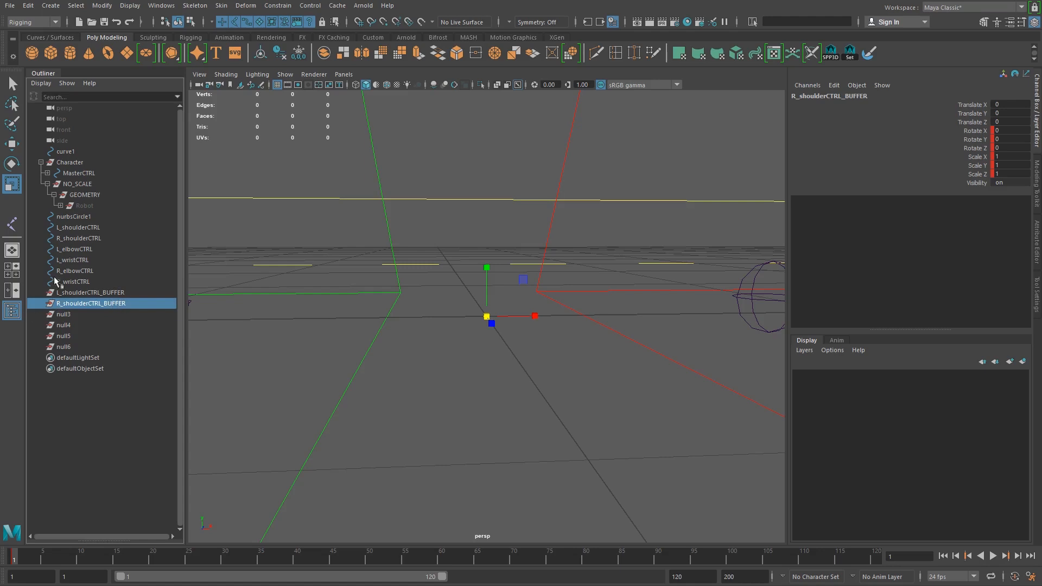
# Rename the empty group null3 as L_elbowCTRL_BUFFER, reusing the left elbow control's name.
pyautogui.doubleClick(73, 249)
pyautogui.hotkey('ctrl', 'c')
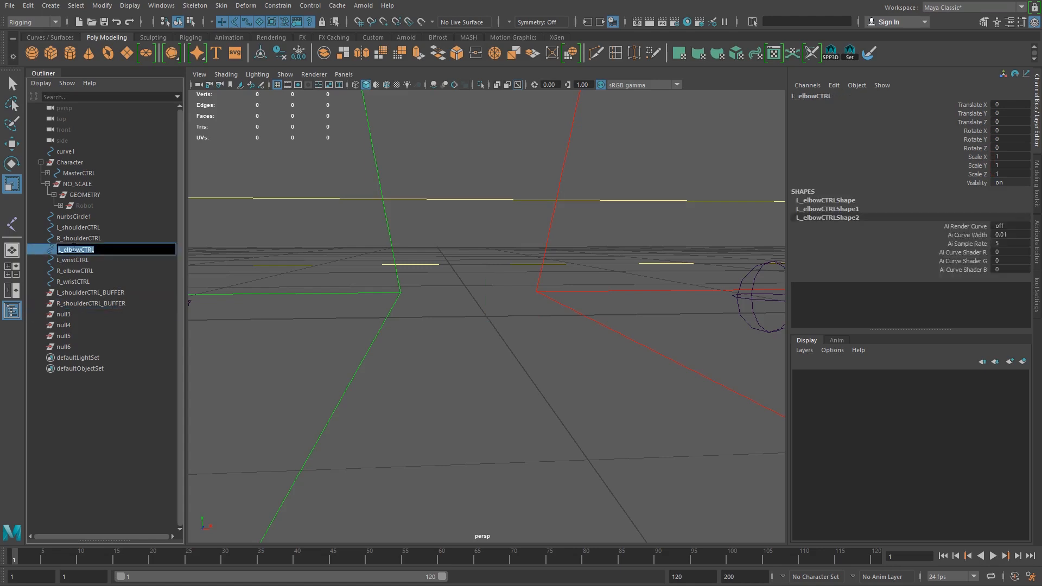
pyautogui.doubleClick(69, 317)
pyautogui.hotkey('ctrl', 'v')
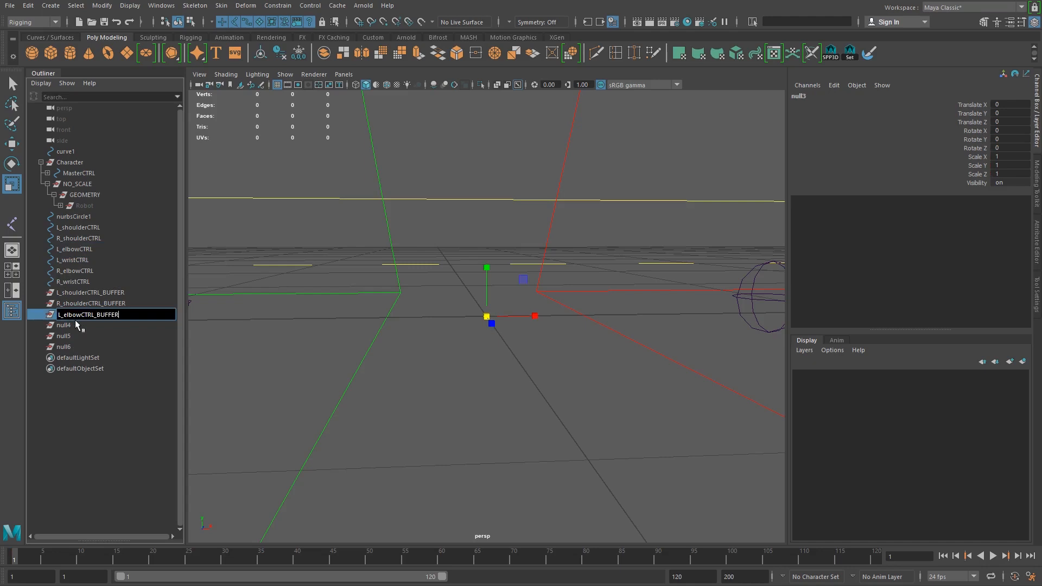
pyautogui.press('Return')
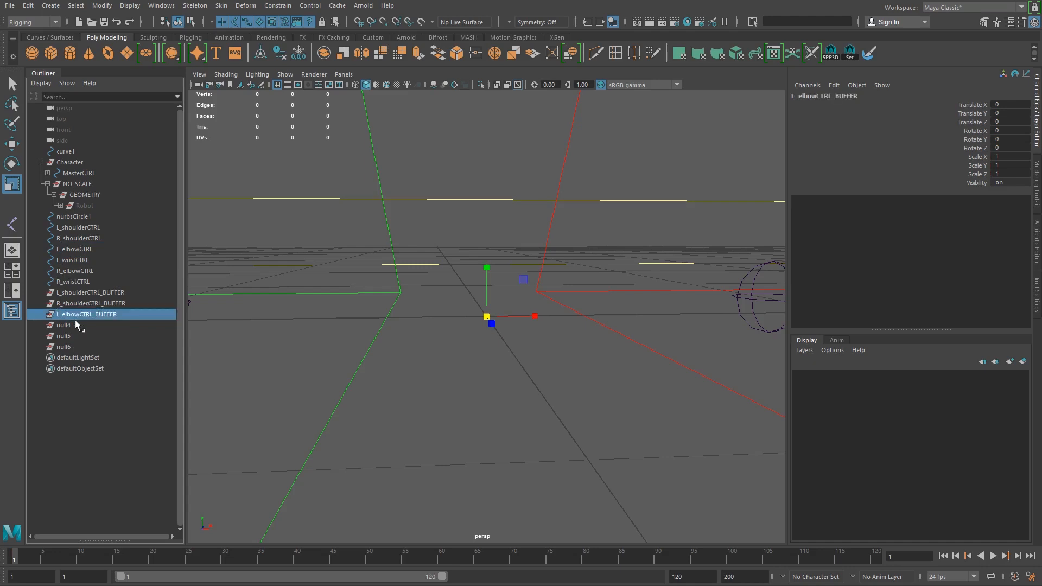
# Rename the empty group null4 as L_wristCTRL_BUFFER, reusing the left wrist control's name.
pyautogui.doubleClick(74, 260)
pyautogui.hotkey('ctrl', 'c')
pyautogui.doubleClick(62, 325)
pyautogui.hotkey('ctrl', 'v')
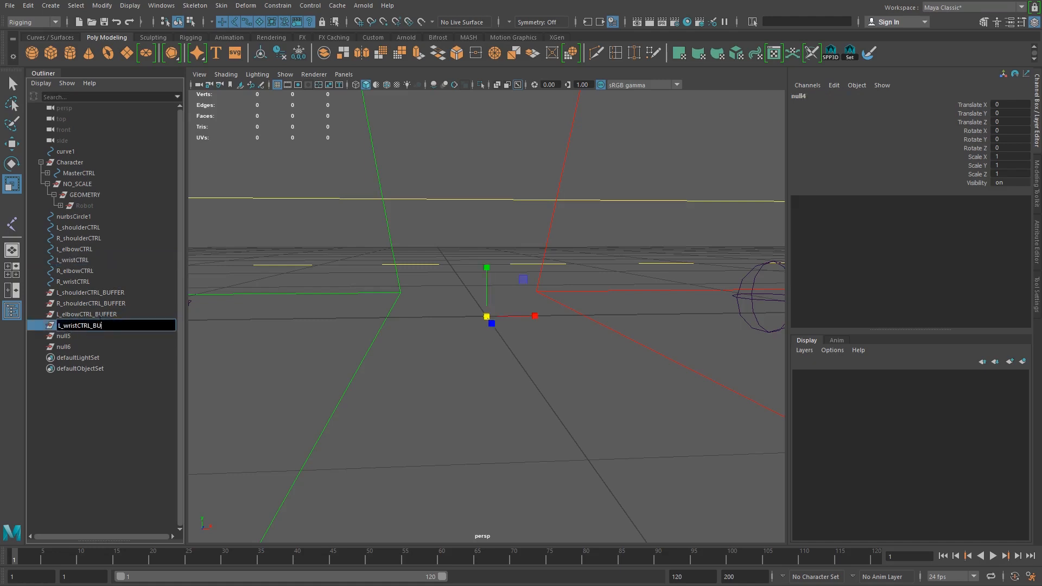
pyautogui.press('Return')
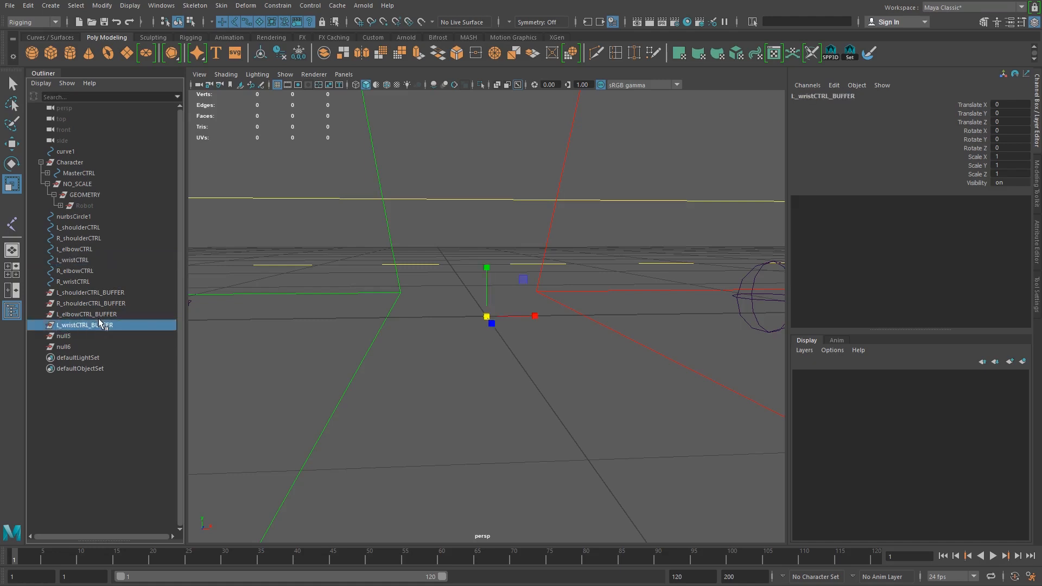
# Rename the empty group null5 as R_elbowCTRL_BUFFER, reusing the right elbow control's name.
pyautogui.doubleClick(75, 270)
pyautogui.hotkey('ctrl', 'c')
pyautogui.doubleClick(64, 336)
pyautogui.hotkey('ctrl', 'v')
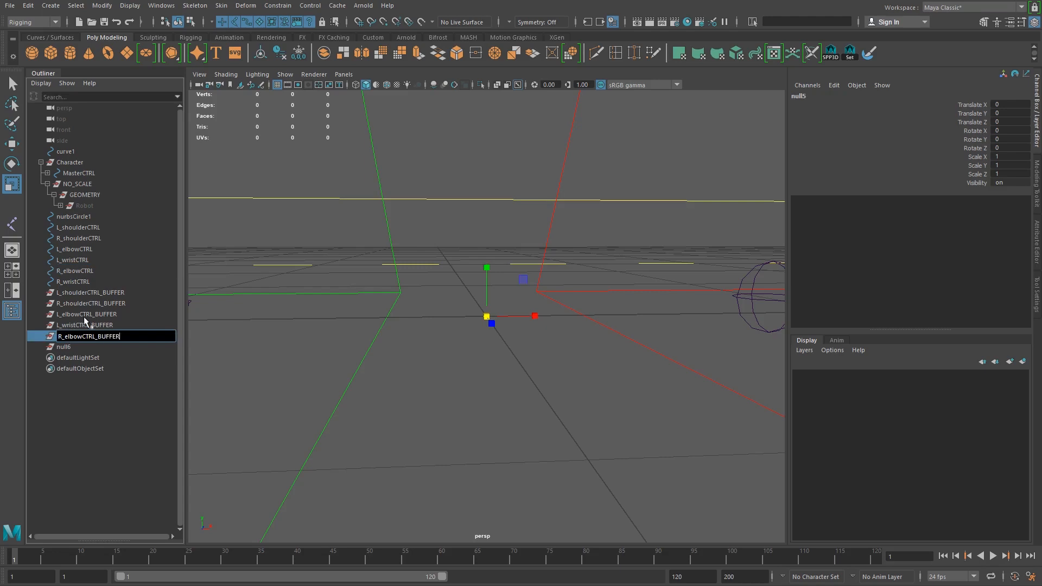
pyautogui.press('Return')
# Rename the empty group null6 as R_wristCTRL_BUFFER, reusing the right wrist control's name.
pyautogui.doubleClick(75, 282)
pyautogui.hotkey('ctrl', 'c')
pyautogui.doubleClick(69, 348)
pyautogui.hotkey('ctrl', 'v')
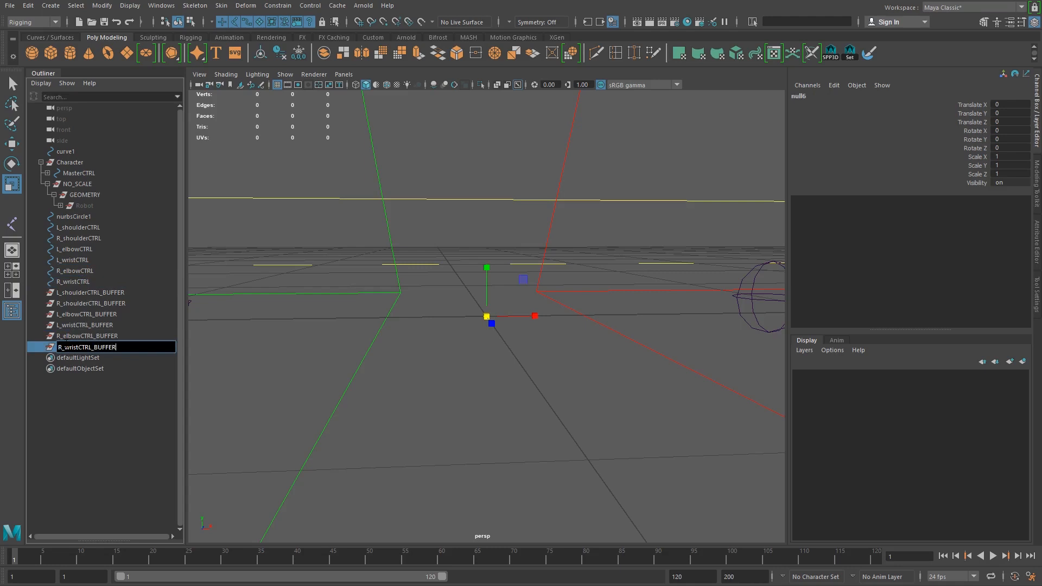
pyautogui.press('Return')
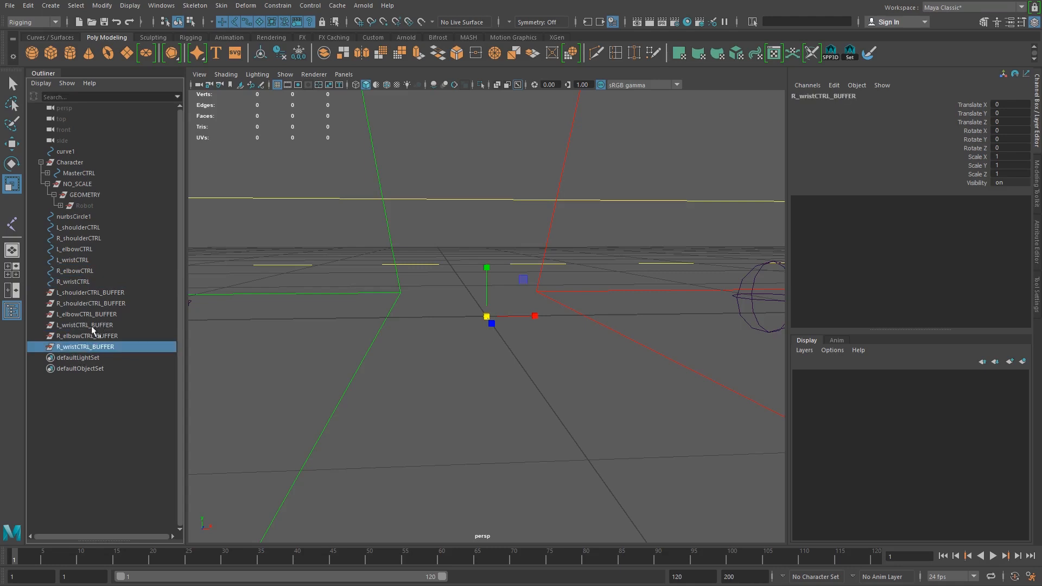
# Move L_shoulderCTRL_BUFFER and R_shoulderCTRL_BUFFER onto their matching shoulder joints with point snapping.
pyautogui.press('f')
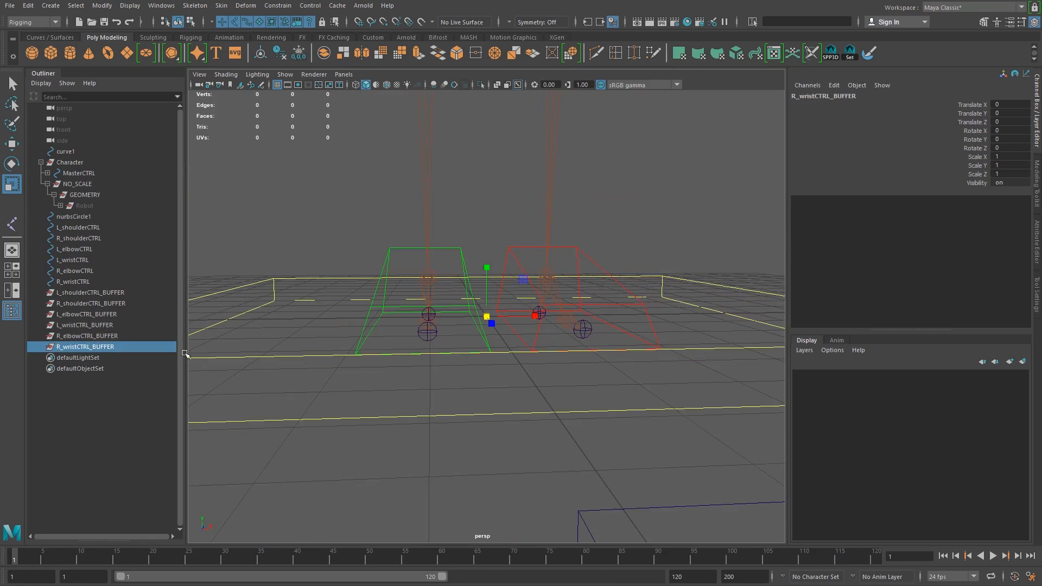
pyautogui.press('a')
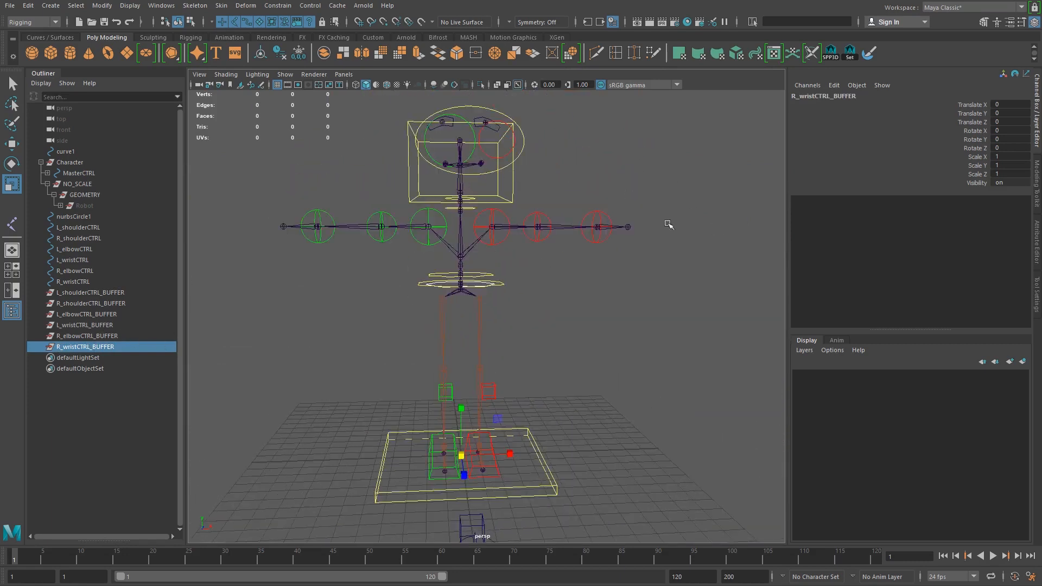
pyautogui.scroll(2, 420, 279)
pyautogui.click(71, 293)
pyautogui.scroll(2, 458, 321)
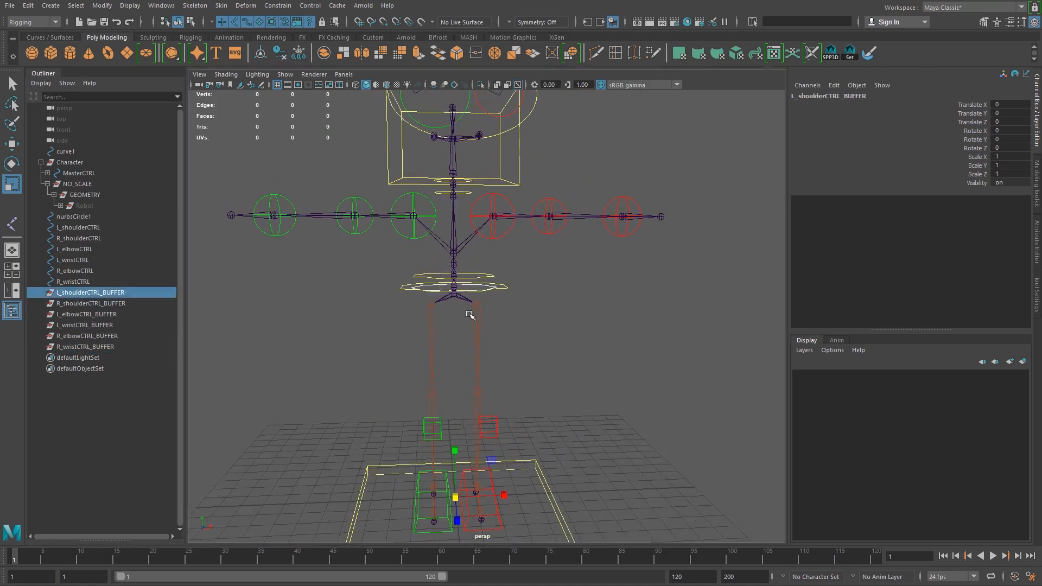
pyautogui.press('w')
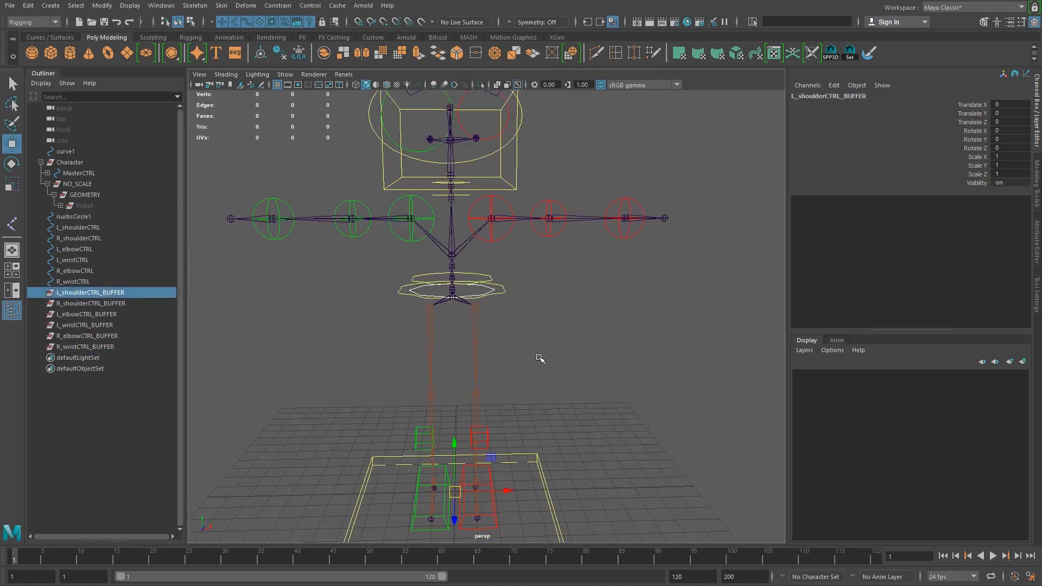
pyautogui.keyDown('alt'); pyautogui.moveTo(540, 359); pyautogui.dragTo(537, 359); pyautogui.keyUp('alt')
pyautogui.press('v')
pyautogui.moveTo(553, 304); pyautogui.dragTo(483, 232, button='middle')
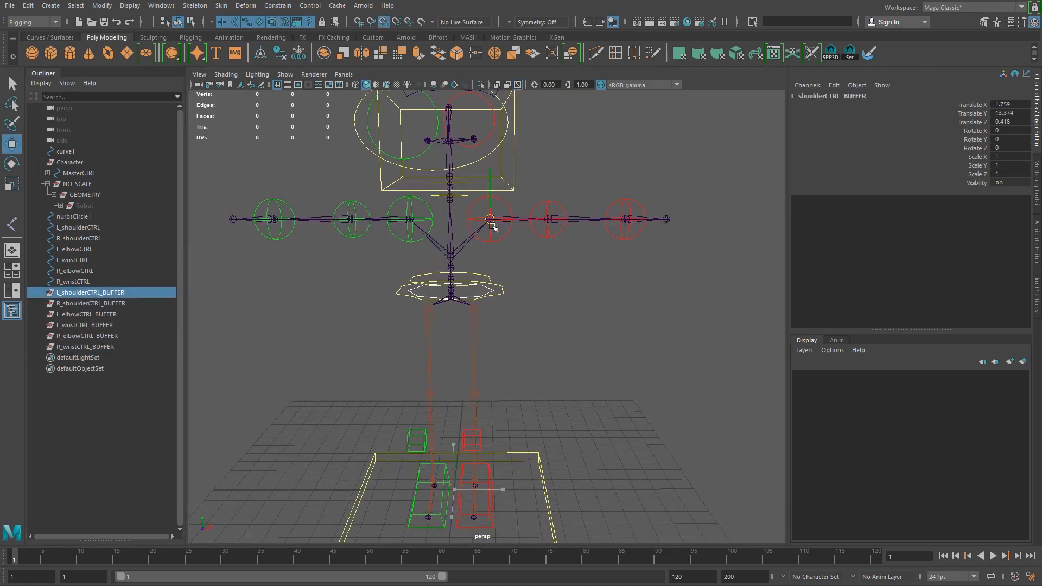
pyautogui.click(87, 304)
pyautogui.press('v')
pyautogui.moveTo(373, 376); pyautogui.dragTo(414, 242, button='middle')
# Snap L_elbowCTRL_BUFFER to the left elbow joint and L_wristCTRL_BUFFER to the left wrist joint.
pyautogui.click(87, 314)
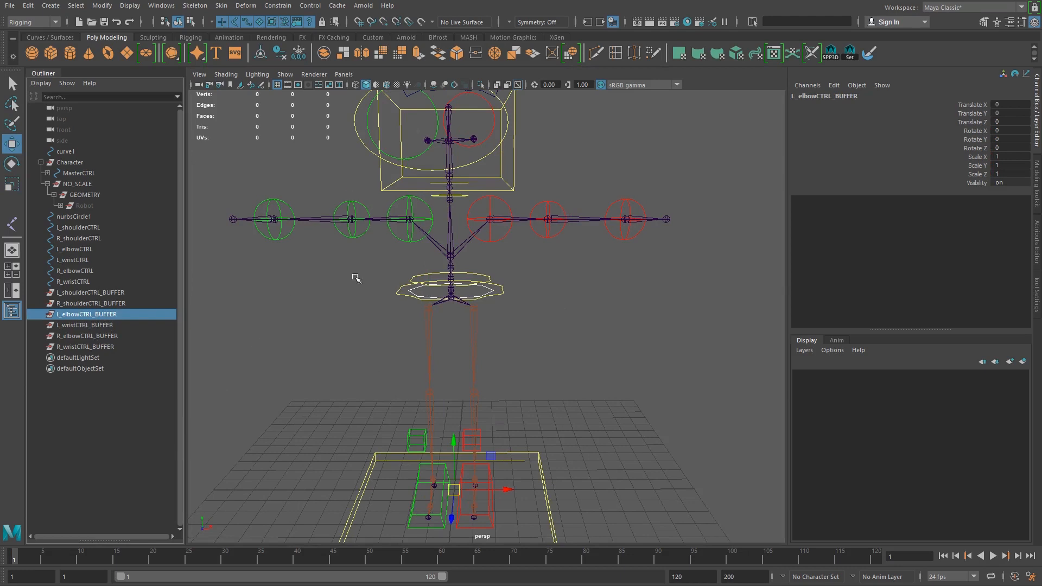
pyautogui.press('v')
pyautogui.moveTo(455, 489); pyautogui.dragTo(548, 219)
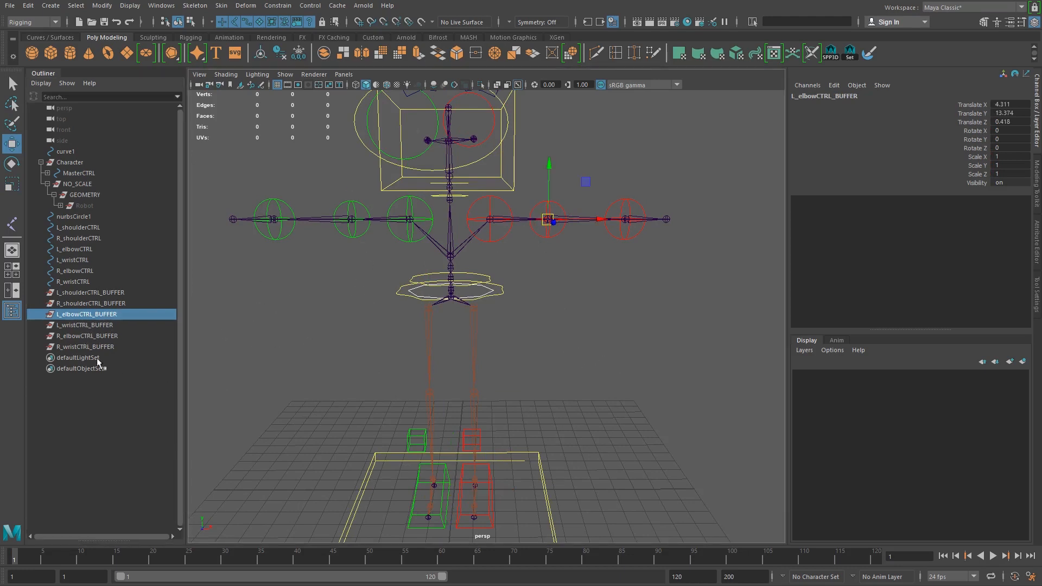
pyautogui.click(85, 324)
pyautogui.moveTo(621, 378); pyautogui.dragTo(625, 220)
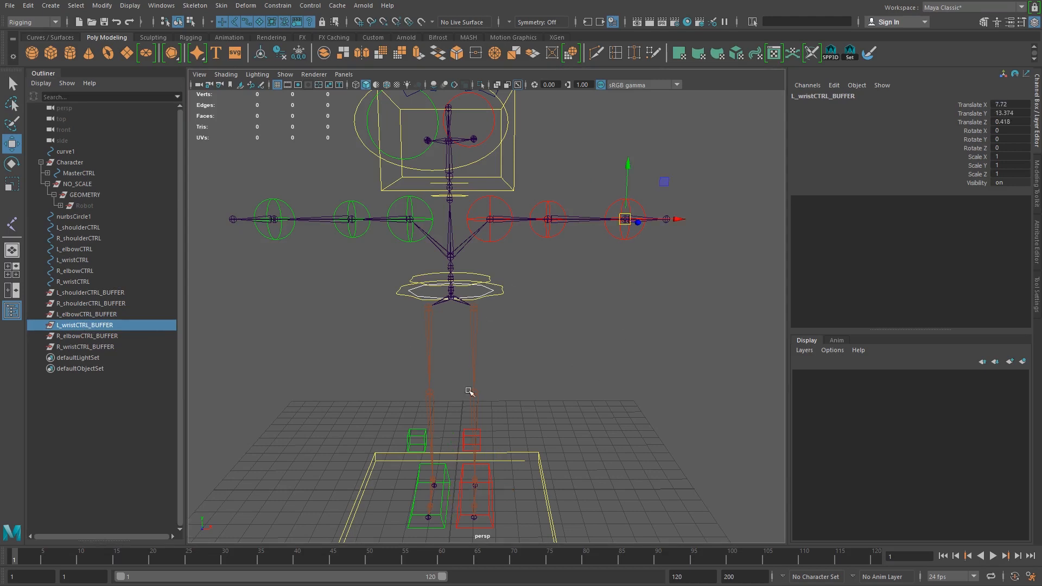
# Snap R_elbowCTRL_BUFFER to the right elbow joint and R_wristCTRL_BUFFER to the right wrist joint.
pyautogui.click(74, 336)
pyautogui.moveTo(332, 363); pyautogui.dragTo(352, 219, button='middle')
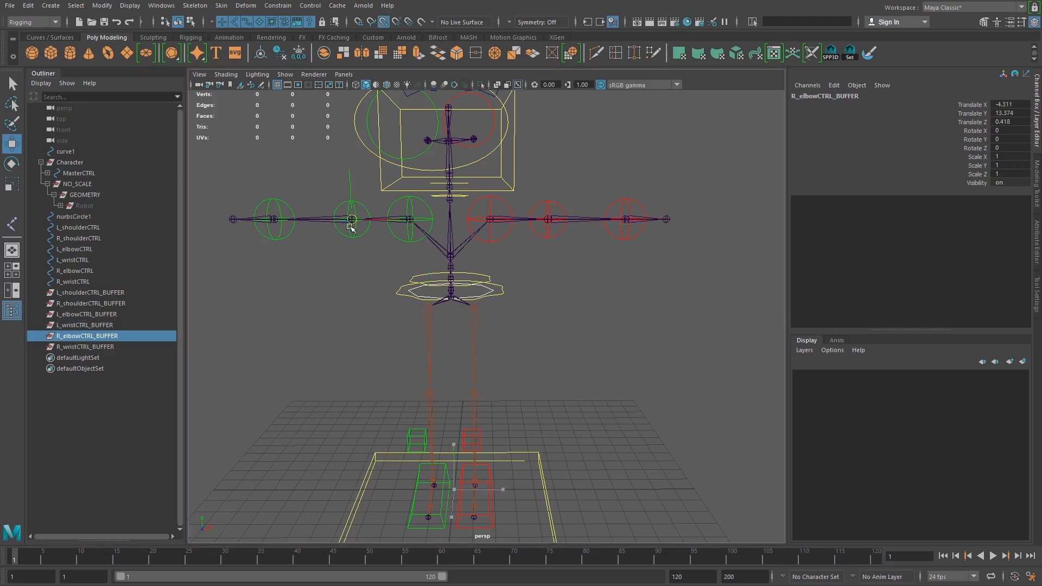
pyautogui.click(81, 347)
pyautogui.moveTo(291, 391); pyautogui.dragTo(274, 222, button='middle')
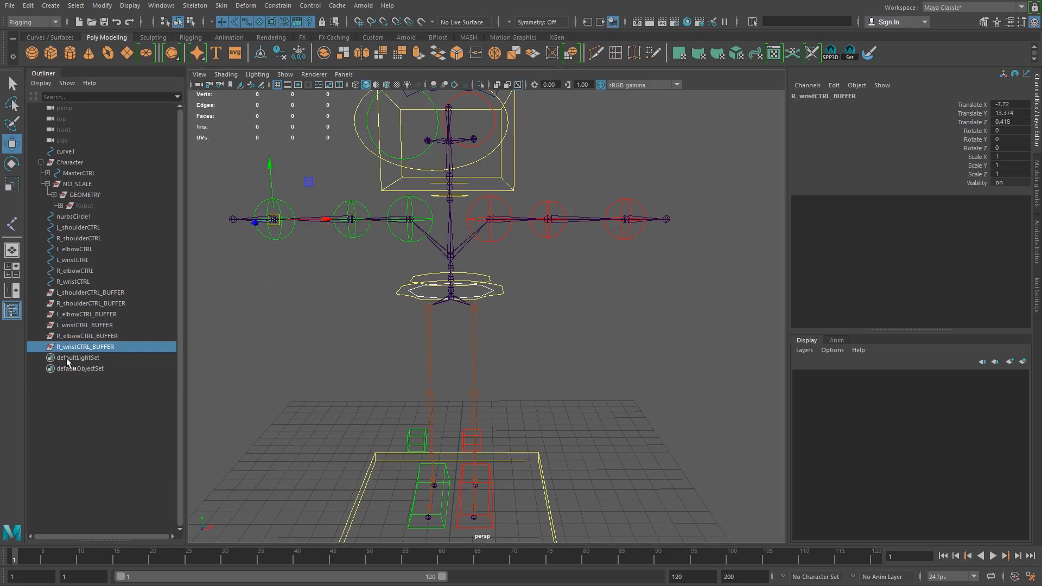
# Check the shoulder, elbow and wrist buffer groups' positions and translate values against their arm joints.
pyautogui.click(83, 337)
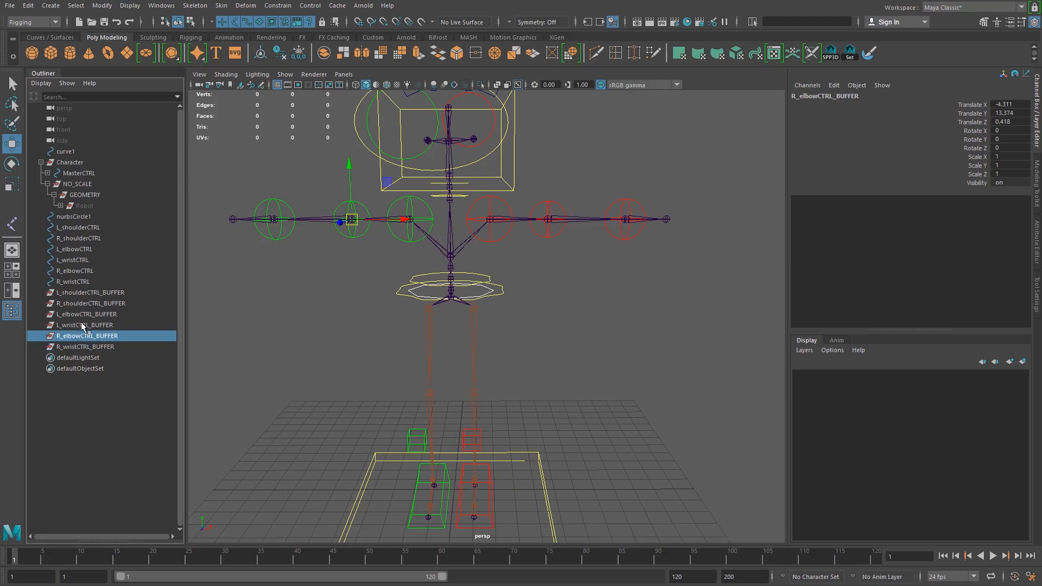
pyautogui.click(80, 323)
pyautogui.click(87, 314)
pyautogui.click(89, 304)
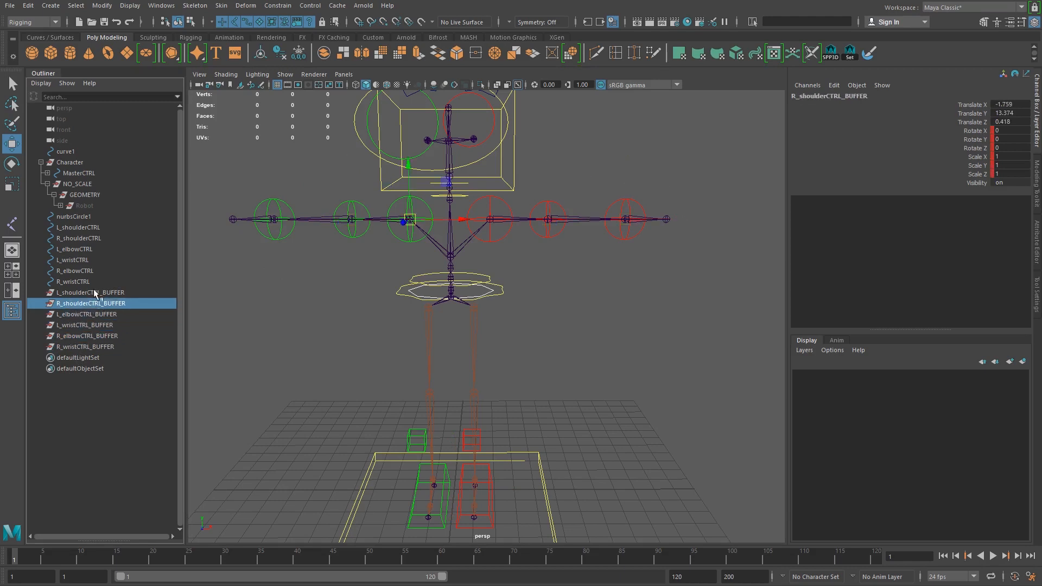
pyautogui.click(98, 292)
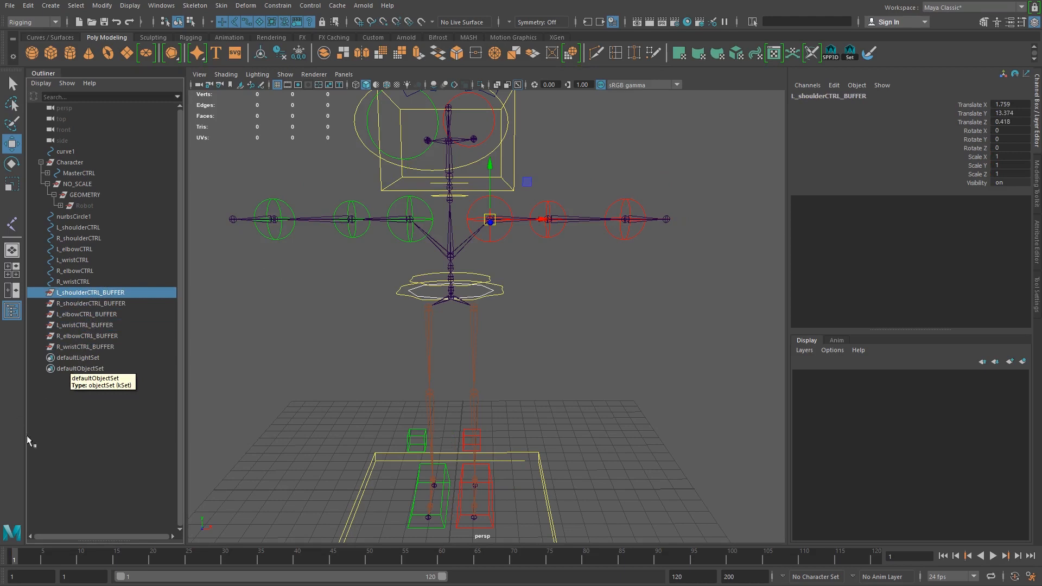
pyautogui.moveTo(96, 346); pyautogui.dragTo(92, 293)
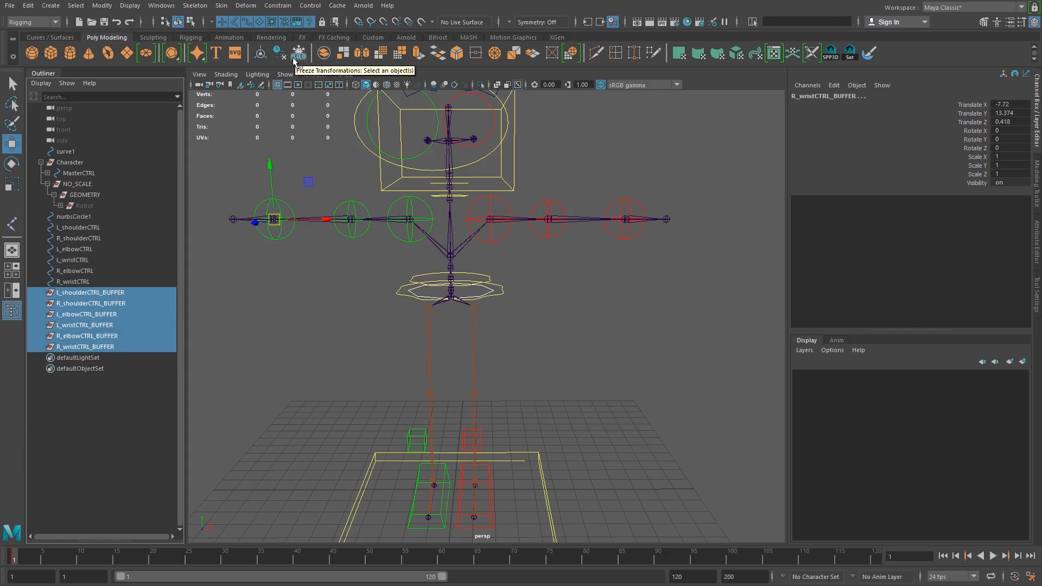
pyautogui.click(115, 347)
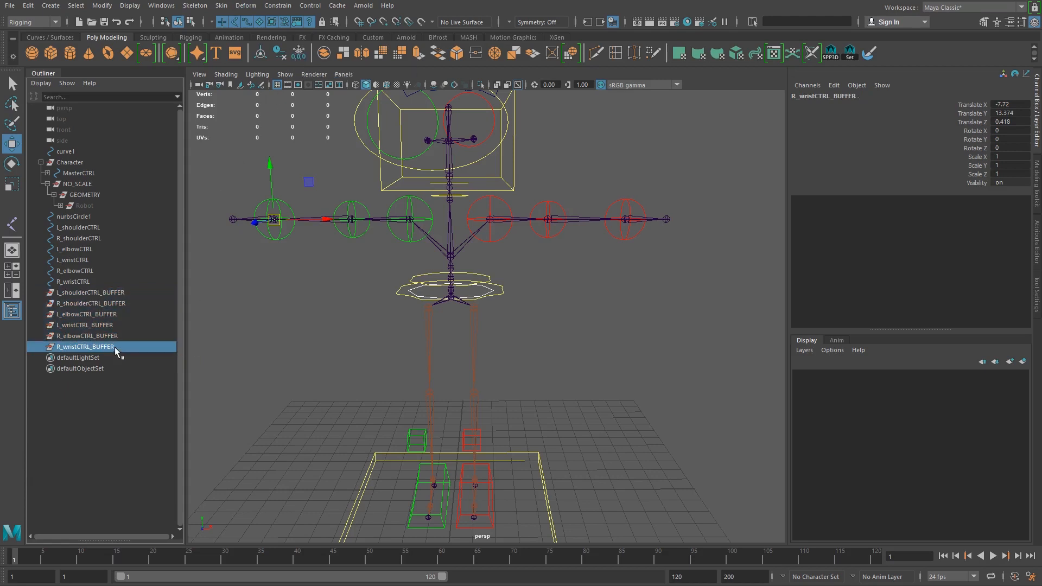
pyautogui.click(109, 336)
pyautogui.click(109, 324)
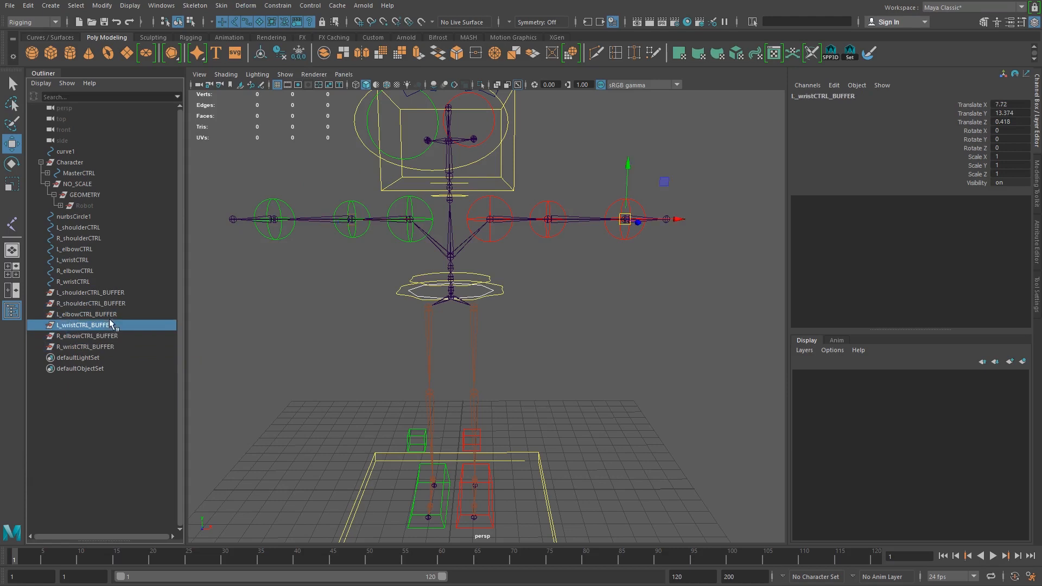
pyautogui.click(110, 303)
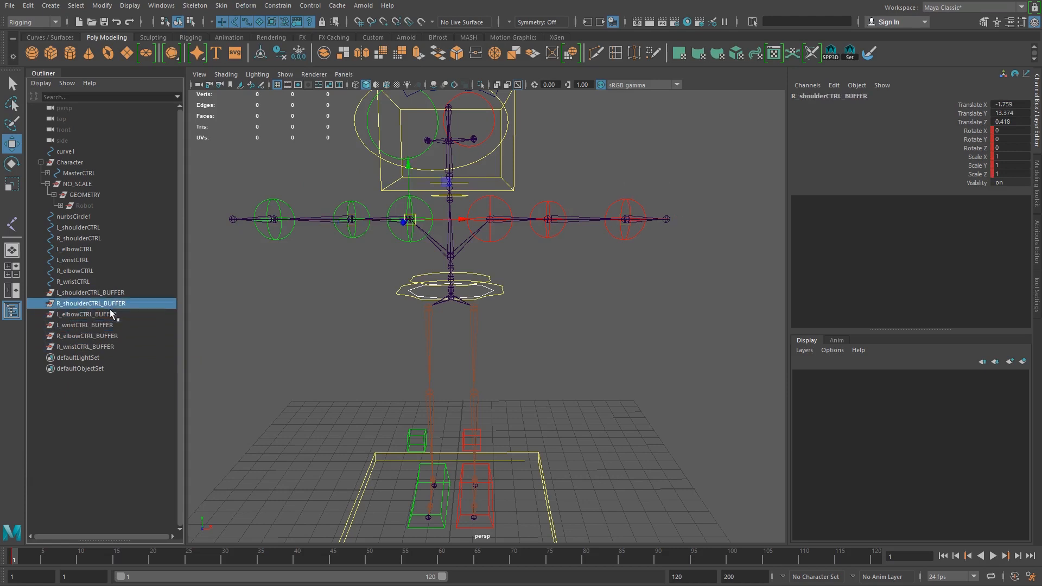
pyautogui.click(107, 347)
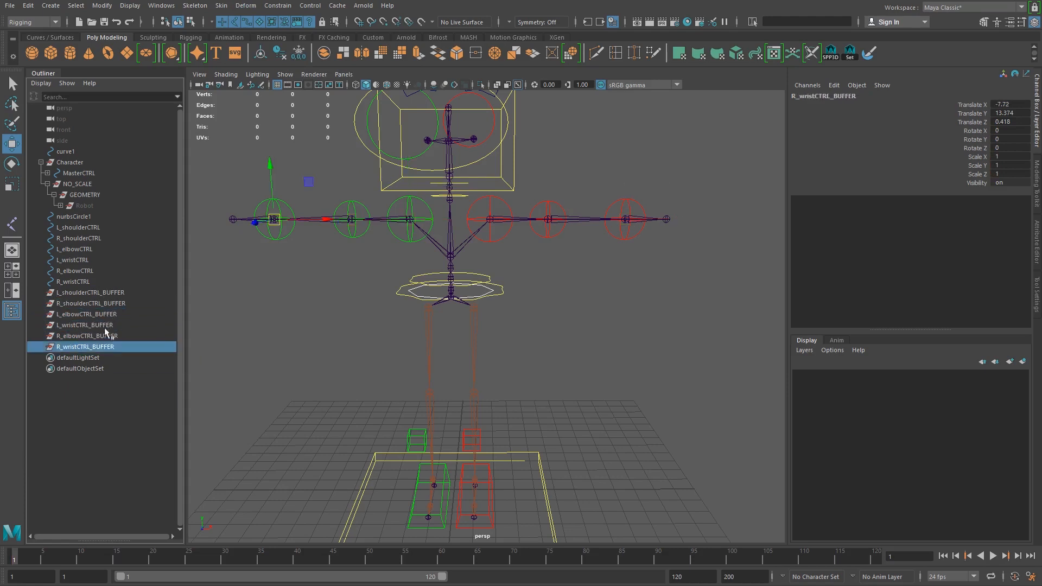
pyautogui.click(107, 315)
pyautogui.click(108, 336)
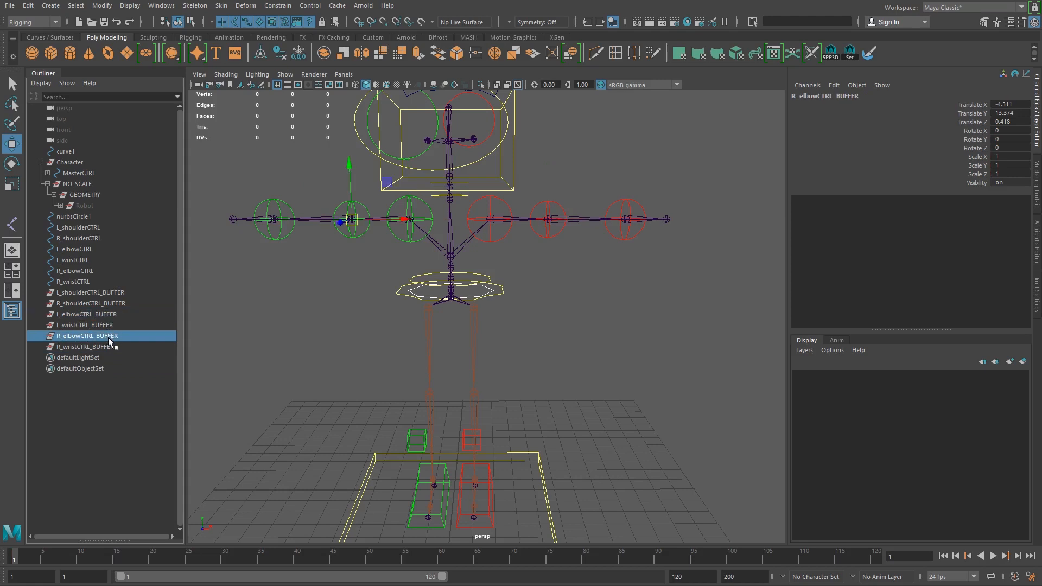
# Break the connections on R_shoulderCTRL_BUFFER's rotate and scale channels.
pyautogui.click(108, 304)
pyautogui.moveTo(969, 131); pyautogui.dragTo(977, 175)
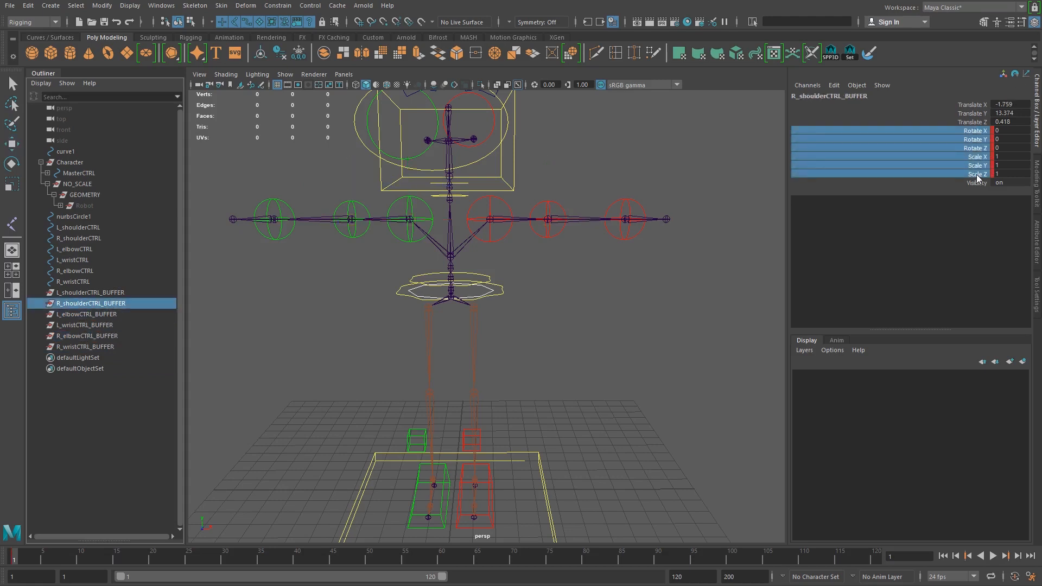
pyautogui.rightClick(979, 176)
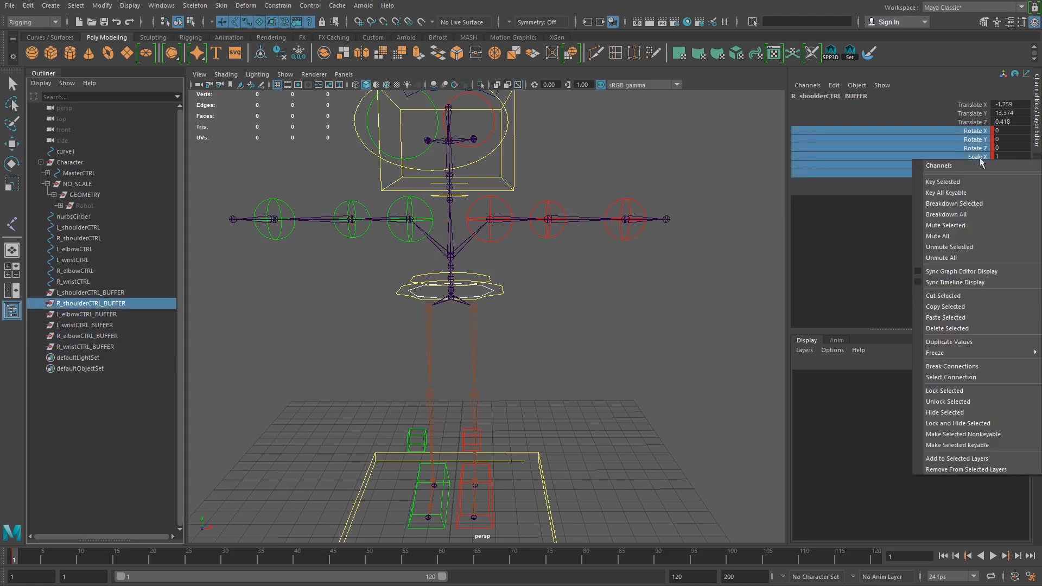
pyautogui.click(955, 366)
# Freeze the transformations of all six shoulder, elbow and wrist CTRL_BUFFER groups together.
pyautogui.moveTo(94, 352); pyautogui.dragTo(104, 295)
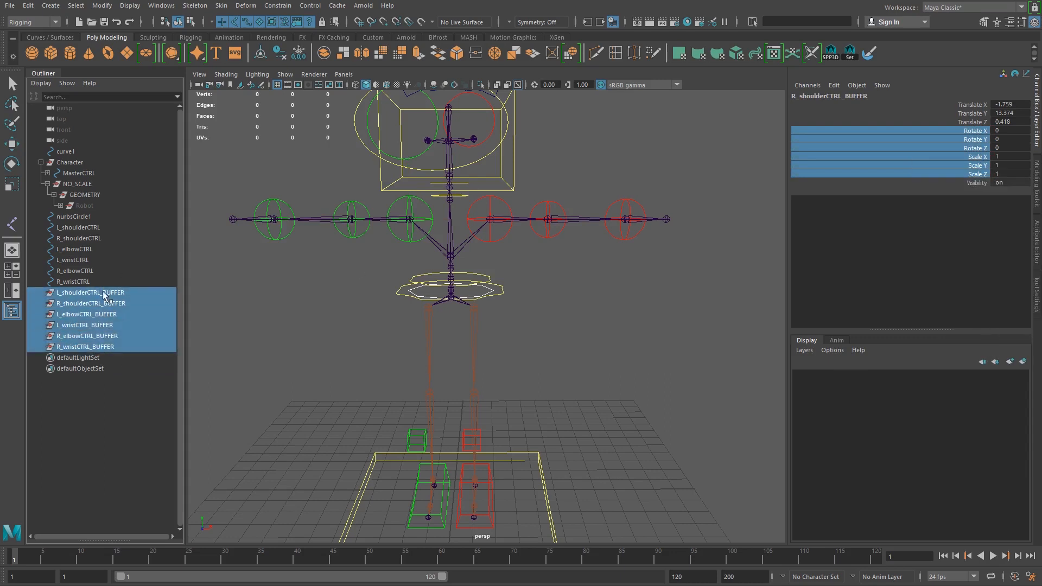
pyautogui.click(299, 53)
pyautogui.keyDown('alt'); pyautogui.moveTo(460, 249); pyautogui.dragTo(472, 284); pyautogui.keyUp('alt')
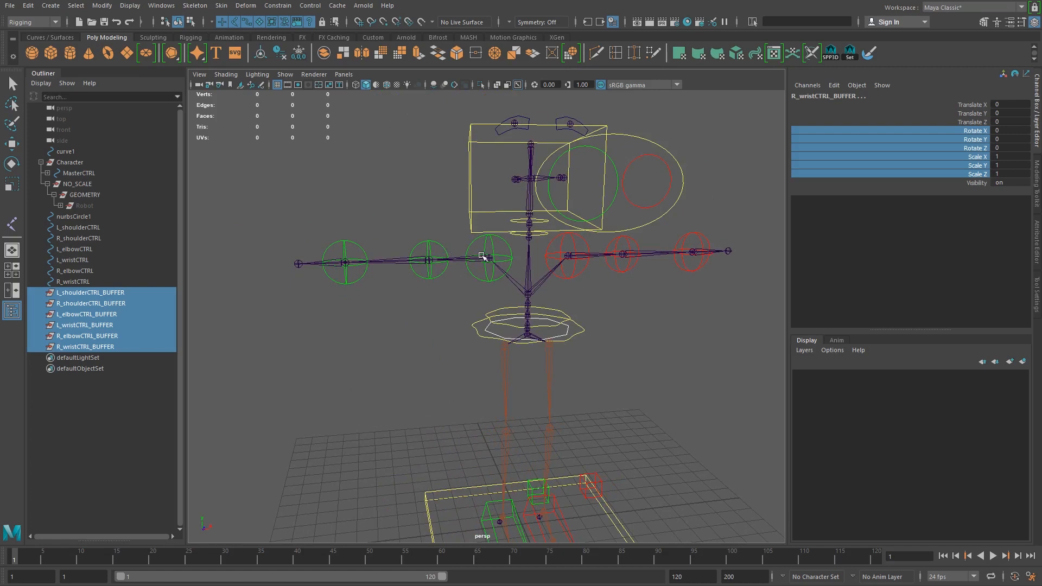
pyautogui.scroll(2, 484, 252)
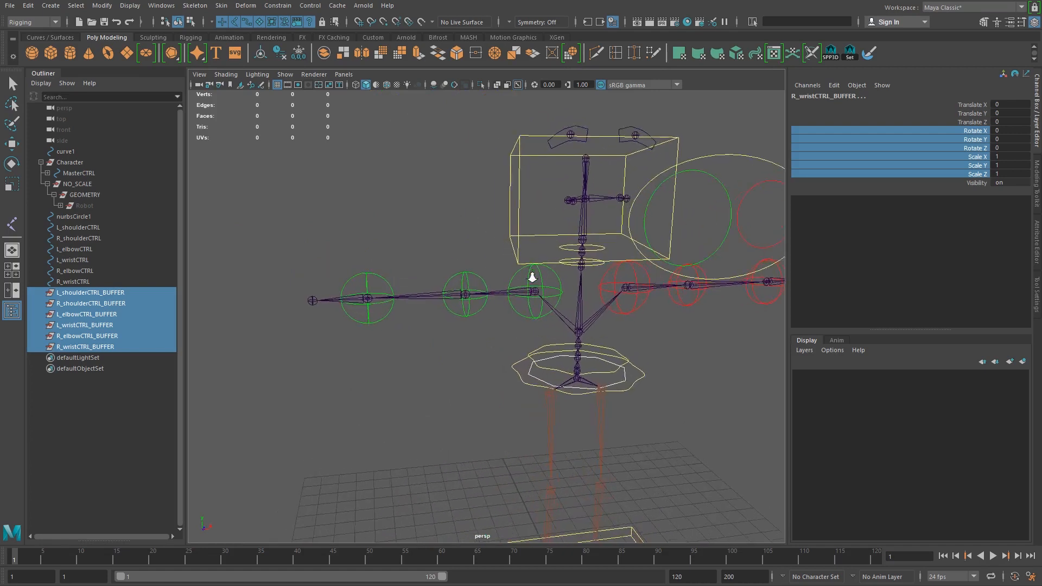
pyautogui.scroll(2, 535, 274)
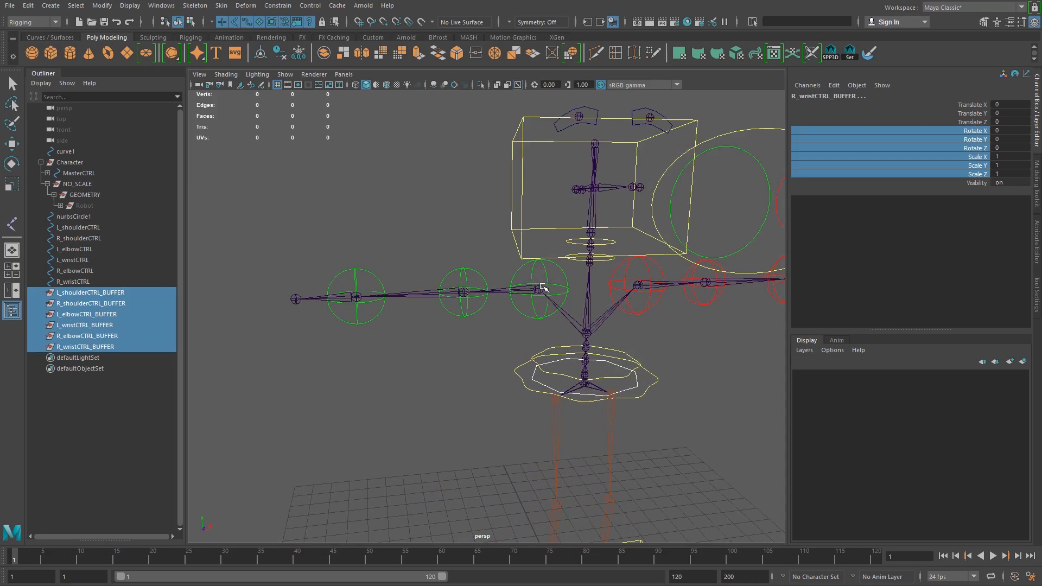
# Compare the move-axis orientation of the left shoulder joint with that of L_shoulderCTRL.
pyautogui.keyDown('alt'); pyautogui.moveTo(624, 281); pyautogui.dragTo(571, 287); pyautogui.keyUp('alt')
pyautogui.keyDown('alt'); pyautogui.moveTo(571, 287); pyautogui.dragTo(660, 324, button='right'); pyautogui.keyUp('alt')
pyautogui.keyDown('alt'); pyautogui.moveTo(660, 324); pyautogui.dragTo(554, 325); pyautogui.keyUp('alt')
pyautogui.keyDown('alt'); pyautogui.moveTo(554, 325); pyautogui.dragTo(600, 349, button='right'); pyautogui.keyUp('alt')
pyautogui.keyDown('alt'); pyautogui.moveTo(600, 349); pyautogui.dragTo(542, 367); pyautogui.keyUp('alt')
pyautogui.click(492, 343)
pyautogui.press('w')
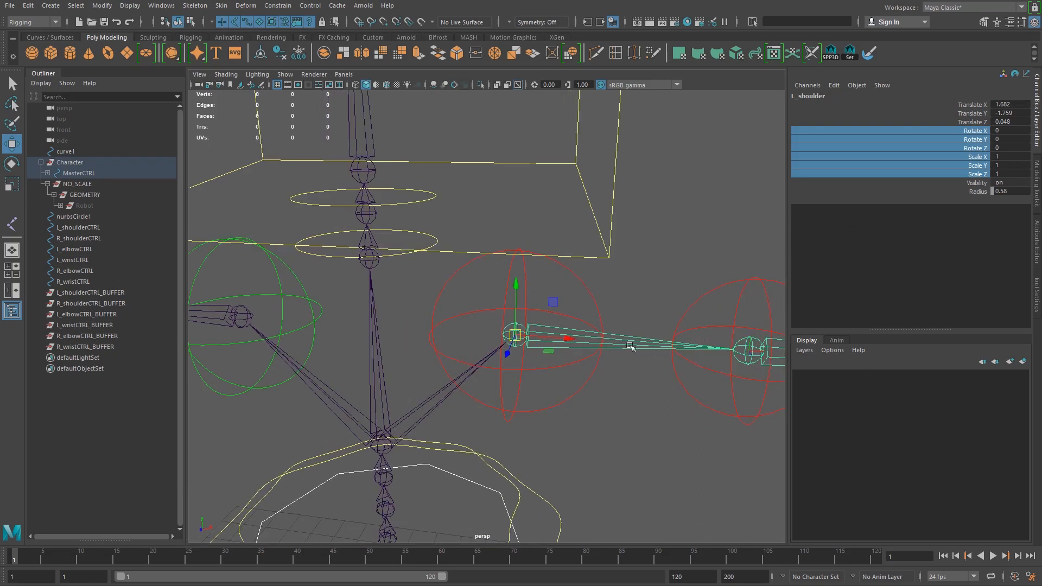
pyautogui.click(571, 361)
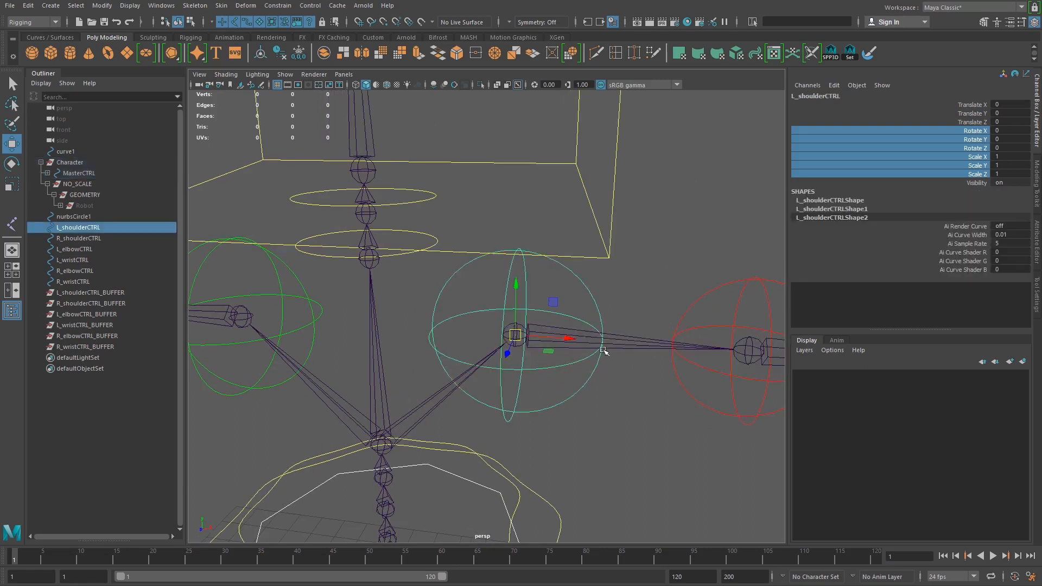
pyautogui.click(630, 343)
pyautogui.click(574, 365)
pyautogui.click(624, 347)
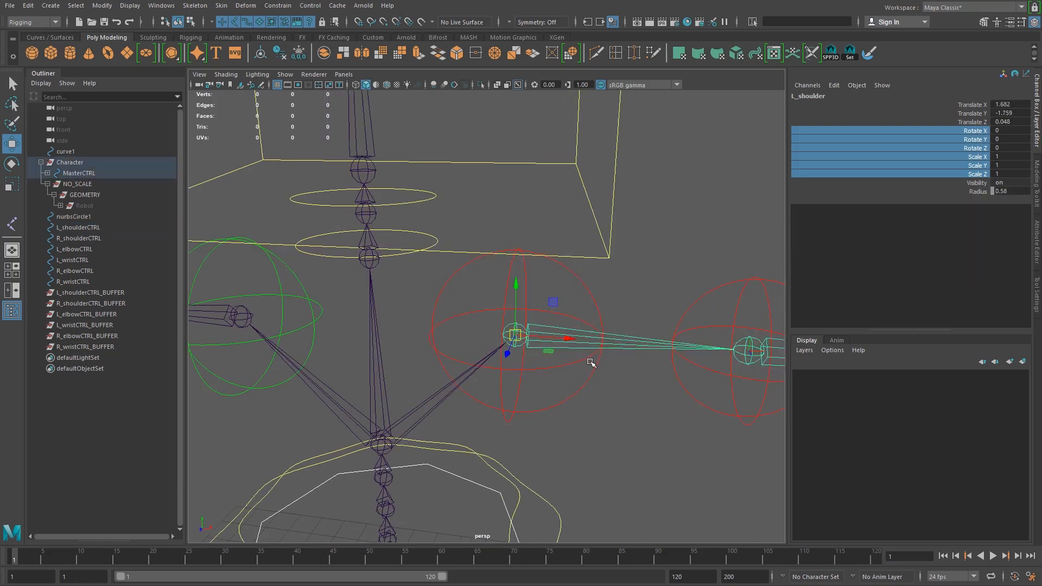
pyautogui.scroll(5, 567, 340)
# Orient-constrain the L_shoulder joint to L_shoulderCTRL.
pyautogui.click(550, 370)
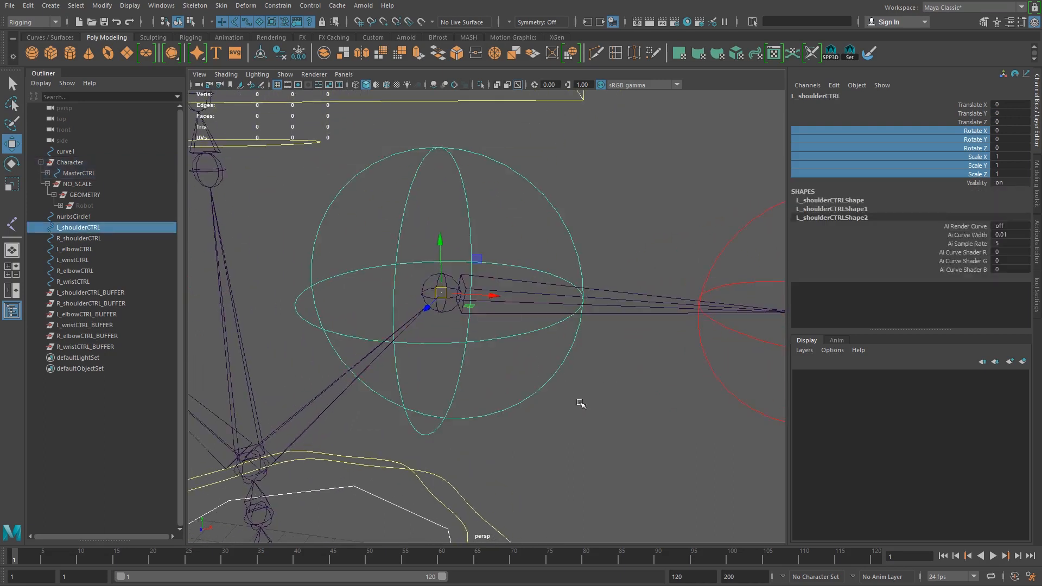
pyautogui.scroll(-3, 545, 354)
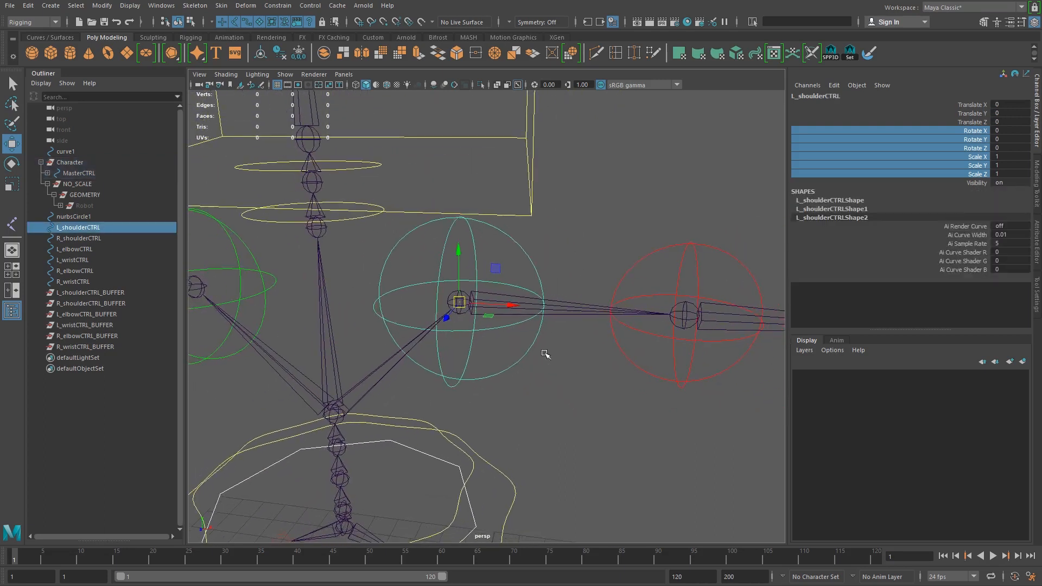
pyautogui.keyDown('shift'); pyautogui.click(563, 312); pyautogui.keyUp('shift')
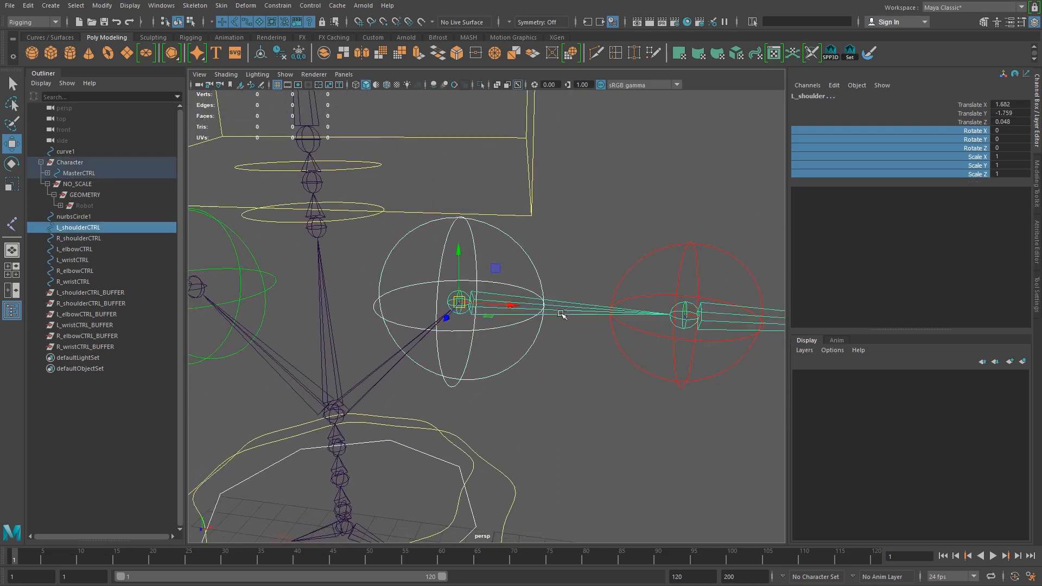
pyautogui.click(277, 5)
pyautogui.click(296, 56)
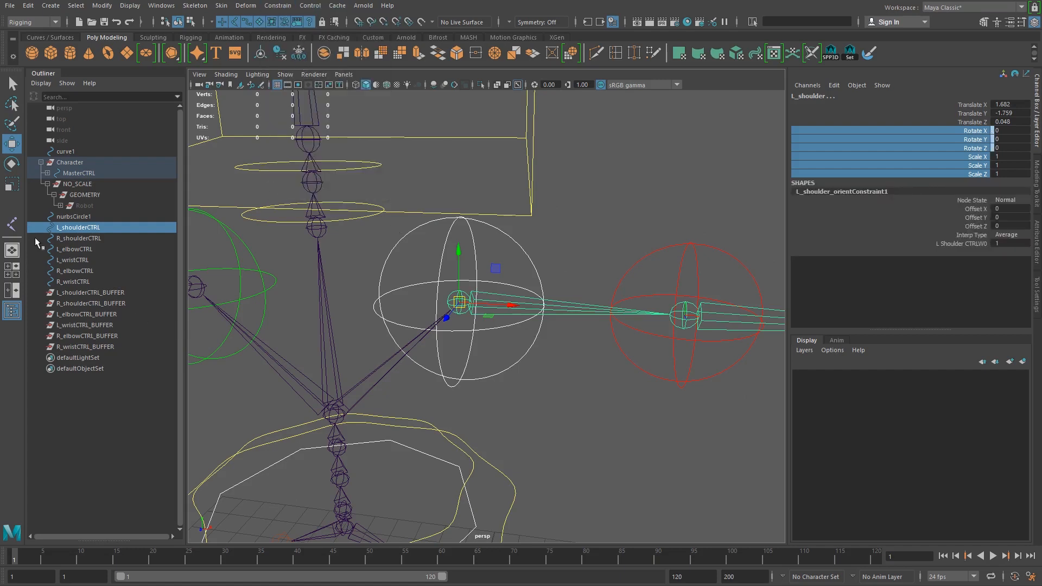
pyautogui.click(450, 365)
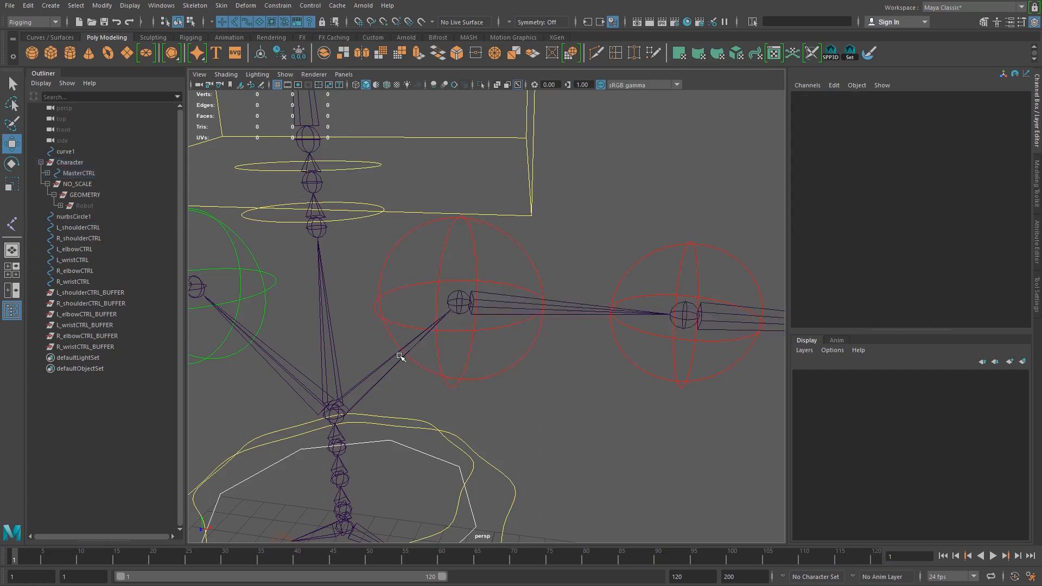
pyautogui.moveTo(503, 353); pyautogui.dragTo(542, 391)
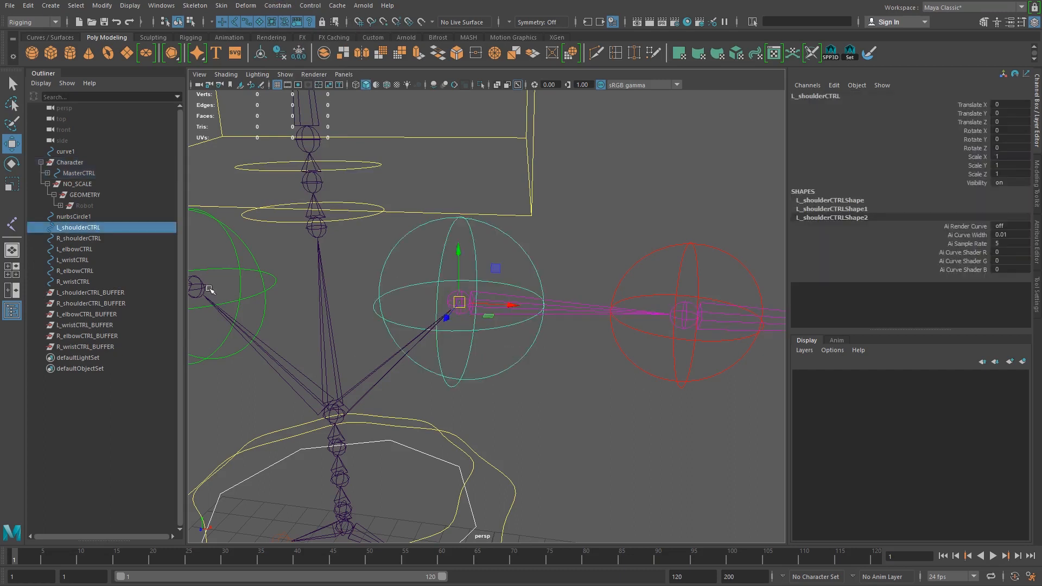
# Orient-constrain the L_elbow joint to L_elbowCTRL.
pyautogui.keyDown('alt'); pyautogui.moveTo(647, 380); pyautogui.dragTo(620, 378); pyautogui.keyUp('alt')
pyautogui.keyDown('alt'); pyautogui.moveTo(642, 379); pyautogui.dragTo(534, 363, button='right'); pyautogui.keyUp('alt')
pyautogui.moveTo(534, 362)
pyautogui.keyDown('alt'); pyautogui.mouseDown()
pyautogui.moveTo(500, 358)
pyautogui.moveTo(524, 352)
pyautogui.mouseUp(); pyautogui.keyUp('alt')
pyautogui.keyDown('alt'); pyautogui.moveTo(521, 353); pyautogui.dragTo(591, 349, button='right'); pyautogui.keyUp('alt')
pyautogui.keyDown('alt'); pyautogui.moveTo(590, 348); pyautogui.dragTo(572, 347); pyautogui.keyUp('alt')
pyautogui.keyDown('alt'); pyautogui.moveTo(573, 347); pyautogui.dragTo(529, 350, button='middle'); pyautogui.keyUp('alt')
pyautogui.keyDown('alt'); pyautogui.moveTo(530, 350); pyautogui.dragTo(536, 368, button='right'); pyautogui.keyUp('alt')
pyautogui.moveTo(497, 346)
pyautogui.keyDown('alt'); pyautogui.mouseDown(button='middle')
pyautogui.moveTo(535, 344)
pyautogui.moveTo(500, 342)
pyautogui.moveTo(515, 348)
pyautogui.mouseUp(button='middle'); pyautogui.keyUp('alt')
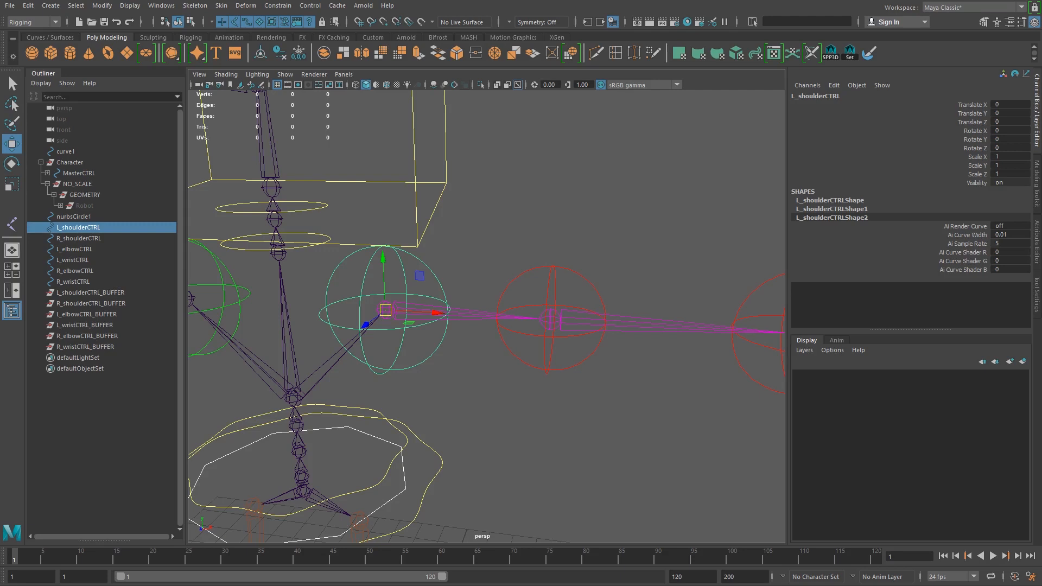
pyautogui.keyDown('alt'); pyautogui.moveTo(536, 383); pyautogui.dragTo(479, 376, button='middle'); pyautogui.keyUp('alt')
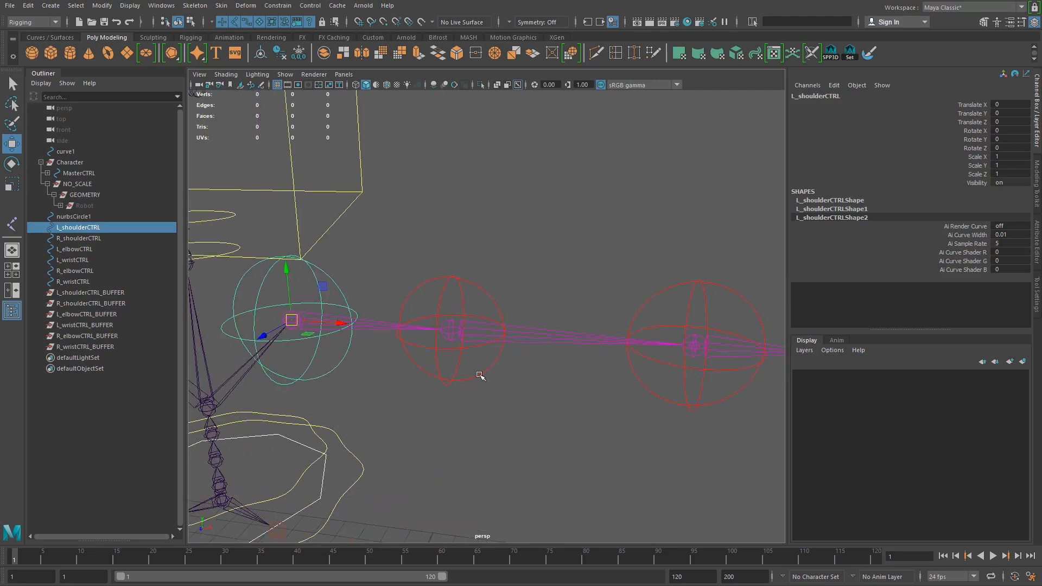
pyautogui.click(479, 374)
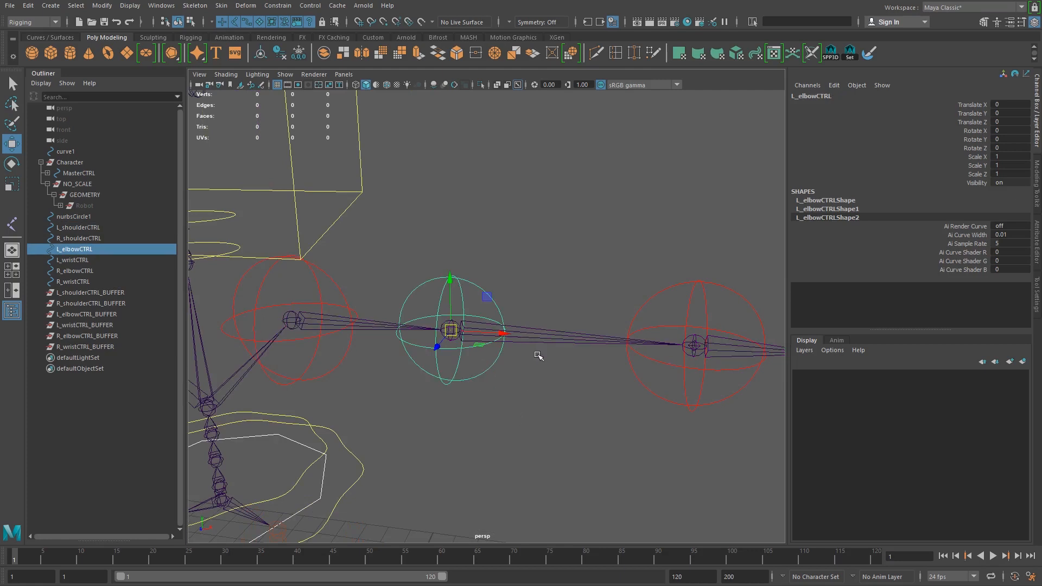
pyautogui.keyDown('shift'); pyautogui.click(543, 336); pyautogui.keyUp('shift')
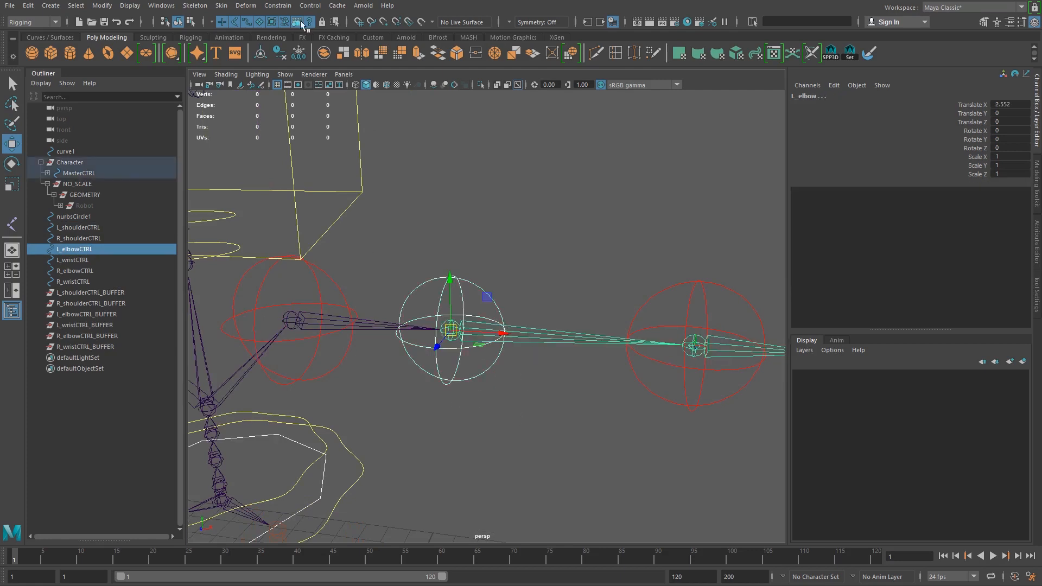
pyautogui.click(285, 6)
pyautogui.click(294, 58)
# Orient-constrain the L_wrist joint to L_wristCTRL, picking the wrist joint itself rather than the claw joint.
pyautogui.keyDown('alt'); pyautogui.moveTo(572, 315); pyautogui.dragTo(459, 301, button='middle'); pyautogui.keyUp('alt')
pyautogui.click(477, 348)
pyautogui.keyDown('alt'); pyautogui.moveTo(370, 317); pyautogui.dragTo(451, 307, button='middle'); pyautogui.keyUp('alt')
pyautogui.click(599, 294)
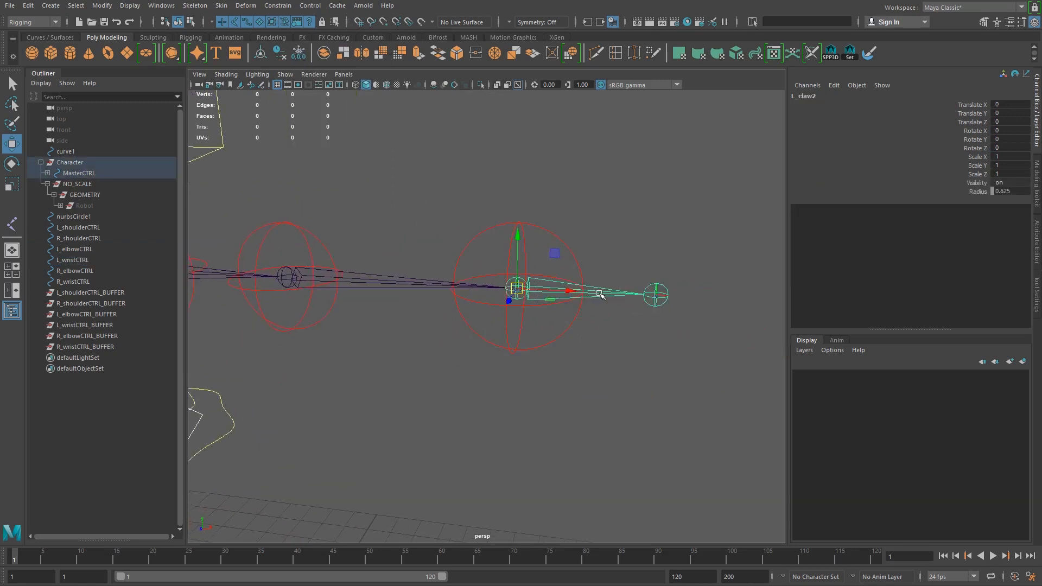
pyautogui.press('f')
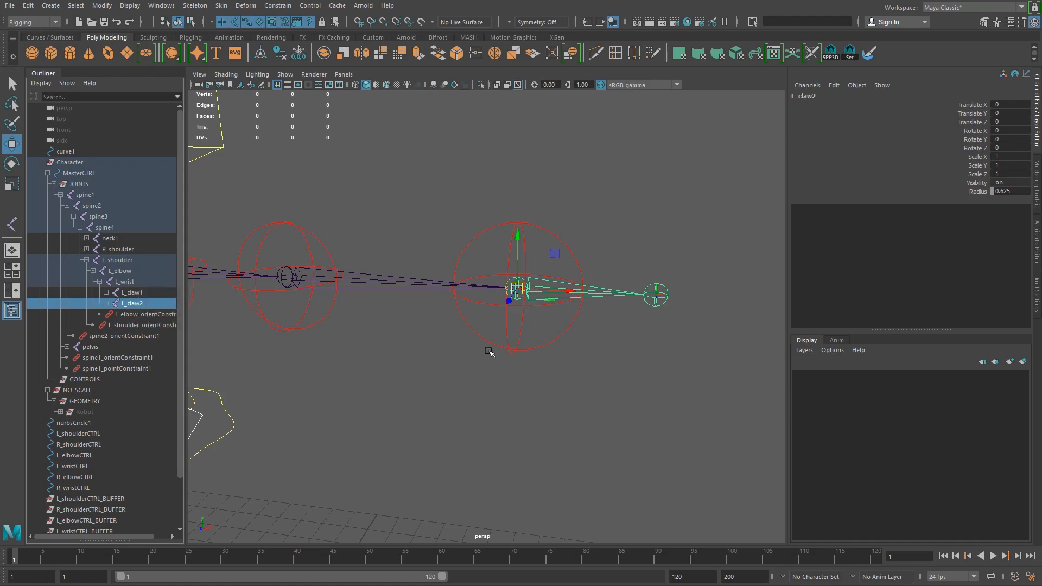
pyautogui.click(510, 354)
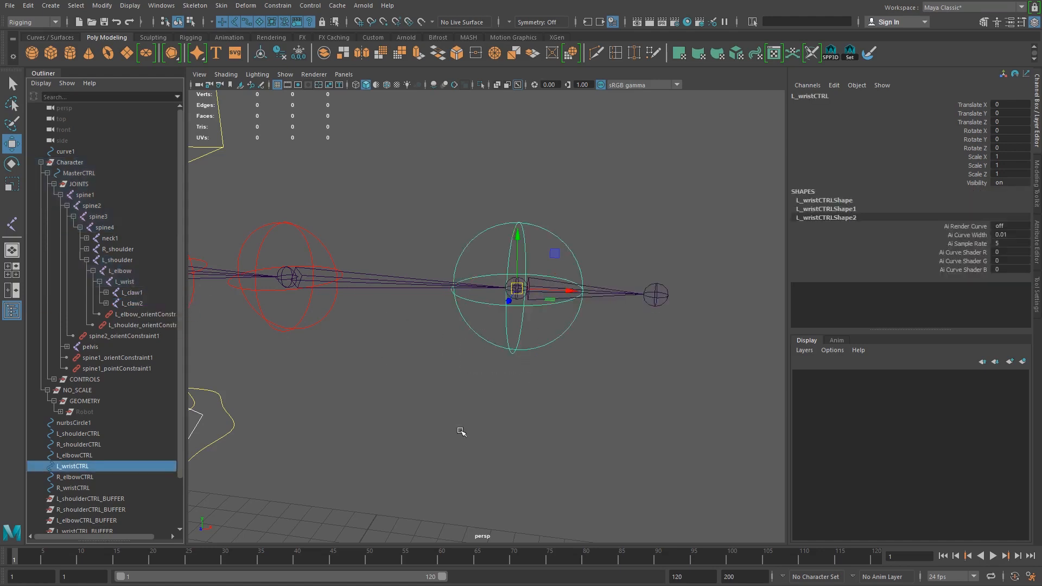
pyautogui.keyDown('ctrl'); pyautogui.click(125, 282); pyautogui.keyUp('ctrl')
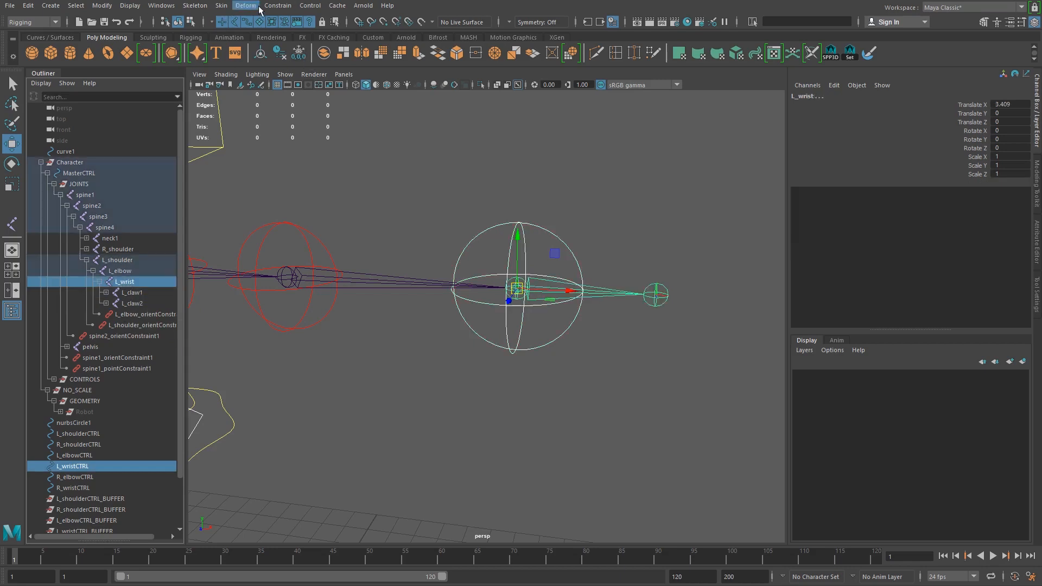
pyautogui.click(278, 5)
pyautogui.click(298, 51)
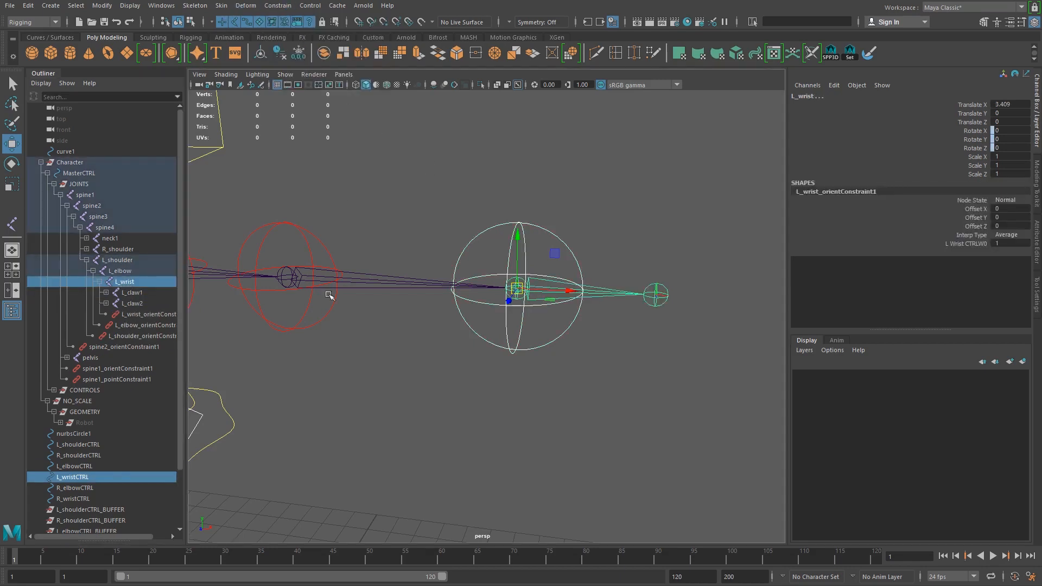
# Compare the move-axis orientation of R_shoulderCTRL with that of the R_shoulder joint.
pyautogui.keyDown('alt'); pyautogui.moveTo(365, 333); pyautogui.dragTo(846, 394, button='middle'); pyautogui.keyUp('alt')
pyautogui.keyDown('alt'); pyautogui.moveTo(386, 406); pyautogui.dragTo(506, 379, button='middle'); pyautogui.keyUp('alt')
pyautogui.keyDown('alt'); pyautogui.moveTo(507, 381); pyautogui.dragTo(526, 351); pyautogui.keyUp('alt')
pyautogui.keyDown('alt'); pyautogui.moveTo(526, 351); pyautogui.dragTo(434, 330, button='middle'); pyautogui.keyUp('alt')
pyautogui.keyDown('alt'); pyautogui.moveTo(434, 330); pyautogui.dragTo(449, 339, button='right'); pyautogui.keyUp('alt')
pyautogui.keyDown('alt'); pyautogui.moveTo(449, 340); pyautogui.dragTo(484, 379); pyautogui.keyUp('alt')
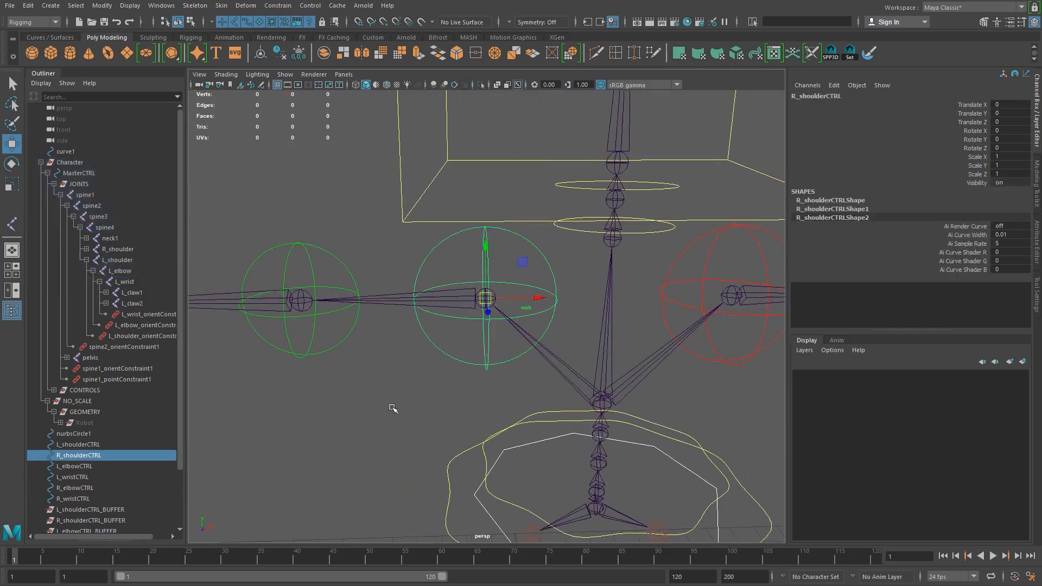
pyautogui.keyDown('shift'); pyautogui.click(400, 298); pyautogui.keyUp('shift')
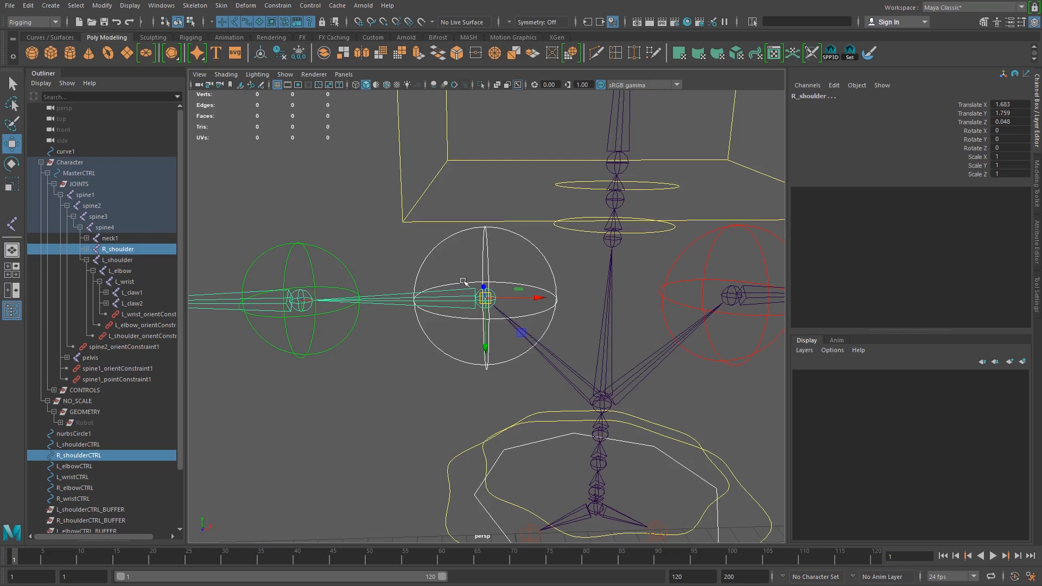
pyautogui.click(462, 360)
pyautogui.keyDown('alt'); pyautogui.moveTo(470, 342); pyautogui.dragTo(487, 352, button='right'); pyautogui.keyUp('alt')
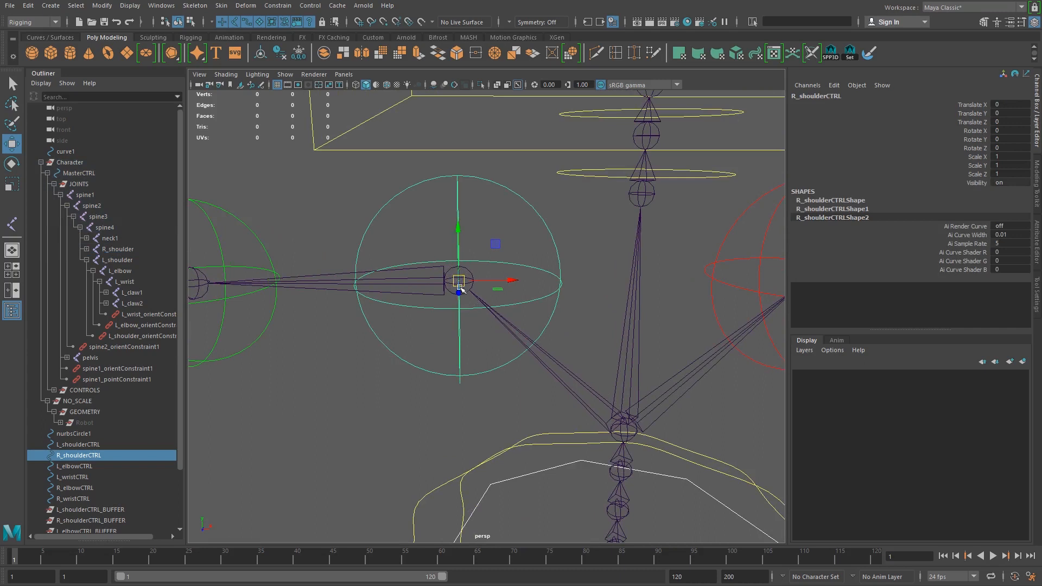
pyautogui.click(400, 283)
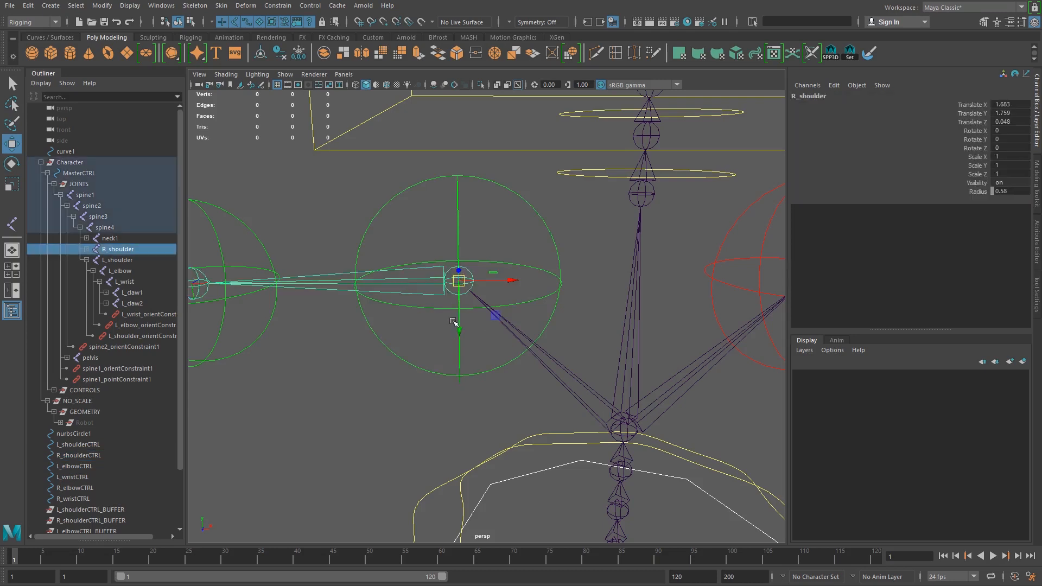
pyautogui.keyDown('alt'); pyautogui.moveTo(482, 319); pyautogui.dragTo(360, 295, button='right'); pyautogui.keyUp('alt')
pyautogui.keyDown('alt'); pyautogui.moveTo(360, 295); pyautogui.dragTo(410, 297, button='middle'); pyautogui.keyUp('alt')
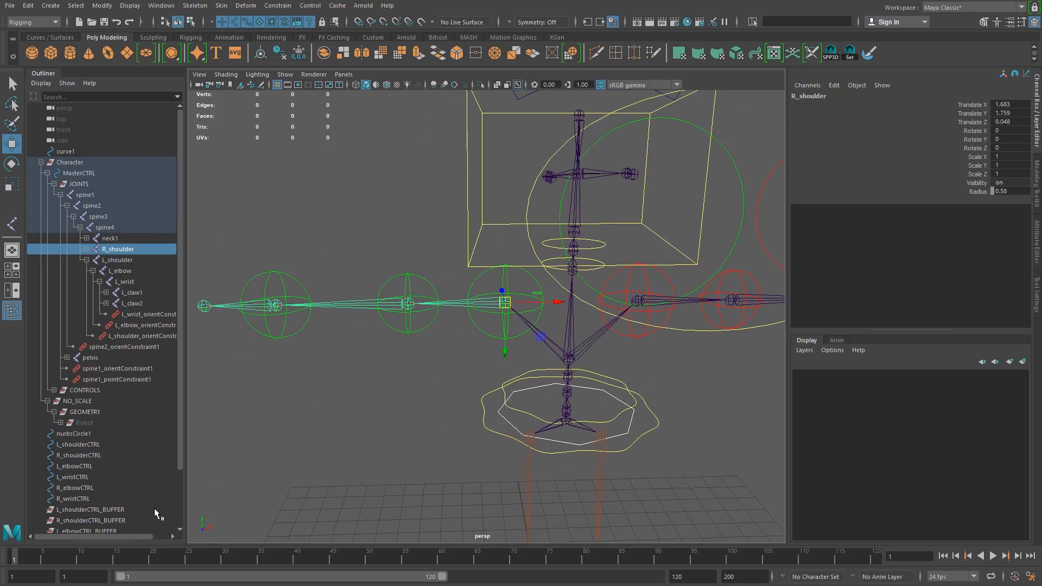
# Orient-constrain R_shoulderCTRL_BUFFER to the R_shoulder joint so the buffer takes on the joint's orientation.
pyautogui.keyDown('alt'); pyautogui.moveTo(588, 311); pyautogui.dragTo(379, 382); pyautogui.keyUp('alt')
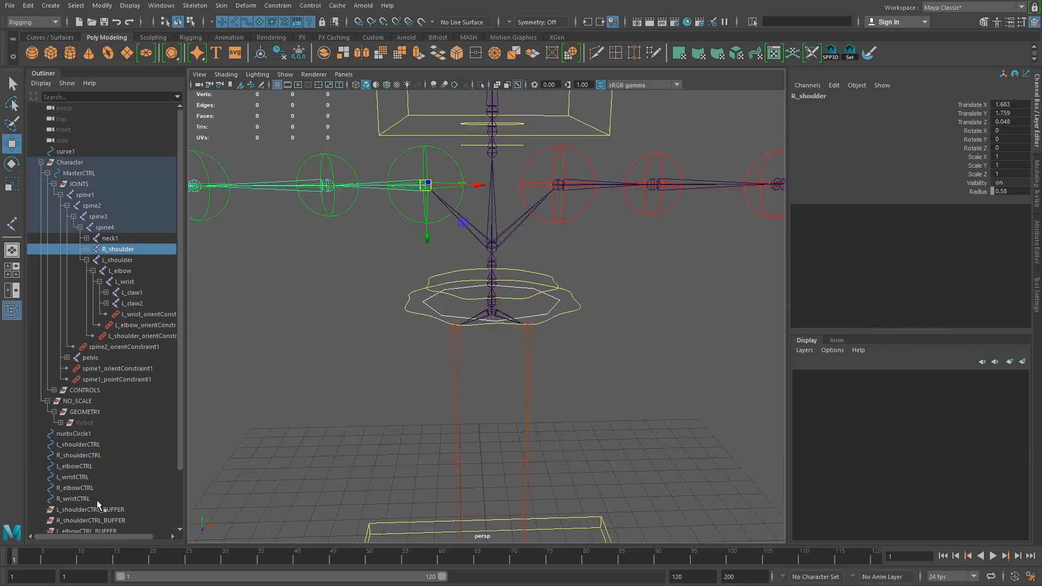
pyautogui.keyDown('alt'); pyautogui.moveTo(387, 206); pyautogui.dragTo(425, 247, button='middle'); pyautogui.keyUp('alt')
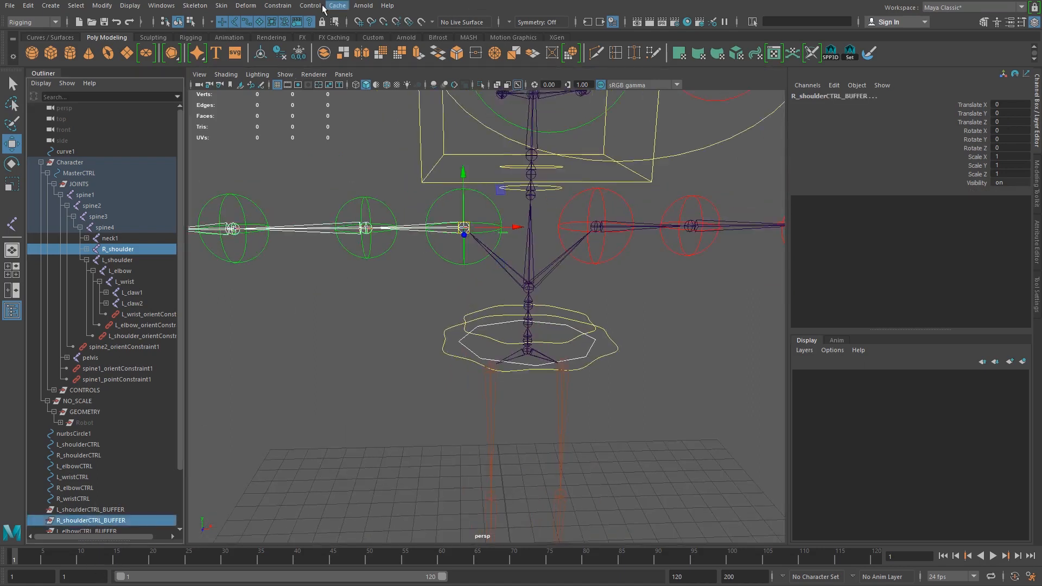
pyautogui.click(293, 6)
pyautogui.click(296, 52)
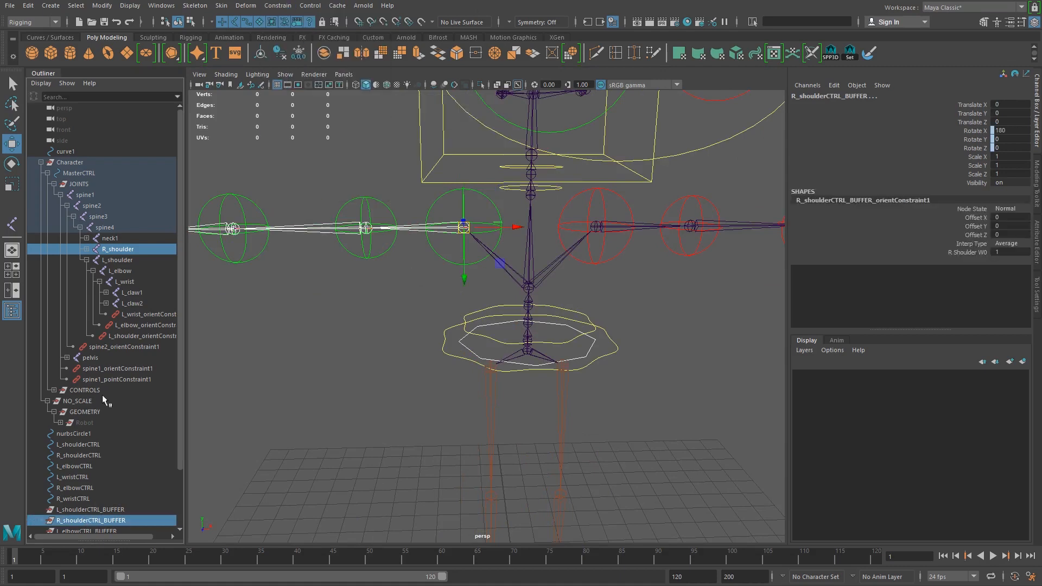
# Delete the orient constraint under R_shoulderCTRL_BUFFER, keeping the buffer's matched orientation.
pyautogui.scroll(-2, 76, 457)
pyautogui.click(41, 455)
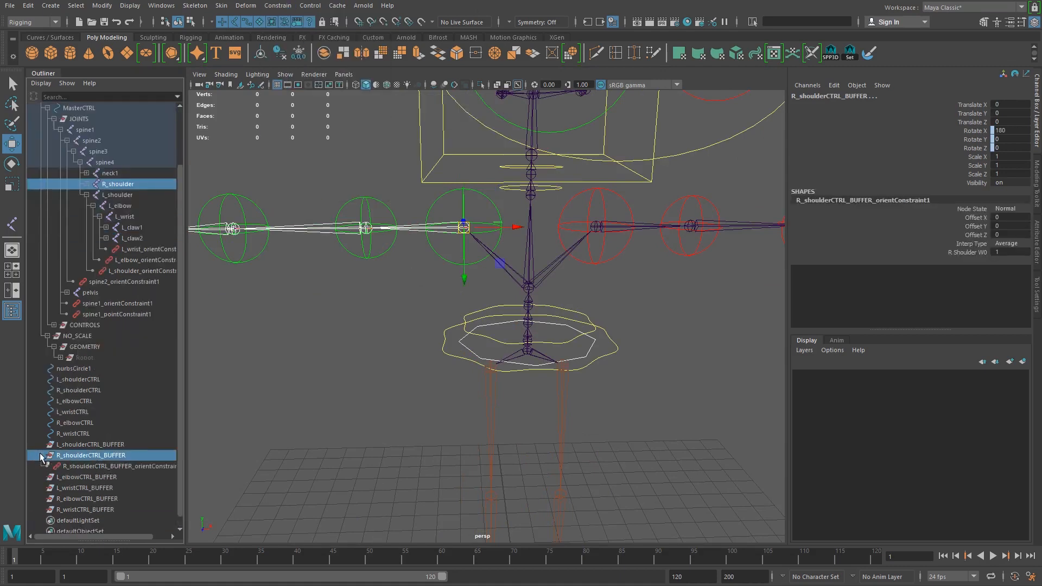
pyautogui.click(116, 465)
pyautogui.press('Delete')
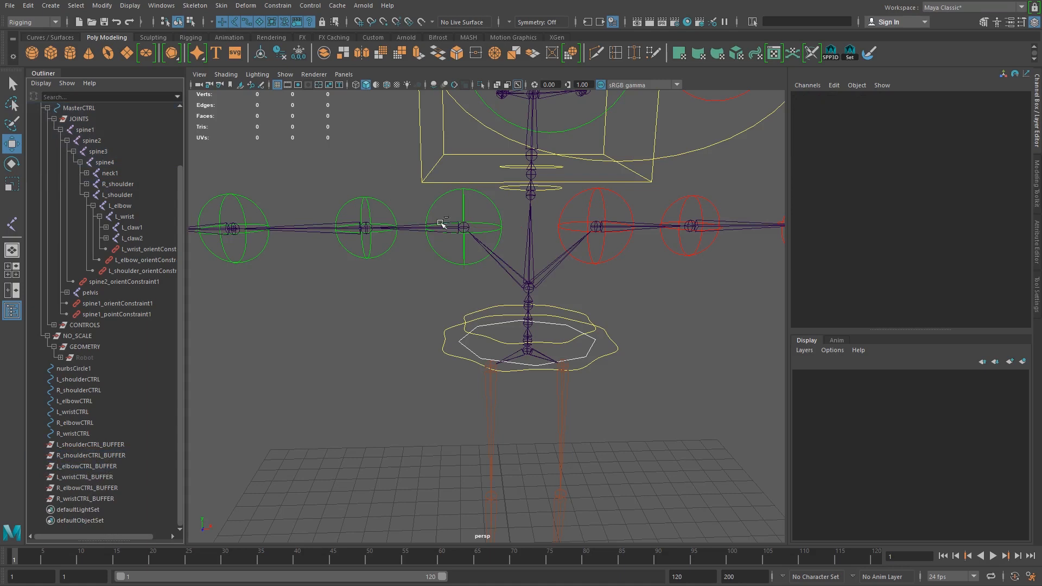
# Orient-constrain R_elbowCTRL_BUFFER to the R_elbow joint to match its orientation, and delete the resulting constraint.
pyautogui.moveTo(319, 219); pyautogui.dragTo(320, 266)
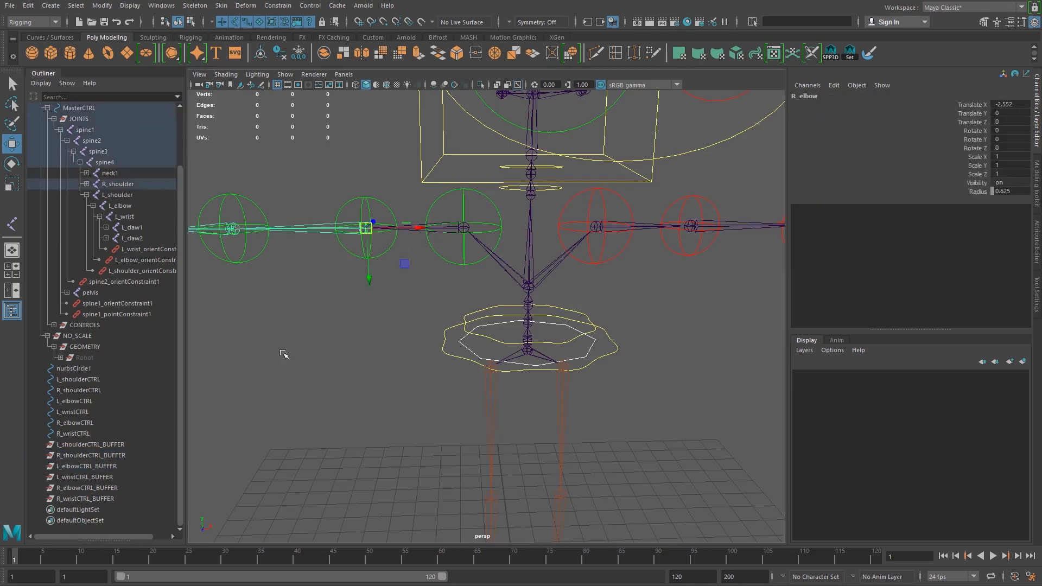
pyautogui.click(86, 487)
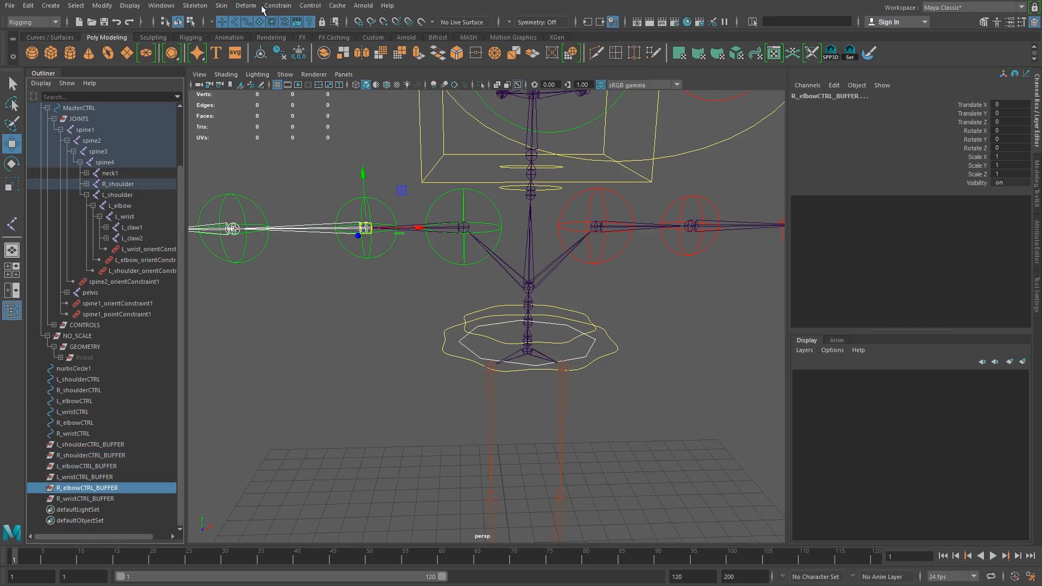
pyautogui.click(277, 6)
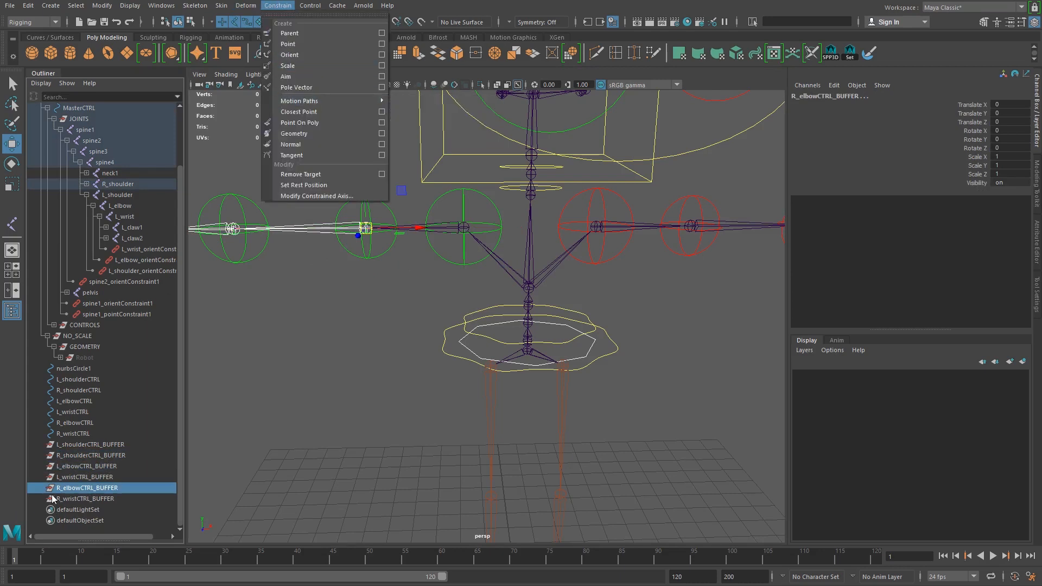
pyautogui.click(289, 54)
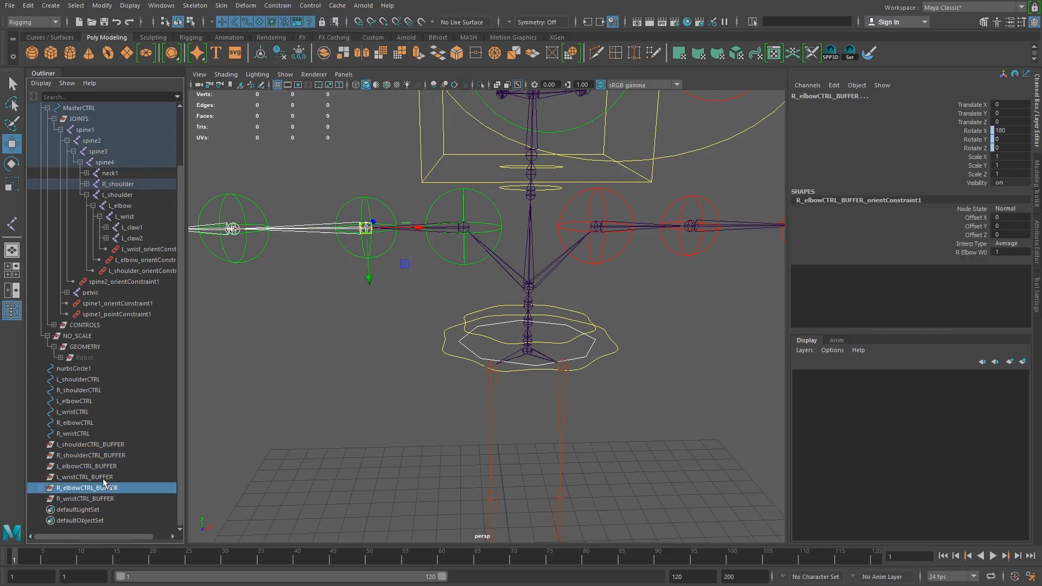
pyautogui.click(41, 488)
pyautogui.click(105, 498)
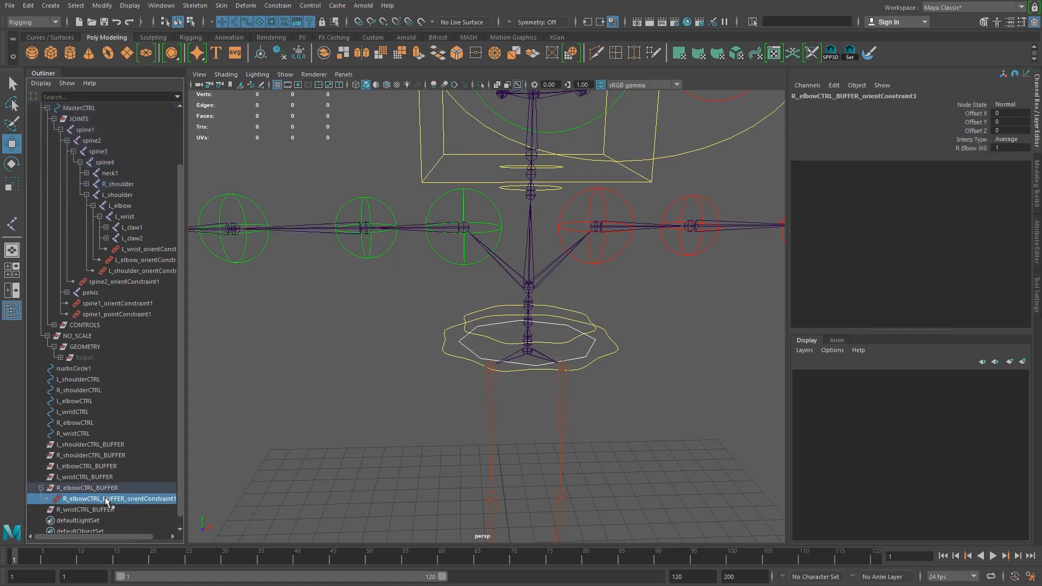
pyautogui.press('Delete')
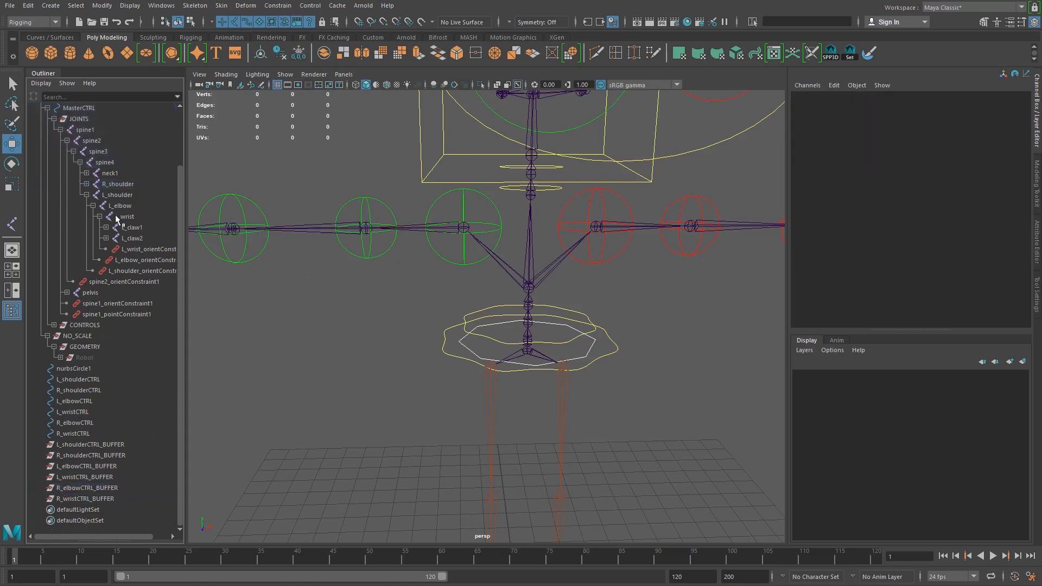
# Orient-constrain R_wristCTRL_BUFFER to the R_wrist joint, not the claw joint, to match its orientation, and delete the resulting constraint.
pyautogui.click(192, 229)
pyautogui.press('f')
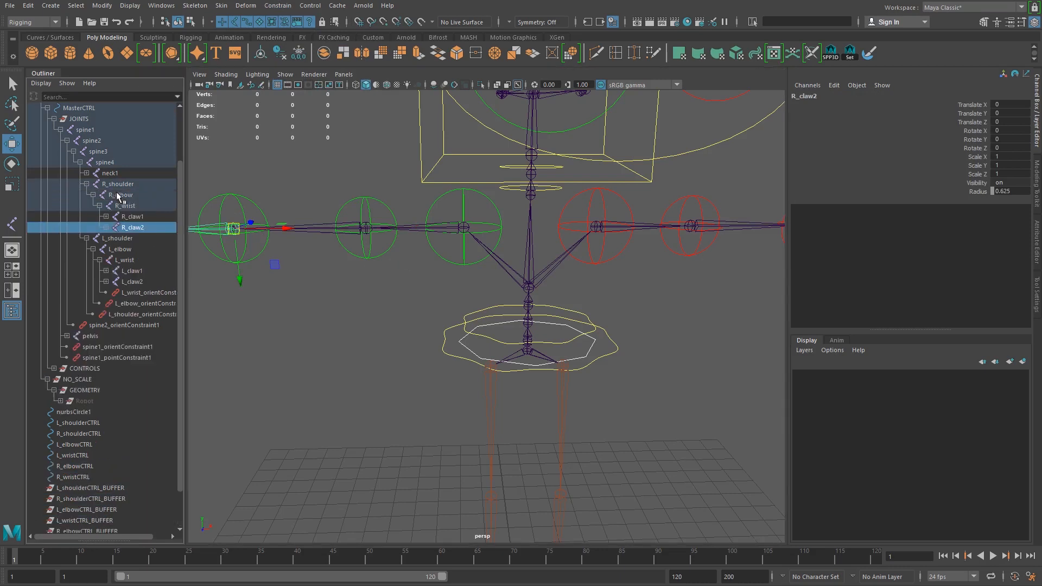
pyautogui.click(128, 207)
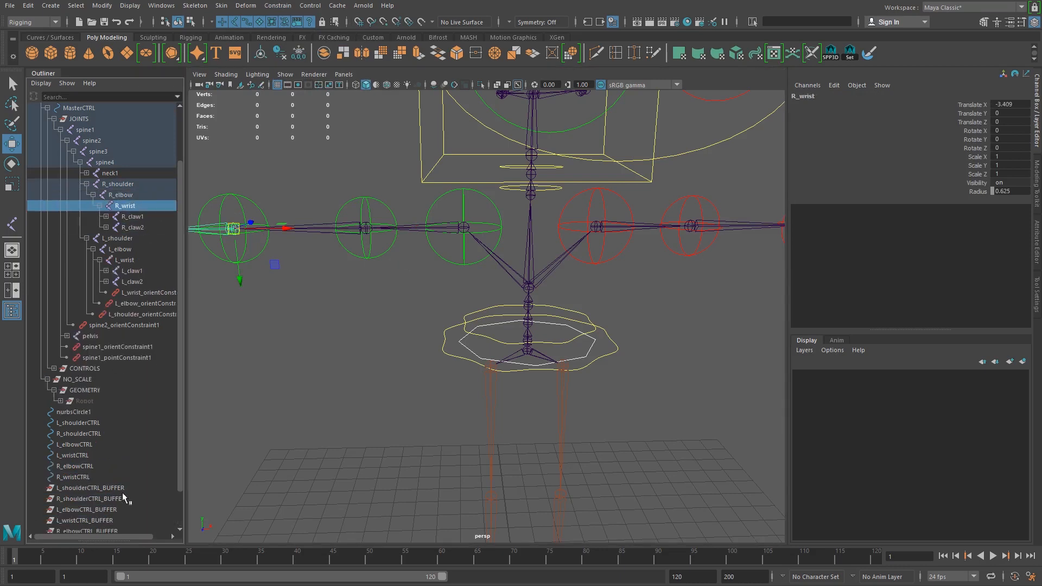
pyautogui.scroll(-3, 84, 504)
pyautogui.keyDown('ctrl'); pyautogui.click(80, 499); pyautogui.keyUp('ctrl')
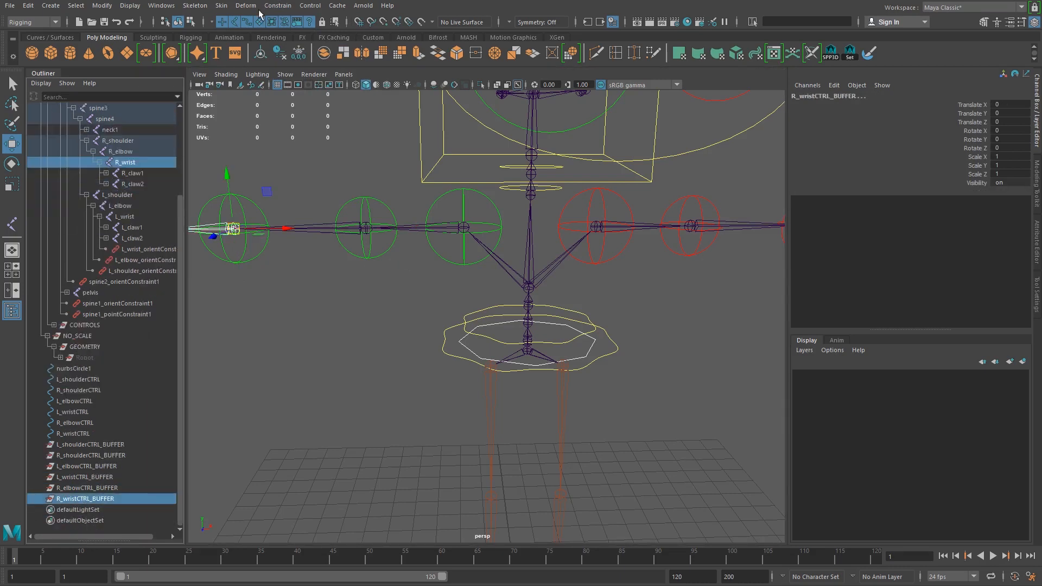
pyautogui.click(277, 5)
pyautogui.click(293, 66)
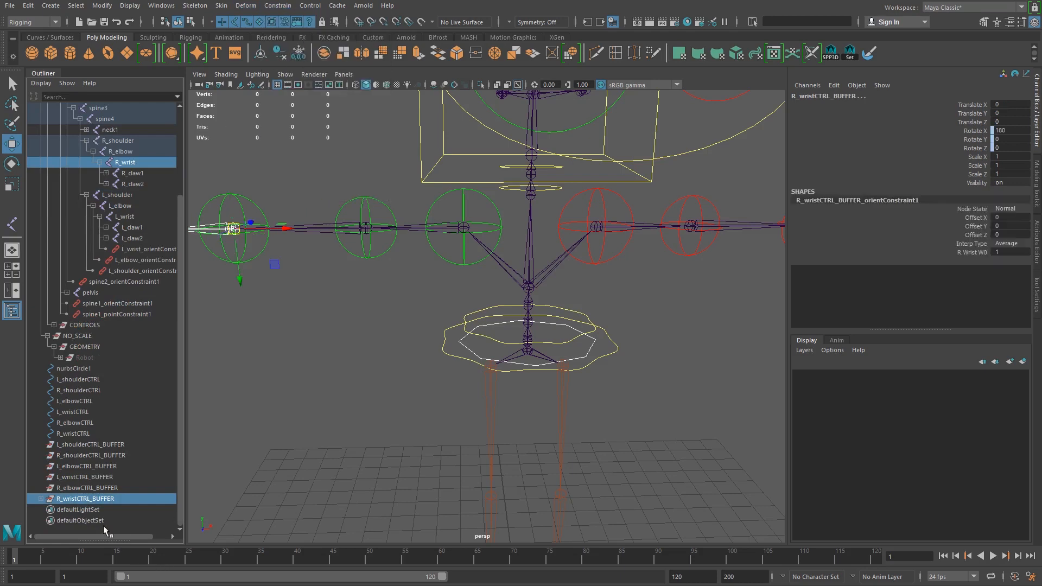
pyautogui.click(41, 499)
pyautogui.click(77, 510)
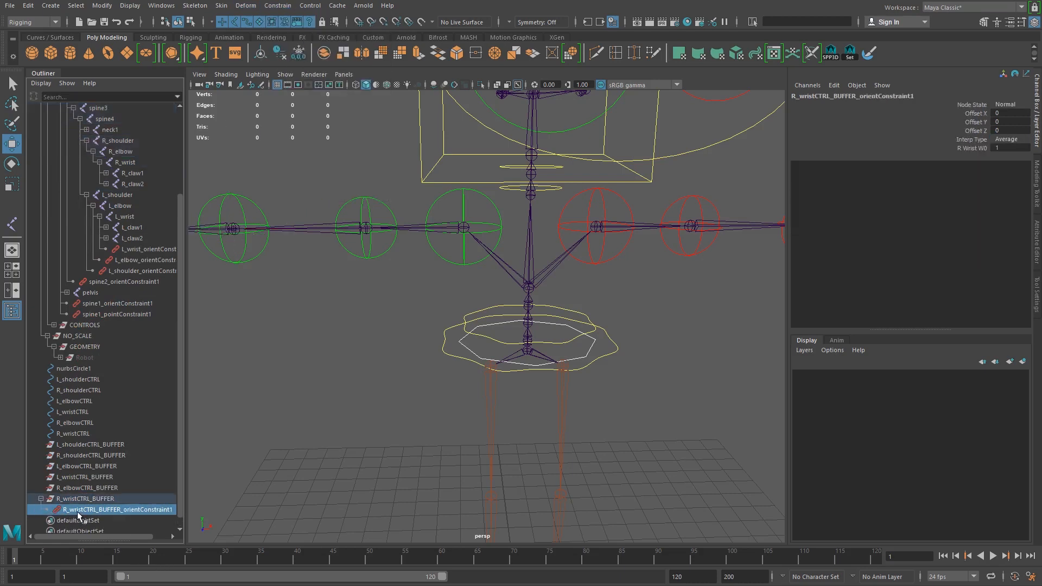
pyautogui.press('Delete')
# Parent L_shoulderCTRL under L_shoulderCTRL_BUFFER and expand the buffer group.
pyautogui.keyDown('alt'); pyautogui.moveTo(391, 278); pyautogui.dragTo(453, 305, button='middle'); pyautogui.keyUp('alt')
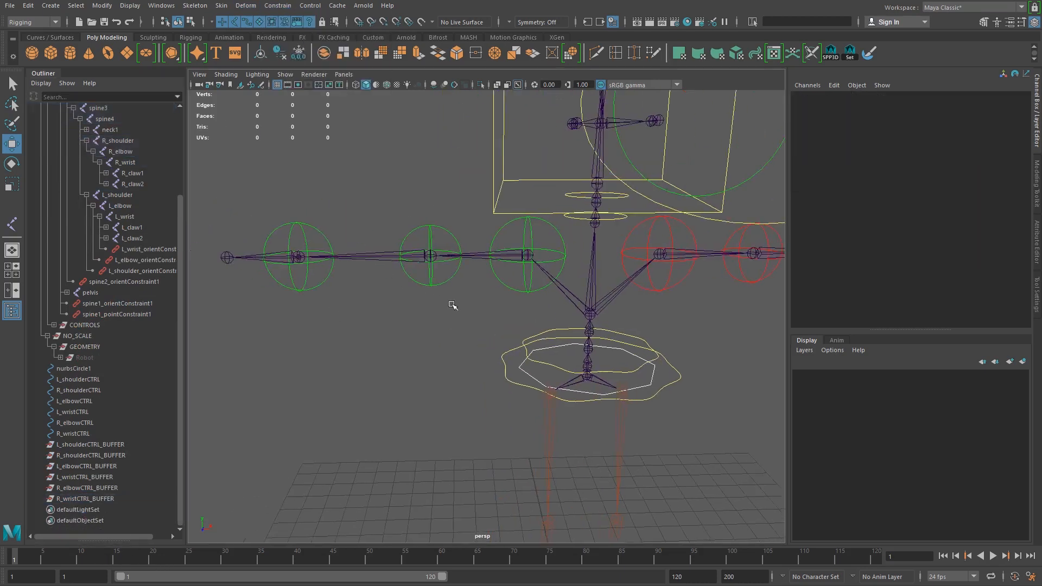
pyautogui.scroll(4, 454, 304)
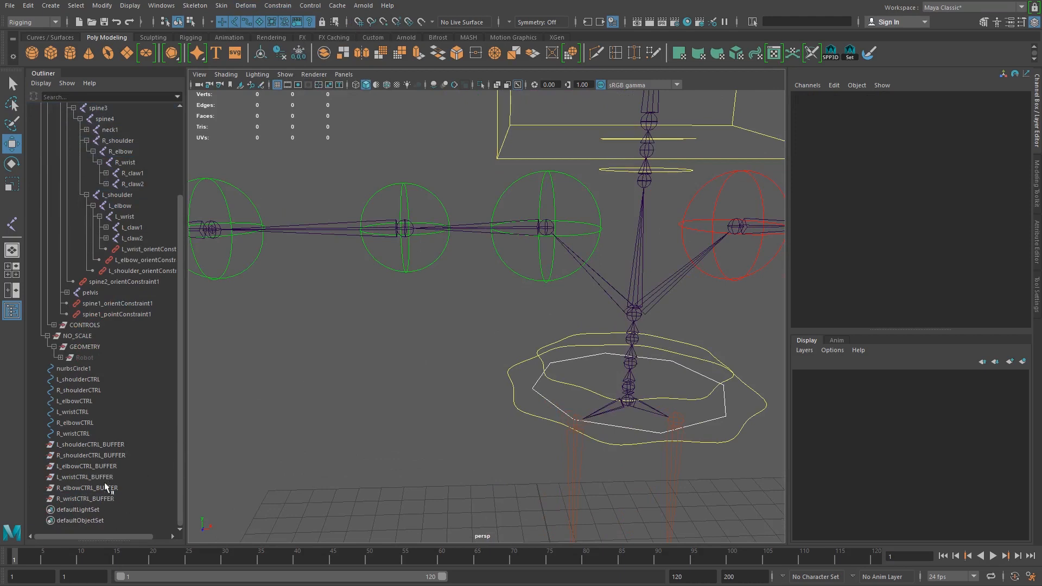
pyautogui.click(81, 381)
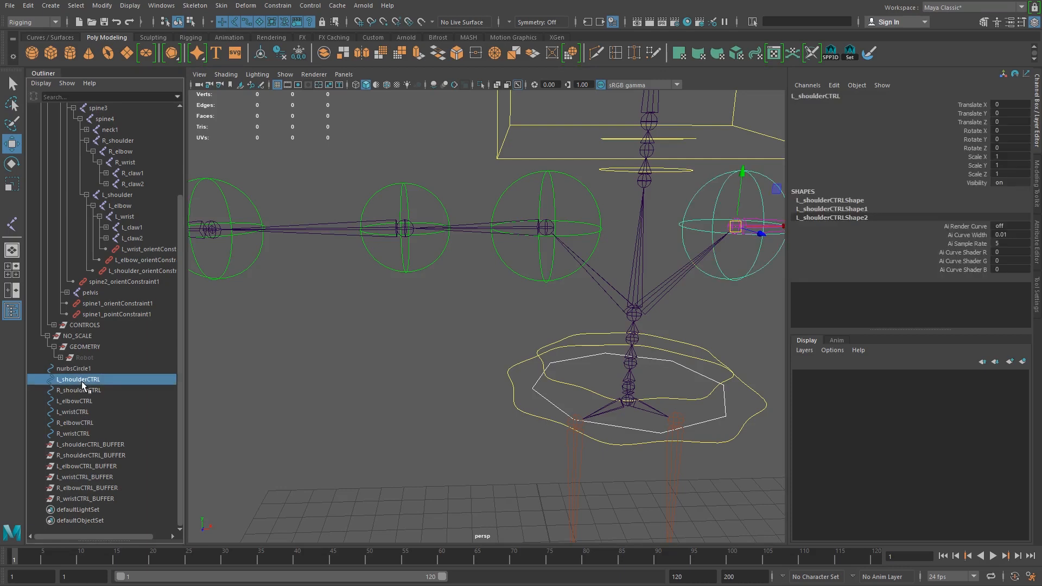
pyautogui.moveTo(126, 396); pyautogui.dragTo(105, 447)
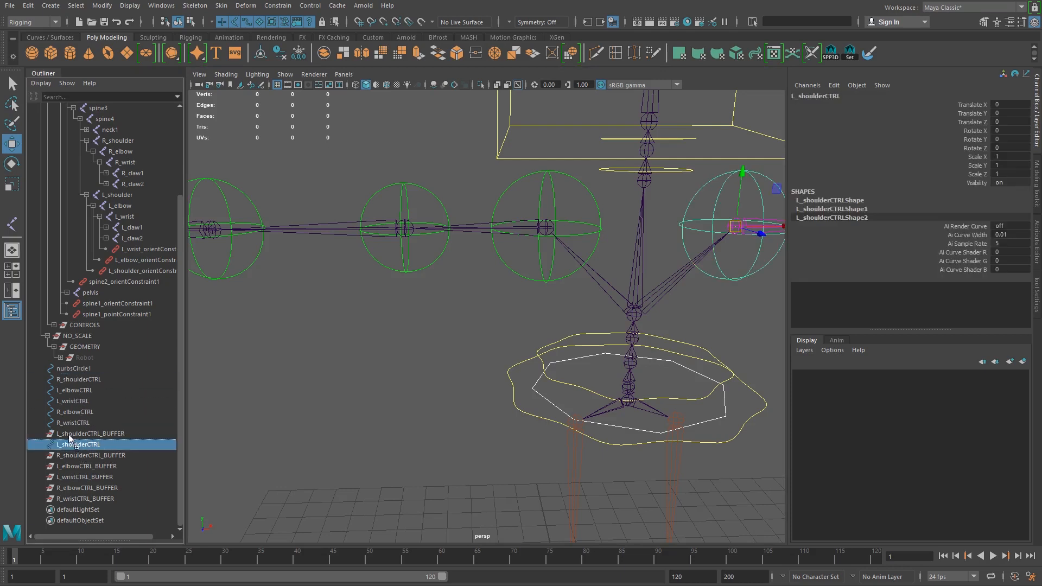
pyautogui.click(41, 445)
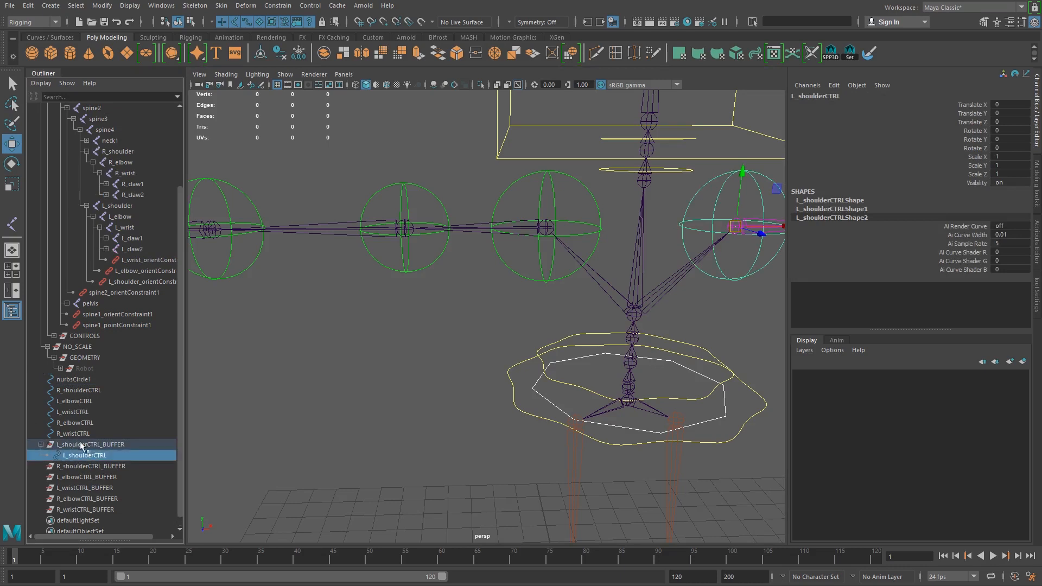
# Parent R_shoulderCTRL under R_shoulderCTRL_BUFFER and freeze the control's transformations.
pyautogui.moveTo(77, 392); pyautogui.dragTo(84, 467)
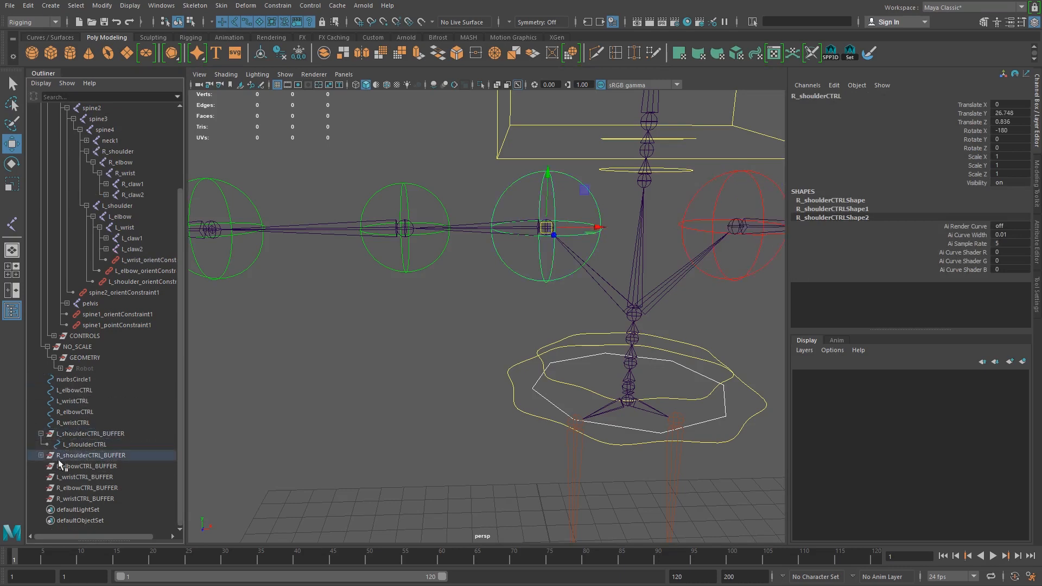
pyautogui.click(41, 455)
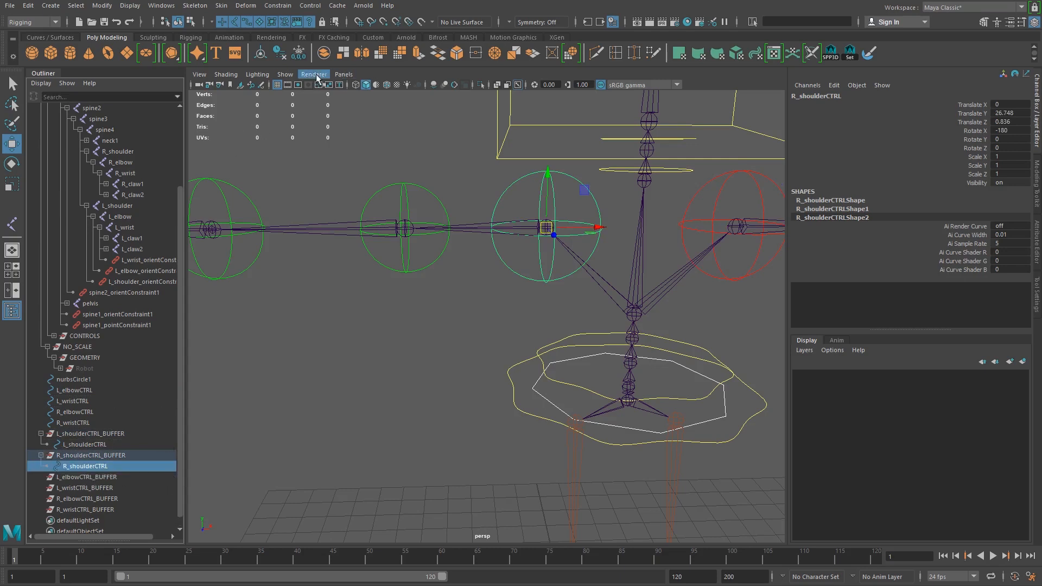
pyautogui.click(299, 53)
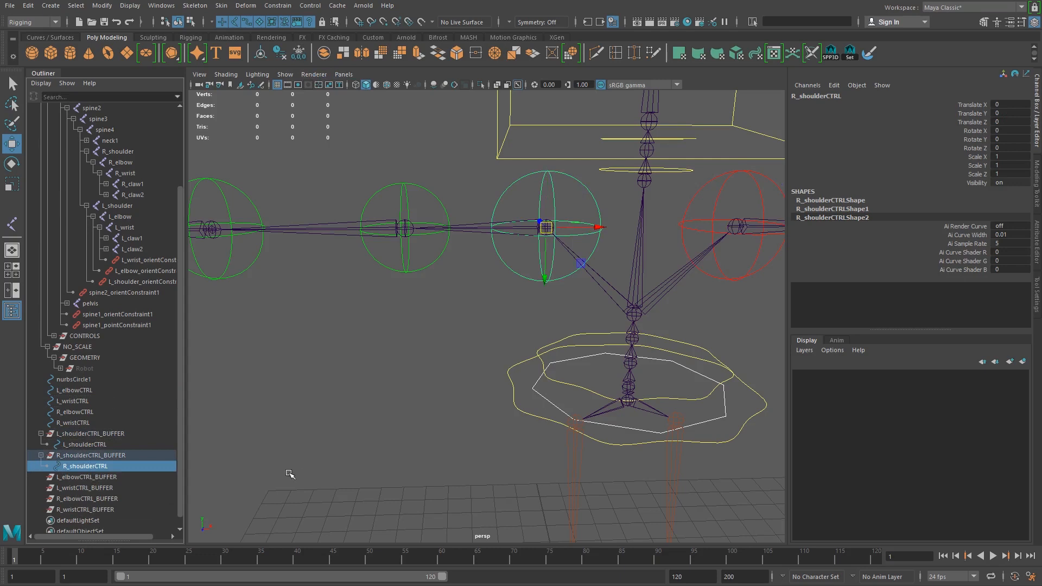
# Parent L_elbowCTRL under L_elbowCTRL_BUFFER and L_wristCTRL under L_wristCTRL_BUFFER.
pyautogui.click(71, 391)
pyautogui.moveTo(86, 393); pyautogui.dragTo(86, 480, button='middle')
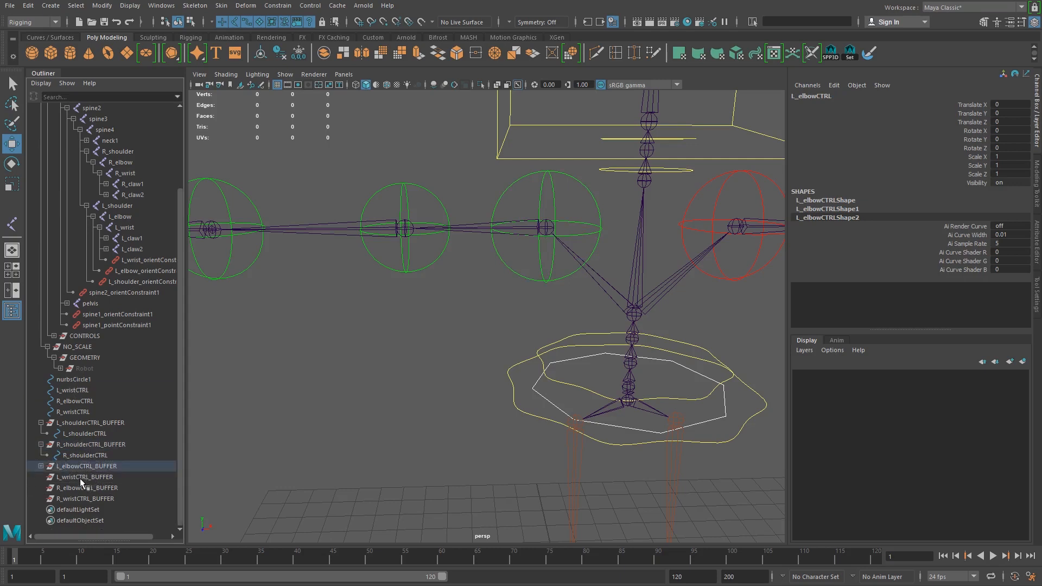
pyautogui.click(40, 467)
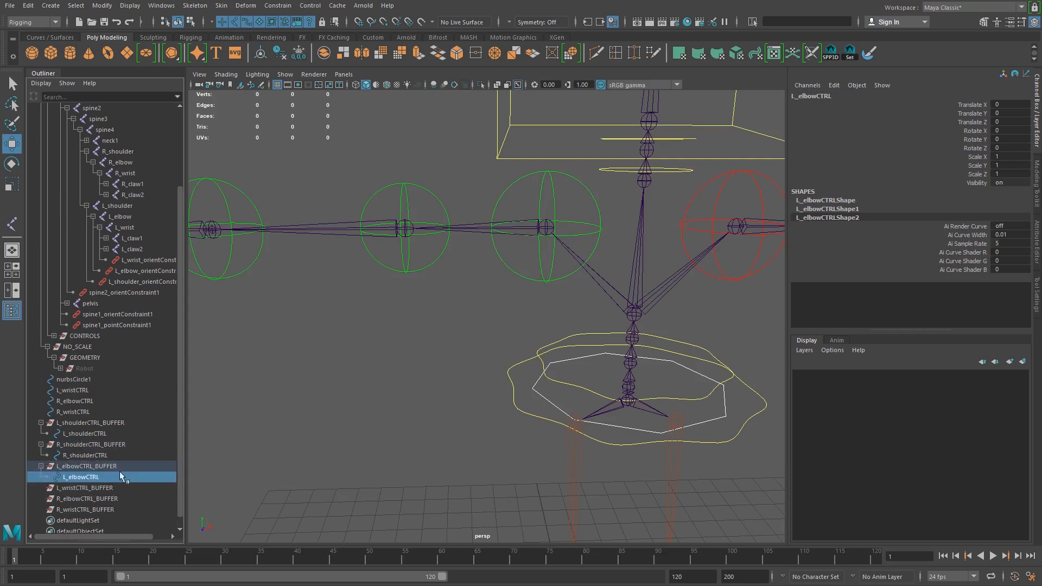
pyautogui.click(73, 388)
pyautogui.moveTo(74, 388); pyautogui.dragTo(70, 487, button='middle')
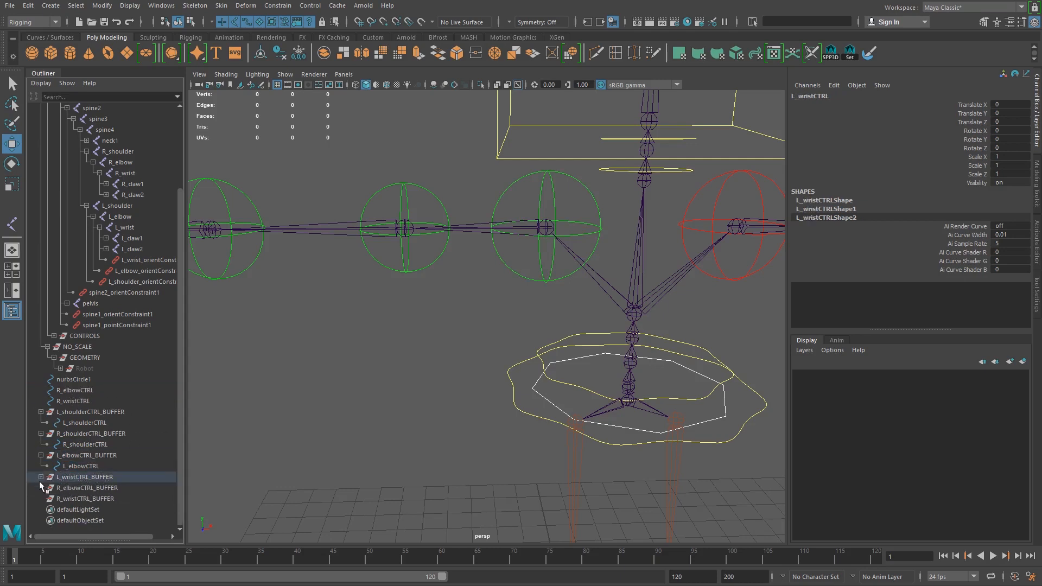
pyautogui.click(41, 477)
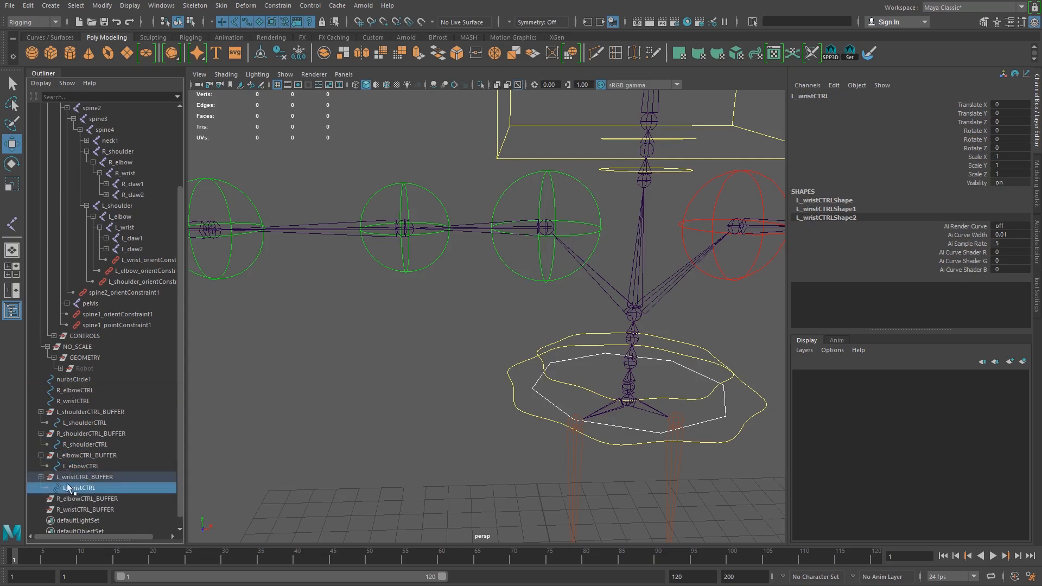
# Parent R_elbowCTRL under R_elbowCTRL_BUFFER and freeze the control's transformations.
pyautogui.scroll(-1, 87, 391)
pyautogui.click(72, 378)
pyautogui.moveTo(72, 379); pyautogui.dragTo(35, 486, button='middle')
pyautogui.click(41, 487)
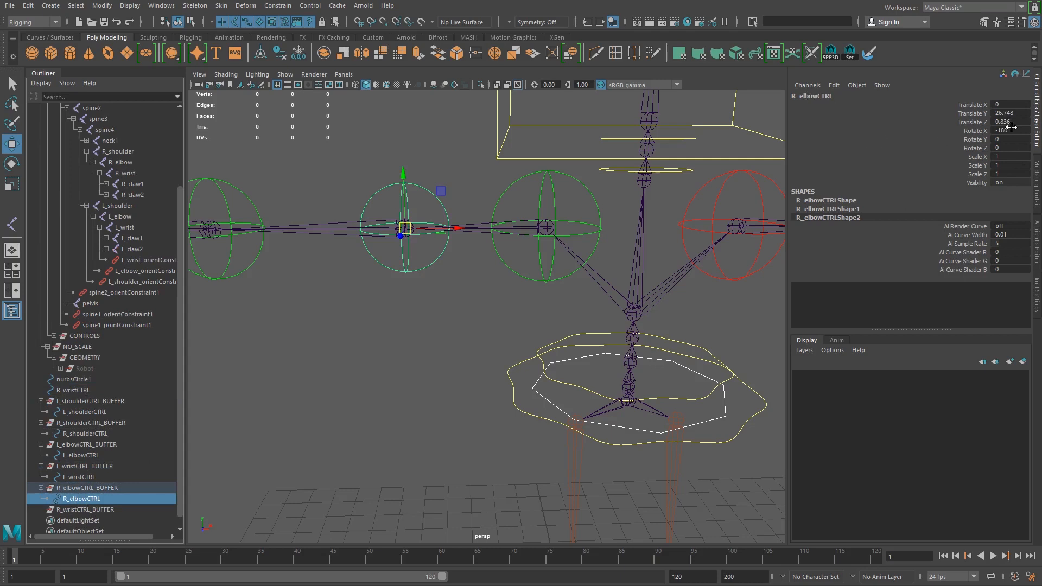
pyautogui.click(299, 54)
# Parent R_wristCTRL under R_wristCTRL_BUFFER and freeze the control's transformations.
pyautogui.click(69, 389)
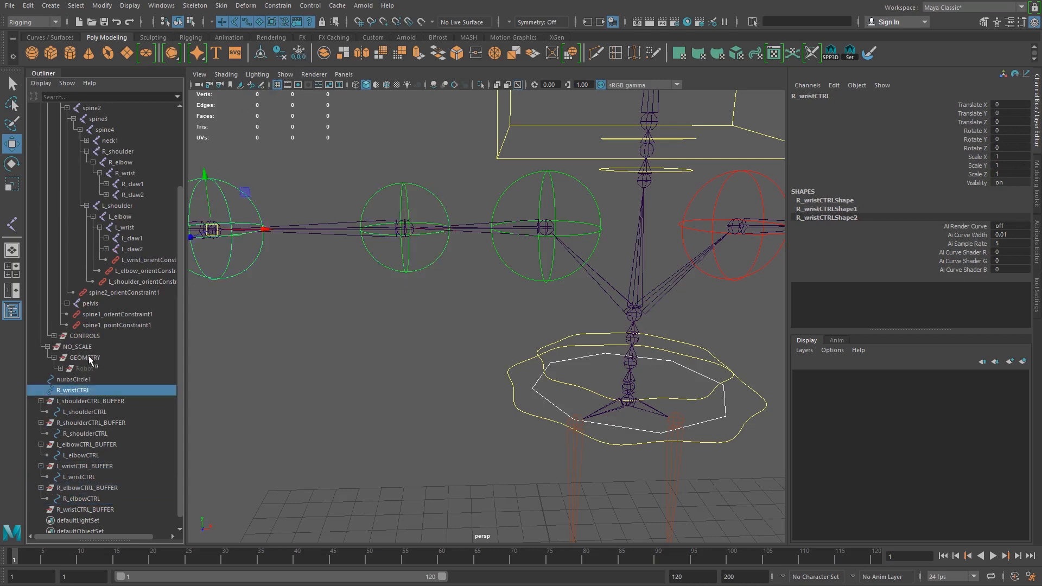
pyautogui.scroll(-1, 88, 358)
pyautogui.moveTo(59, 379); pyautogui.dragTo(82, 499, button='middle')
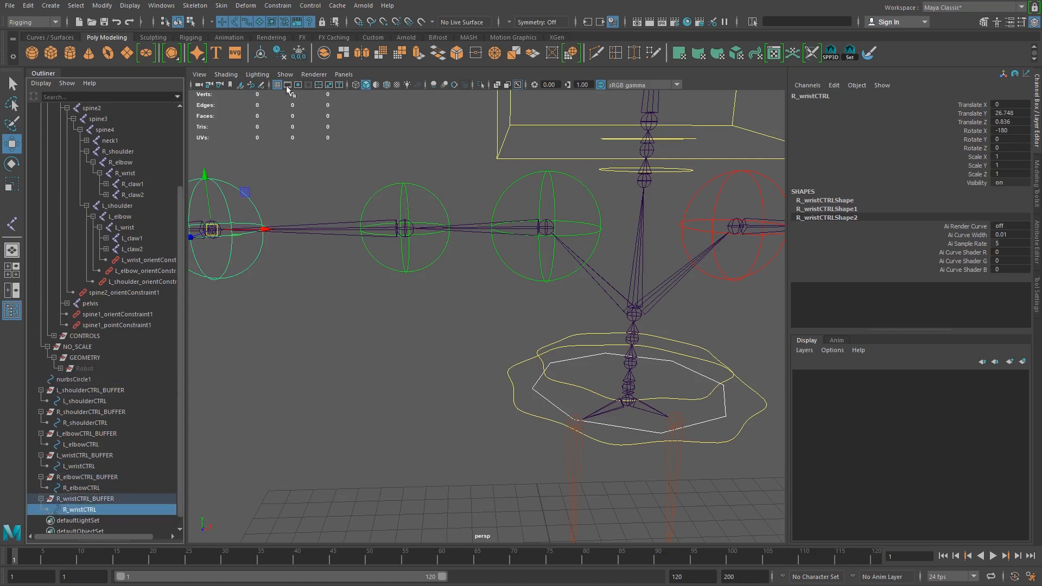
pyautogui.click(298, 53)
# Orient-constrain the R_shoulder joint to R_shoulderCTRL.
pyautogui.moveTo(493, 365)
pyautogui.keyDown('alt'); pyautogui.mouseDown()
pyautogui.moveTo(461, 379)
pyautogui.moveTo(477, 377)
pyautogui.mouseUp(); pyautogui.keyUp('alt')
pyautogui.keyDown('alt'); pyautogui.moveTo(429, 327); pyautogui.dragTo(435, 356, button='middle'); pyautogui.keyUp('alt')
pyautogui.keyDown('alt'); pyautogui.moveTo(435, 356); pyautogui.dragTo(573, 384, button='right'); pyautogui.keyUp('alt')
pyautogui.keyDown('alt'); pyautogui.moveTo(573, 385); pyautogui.dragTo(589, 413); pyautogui.keyUp('alt')
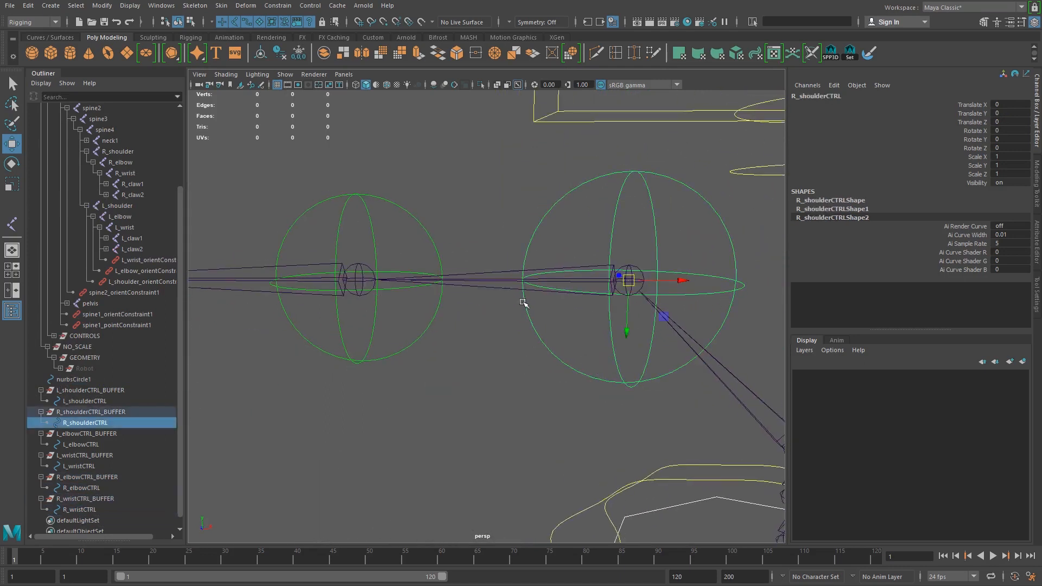
pyautogui.keyDown('shift'); pyautogui.click(507, 282); pyautogui.keyUp('shift')
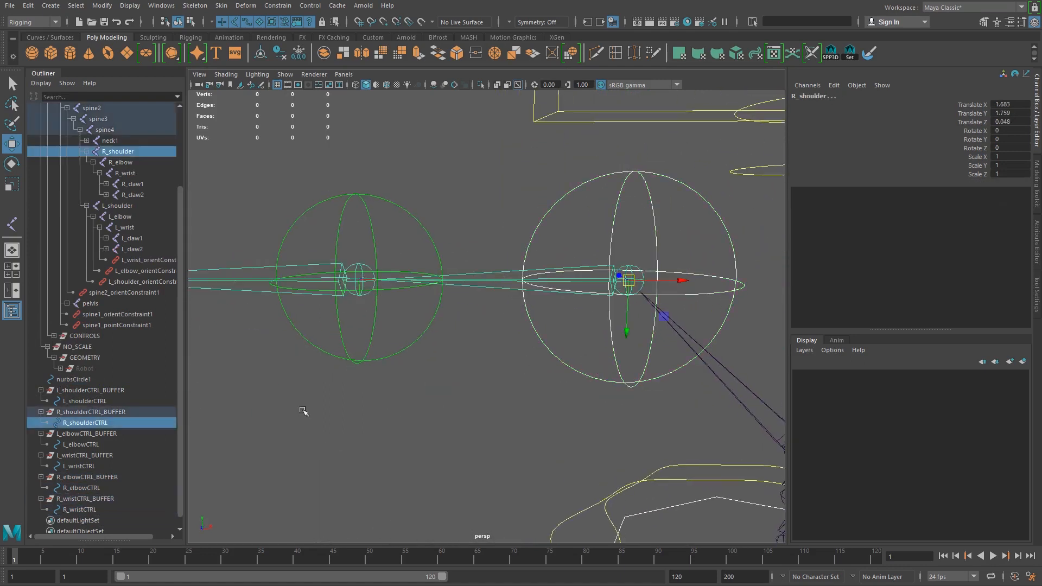
pyautogui.click(269, 6)
pyautogui.click(293, 59)
# Orient-constrain the R_elbow joint to R_elbowCTRL.
pyautogui.moveTo(387, 344); pyautogui.dragTo(421, 391)
pyautogui.press('f')
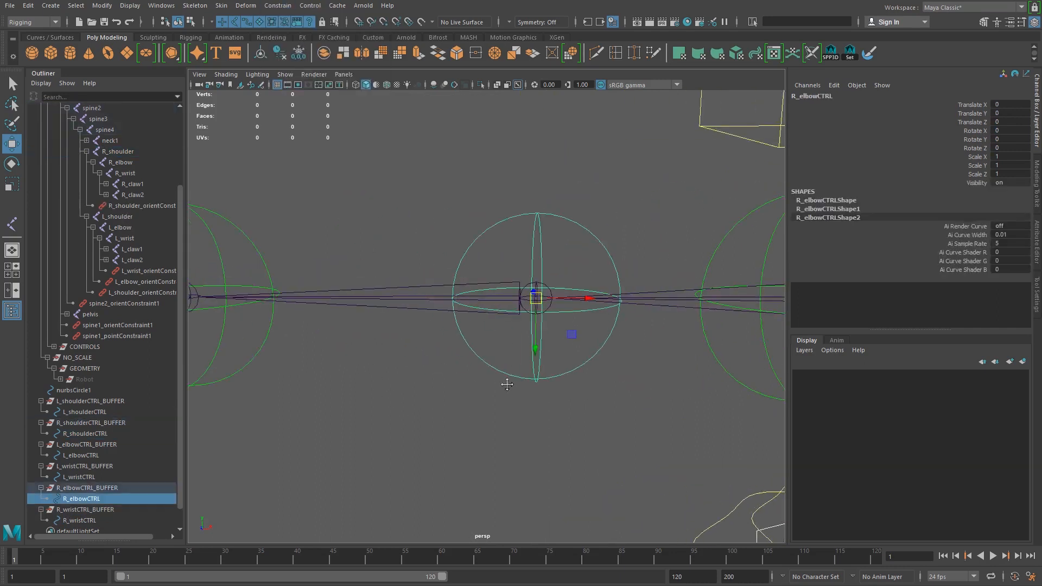
pyautogui.keyDown('shift'); pyautogui.click(417, 298); pyautogui.keyUp('shift')
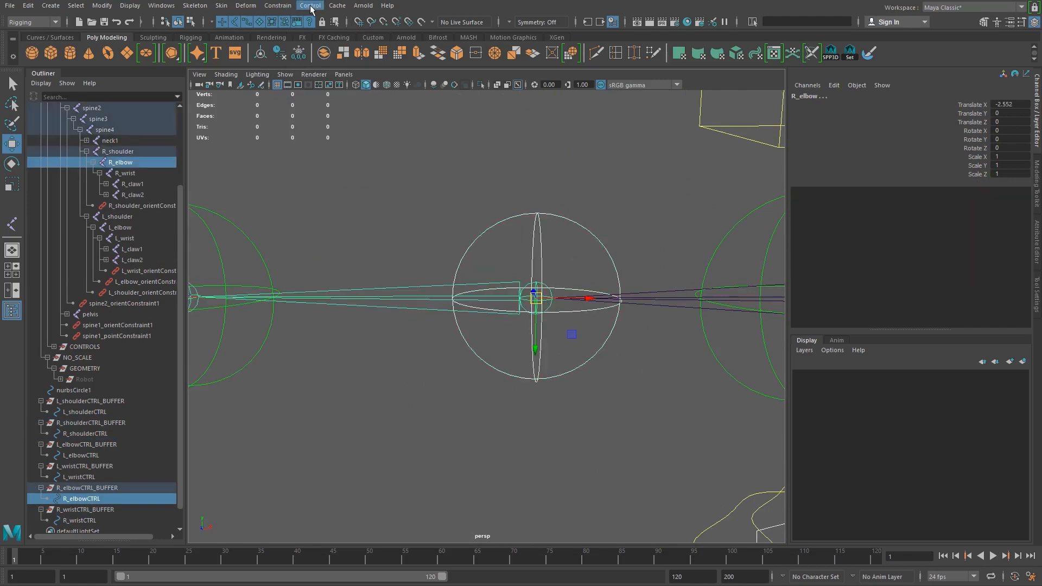
pyautogui.click(278, 5)
pyautogui.click(293, 58)
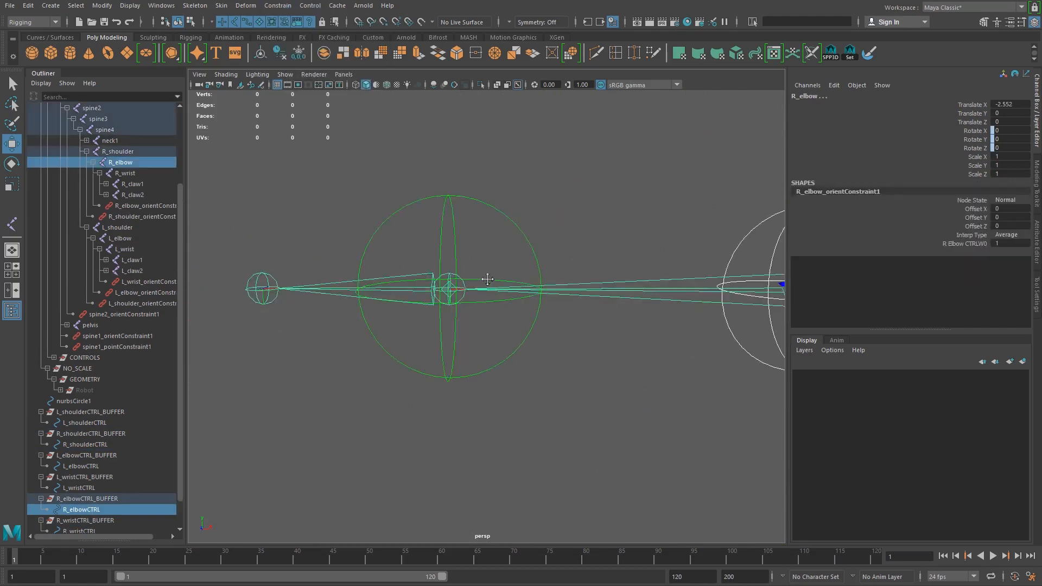
# Orient-constrain the R_wrist joint to R_wristCTRL, picking the wrist joint itself rather than a claw joint.
pyautogui.moveTo(429, 367); pyautogui.dragTo(451, 414)
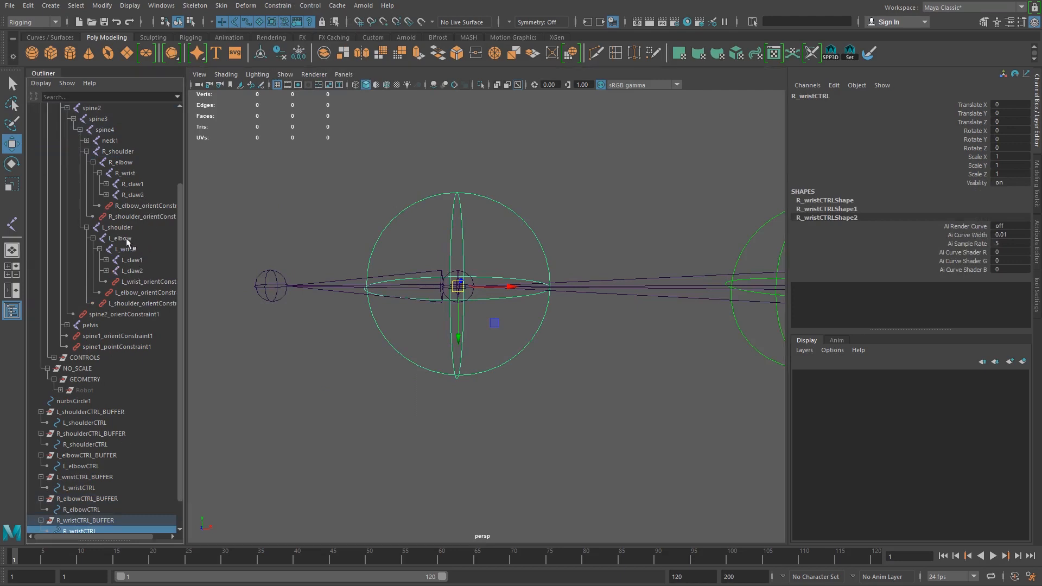
pyautogui.keyDown('ctrl'); pyautogui.click(126, 174); pyautogui.keyUp('ctrl')
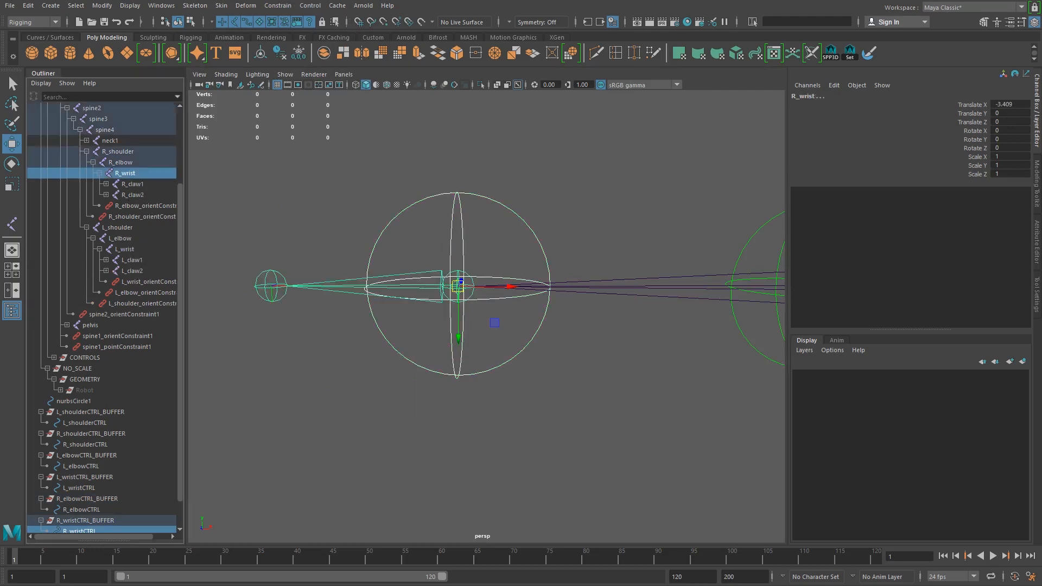
pyautogui.click(287, 5)
pyautogui.click(291, 72)
# Select the L_wristCTRL_BUFFER group that holds the left wrist control.
pyautogui.scroll(-6, 568, 363)
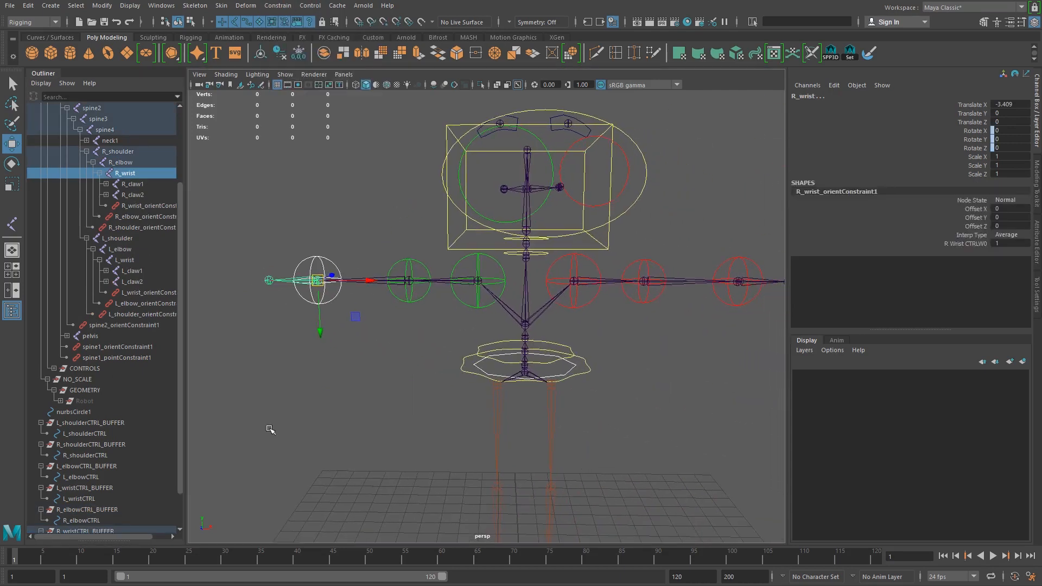
pyautogui.scroll(-2, 106, 446)
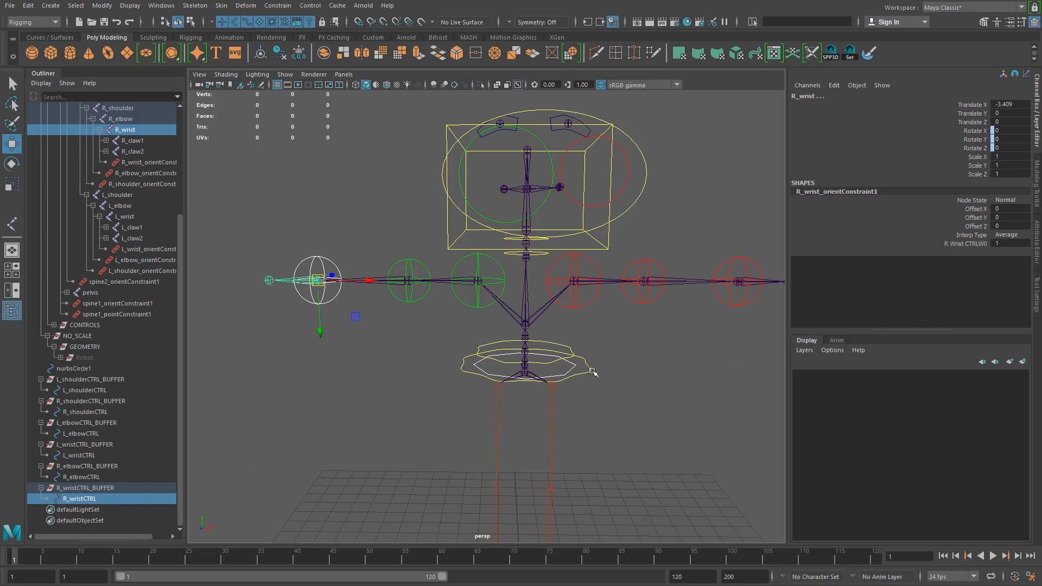
pyautogui.keyDown('alt'); pyautogui.moveTo(590, 369); pyautogui.dragTo(469, 374, button='middle'); pyautogui.keyUp('alt')
pyautogui.keyDown('alt'); pyautogui.moveTo(547, 436); pyautogui.dragTo(592, 453, button='right'); pyautogui.keyUp('alt')
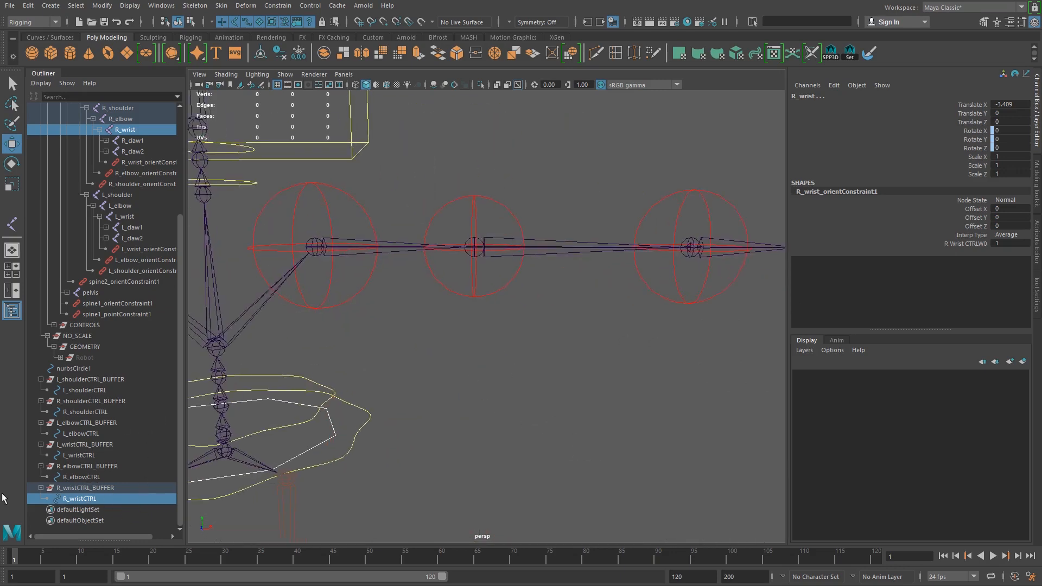
pyautogui.click(83, 446)
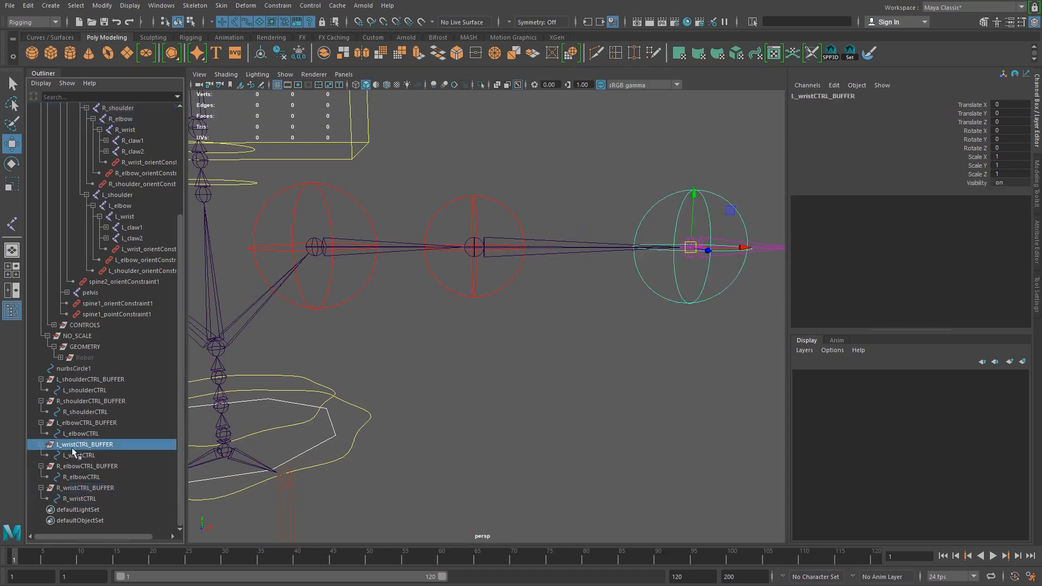
# Parent L_wristCTRL_BUFFER under L_elbowCTRL and L_elbowCTRL_BUFFER under L_shoulderCTRL, checking each level of the chain.
pyautogui.moveTo(76, 445); pyautogui.dragTo(78, 434, button='middle')
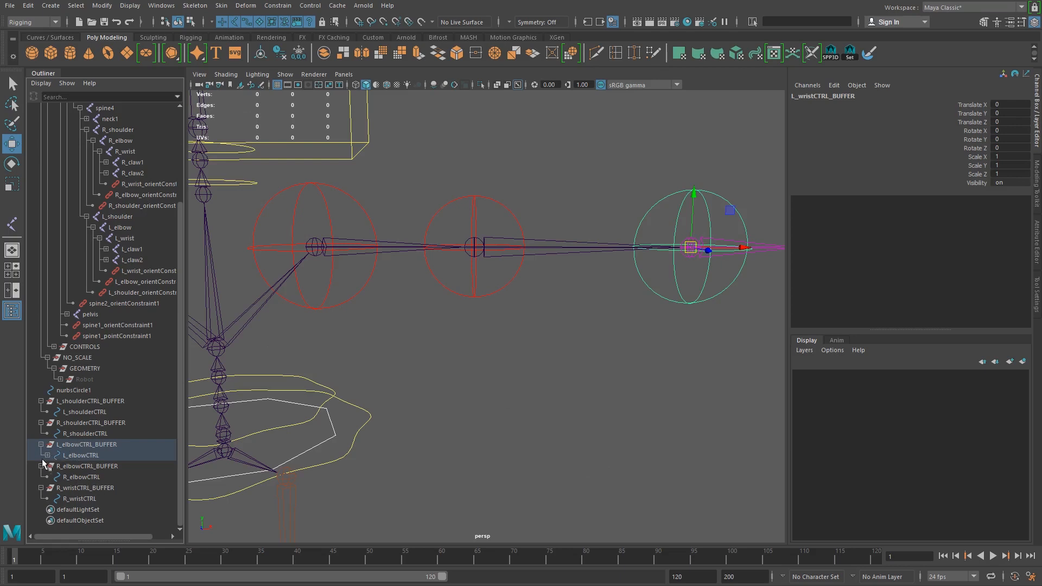
pyautogui.click(48, 456)
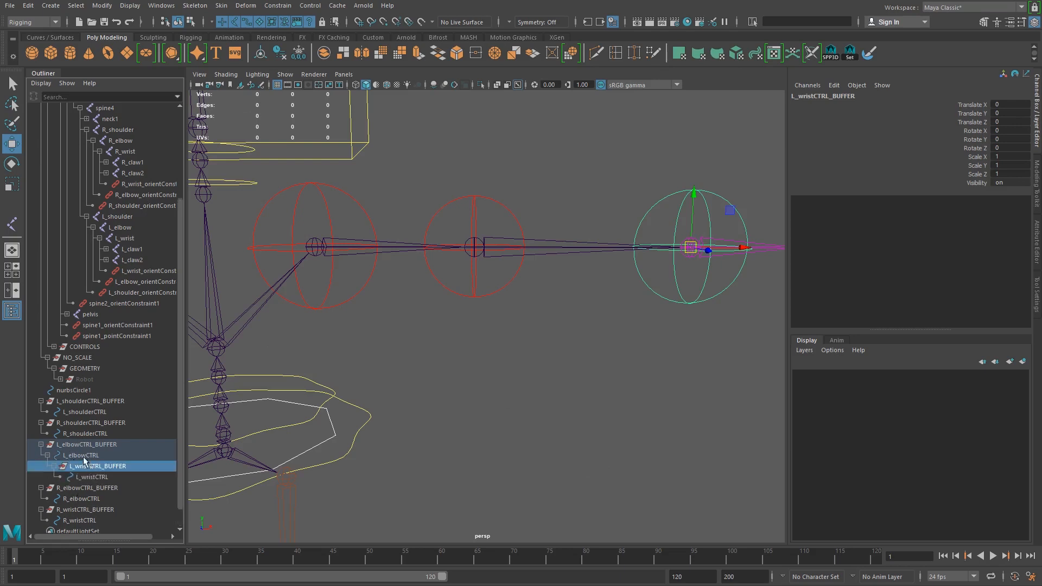
pyautogui.click(70, 446)
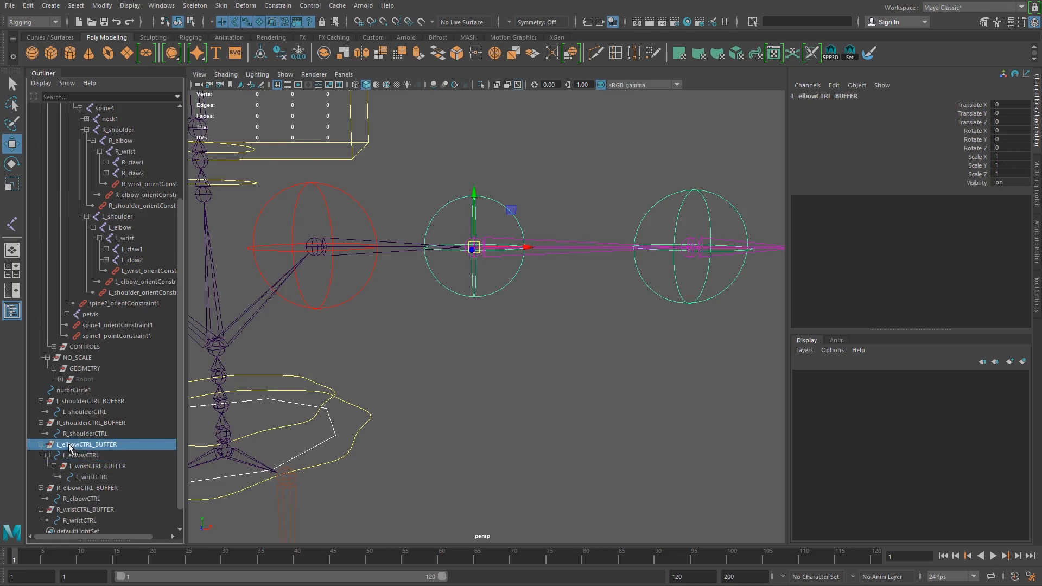
pyautogui.moveTo(69, 446); pyautogui.dragTo(87, 411)
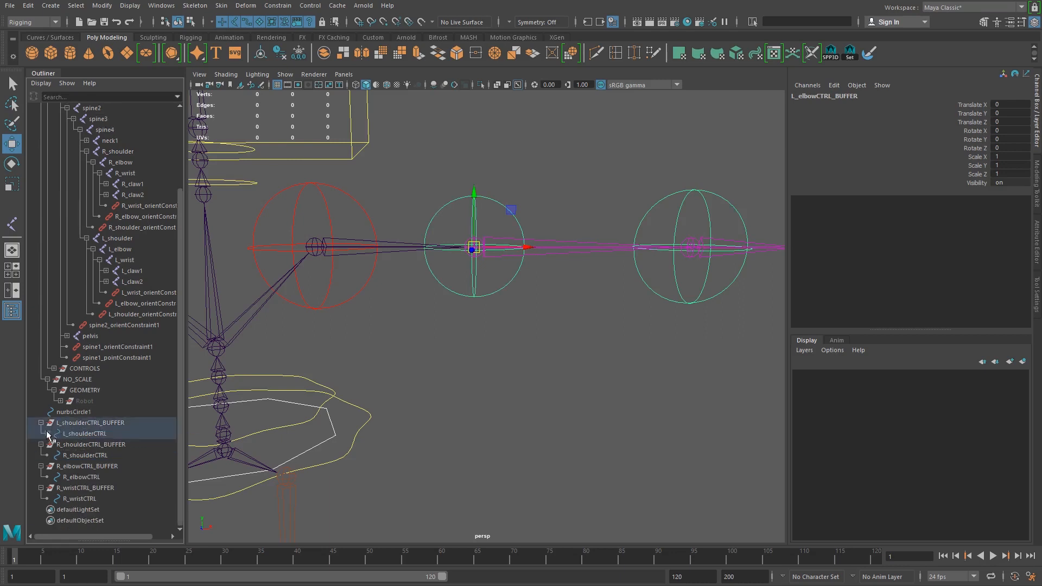
pyautogui.click(87, 434)
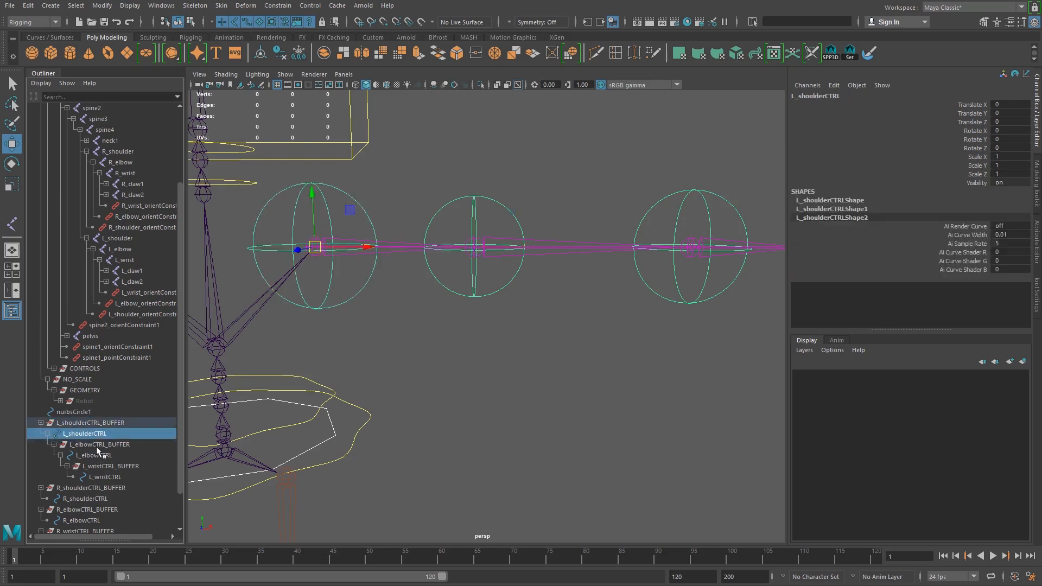
pyautogui.click(97, 446)
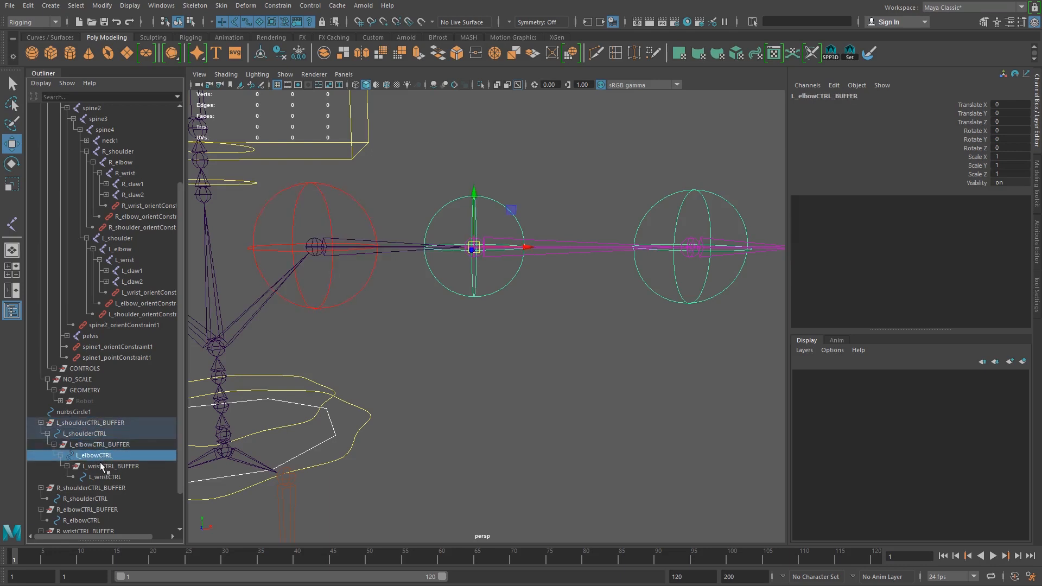
pyautogui.click(102, 467)
pyautogui.click(104, 478)
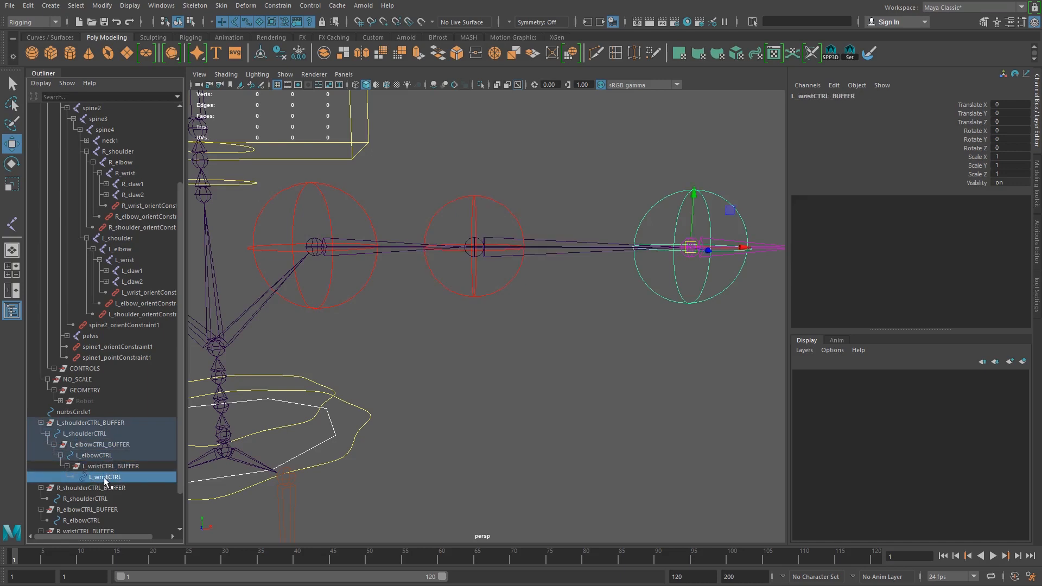
# Parent R_wristCTRL_BUFFER under R_elbowCTRL, and R_elbowCTRL_BUFFER under R_shoulderCTRL.
pyautogui.scroll(-2, 102, 490)
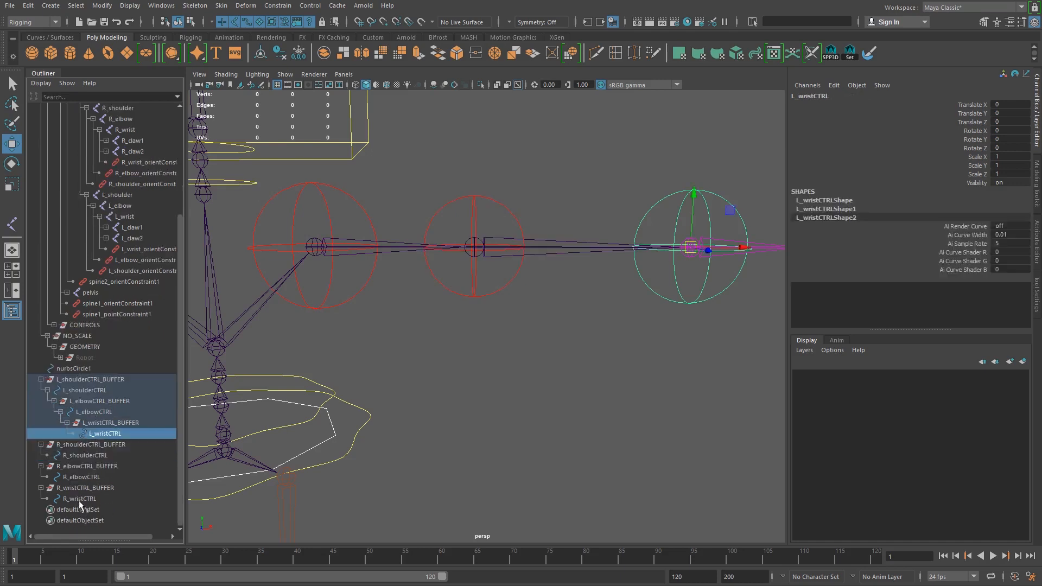
pyautogui.click(76, 488)
pyautogui.moveTo(75, 493); pyautogui.dragTo(88, 483, button='middle')
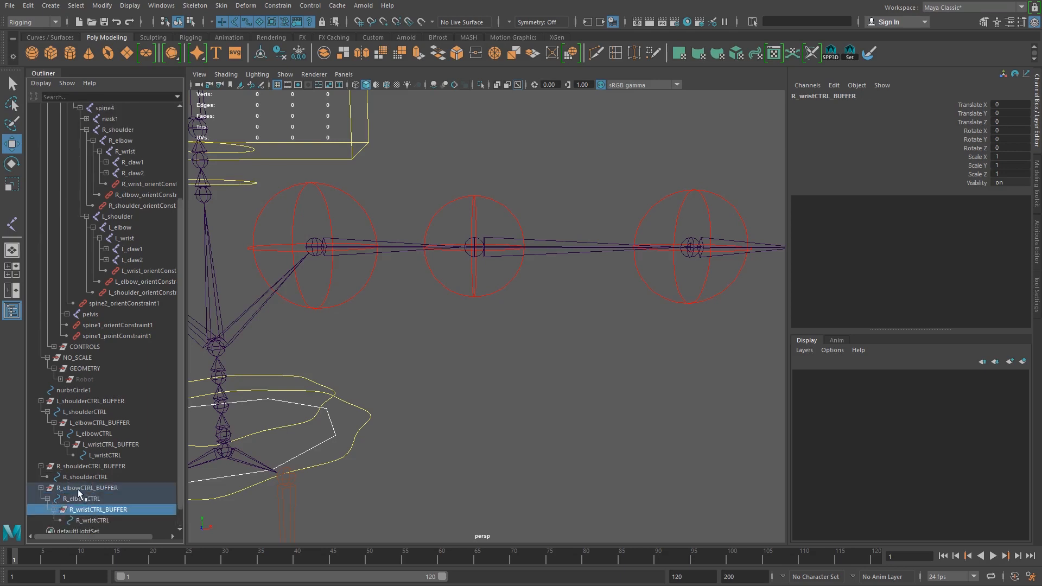
pyautogui.click(86, 488)
pyautogui.moveTo(85, 489); pyautogui.dragTo(82, 479, button='middle')
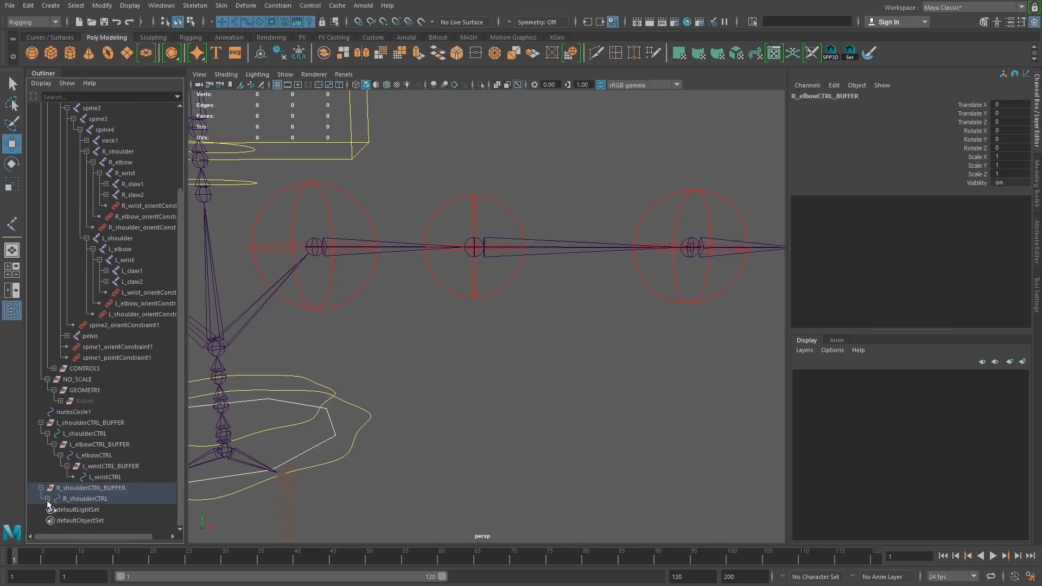
# Test-rotate the left shoulder, elbow and wrist controls to check the left arm hierarchy.
pyautogui.scroll(-3, 87, 466)
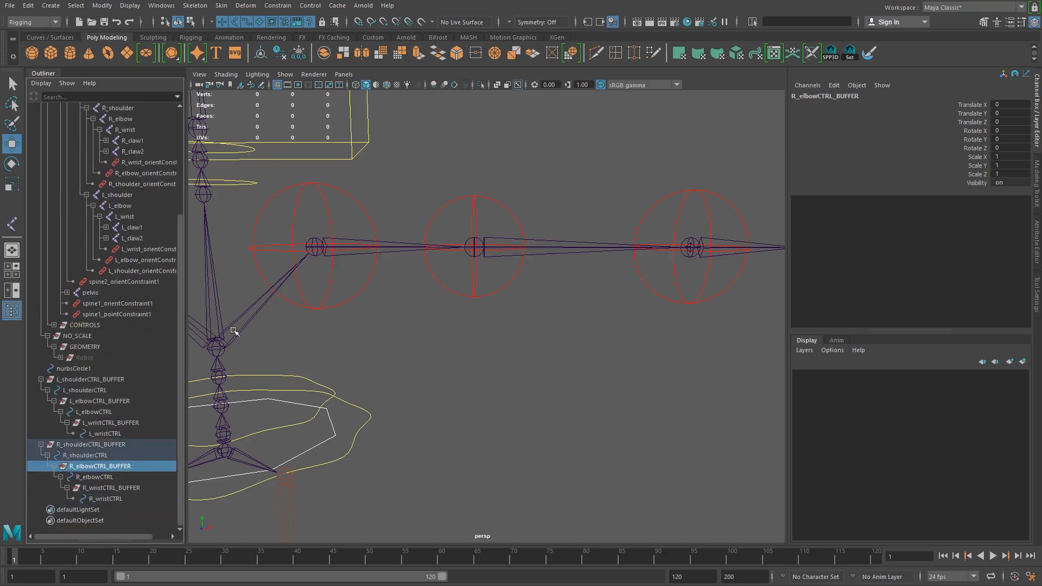
pyautogui.scroll(-3, 476, 363)
pyautogui.scroll(-2, 477, 364)
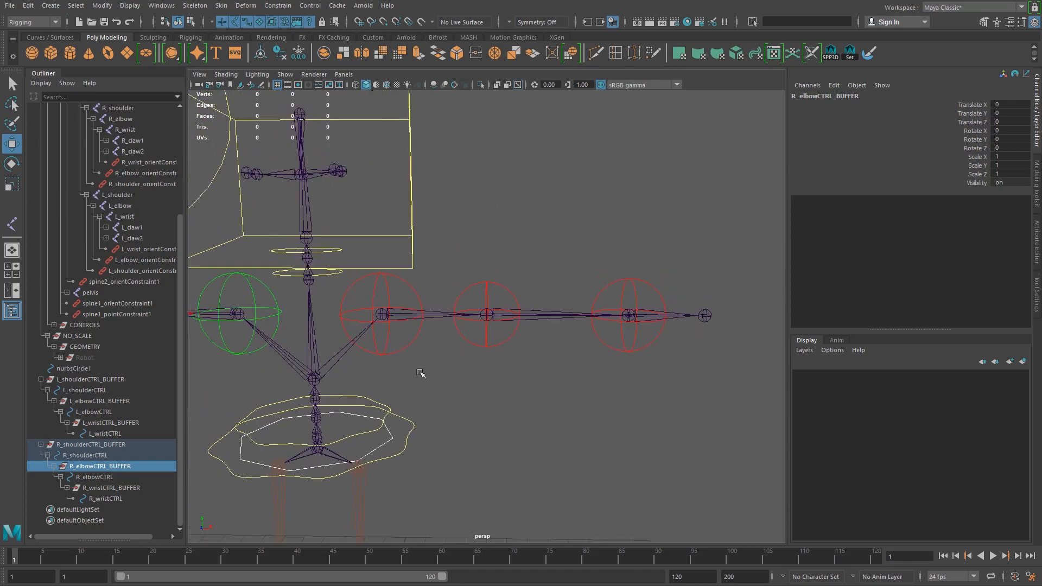
pyautogui.click(406, 345)
pyautogui.press('e')
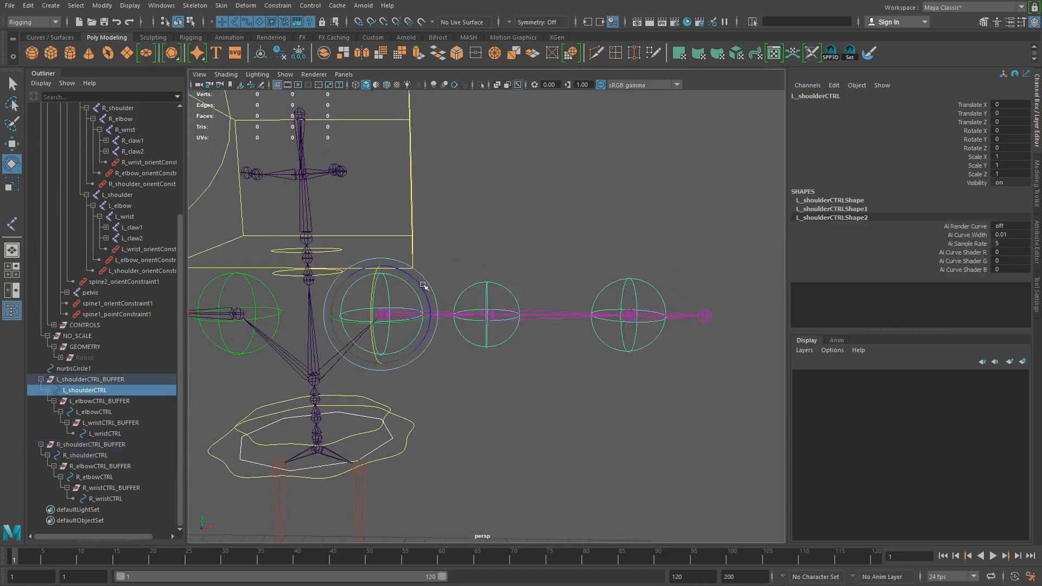
pyautogui.moveTo(421, 292); pyautogui.dragTo(471, 357)
pyautogui.click(465, 360)
pyautogui.moveTo(453, 393); pyautogui.dragTo(424, 340)
pyautogui.click(521, 452)
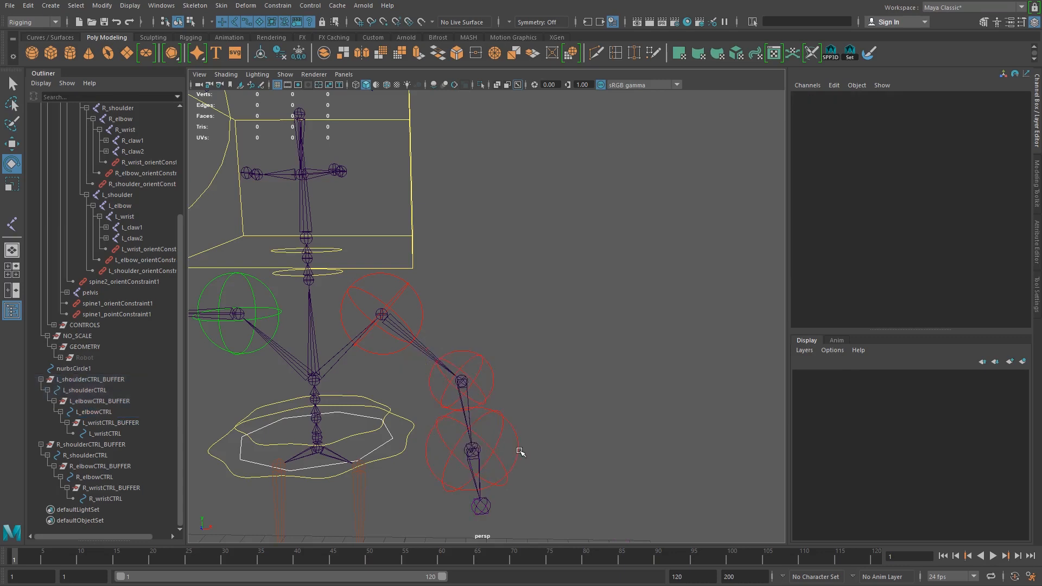
pyautogui.click(520, 452)
pyautogui.moveTo(497, 446)
pyautogui.mouseDown()
pyautogui.moveTo(507, 455)
pyautogui.moveTo(493, 441)
pyautogui.moveTo(498, 450)
pyautogui.mouseUp()
# Undo the test rotations of the left arm controls.
pyautogui.hotkey('ctrl', 'z')
pyautogui.hotkey('ctrl', 'z')
pyautogui.hotkey('ctrl', 'z')
pyautogui.hotkey('ctrl', 'z')
pyautogui.hotkey('ctrl', 'z')
pyautogui.hotkey('ctrl', 'z')
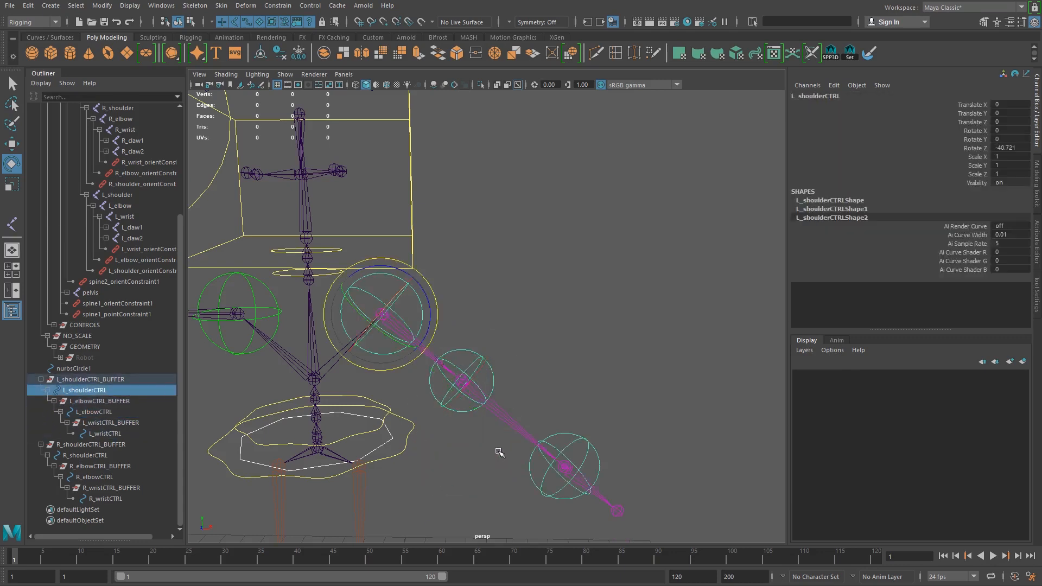
# Test-rotate the right shoulder, elbow and wrist controls to check the right arm hierarchy.
pyautogui.keyDown('alt'); pyautogui.moveTo(450, 386); pyautogui.dragTo(528, 372, button='middle'); pyautogui.keyUp('alt')
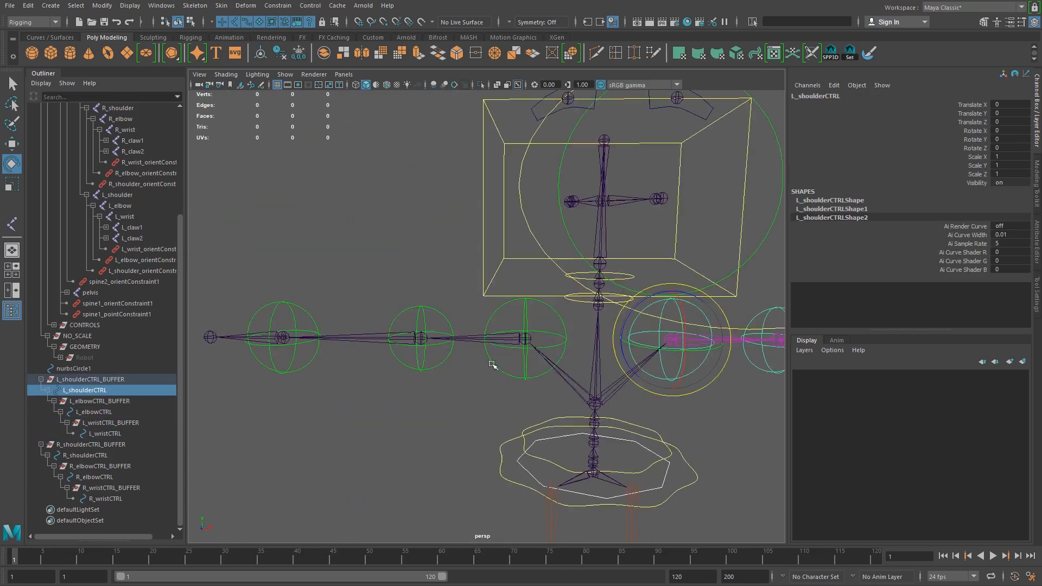
pyautogui.click(490, 319)
pyautogui.moveTo(493, 332); pyautogui.dragTo(391, 486)
pyautogui.click(434, 385)
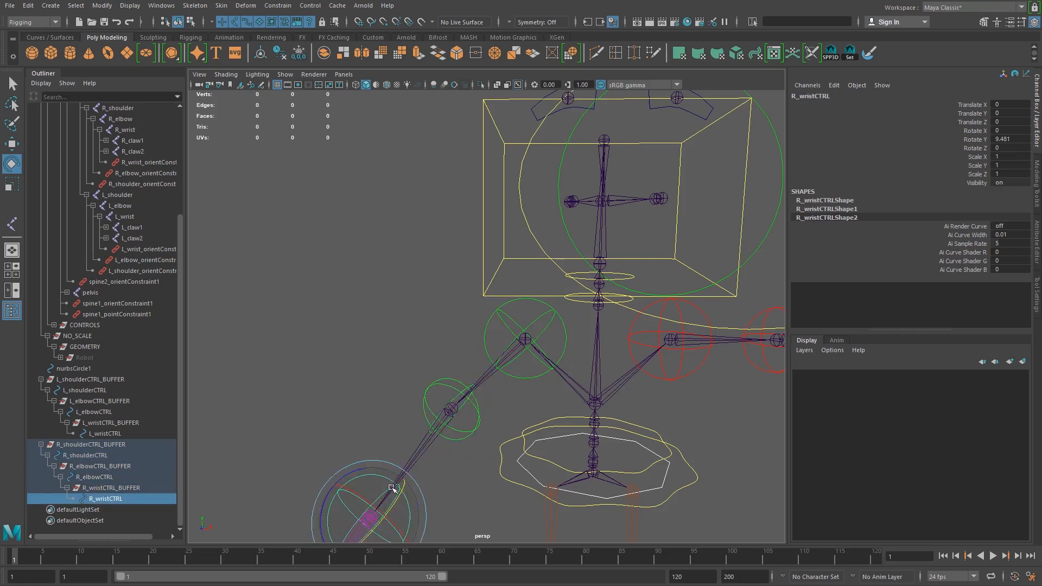
pyautogui.keyDown('alt'); pyautogui.moveTo(519, 463); pyautogui.dragTo(459, 397, button='middle'); pyautogui.keyUp('alt')
# Undo the test rotations of the right arm controls.
pyautogui.hotkey('ctrl', 'z')
pyautogui.hotkey('ctrl', 'z')
pyautogui.hotkey('ctrl', 'z')
pyautogui.hotkey('ctrl', 'z')
pyautogui.hotkey('ctrl', 'z')
pyautogui.hotkey('ctrl', 'z')
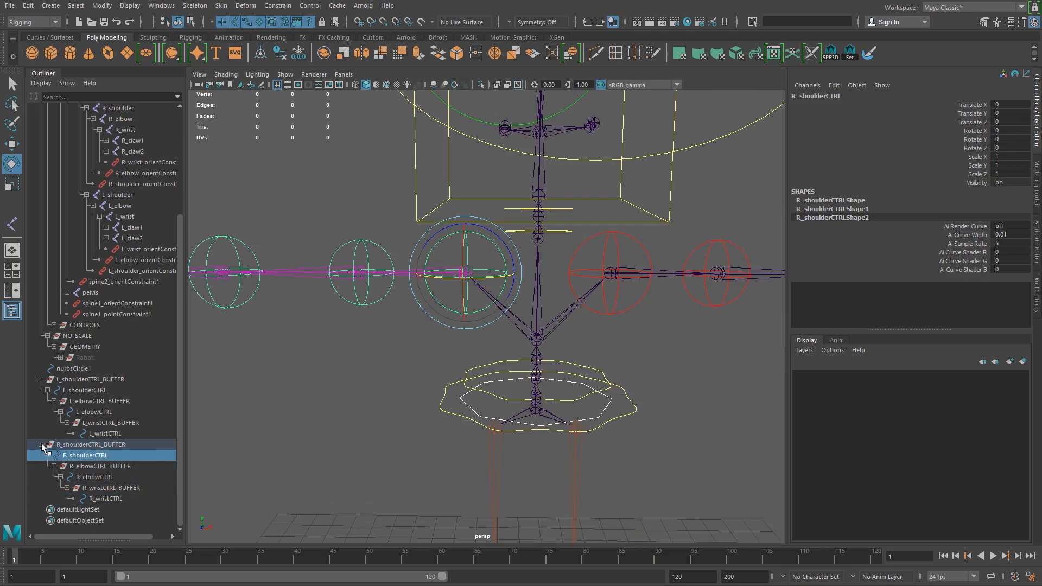
# Test-rotate the COG control to check how the arm controls react, and undo the rotation.
pyautogui.keyDown('alt'); pyautogui.moveTo(639, 446); pyautogui.dragTo(629, 413, button='middle'); pyautogui.keyUp('alt')
pyautogui.click(629, 401)
pyautogui.moveTo(548, 405); pyautogui.dragTo(522, 395)
pyautogui.hotkey('ctrl', 'z')
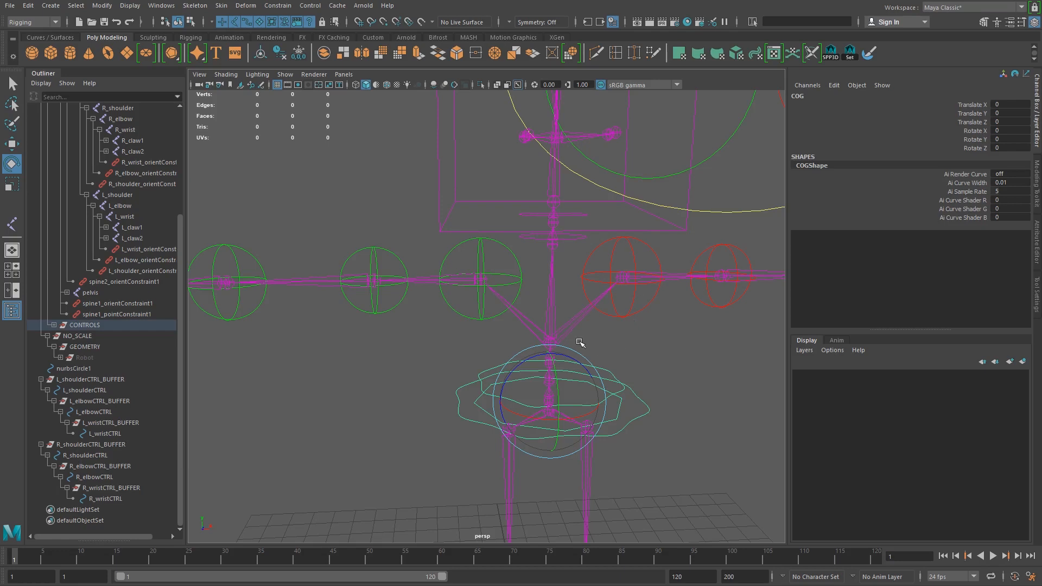
# Parent-constrain L_shoulderCTRL_BUFFER to the spine4 joint.
pyautogui.click(551, 336)
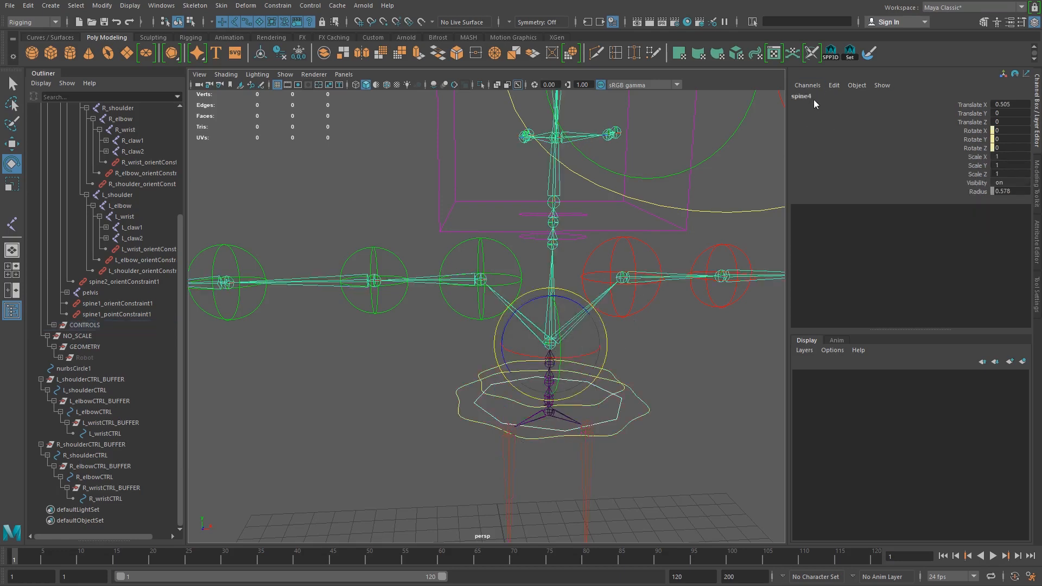
pyautogui.press('f')
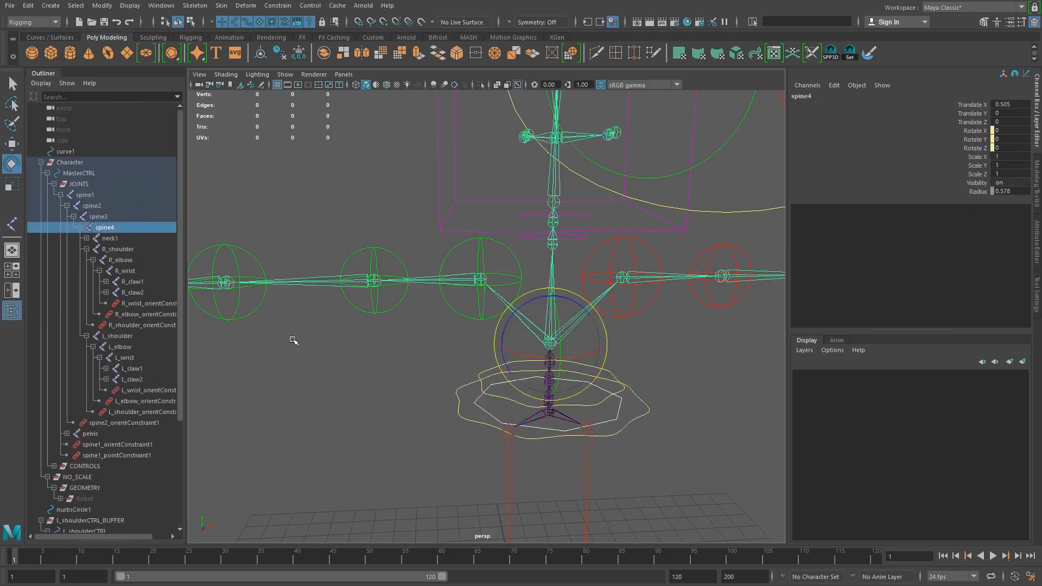
pyautogui.press('f')
pyautogui.scroll(-4, 100, 371)
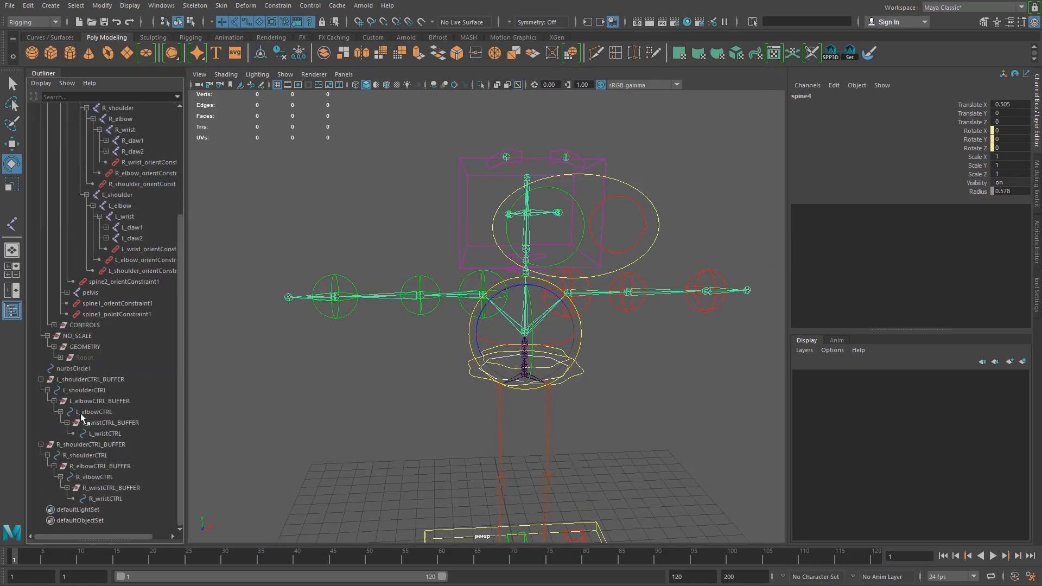
pyautogui.click(82, 378)
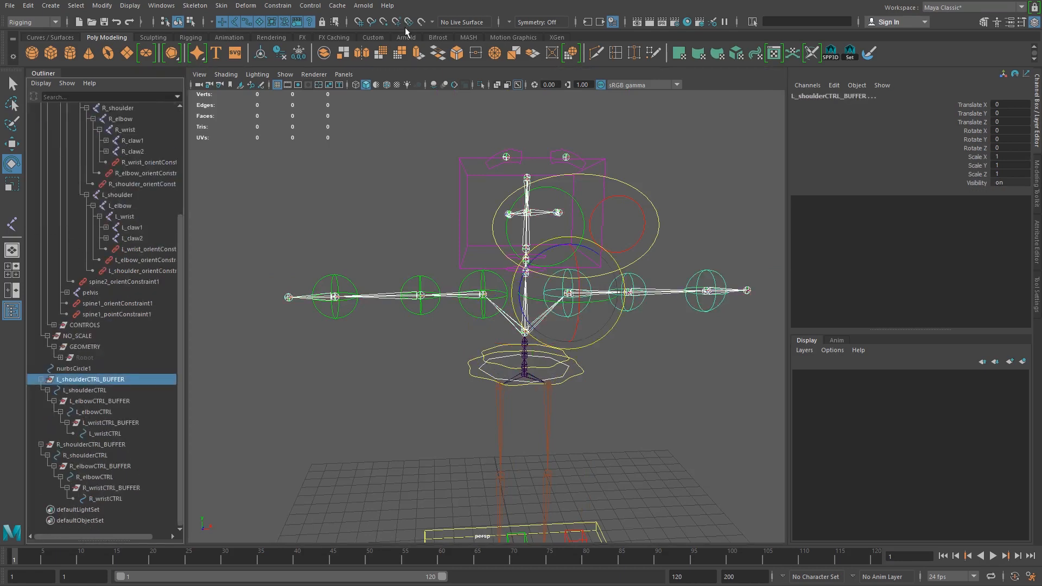
pyautogui.click(279, 5)
pyautogui.click(300, 35)
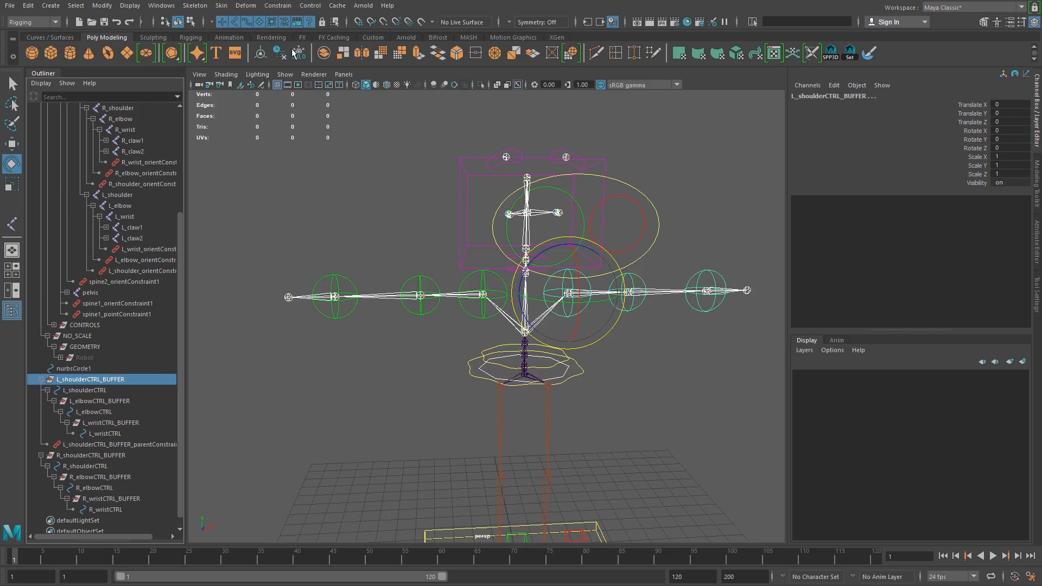
# Parent-constrain R_shoulderCTRL_BUFFER to the spine4 joint.
pyautogui.keyDown('alt'); pyautogui.moveTo(477, 387); pyautogui.dragTo(450, 432, button='middle'); pyautogui.keyUp('alt')
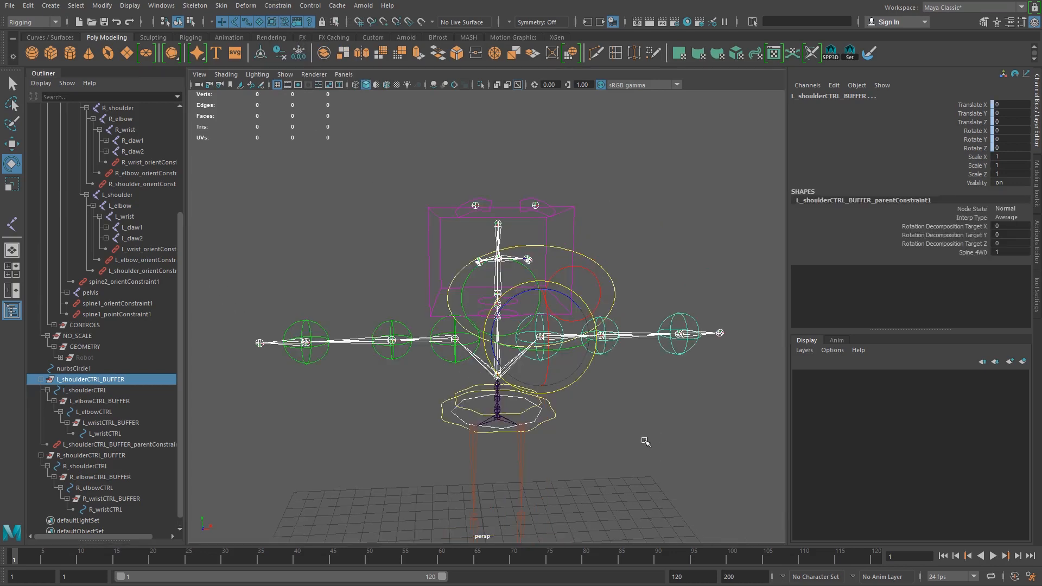
pyautogui.click(640, 439)
pyautogui.click(509, 373)
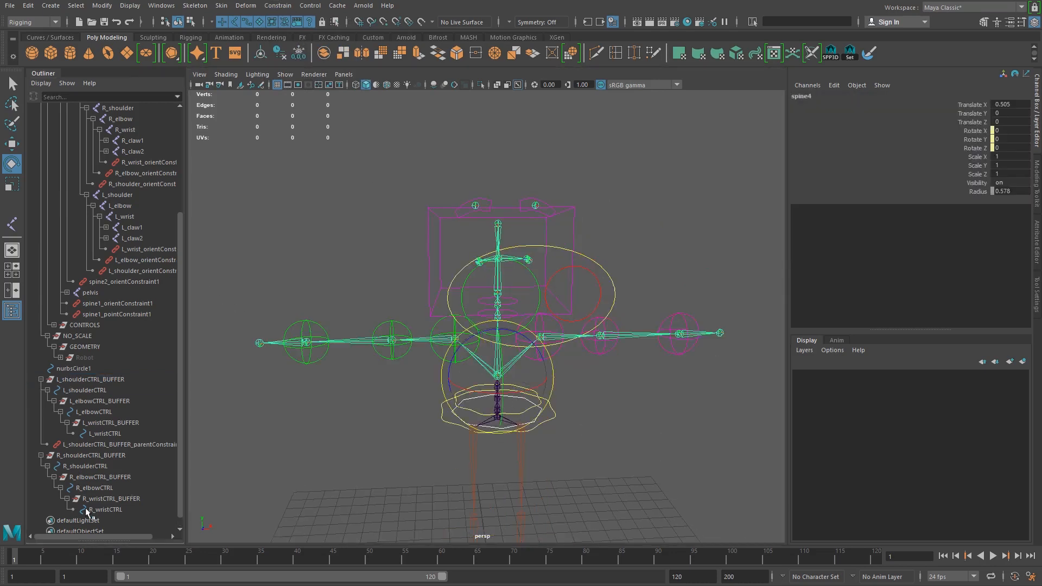
pyautogui.click(65, 455)
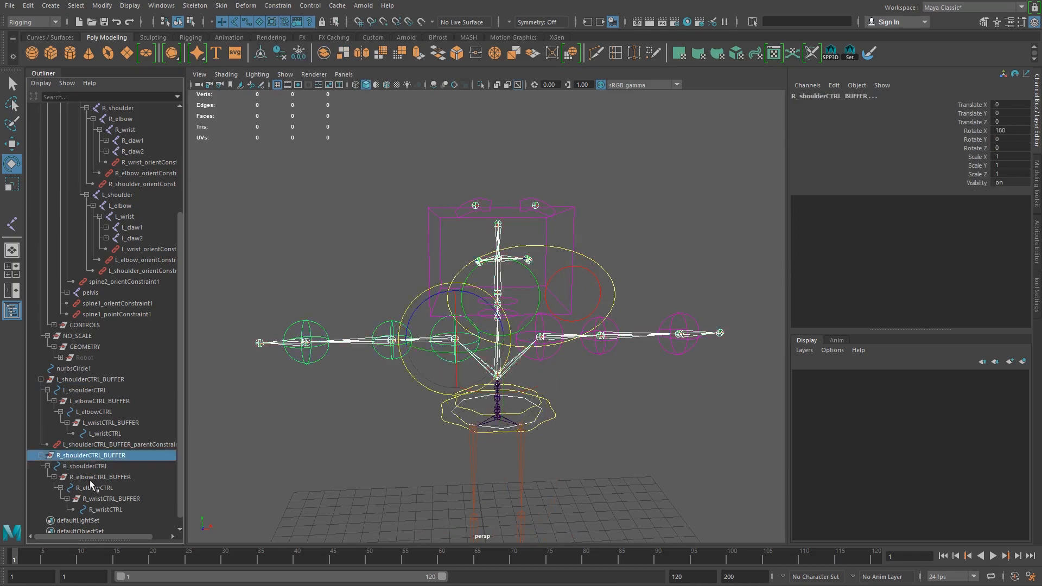
pyautogui.click(277, 6)
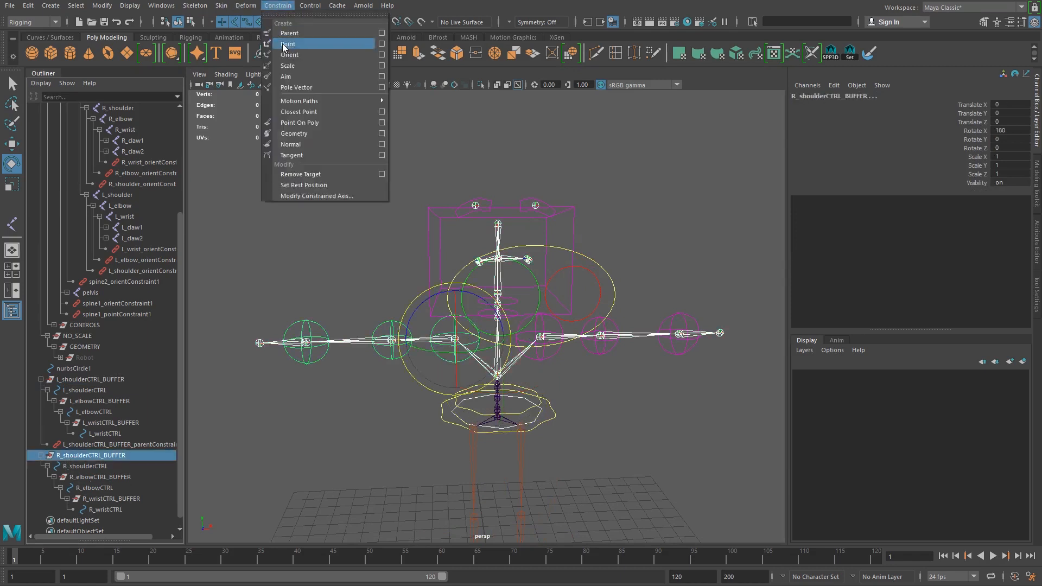
pyautogui.click(295, 34)
# Test-rotate the COG control with both shoulder buffers constrained and inspect the rig from the side.
pyautogui.click(551, 415)
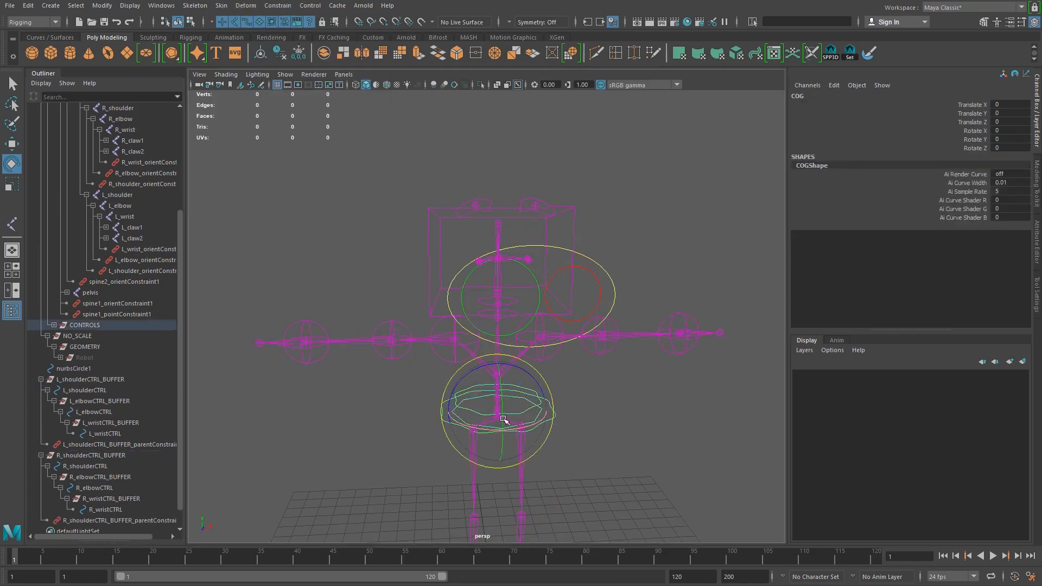
pyautogui.moveTo(500, 385); pyautogui.dragTo(522, 363)
pyautogui.keyDown('alt'); pyautogui.moveTo(641, 261); pyautogui.dragTo(464, 384); pyautogui.keyUp('alt')
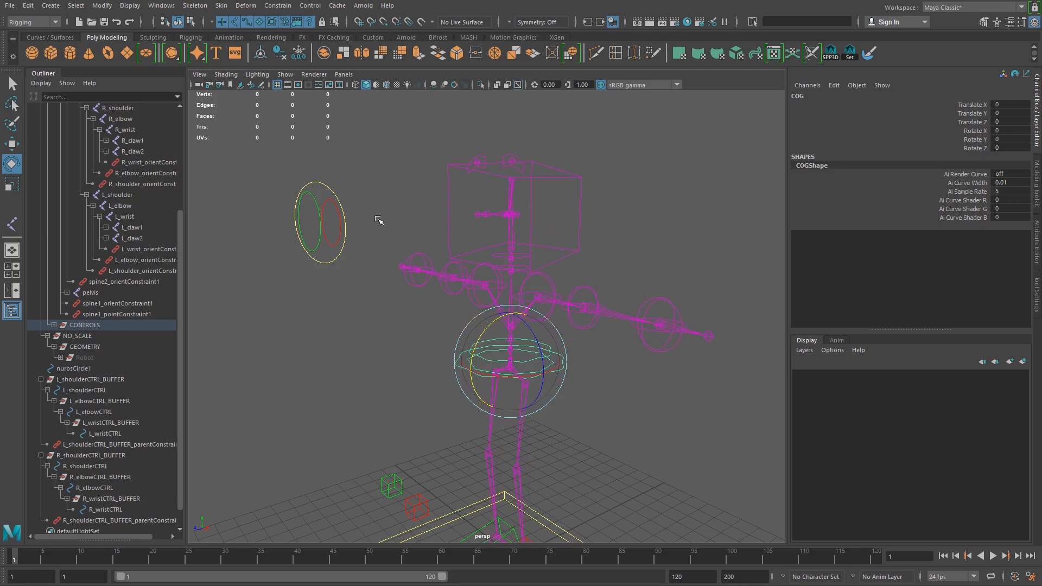
pyautogui.keyDown('alt'); pyautogui.moveTo(516, 348); pyautogui.dragTo(446, 300); pyautogui.keyUp('alt')
# Try moving eyeCTRL_MASTER away from the head to test the eye controls.
pyautogui.click(349, 256)
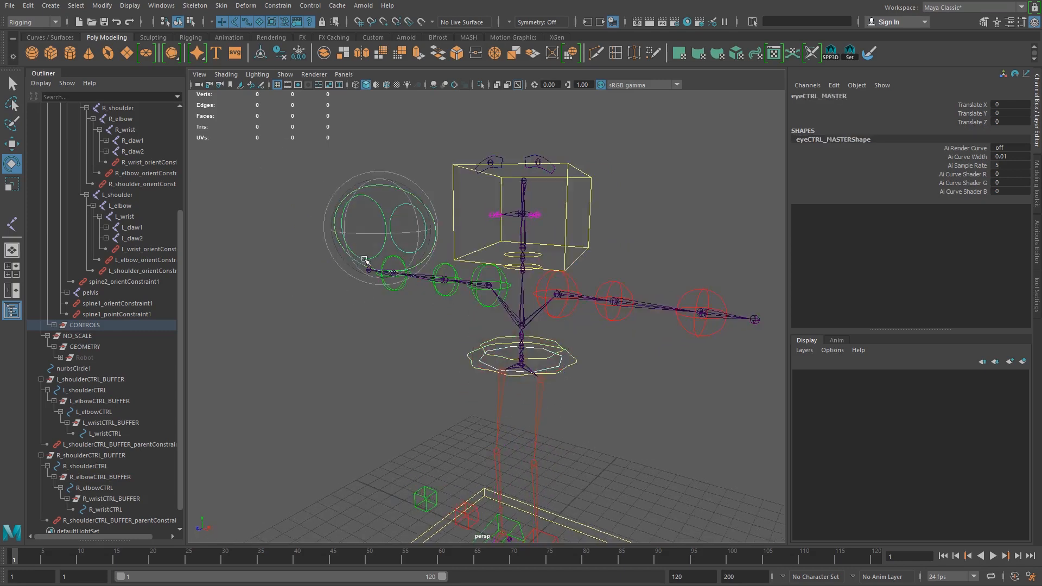
pyautogui.press('w')
pyautogui.moveTo(385, 228); pyautogui.dragTo(295, 222)
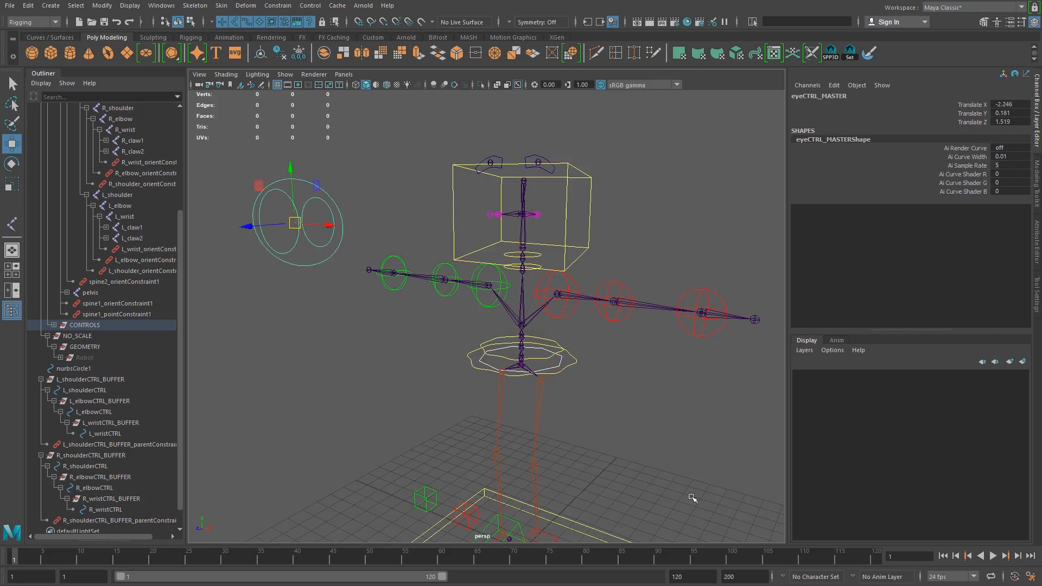
# Rotate the COG control once more as a test of the whole upper body, and undo the test changes.
pyautogui.click(567, 370)
pyautogui.press('e')
pyautogui.moveTo(534, 352)
pyautogui.mouseDown()
pyautogui.moveTo(540, 336)
pyautogui.moveTo(532, 355)
pyautogui.moveTo(543, 345)
pyautogui.mouseUp()
pyautogui.hotkey('ctrl', 'z')
pyautogui.hotkey('ctrl', 'z')
pyautogui.click(558, 372)
pyautogui.keyDown('alt'); pyautogui.moveTo(505, 390); pyautogui.dragTo(543, 374); pyautogui.keyUp('alt')
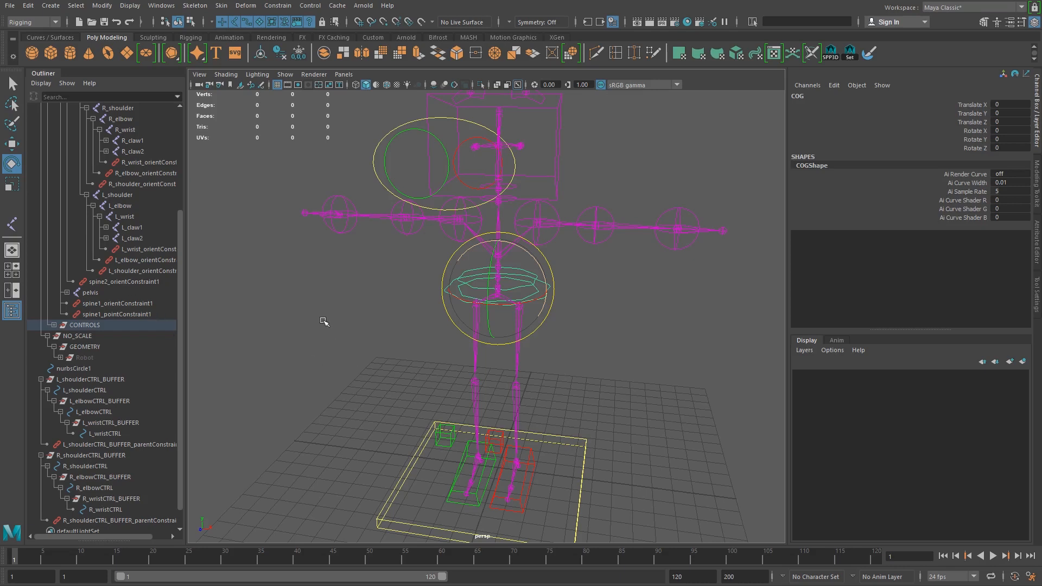
pyautogui.keyDown('alt'); pyautogui.moveTo(559, 295); pyautogui.dragTo(536, 325); pyautogui.keyUp('alt')
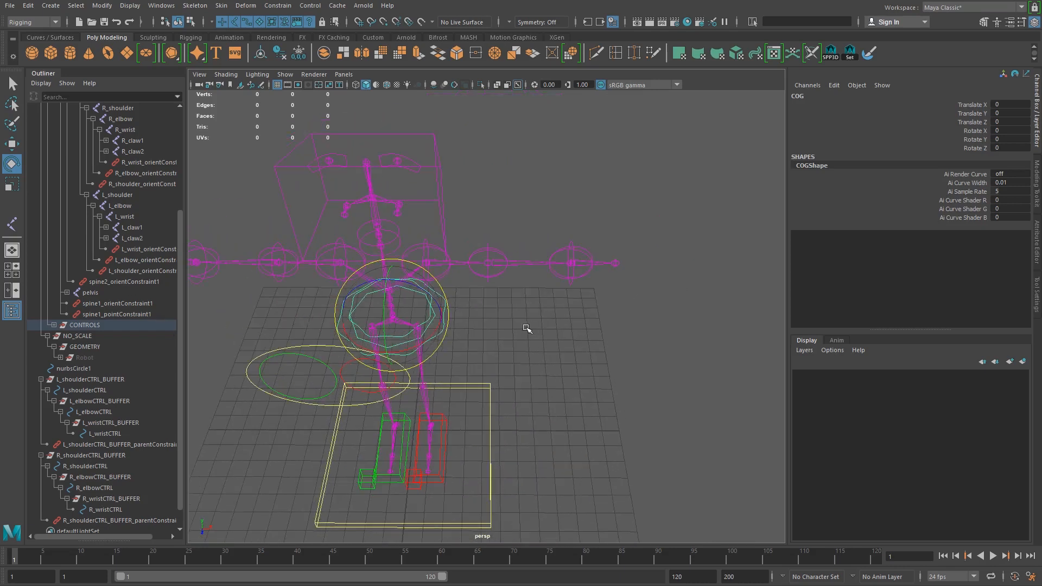
pyautogui.keyDown('alt'); pyautogui.moveTo(437, 446); pyautogui.dragTo(479, 432); pyautogui.keyUp('alt')
# Duplicate the small cube curve curve1 and snap the copy onto the left wrist joint.
pyautogui.click(481, 420)
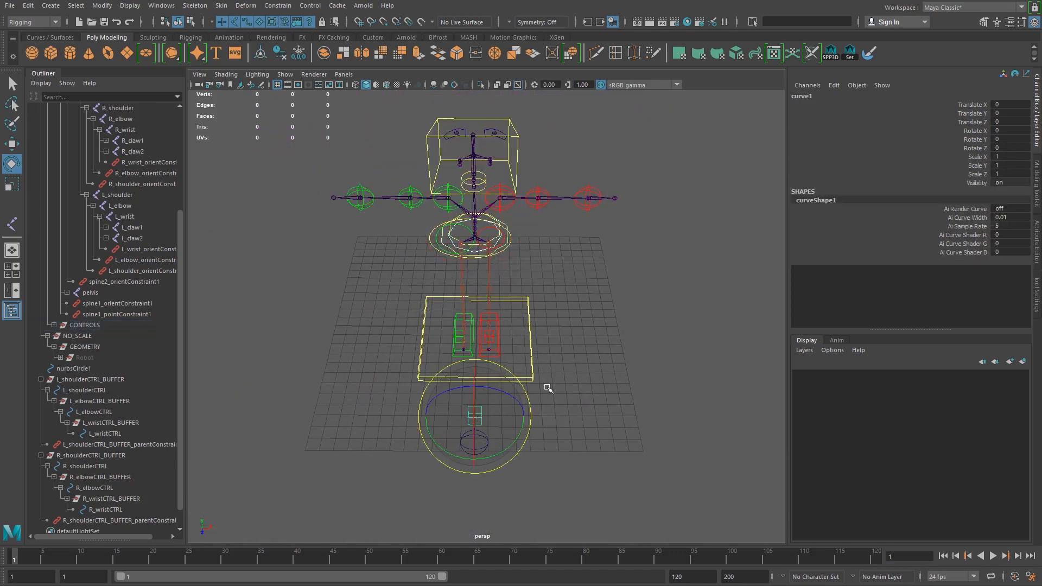
pyautogui.keyDown('alt'); pyautogui.moveTo(539, 350); pyautogui.dragTo(444, 400, button='middle'); pyautogui.keyUp('alt')
pyautogui.keyDown('alt'); pyautogui.moveTo(444, 400); pyautogui.dragTo(518, 415, button='right'); pyautogui.keyUp('alt')
pyautogui.keyDown('alt'); pyautogui.moveTo(516, 414); pyautogui.dragTo(561, 321, button='middle'); pyautogui.keyUp('alt')
pyautogui.hotkey('ctrl', 'd')
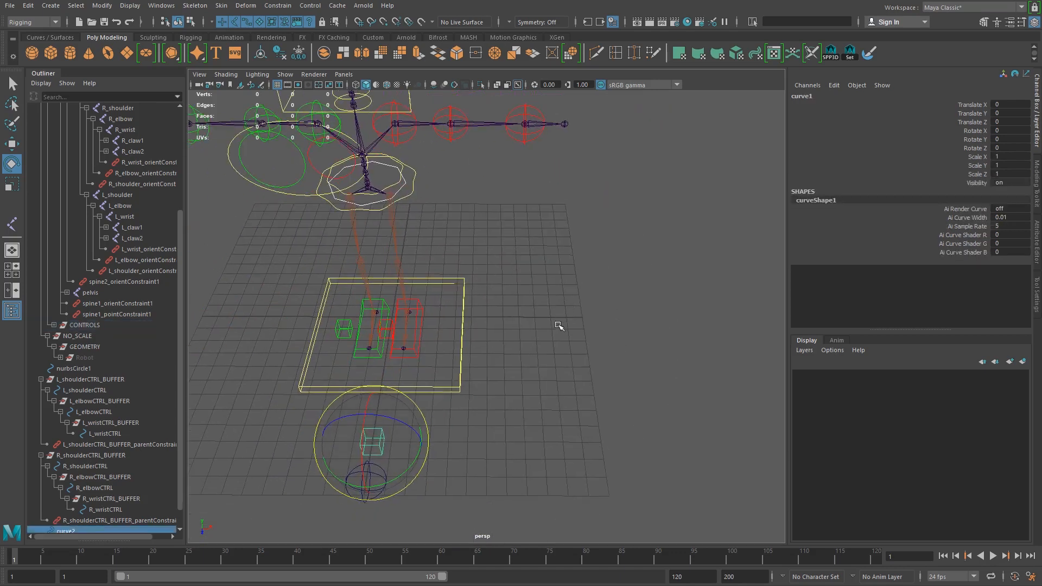
pyautogui.press('w')
pyautogui.press('v')
pyautogui.moveTo(524, 127); pyautogui.dragTo(528, 126, button='middle')
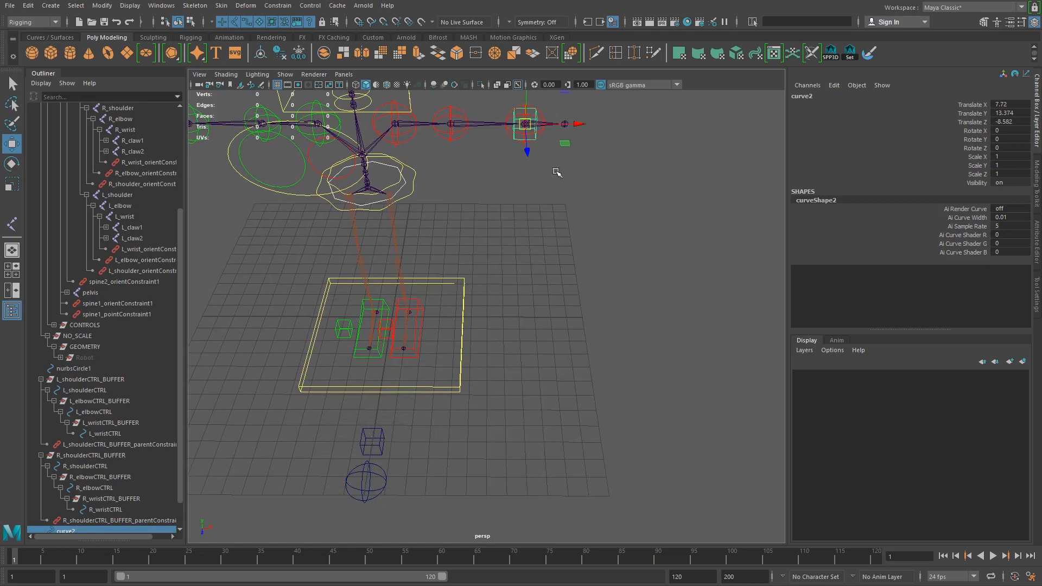
# Unhide the Robot geometry so that the left claw mesh shows around the wrist.
pyautogui.keyDown('alt'); pyautogui.moveTo(556, 172); pyautogui.dragTo(520, 325, button='middle'); pyautogui.keyUp('alt')
pyautogui.keyDown('alt'); pyautogui.moveTo(520, 324); pyautogui.dragTo(631, 358, button='right'); pyautogui.keyUp('alt')
pyautogui.keyDown('alt'); pyautogui.moveTo(501, 275); pyautogui.dragTo(530, 294); pyautogui.keyUp('alt')
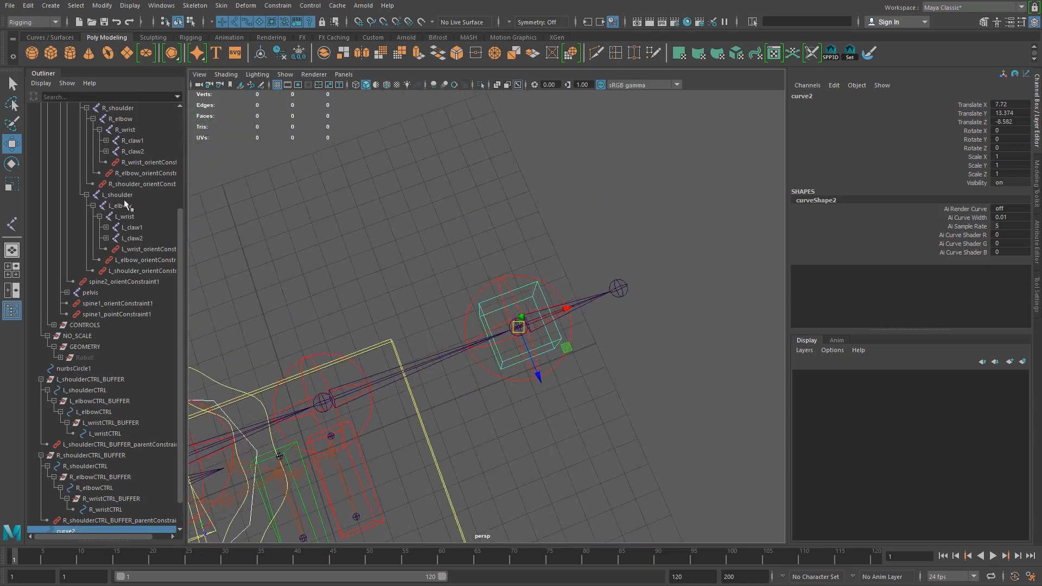
pyautogui.scroll(-1, 129, 429)
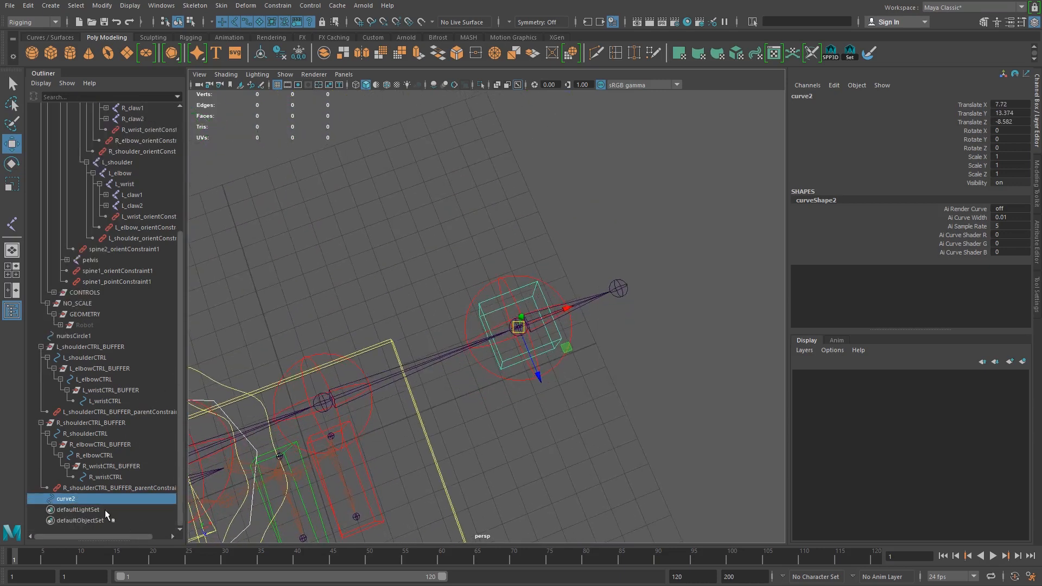
pyautogui.scroll(5, 171, 532)
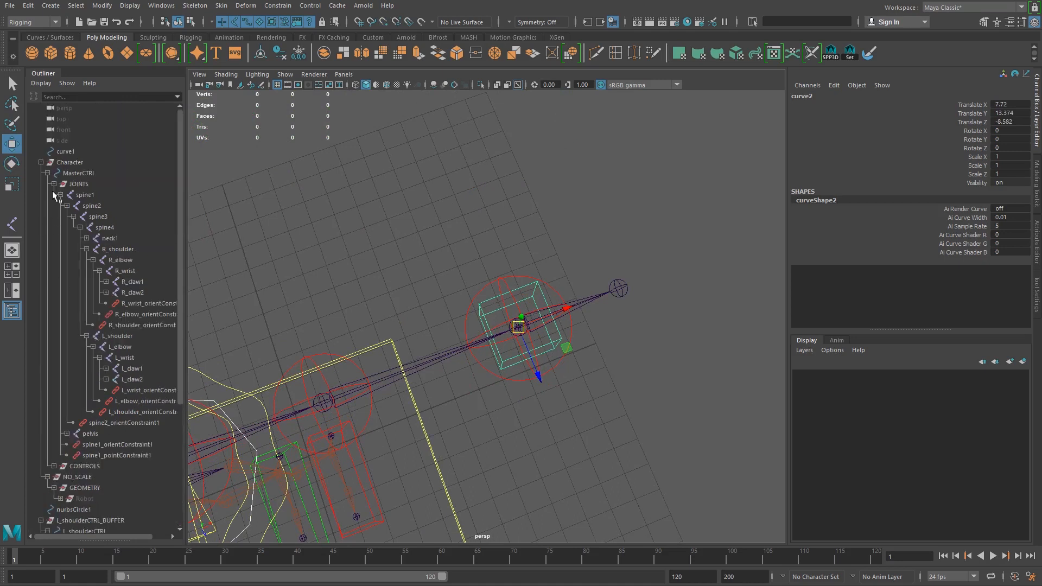
pyautogui.scroll(-5, 107, 482)
pyautogui.click(85, 324)
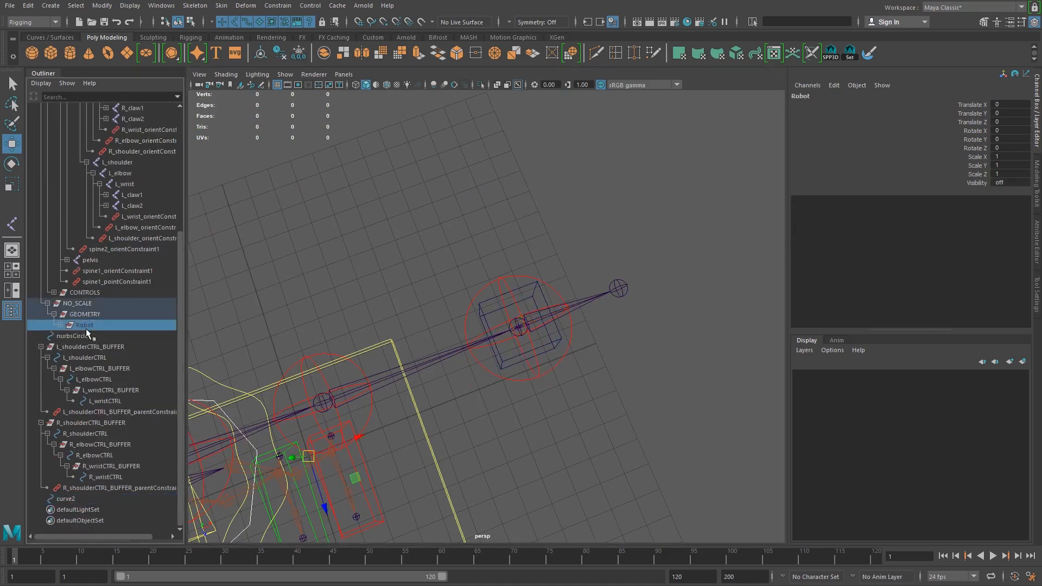
pyautogui.hotkey('shift', 'h')
pyautogui.click(598, 339)
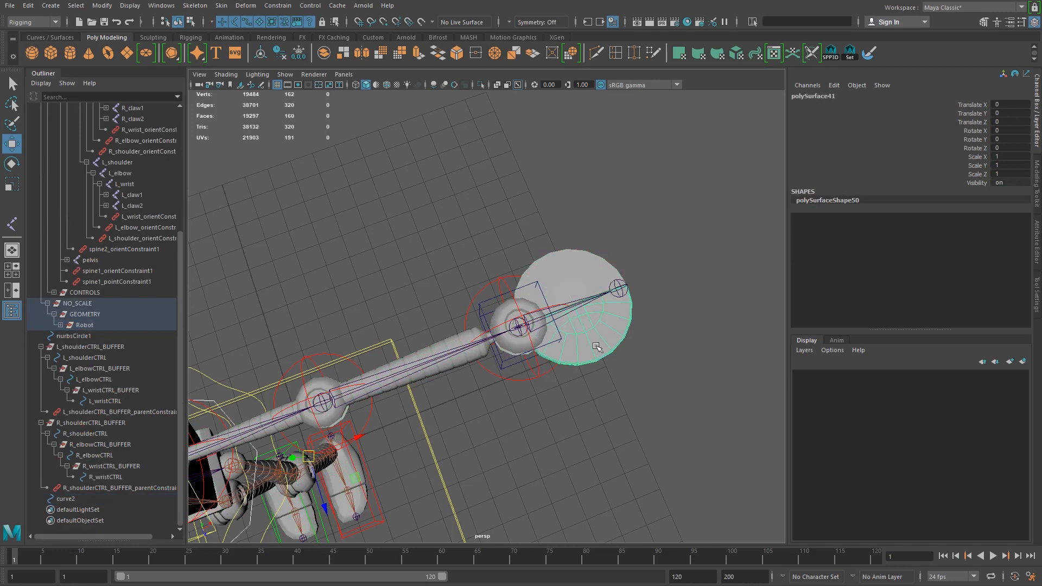
pyautogui.keyDown('alt'); pyautogui.moveTo(594, 351); pyautogui.dragTo(543, 376, button='middle'); pyautogui.keyUp('alt')
# Move the duplicated cube curve onto the front half of the left claw, to Translate X 8.209 and Translate Z -8.019.
pyautogui.click(448, 388)
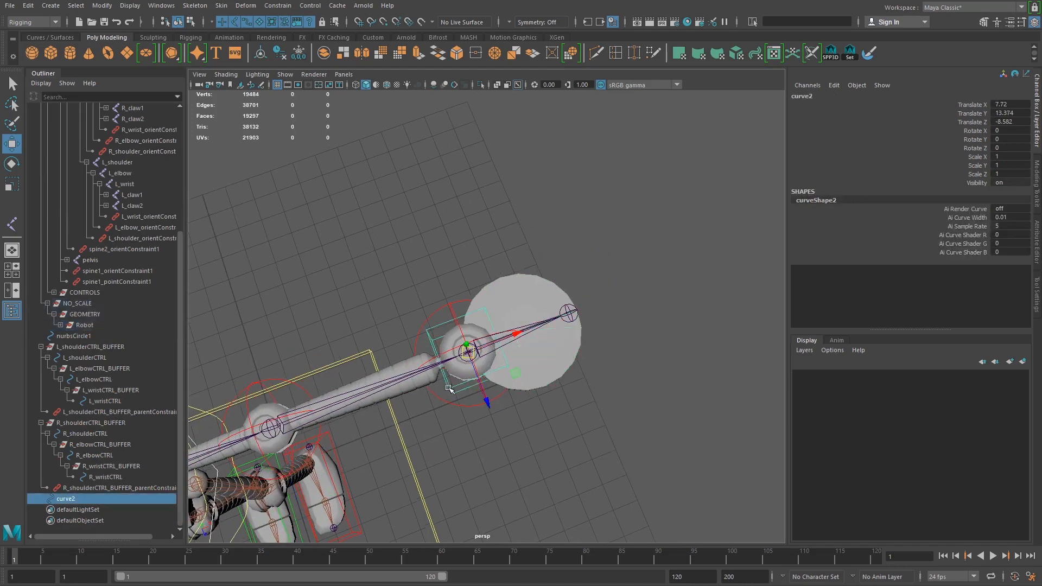
pyautogui.moveTo(515, 336); pyautogui.dragTo(543, 323)
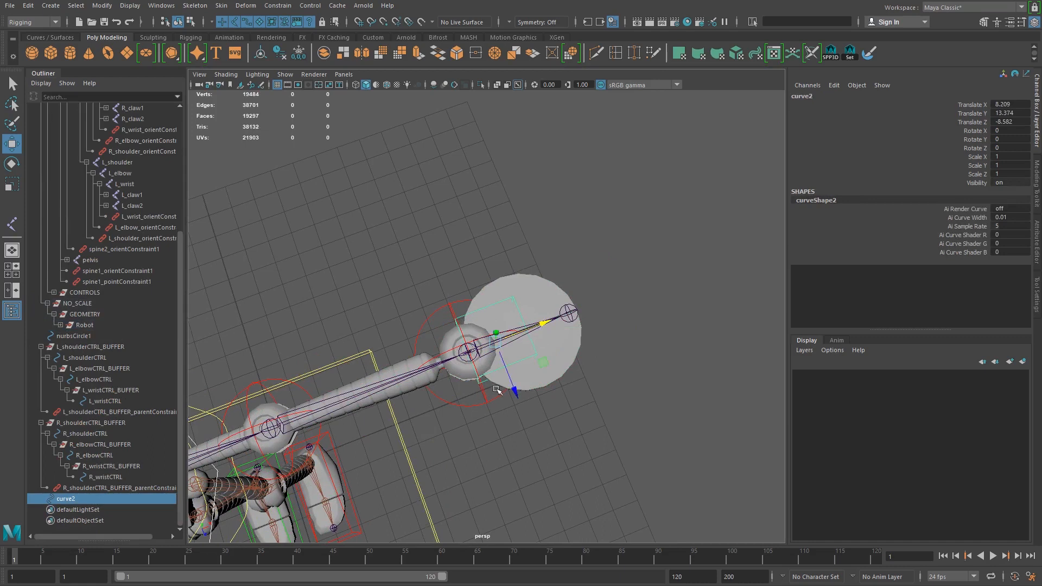
pyautogui.moveTo(514, 391); pyautogui.dragTo(532, 421)
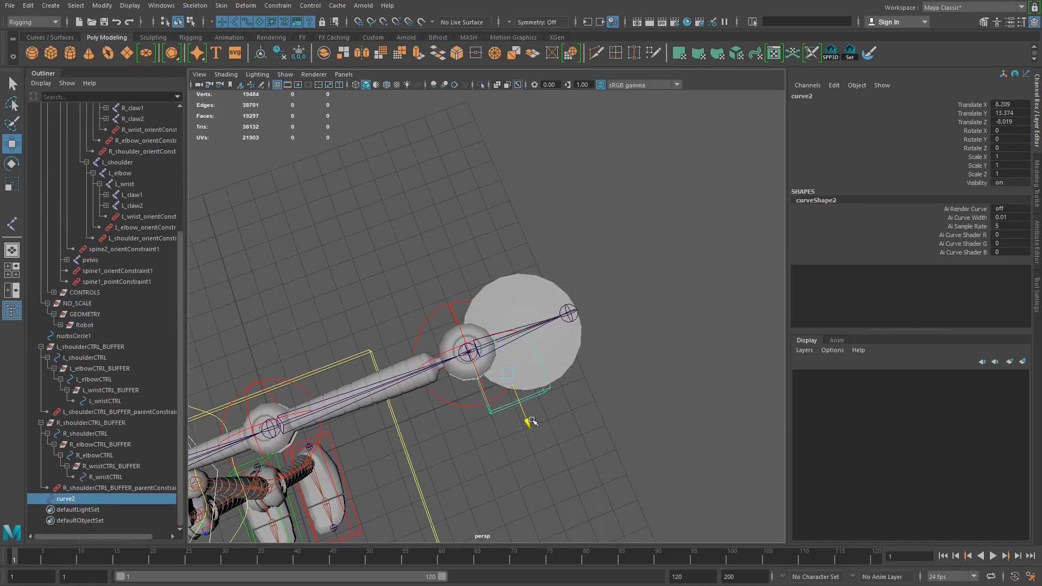
# Edit the cube curve's control vertices, shifting the front wrist-side corner outward along X to follow the claw's outline.
pyautogui.scroll(3, 529, 434)
pyautogui.click(530, 513)
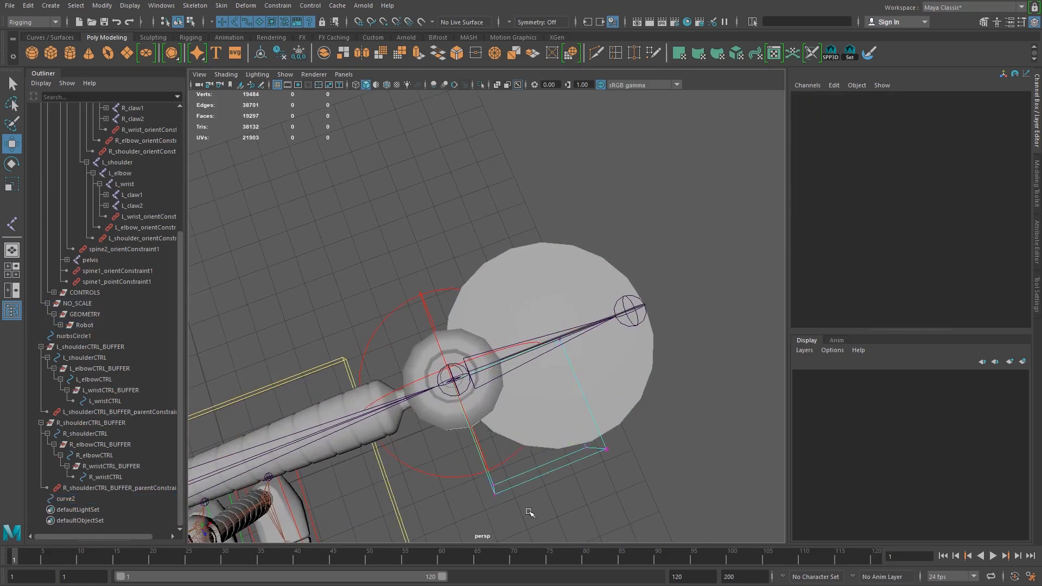
pyautogui.moveTo(652, 480); pyautogui.dragTo(567, 423)
pyautogui.scroll(1, 553, 429)
pyautogui.keyDown('alt'); pyautogui.moveTo(605, 413); pyautogui.dragTo(575, 351, button='middle'); pyautogui.keyUp('alt')
pyautogui.scroll(2, 553, 429)
pyautogui.moveTo(403, 354); pyautogui.dragTo(455, 415)
pyautogui.hotkey('ctrl', 'z')
pyautogui.moveTo(485, 365); pyautogui.dragTo(517, 352)
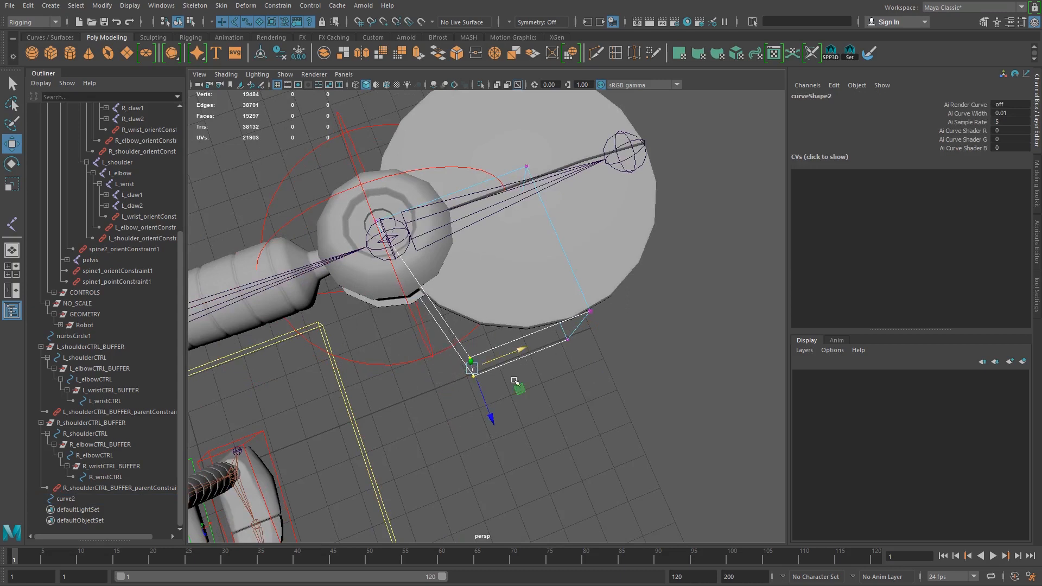
# Turn off the display of joints in the viewport.
pyautogui.keyDown('alt'); pyautogui.moveTo(529, 360); pyautogui.dragTo(483, 416, button='middle'); pyautogui.keyUp('alt')
pyautogui.keyDown('alt'); pyautogui.moveTo(408, 306); pyautogui.dragTo(409, 301); pyautogui.keyUp('alt')
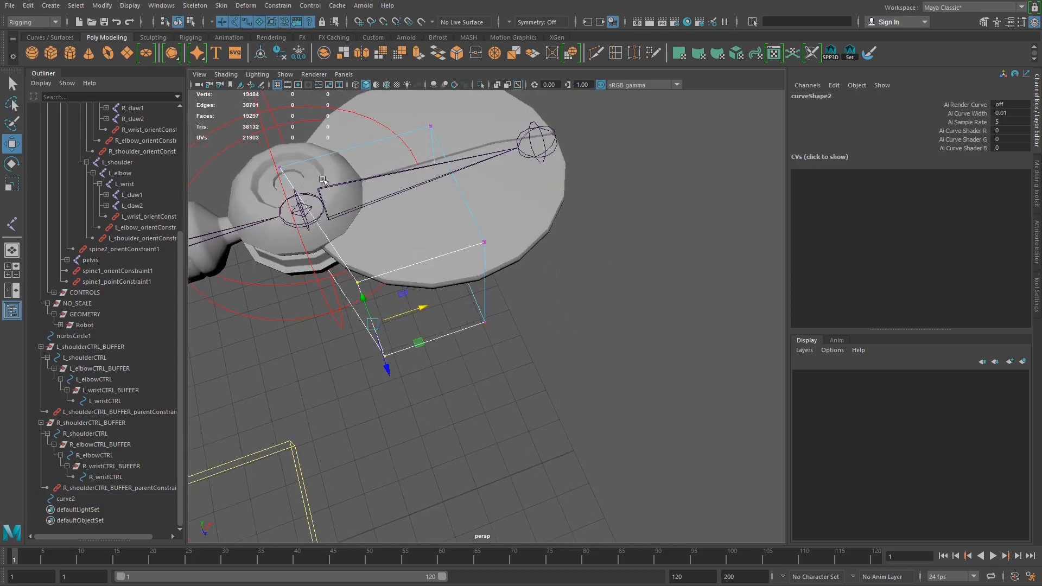
pyautogui.click(281, 75)
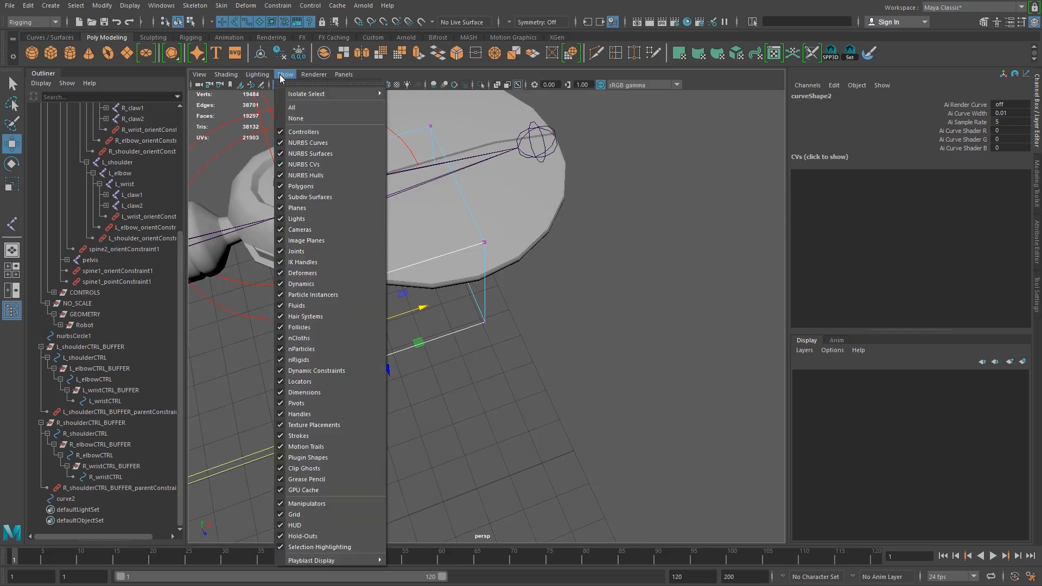
pyautogui.click(293, 251)
# Move the cube curve's outer control vertices toward the claw tip and adjust its front outer corner to enclose the claw half.
pyautogui.scroll(-3, 498, 249)
pyautogui.keyDown('alt'); pyautogui.moveTo(498, 249); pyautogui.dragTo(484, 264); pyautogui.keyUp('alt')
pyautogui.keyDown('alt'); pyautogui.moveTo(483, 280); pyautogui.dragTo(486, 156, button='middle'); pyautogui.keyUp('alt')
pyautogui.moveTo(441, 192); pyautogui.dragTo(567, 347)
pyautogui.moveTo(520, 276); pyautogui.dragTo(615, 257)
pyautogui.moveTo(671, 373); pyautogui.dragTo(547, 283)
pyautogui.moveTo(632, 334); pyautogui.dragTo(586, 349, button='middle')
pyautogui.keyDown('alt'); pyautogui.moveTo(586, 349); pyautogui.dragTo(520, 257); pyautogui.keyUp('alt')
# Return to object mode and flatten the reshaped cube curve to Scale Y 0.622.
pyautogui.press('F8')
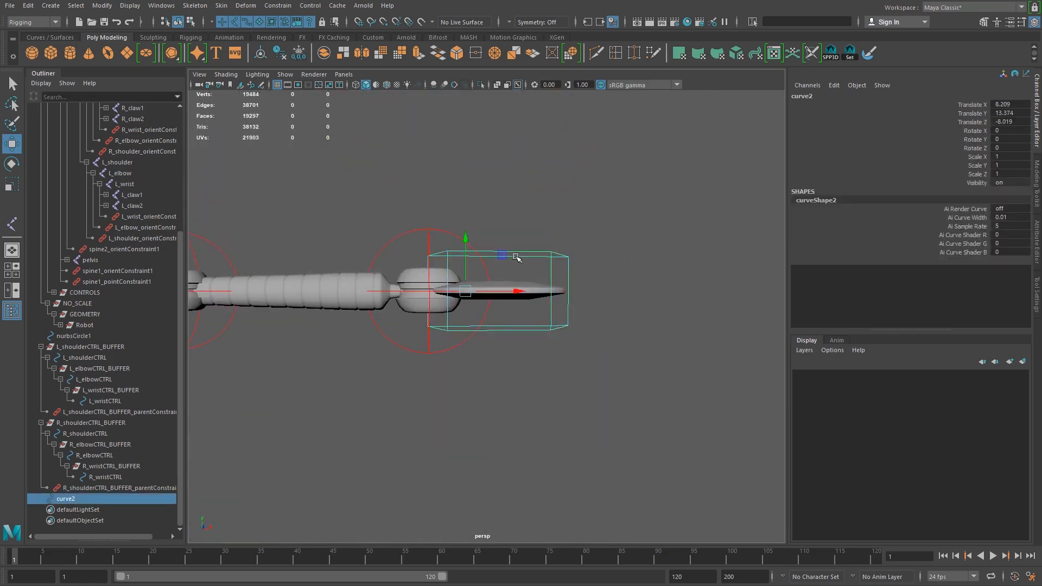
pyautogui.press('r')
pyautogui.moveTo(465, 242); pyautogui.dragTo(228, 106)
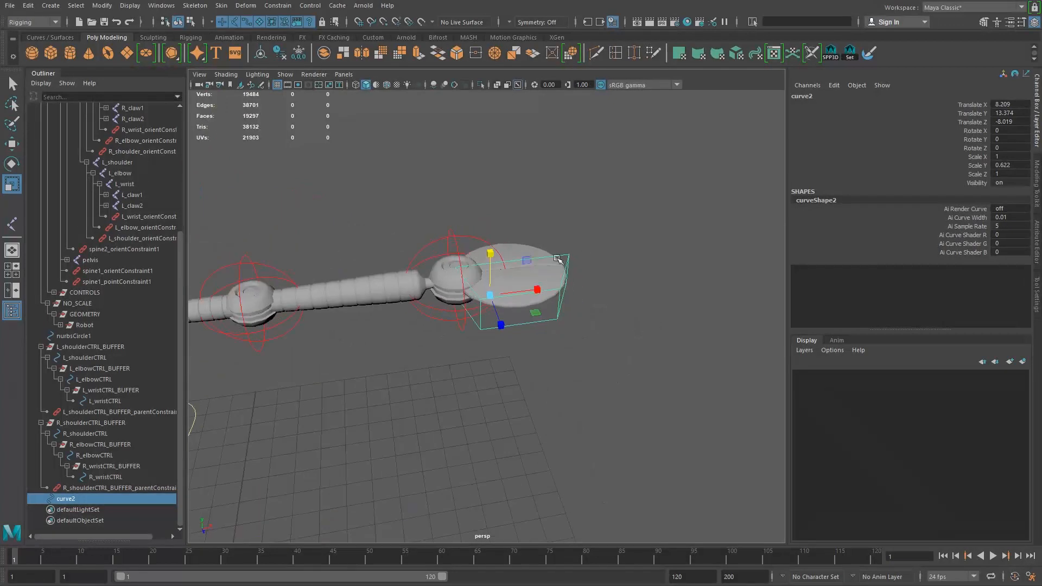
# Turn the display of joints back on and hide the Robot geometry.
pyautogui.click(285, 74)
pyautogui.click(290, 251)
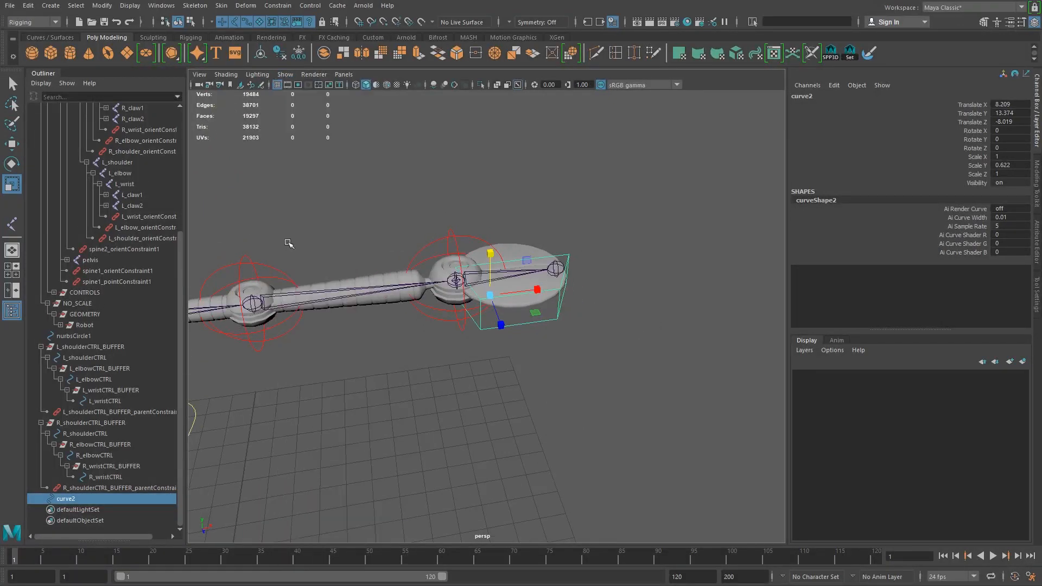
pyautogui.click(85, 326)
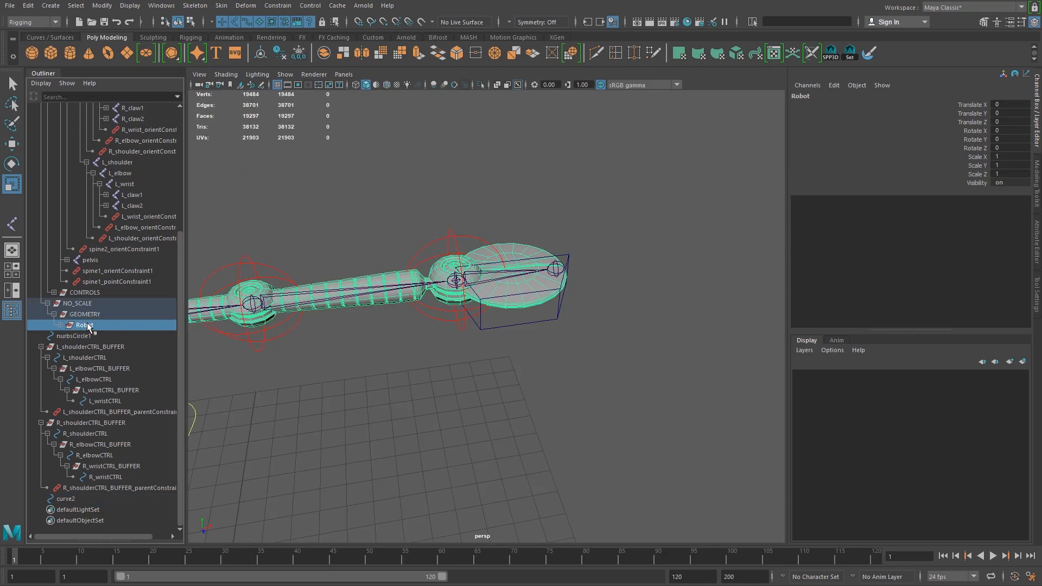
pyautogui.hotkey('ctrl', 'h')
# Snap the pivot of the claw-shaped cube curve to the left wrist joint.
pyautogui.keyDown('alt'); pyautogui.moveTo(621, 323); pyautogui.dragTo(517, 332); pyautogui.keyUp('alt')
pyautogui.click(548, 325)
pyautogui.scroll(3, 517, 332)
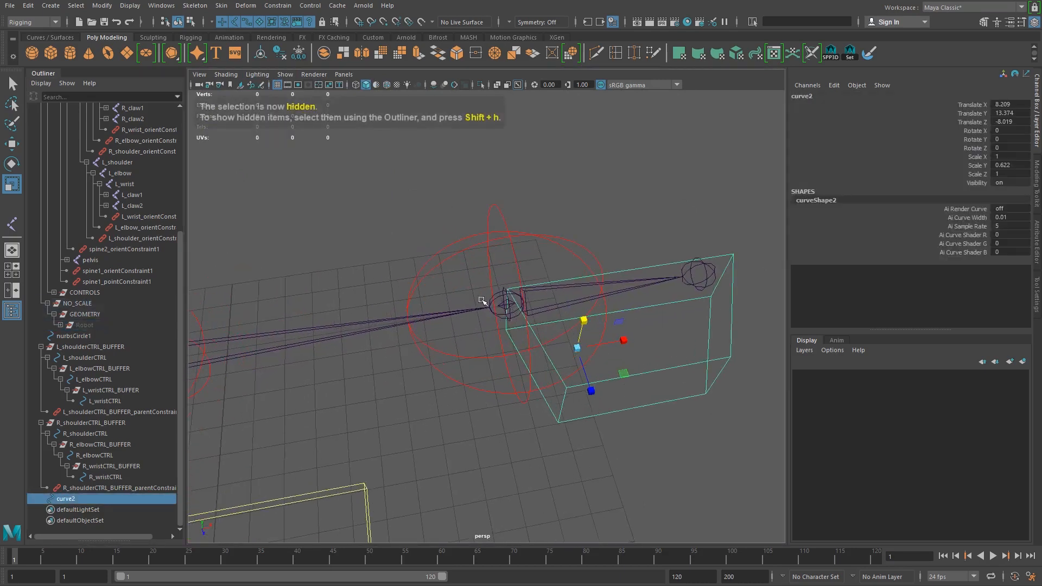
pyautogui.press('d')
pyautogui.press('v')
pyautogui.moveTo(485, 363); pyautogui.dragTo(498, 318, button='middle')
# Test-rotate the claw curve about its new pivot and undo the rotation.
pyautogui.scroll(-3, 536, 384)
pyautogui.keyDown('alt'); pyautogui.moveTo(536, 383); pyautogui.dragTo(442, 358); pyautogui.keyUp('alt')
pyautogui.press('e')
pyautogui.hotkey('ctrl', 'z')
pyautogui.press('w')
pyautogui.keyDown('alt'); pyautogui.moveTo(529, 362); pyautogui.dragTo(537, 356); pyautogui.keyUp('alt')
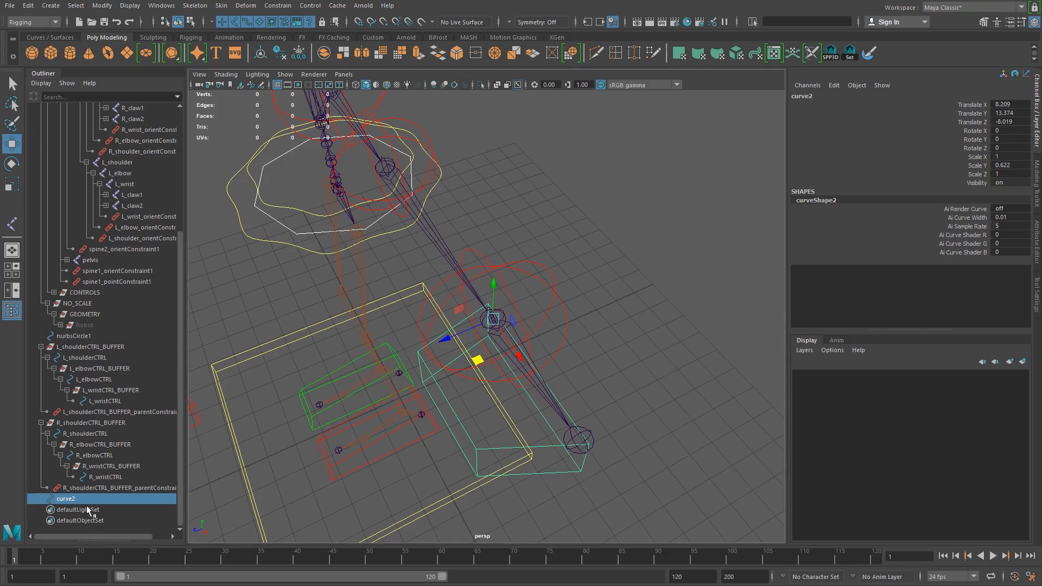
# Rename curve2 as L_claw1CTRL.
pyautogui.doubleClick(68, 499)
pyautogui.write('L_claw1')
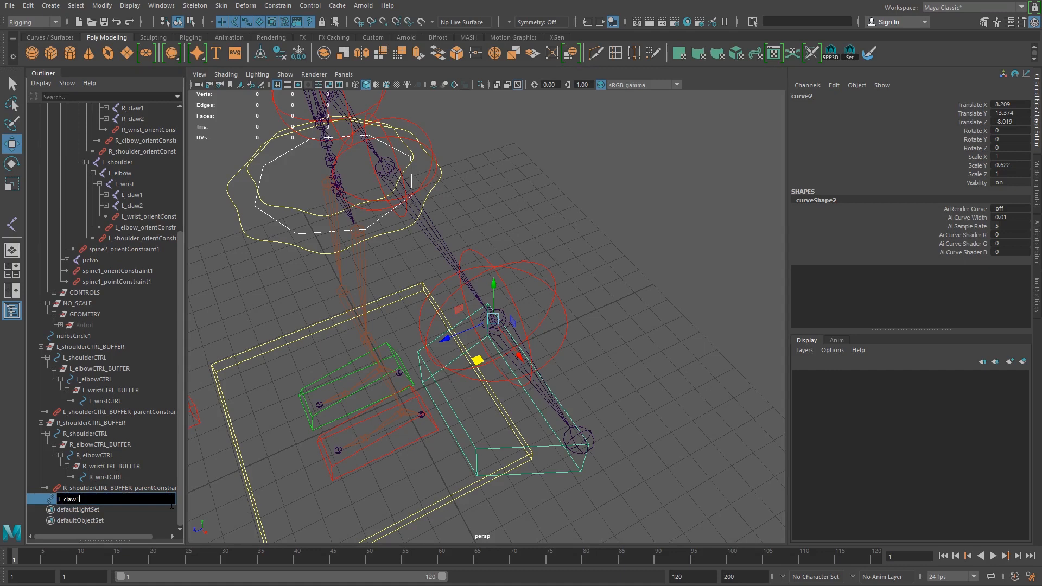
pyautogui.write('CTRL')
pyautogui.press('Return')
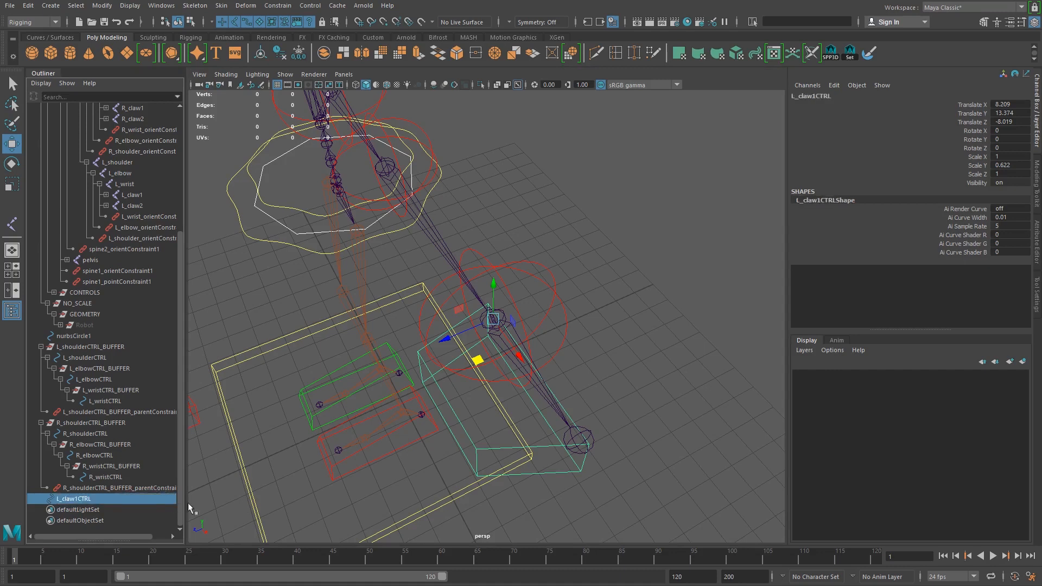
# Duplicate L_claw1CTRL and rename the copy as L_claw2CTRL.
pyautogui.hotkey('ctrl', 'd')
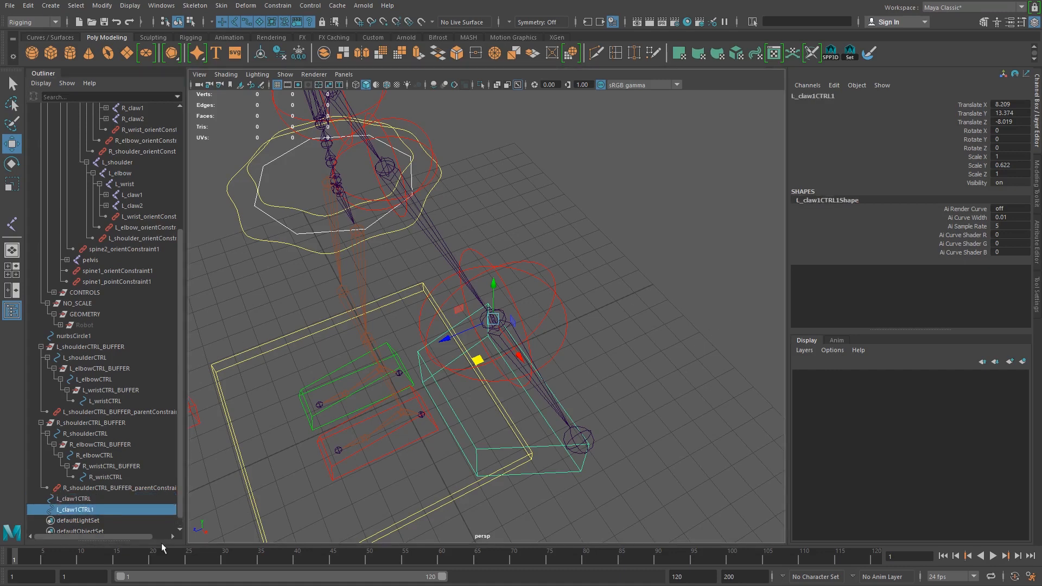
pyautogui.doubleClick(76, 510)
pyautogui.click(78, 510)
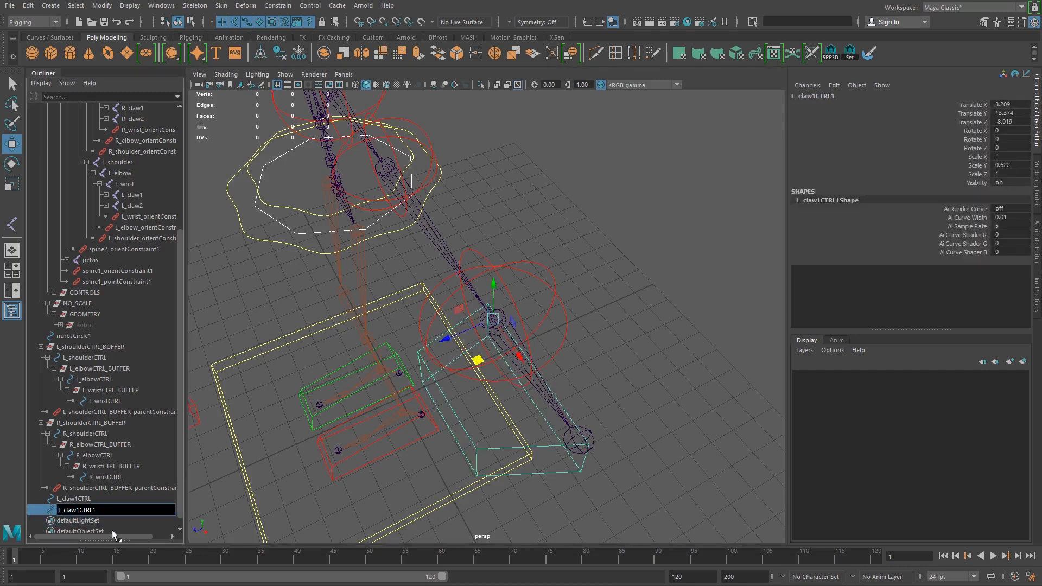
pyautogui.press('BackSpace')
pyautogui.write('2')
pyautogui.press('BackSpace')
pyautogui.press('Return')
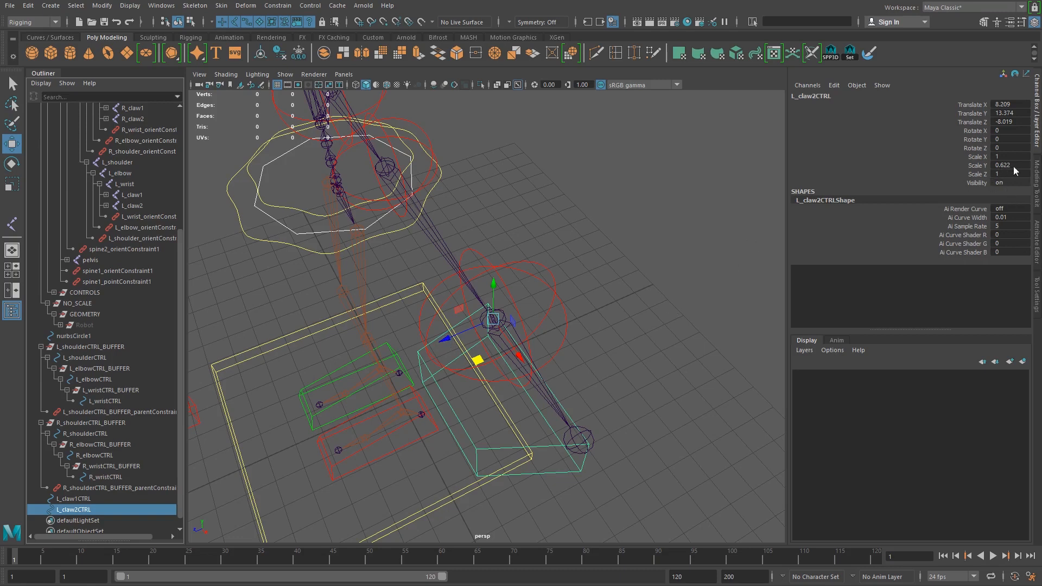
# Mirror L_claw2CTRL to the other half of the claw by setting its Scale Z to -1.
pyautogui.click(997, 174)
pyautogui.write('-1')
pyautogui.press('Return')
pyautogui.keyDown('alt'); pyautogui.moveTo(610, 392); pyautogui.dragTo(521, 399); pyautogui.keyUp('alt')
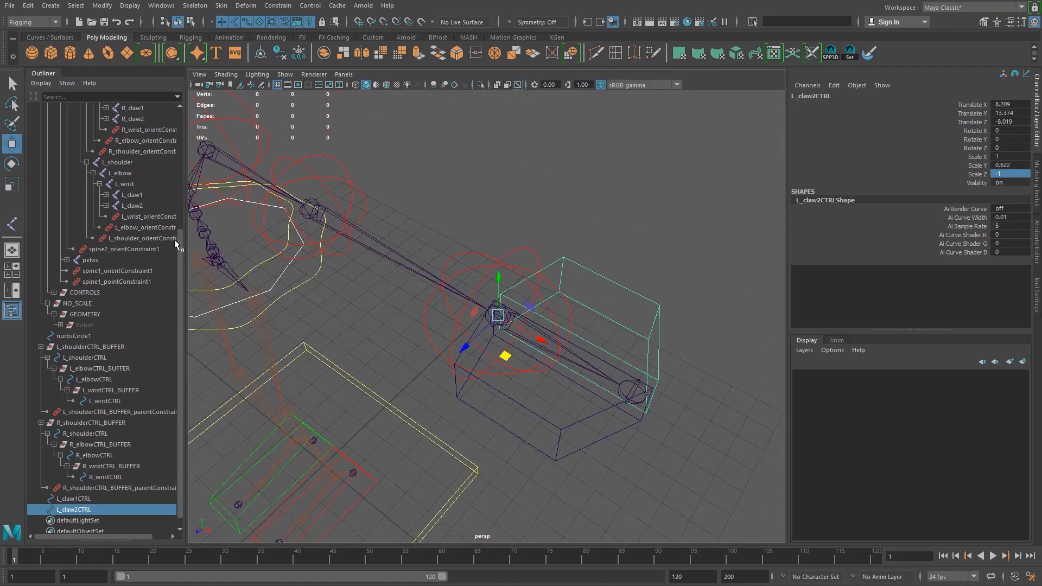
# Freeze the transformations of both L_claw1CTRL and L_claw2CTRL.
pyautogui.keyDown('shift'); pyautogui.click(82, 499); pyautogui.keyUp('shift')
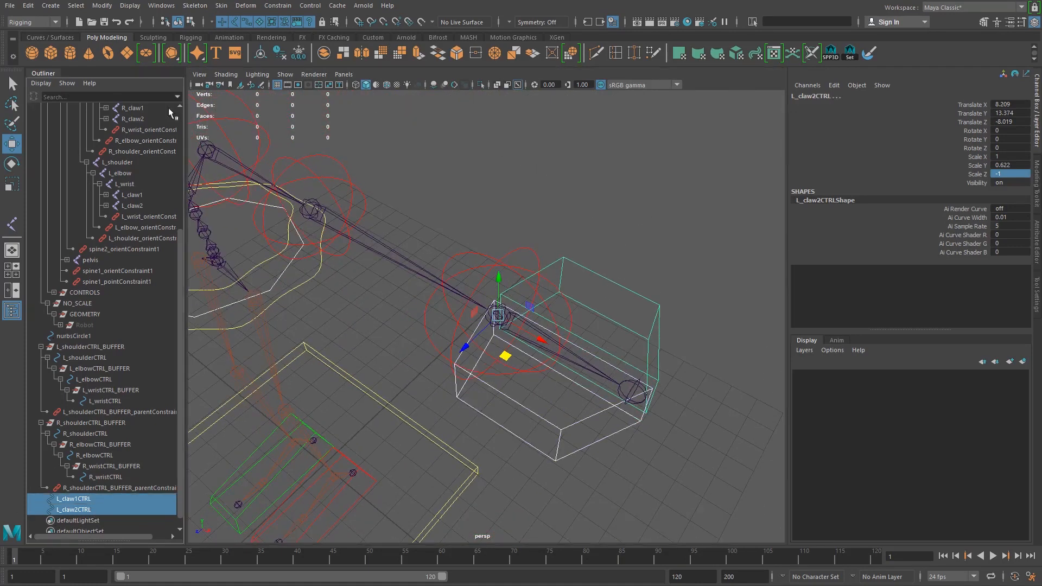
pyautogui.click(298, 54)
pyautogui.keyDown('alt'); pyautogui.moveTo(594, 400); pyautogui.dragTo(571, 393); pyautogui.keyUp('alt')
# Enable drawing overrides on L_claw1CTRL's shape and set its index color to red.
pyautogui.click(541, 448)
pyautogui.click(545, 434)
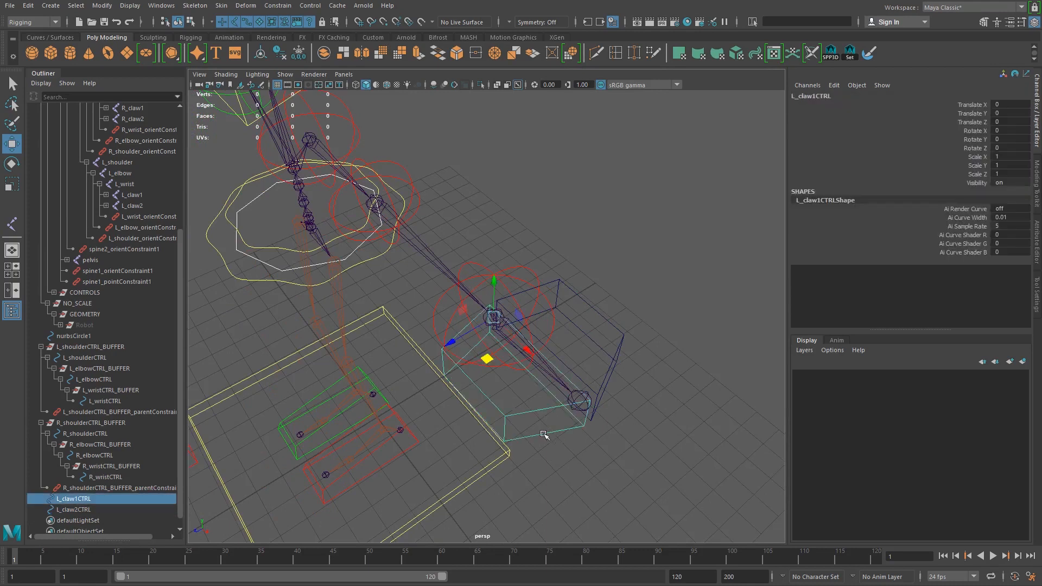
pyautogui.click(1037, 245)
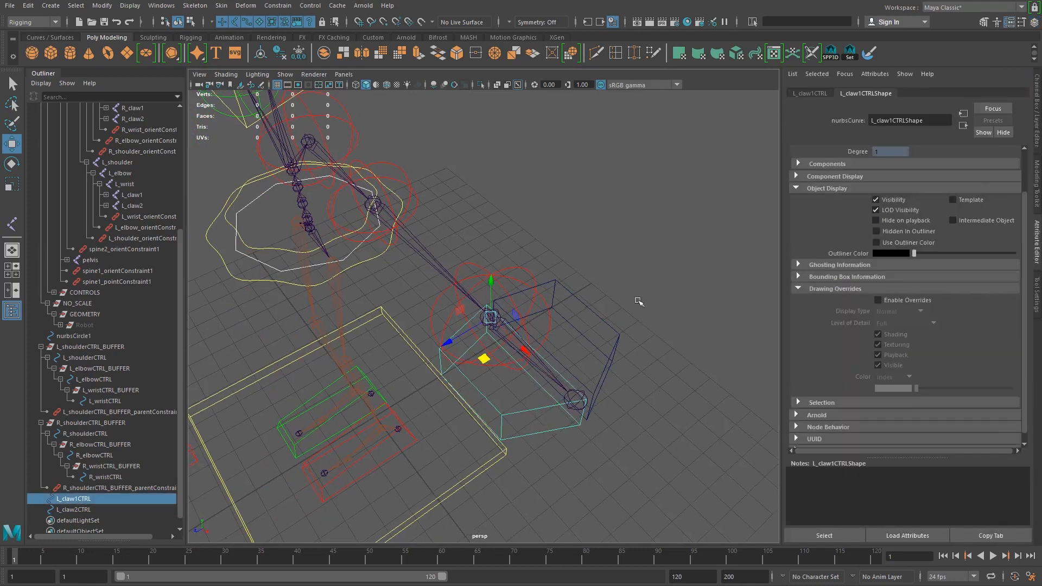
pyautogui.click(877, 299)
pyautogui.moveTo(932, 388); pyautogui.dragTo(955, 389)
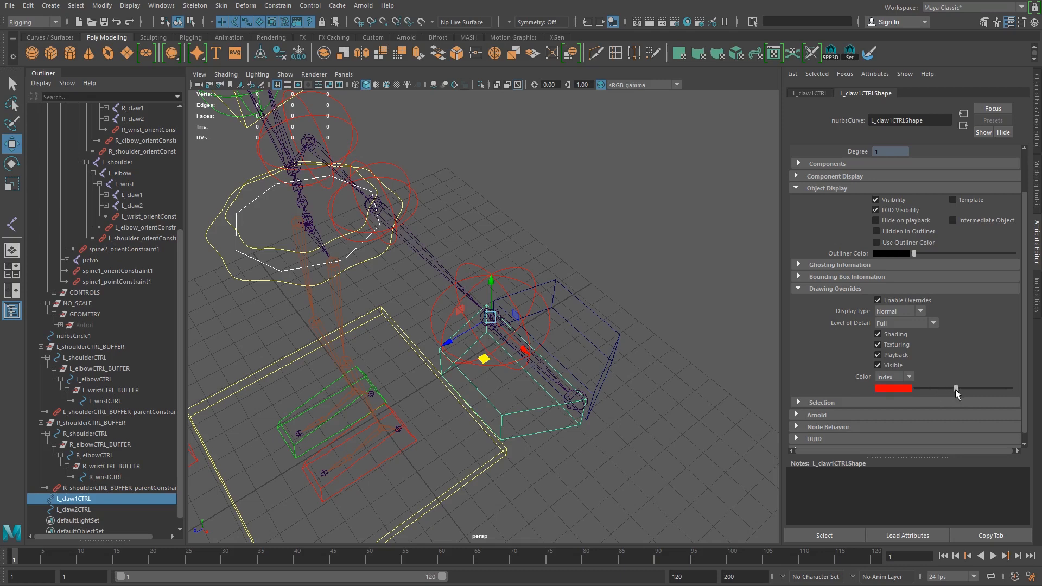
# Enable drawing overrides on L_claw2CTRL's shape and set its index color to red.
pyautogui.click(615, 338)
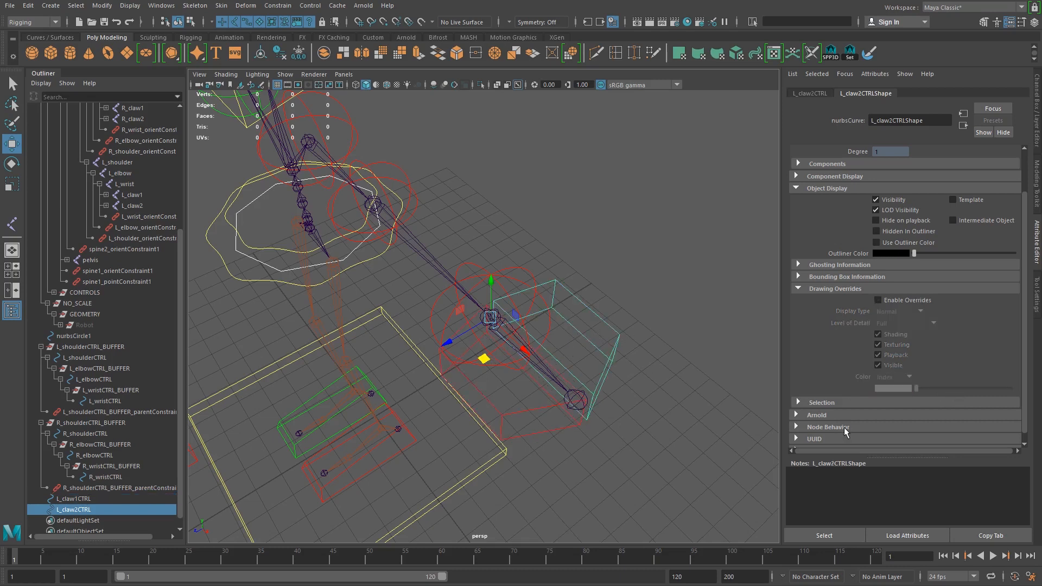
pyautogui.click(903, 300)
pyautogui.moveTo(924, 390); pyautogui.dragTo(955, 389)
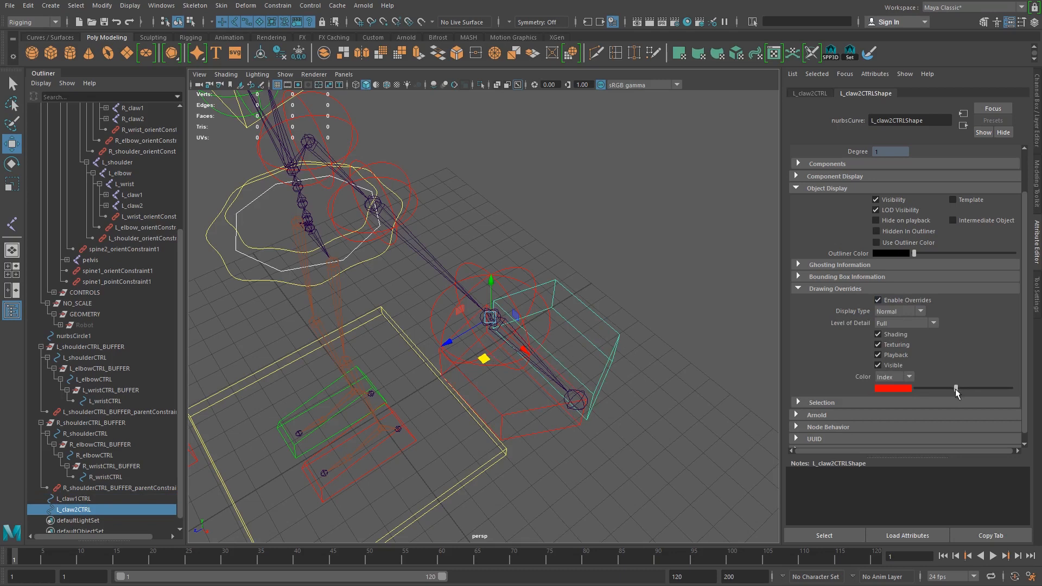
# Group L_claw1CTRL and L_claw2CTRL together.
pyautogui.click(707, 379)
pyautogui.keyDown('alt'); pyautogui.moveTo(707, 379); pyautogui.dragTo(598, 358); pyautogui.keyUp('alt')
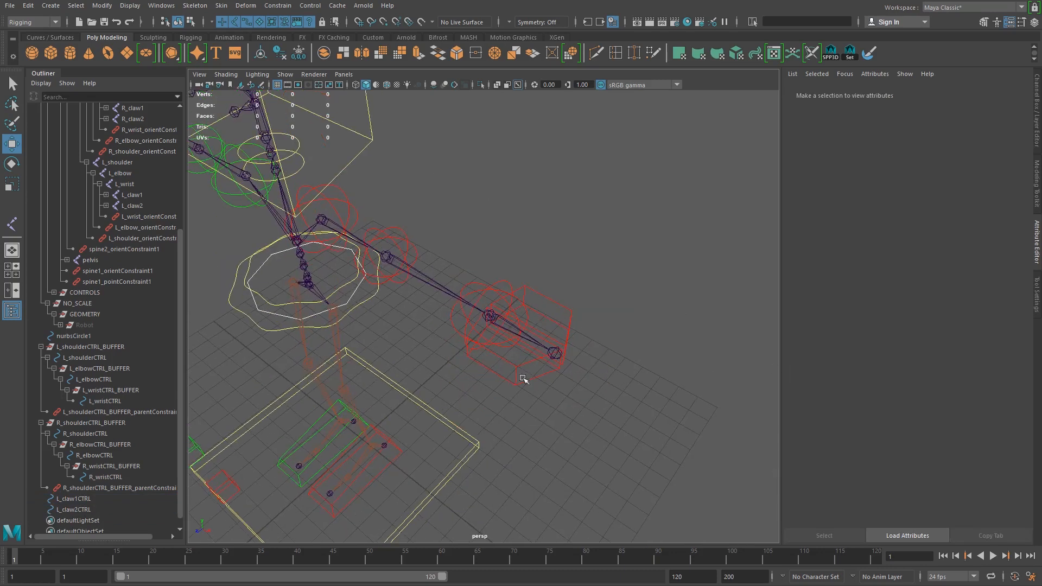
pyautogui.keyDown('alt'); pyautogui.moveTo(543, 381); pyautogui.dragTo(347, 286, button='right'); pyautogui.keyUp('alt')
pyautogui.keyDown('alt'); pyautogui.moveTo(421, 336); pyautogui.dragTo(488, 383, button='middle'); pyautogui.keyUp('alt')
pyautogui.keyDown('alt'); pyautogui.moveTo(392, 346); pyautogui.dragTo(522, 390, button='right'); pyautogui.keyUp('alt')
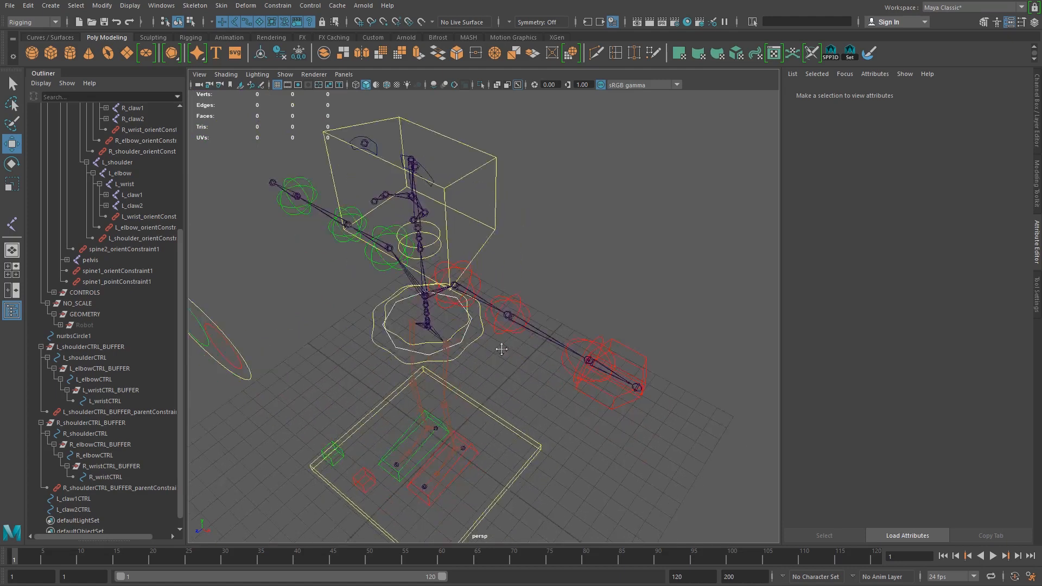
pyautogui.keyDown('alt'); pyautogui.moveTo(522, 390); pyautogui.dragTo(489, 331, button='middle'); pyautogui.keyUp('alt')
pyautogui.scroll(-1, 71, 493)
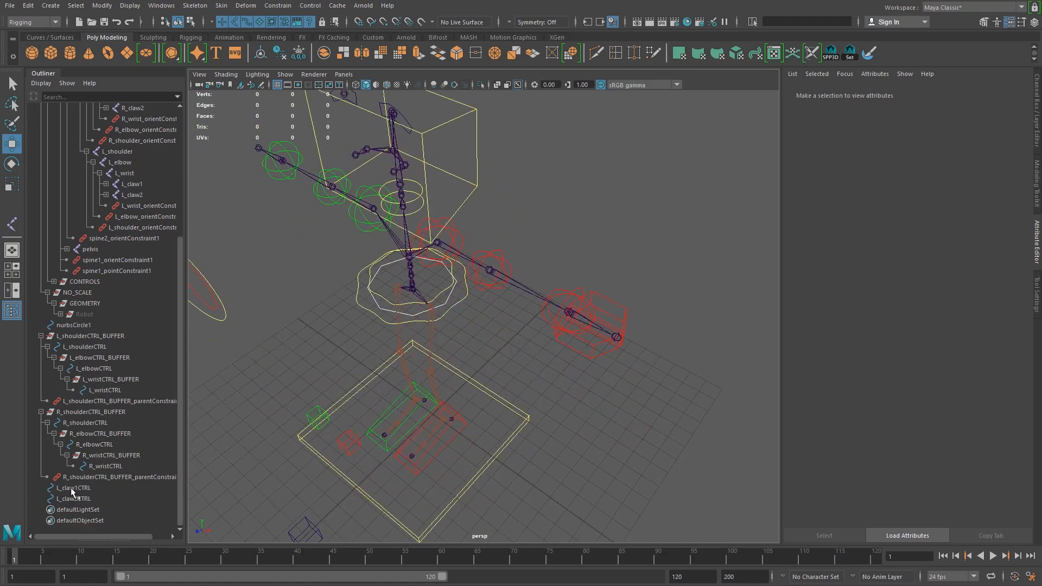
pyautogui.moveTo(70, 487); pyautogui.dragTo(76, 498)
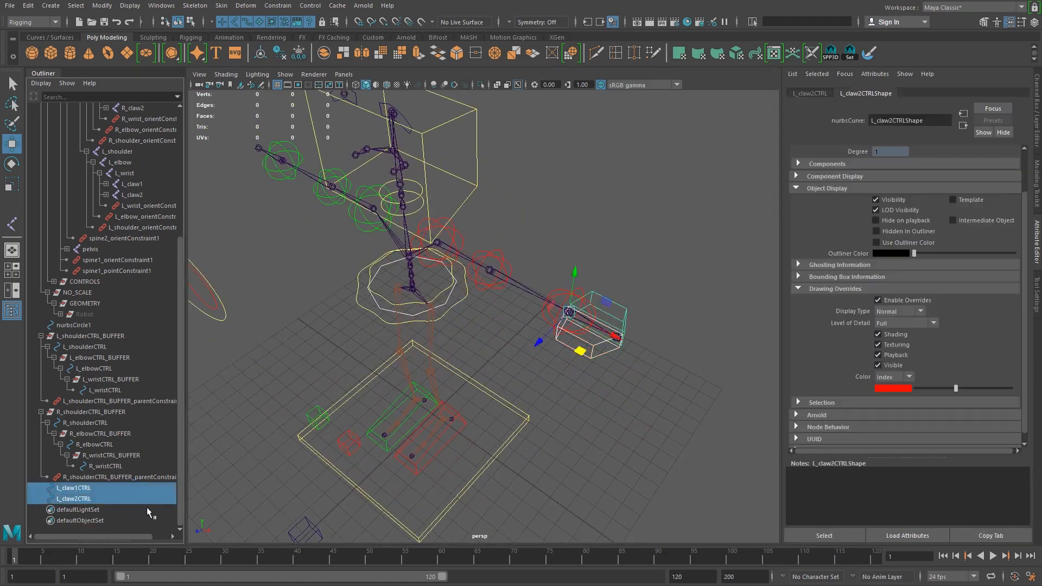
pyautogui.hotkey('ctrl', 'g')
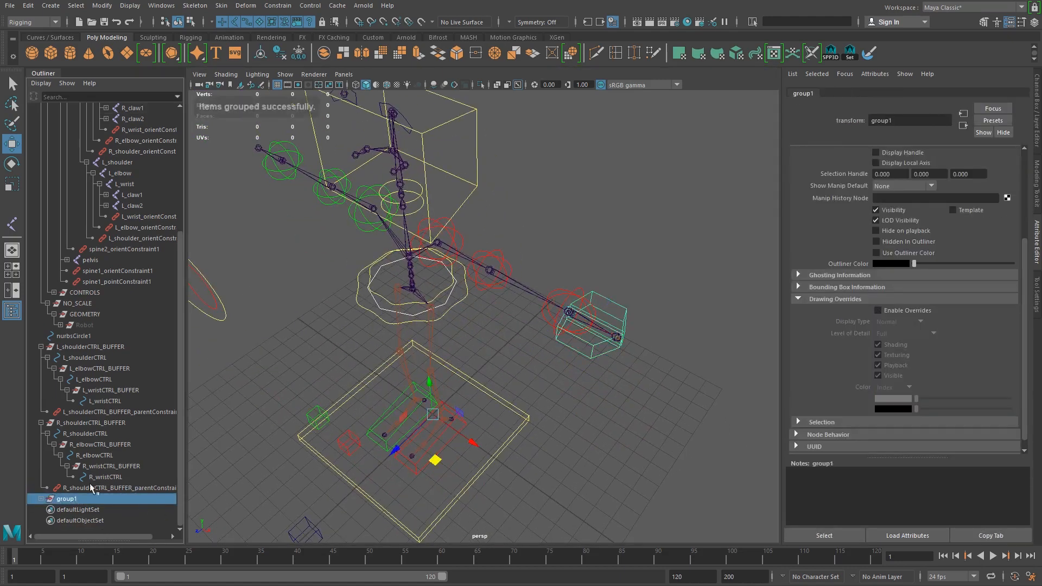
# Duplicate the left claw control group and mirror the copy to the other arm by setting its Scale X to -1.
pyautogui.keyDown('alt'); pyautogui.moveTo(474, 468); pyautogui.dragTo(526, 411, button='middle'); pyautogui.keyUp('alt')
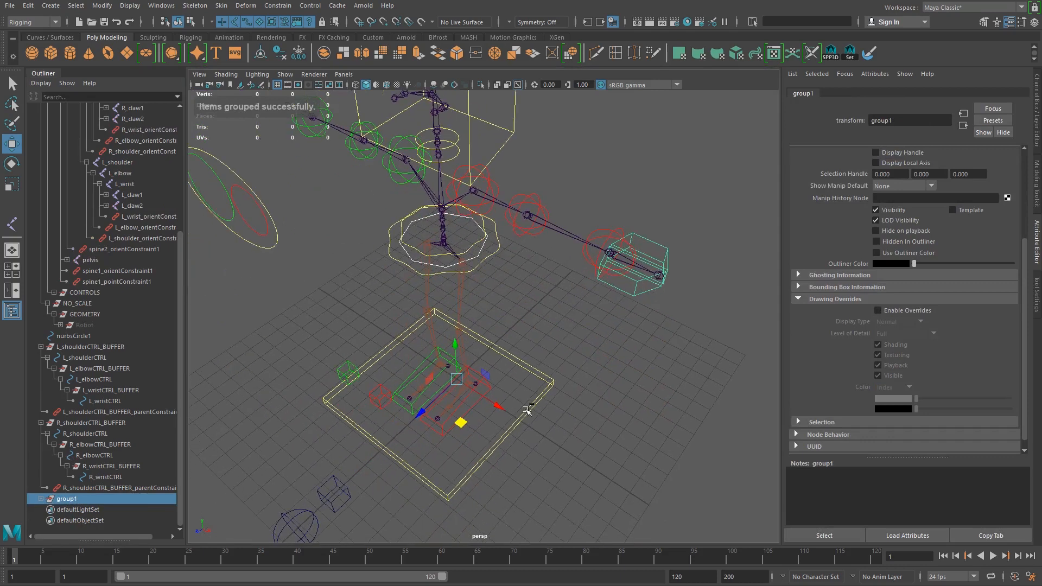
pyautogui.hotkey('ctrl', 'd')
pyautogui.hotkey('ctrl', 'a')
pyautogui.doubleClick(998, 157)
pyautogui.write('-1')
pyautogui.press('Return')
pyautogui.keyDown('alt'); pyautogui.moveTo(481, 303); pyautogui.dragTo(255, 359); pyautogui.keyUp('alt')
pyautogui.scroll(5, 255, 358)
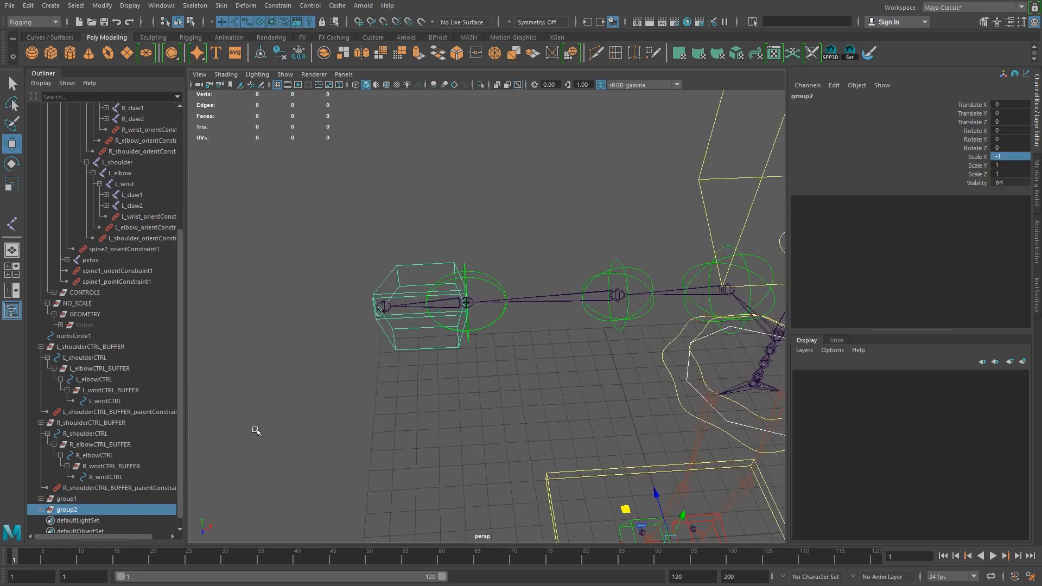
# Rename the two duplicated claw controls inside group2 as R_claw1CTRL and R_claw2CTRL.
pyautogui.click(41, 509)
pyautogui.scroll(-1, 85, 479)
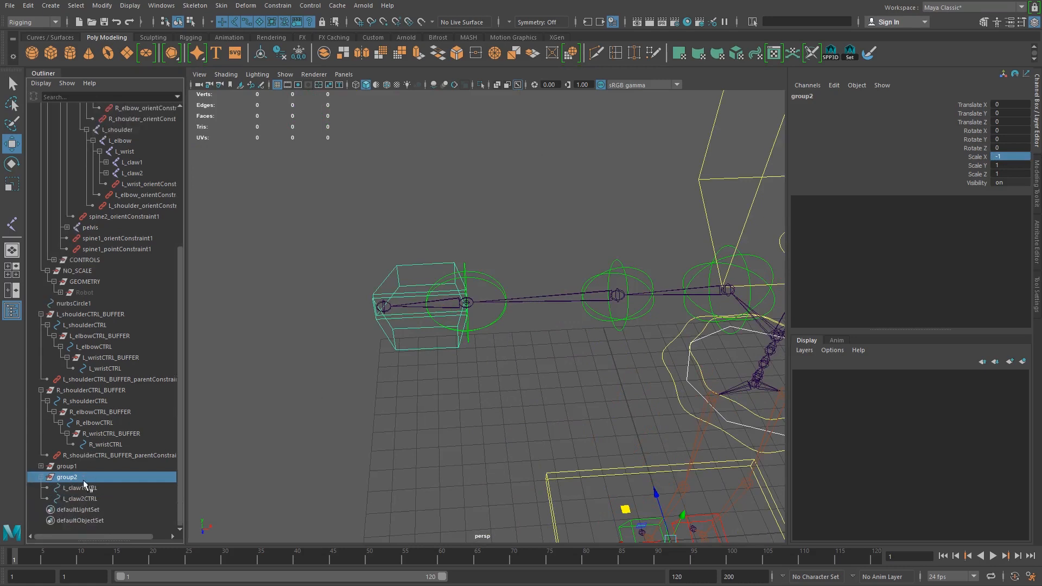
pyautogui.click(70, 487)
pyautogui.doubleClick(74, 487)
pyautogui.press('Delete')
pyautogui.write('R')
pyautogui.press('Return')
pyautogui.doubleClick(79, 498)
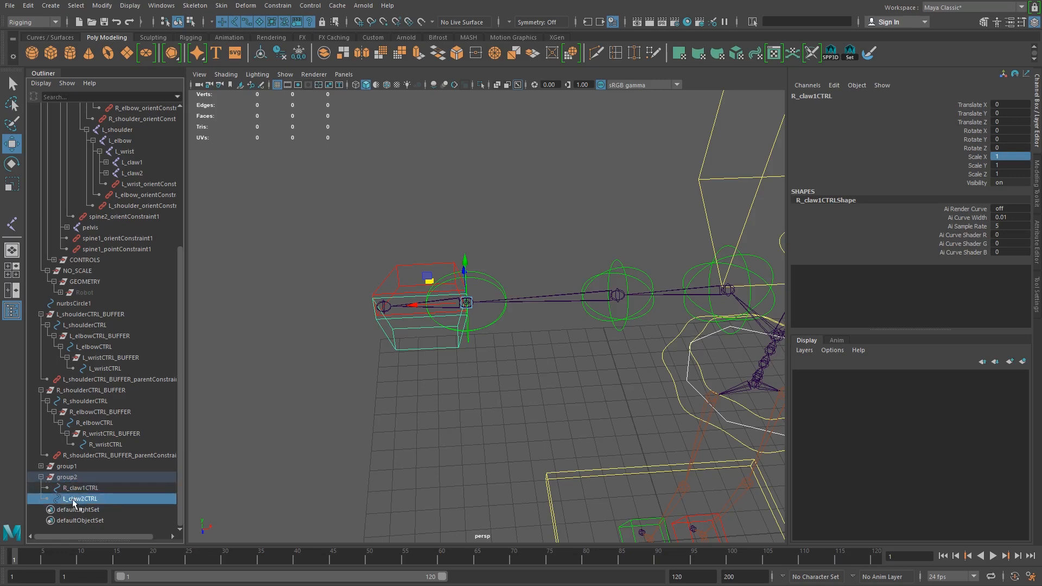
pyautogui.press('Delete')
pyautogui.write('R')
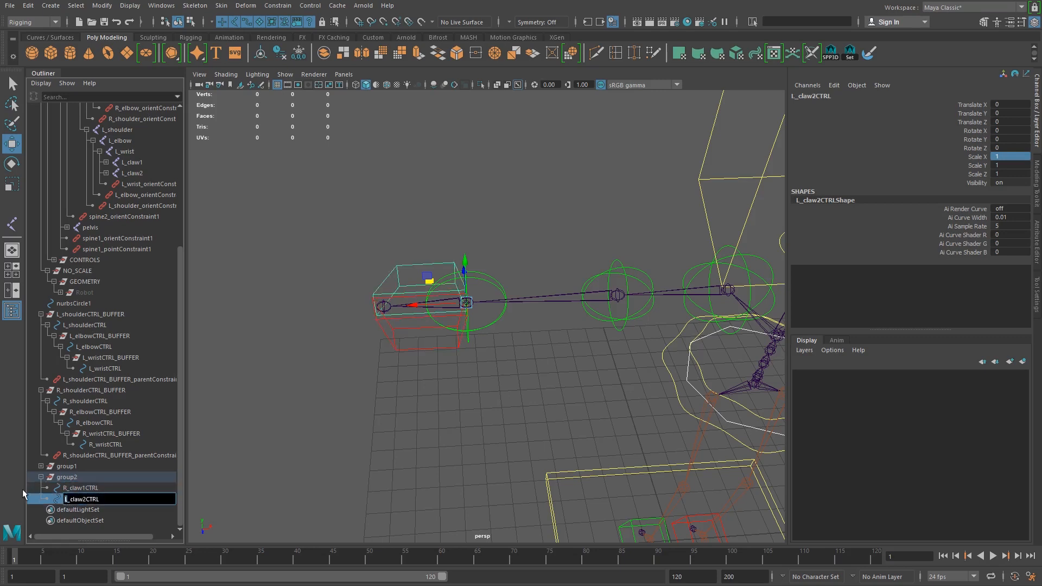
pyautogui.press('Return')
# Unparent the four left and right claw controls from their groups and delete the emptied group1 and group2.
pyautogui.click(41, 466)
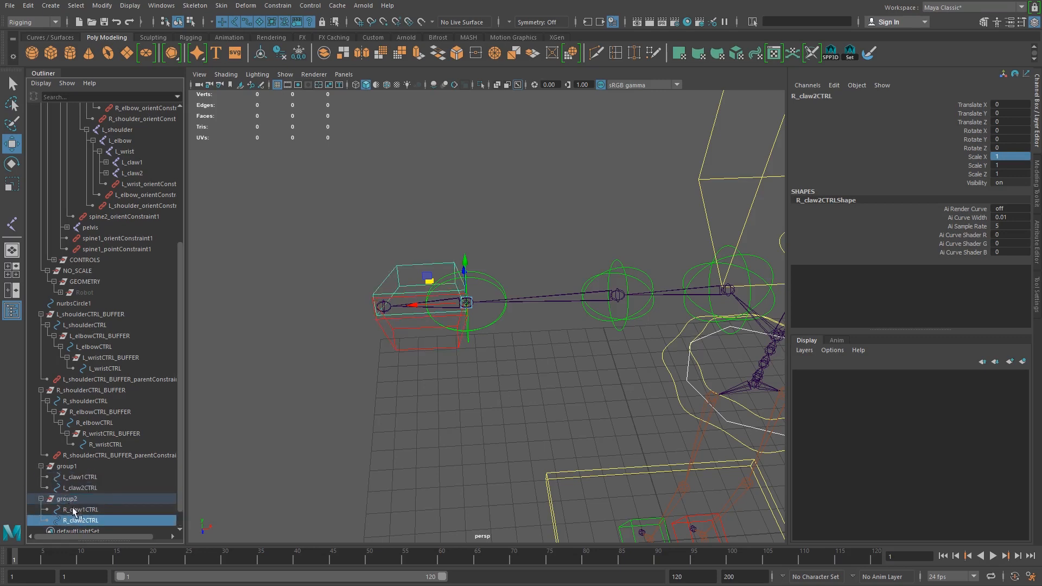
pyautogui.click(96, 476)
pyautogui.keyDown('shift'); pyautogui.click(99, 486); pyautogui.keyUp('shift')
pyautogui.keyDown('ctrl'); pyautogui.click(83, 509); pyautogui.keyUp('ctrl')
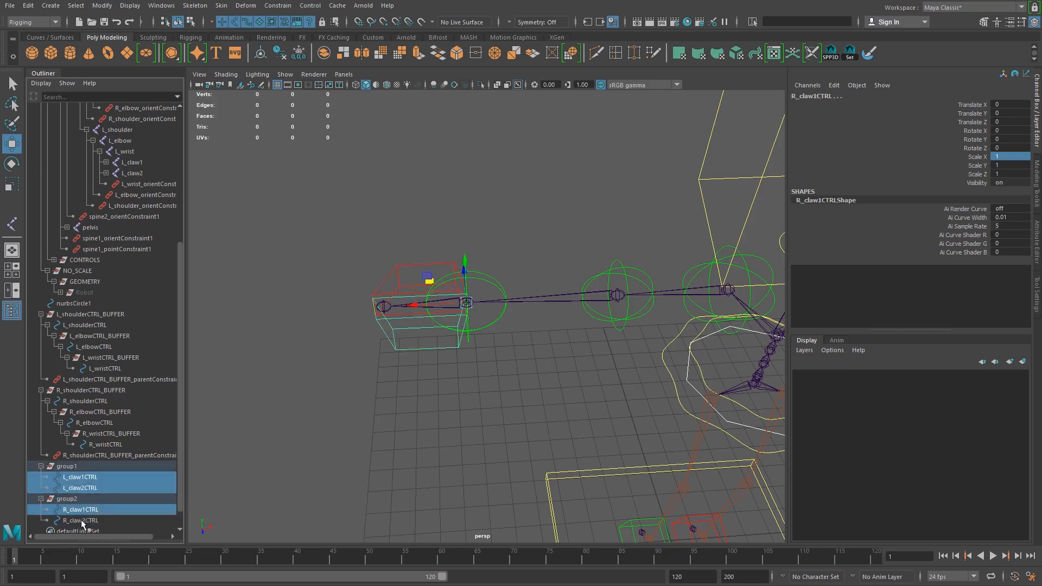
pyautogui.keyDown('ctrl'); pyautogui.click(80, 519); pyautogui.keyUp('ctrl')
pyautogui.hotkey('shift', 'p')
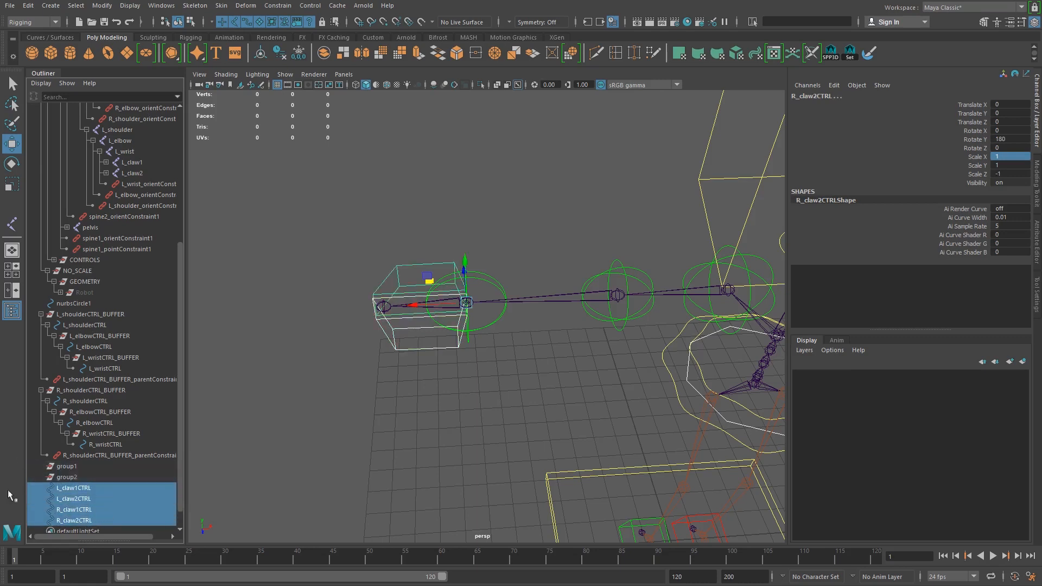
pyautogui.moveTo(70, 467); pyautogui.dragTo(89, 494)
pyautogui.press('Delete')
# Freeze the transformations of all four claw controls.
pyautogui.click(297, 56)
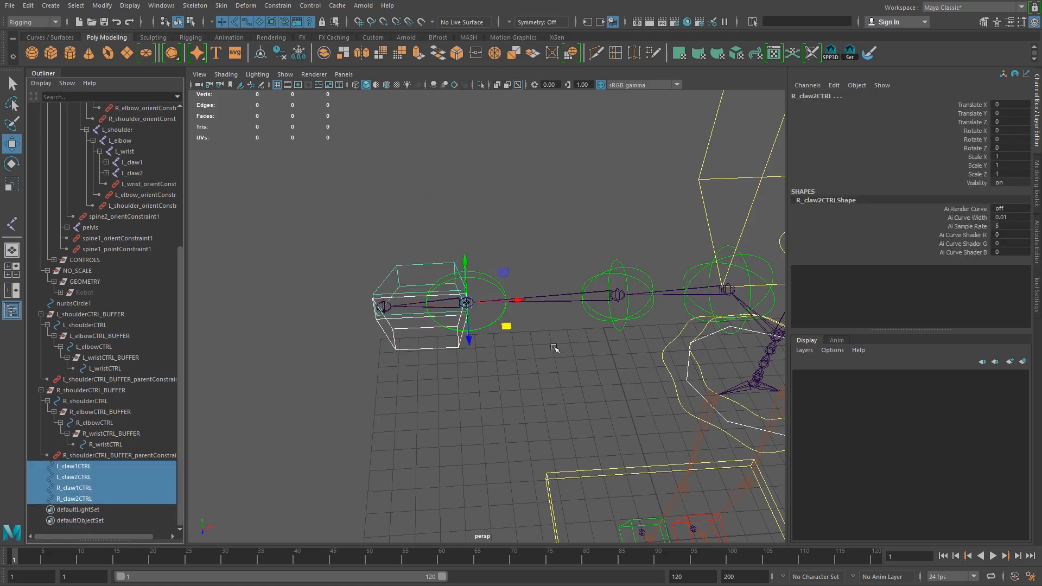
pyautogui.keyDown('alt'); pyautogui.moveTo(651, 350); pyautogui.dragTo(610, 345, button='right'); pyautogui.keyUp('alt')
pyautogui.keyDown('alt'); pyautogui.moveTo(610, 345); pyautogui.dragTo(482, 342, button='middle'); pyautogui.keyUp('alt')
pyautogui.keyDown('alt'); pyautogui.moveTo(482, 342); pyautogui.dragTo(350, 384); pyautogui.keyUp('alt')
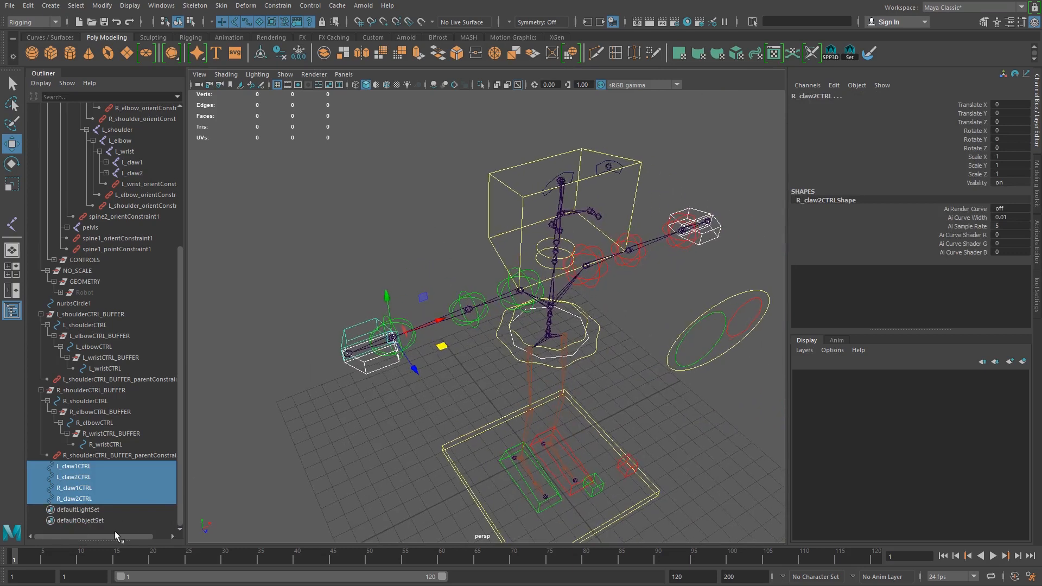
pyautogui.click(442, 401)
# Set the drawing override index color of the R_claw1CTRL and R_claw2CTRL shapes to green.
pyautogui.keyDown('alt'); pyautogui.moveTo(657, 358); pyautogui.dragTo(510, 389); pyautogui.keyUp('alt')
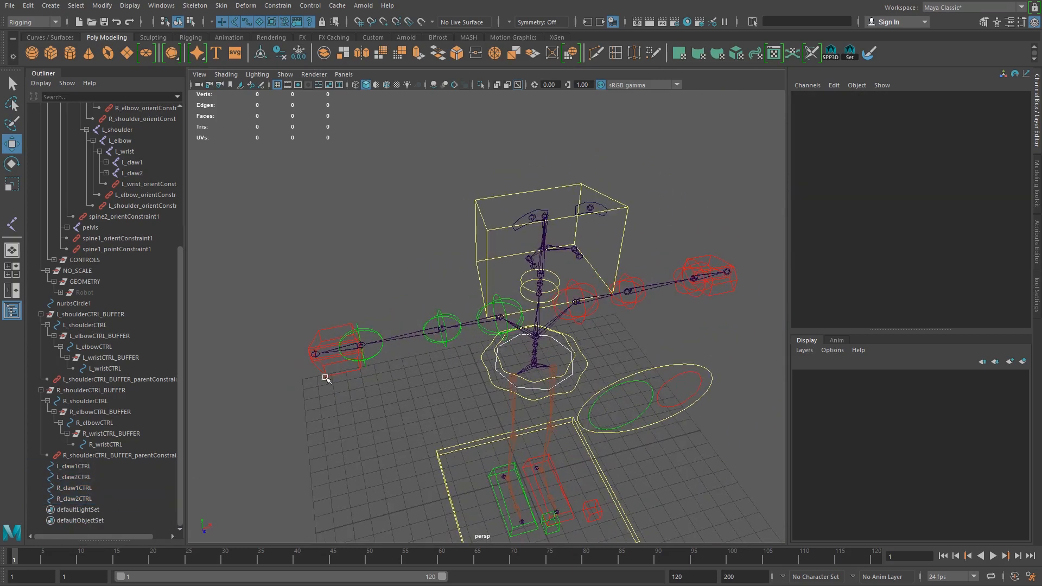
pyautogui.click(337, 374)
pyautogui.click(1036, 239)
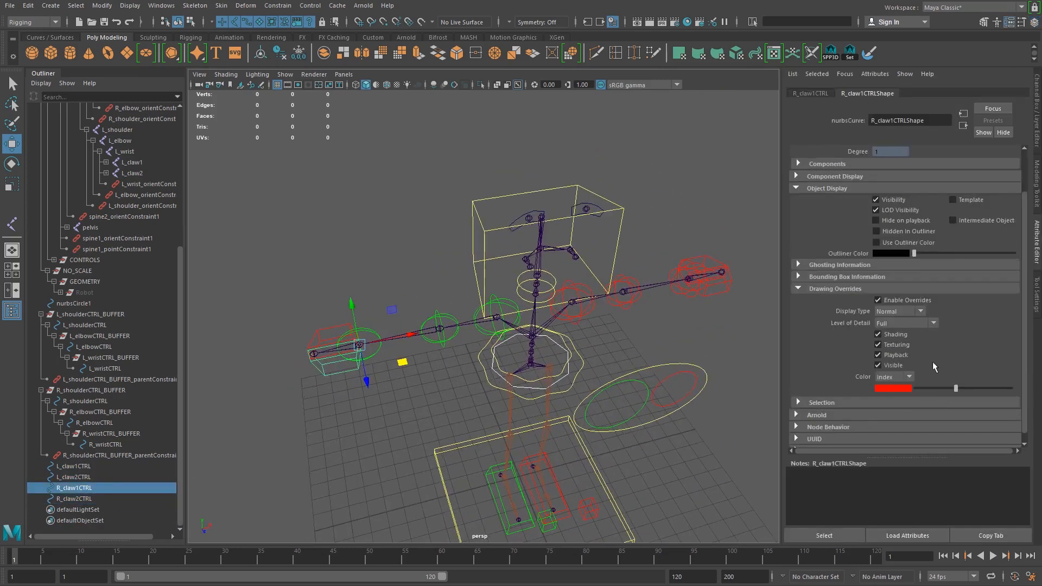
pyautogui.moveTo(963, 395); pyautogui.dragTo(959, 388)
pyautogui.click(330, 326)
pyautogui.moveTo(956, 388); pyautogui.dragTo(959, 389)
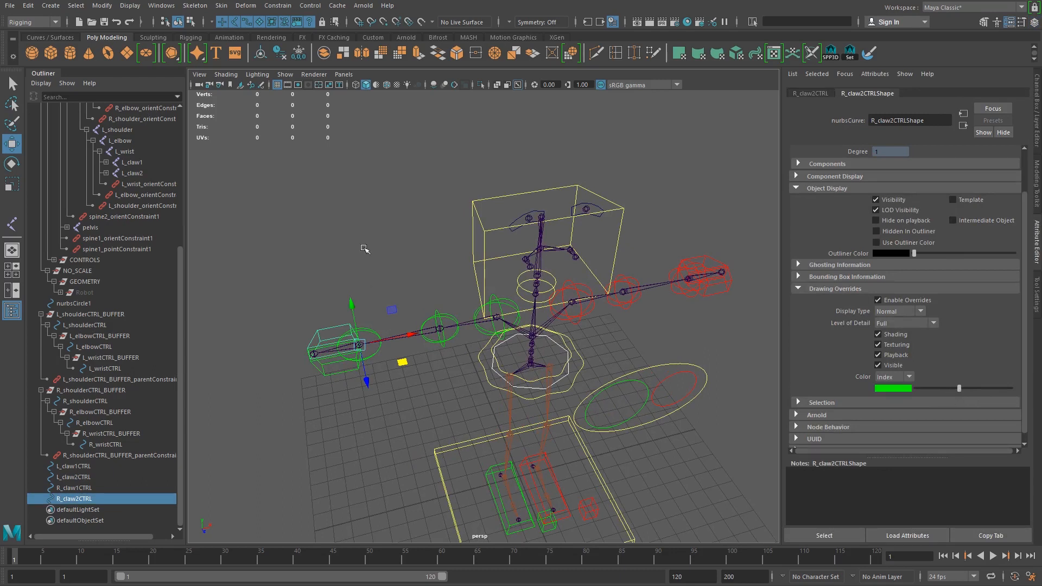
pyautogui.click(480, 306)
pyautogui.keyDown('alt'); pyautogui.moveTo(480, 306); pyautogui.dragTo(452, 274); pyautogui.keyUp('alt')
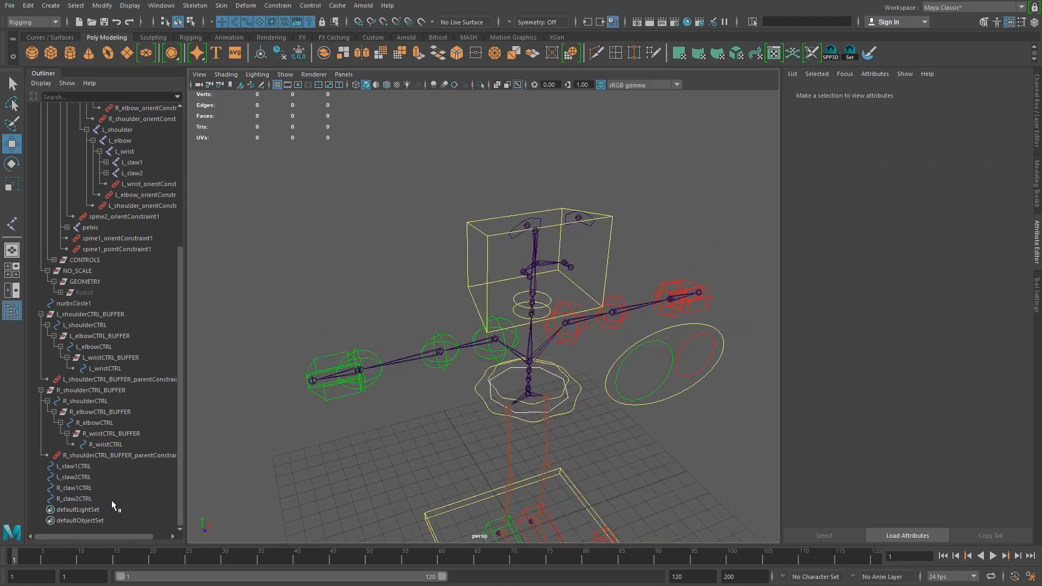
# Create four empty groups at the scene root with nothing selected, one for each claw control.
pyautogui.moveTo(80, 467); pyautogui.dragTo(89, 498)
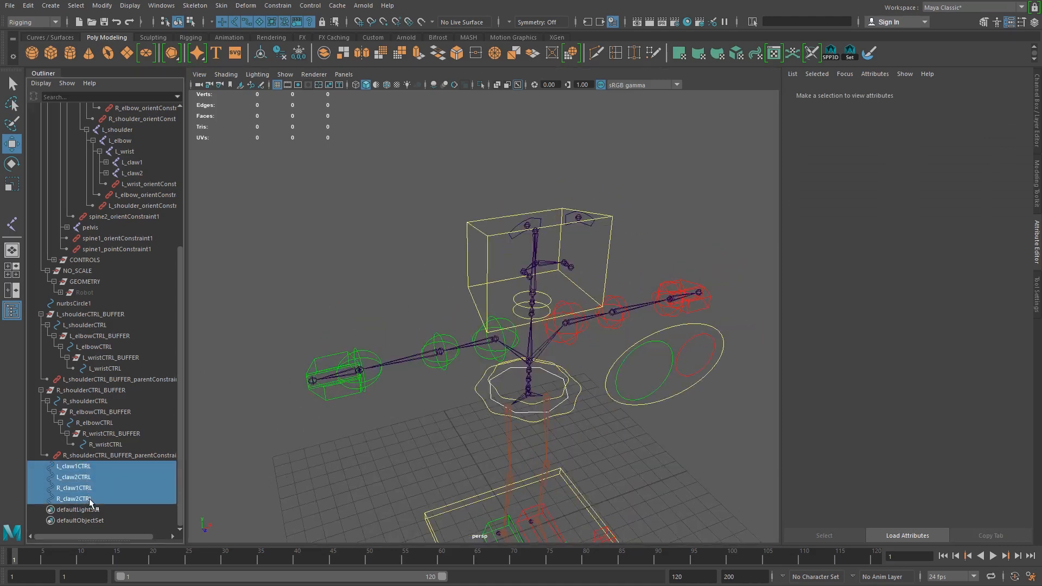
pyautogui.keyDown('alt'); pyautogui.moveTo(621, 379); pyautogui.dragTo(573, 356); pyautogui.keyUp('alt')
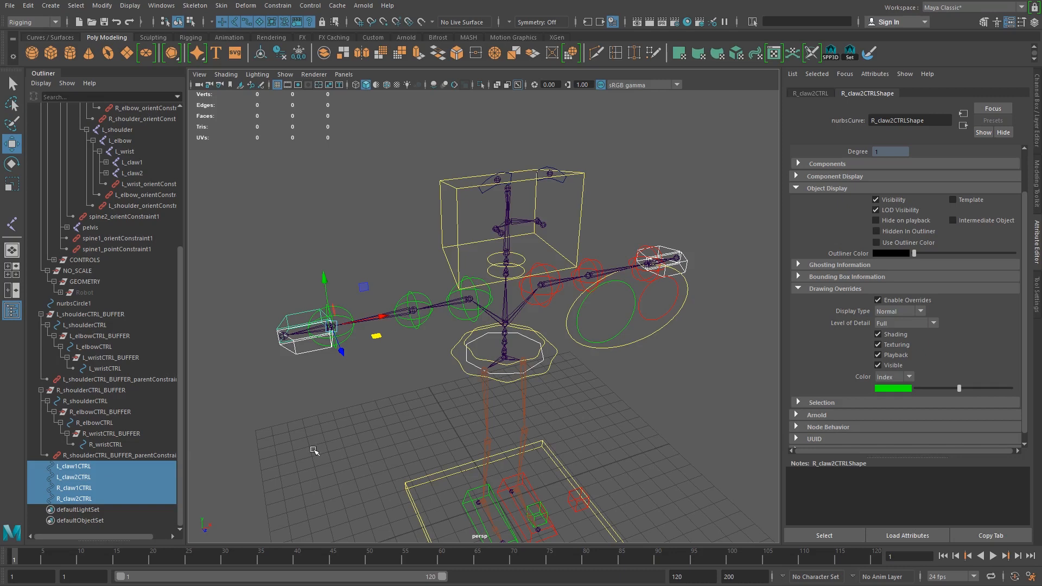
pyautogui.click(137, 527)
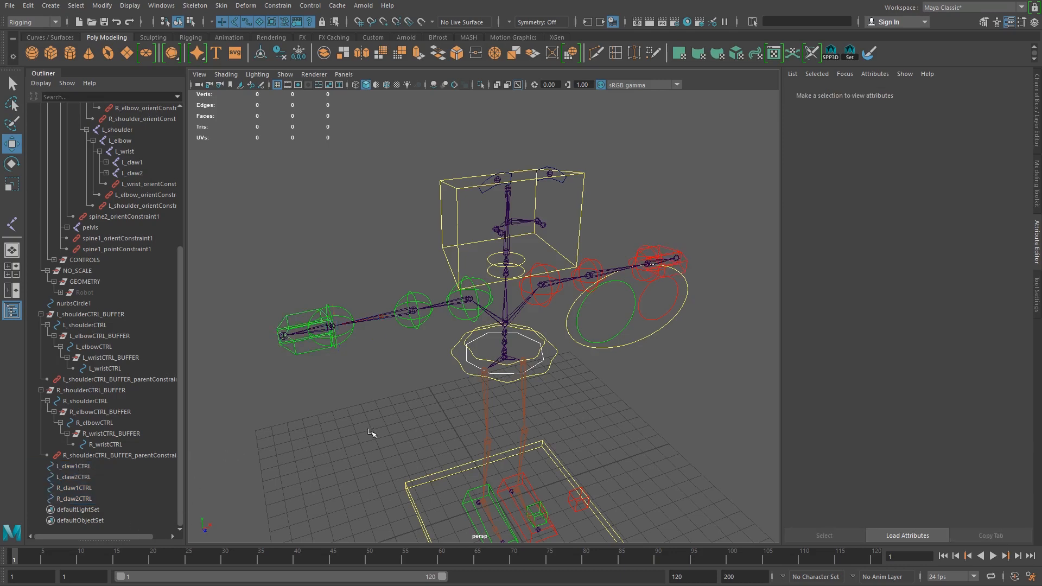
pyautogui.hotkey('ctrl', 'g')
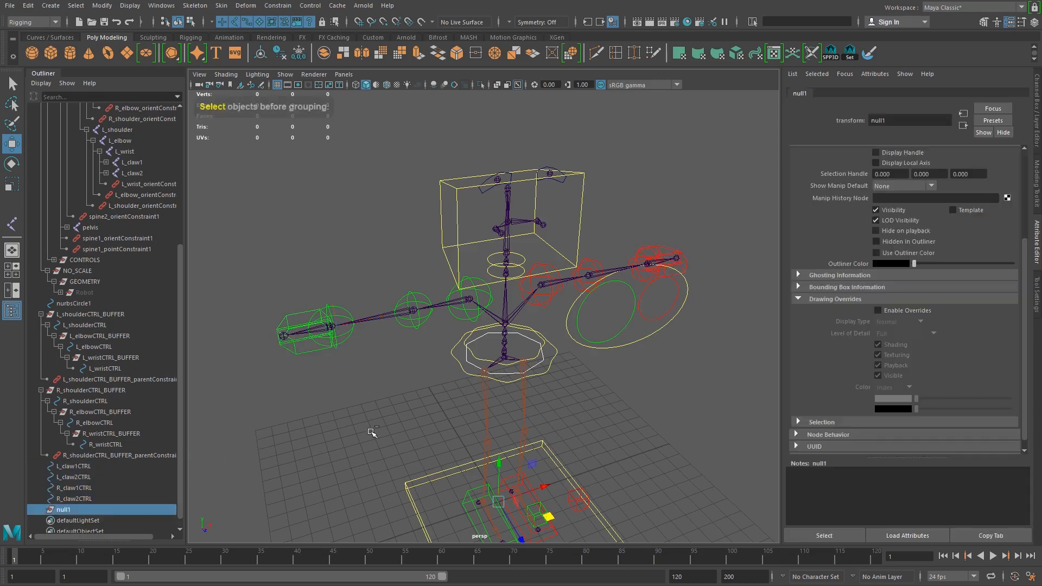
pyautogui.hotkey('ctrl', 'g')
pyautogui.hotkey('ctrl', 'g')
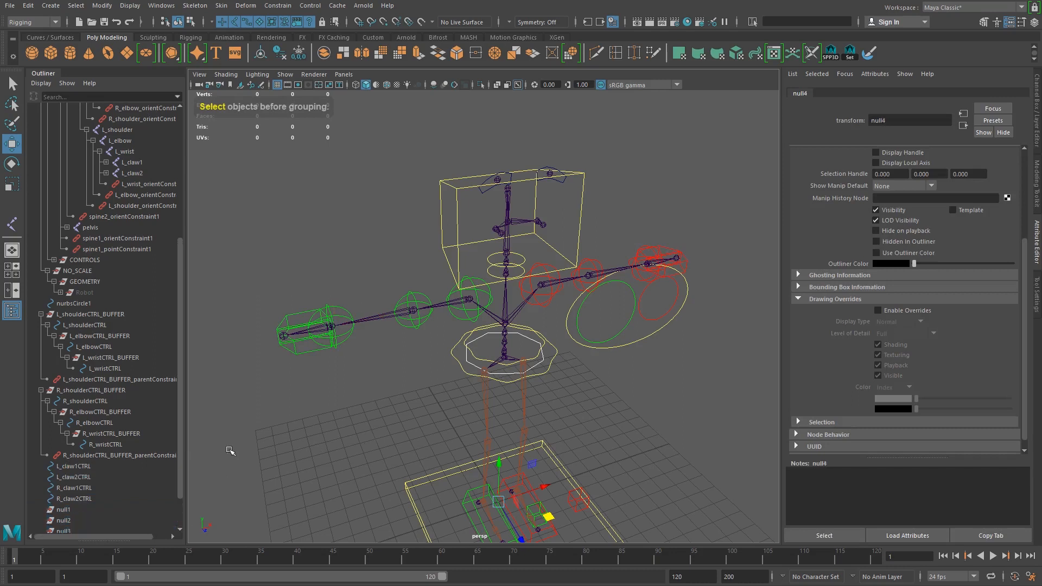
pyautogui.hotkey('ctrl', 'g')
# Rename null1 as L_claw1CTRL_BUFFER, reusing the name of L_claw1CTRL.
pyautogui.doubleClick(76, 424)
pyautogui.hotkey('ctrl', 'c')
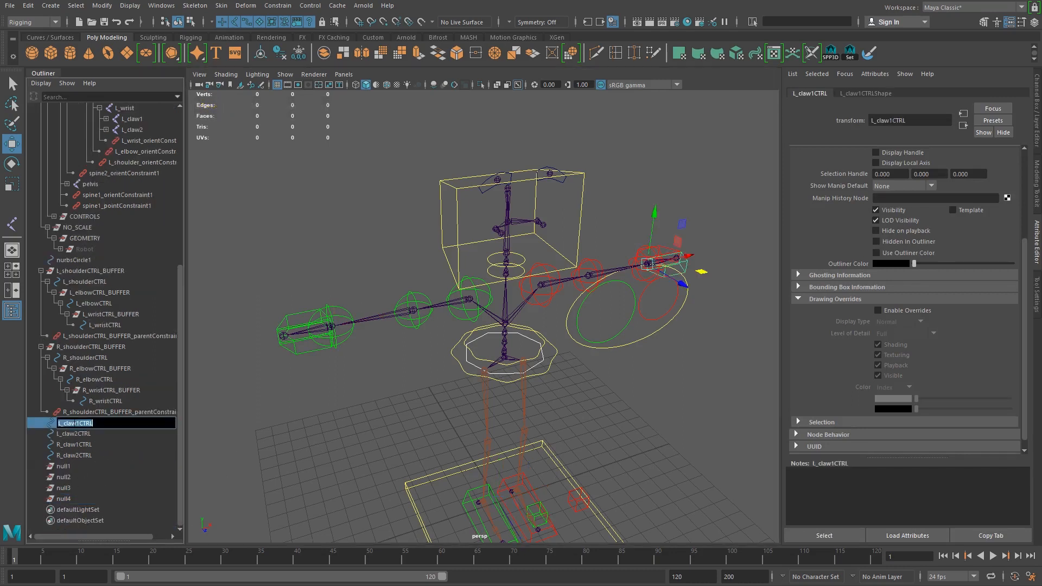
pyautogui.doubleClick(66, 467)
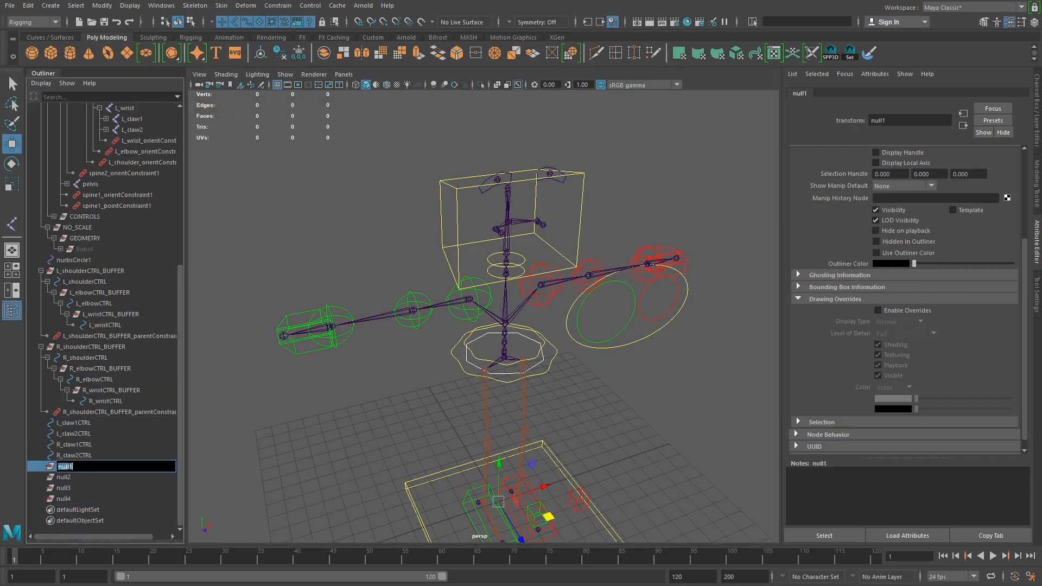
pyautogui.hotkey('ctrl', 'v')
pyautogui.write('_BUFFER')
pyautogui.press('Return')
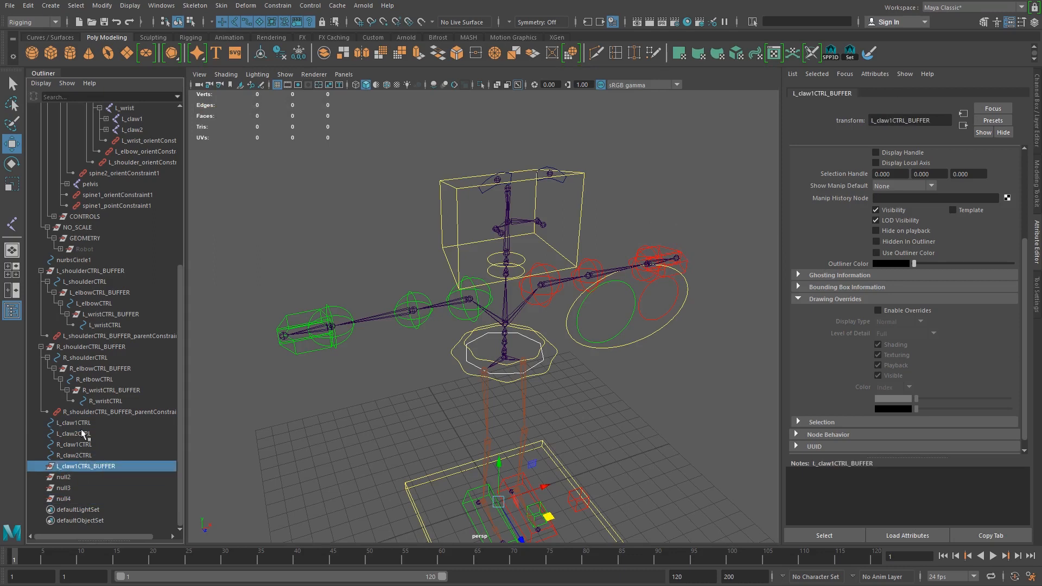
# Rename null2 as L_claw2CTRL_BUFFER, reusing the name of L_claw2CTRL.
pyautogui.doubleClick(80, 434)
pyautogui.hotkey('ctrl', 'c')
pyautogui.doubleClick(64, 477)
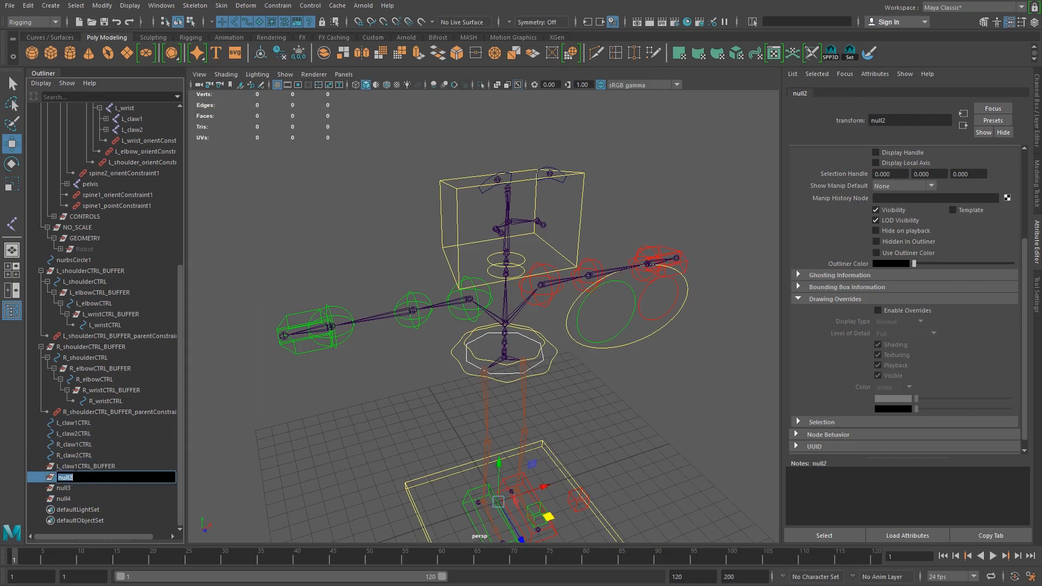
pyautogui.hotkey('ctrl', 'v')
pyautogui.write('_BUFFER')
pyautogui.press('Return')
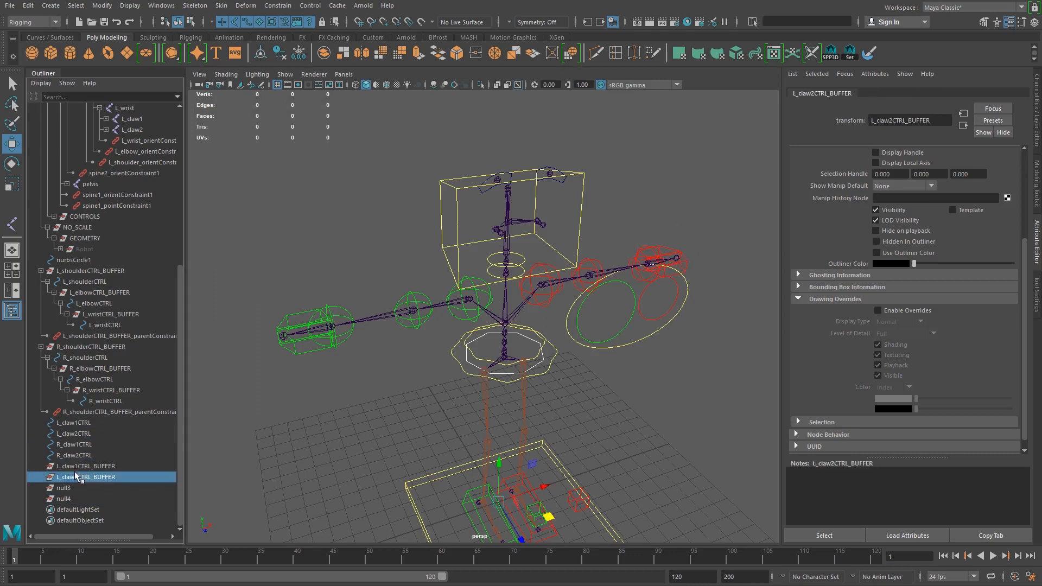
# Rename null3 as R_claw1CTRL_BUFFER, reusing the name of R_claw1CTRL.
pyautogui.doubleClick(82, 445)
pyautogui.doubleClick(67, 488)
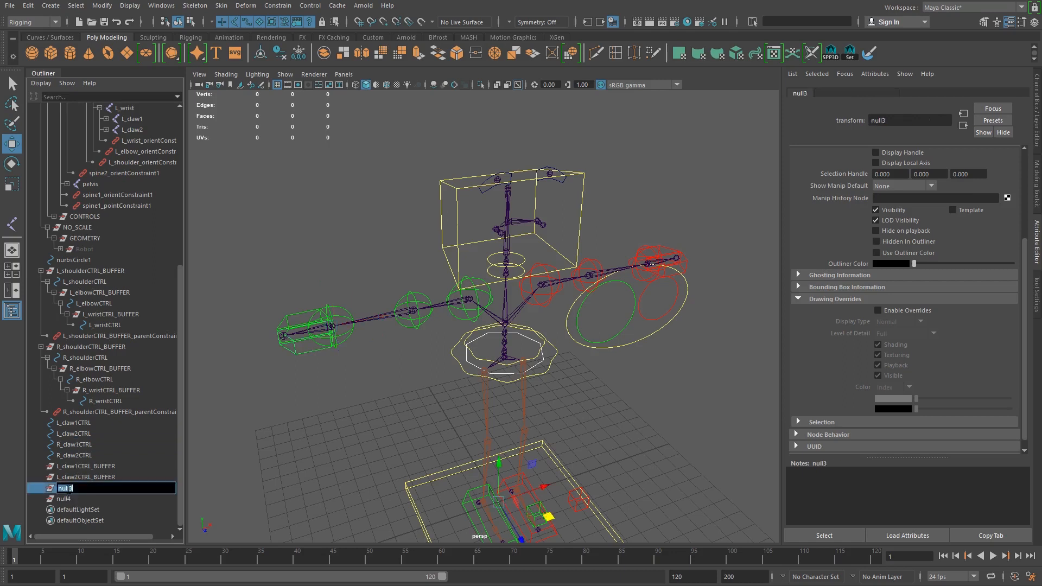
pyautogui.hotkey('ctrl', 'v')
pyautogui.press('Return')
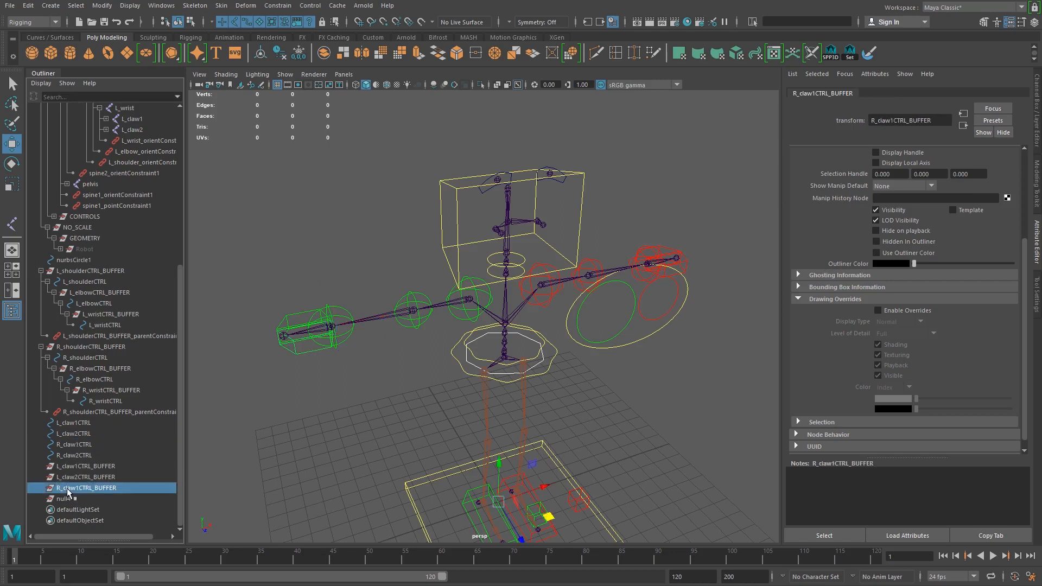
# Rename null4 as R_claw2CTRL_BUFFER, reusing the name of R_claw2CTRL.
pyautogui.doubleClick(66, 498)
pyautogui.doubleClick(76, 455)
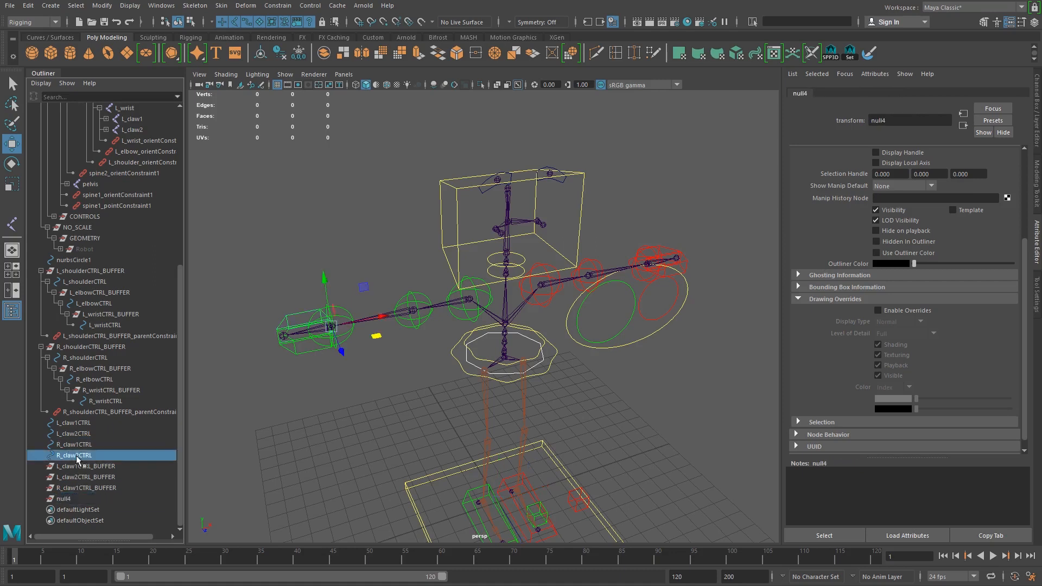
pyautogui.hotkey('ctrl', 'c')
pyautogui.doubleClick(67, 498)
pyautogui.hotkey('ctrl', 'v')
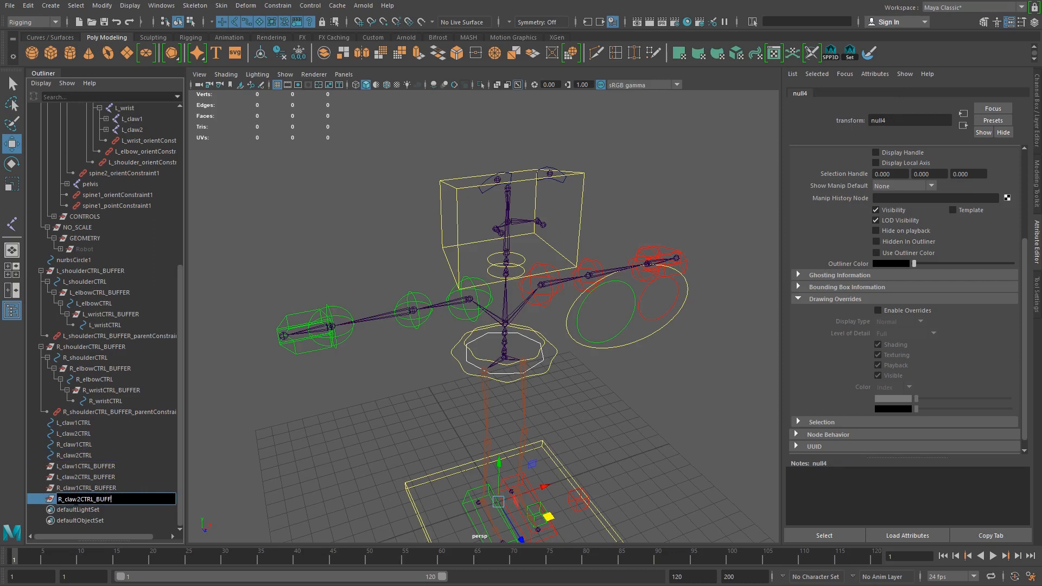
pyautogui.write('_BUFFER')
pyautogui.press('Return')
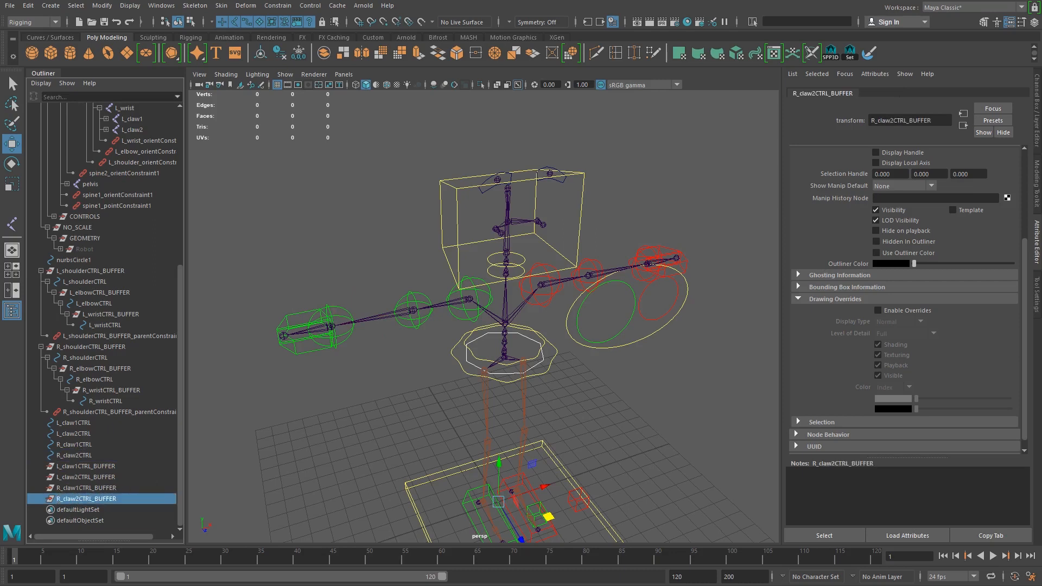
pyautogui.keyDown('alt'); pyautogui.moveTo(344, 404); pyautogui.dragTo(411, 395, button='middle'); pyautogui.keyUp('alt')
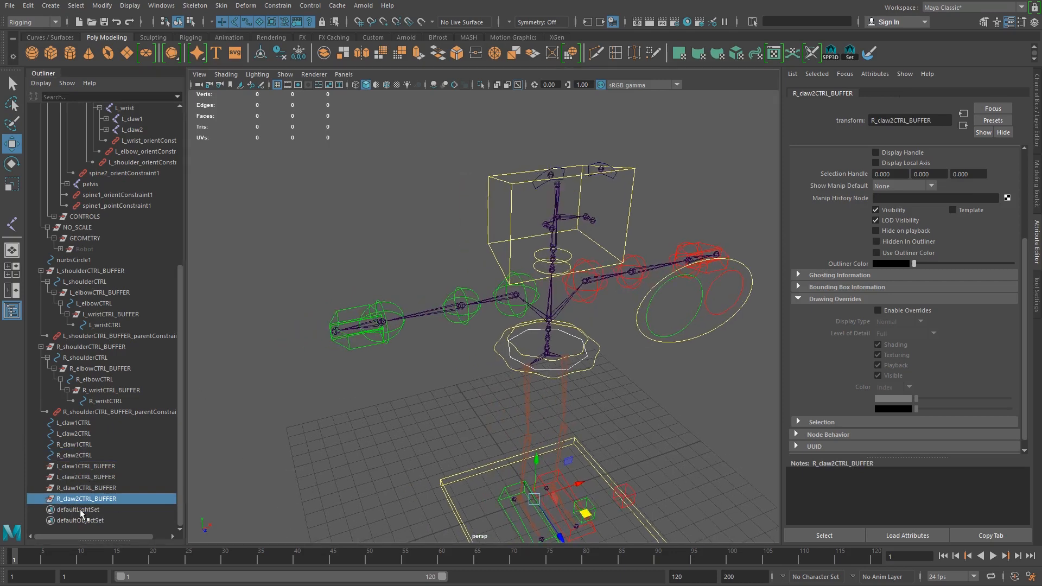
# Snap L_claw1CTRL_BUFFER and L_claw2CTRL_BUFFER together onto the left claw joints at the wrist.
pyautogui.moveTo(82, 467); pyautogui.dragTo(87, 476)
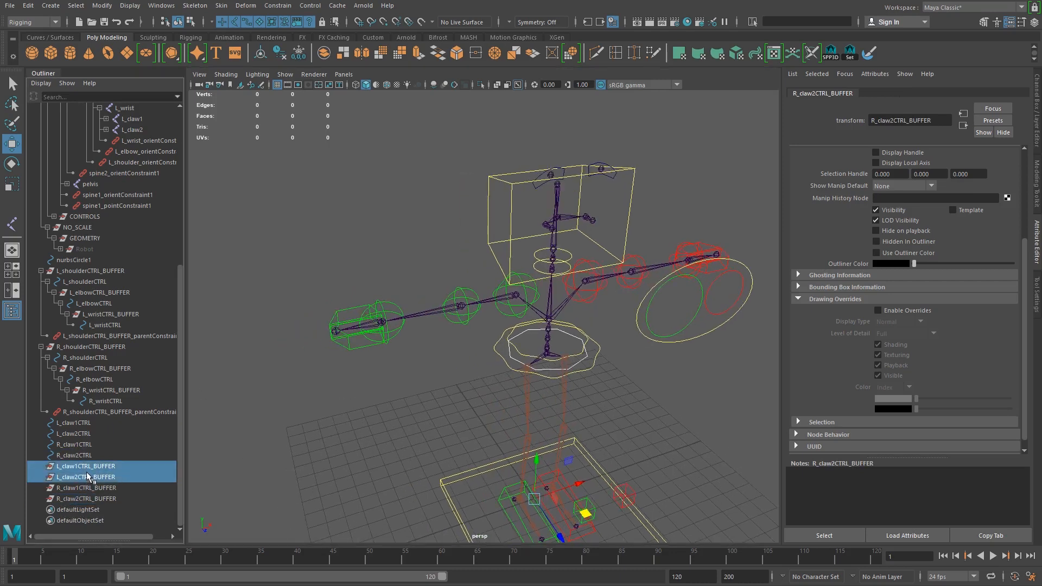
pyautogui.keyDown('alt'); pyautogui.moveTo(652, 408); pyautogui.dragTo(589, 406); pyautogui.keyUp('alt')
pyautogui.keyDown('alt'); pyautogui.moveTo(589, 406); pyautogui.dragTo(452, 395, button='middle'); pyautogui.keyUp('alt')
pyautogui.keyDown('alt'); pyautogui.moveTo(534, 440); pyautogui.dragTo(518, 440); pyautogui.keyUp('alt')
pyautogui.keyDown('alt'); pyautogui.moveTo(539, 428); pyautogui.dragTo(431, 454, button='middle'); pyautogui.keyUp('alt')
pyautogui.press('v')
pyautogui.moveTo(558, 311)
pyautogui.mouseDown(button='middle')
pyautogui.moveTo(586, 302)
pyautogui.moveTo(579, 310)
pyautogui.mouseUp(button='middle')
pyautogui.press('a')
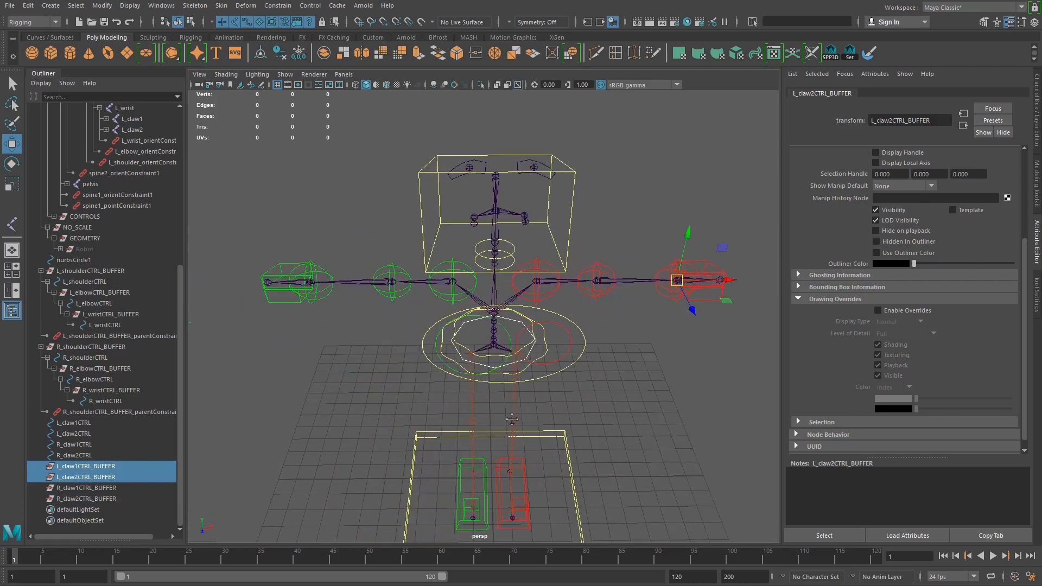
# Snap R_claw1CTRL_BUFFER and R_claw2CTRL_BUFFER together onto the right claw joints at the wrist.
pyautogui.moveTo(90, 488); pyautogui.dragTo(101, 497)
pyautogui.keyDown('alt'); pyautogui.moveTo(304, 428); pyautogui.dragTo(378, 421, button='middle'); pyautogui.keyUp('alt')
pyautogui.press('v')
pyautogui.moveTo(368, 263); pyautogui.dragTo(374, 274, button='middle')
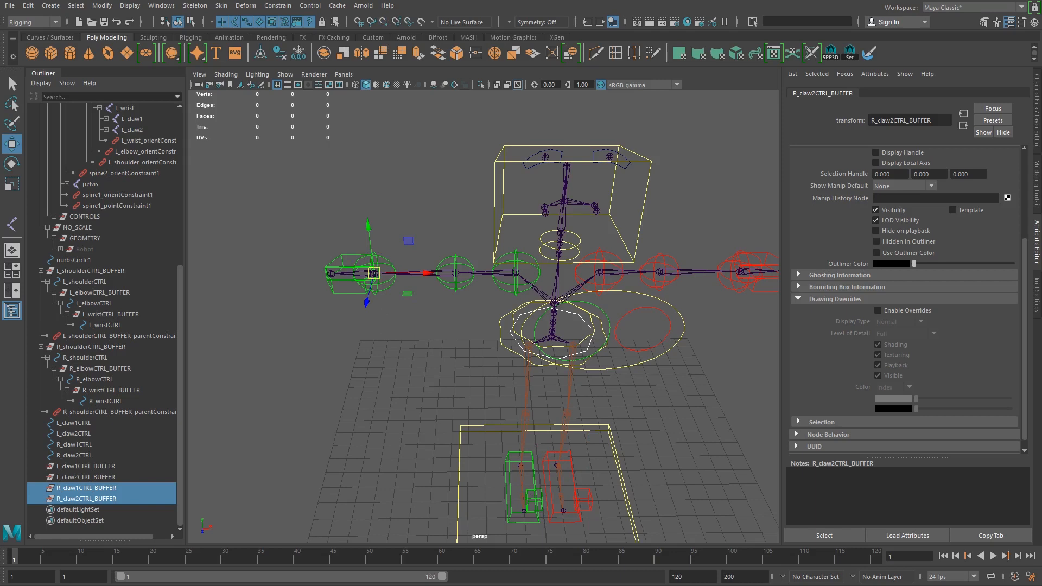
pyautogui.keyDown('alt'); pyautogui.moveTo(482, 363); pyautogui.dragTo(456, 366, button='middle'); pyautogui.keyUp('alt')
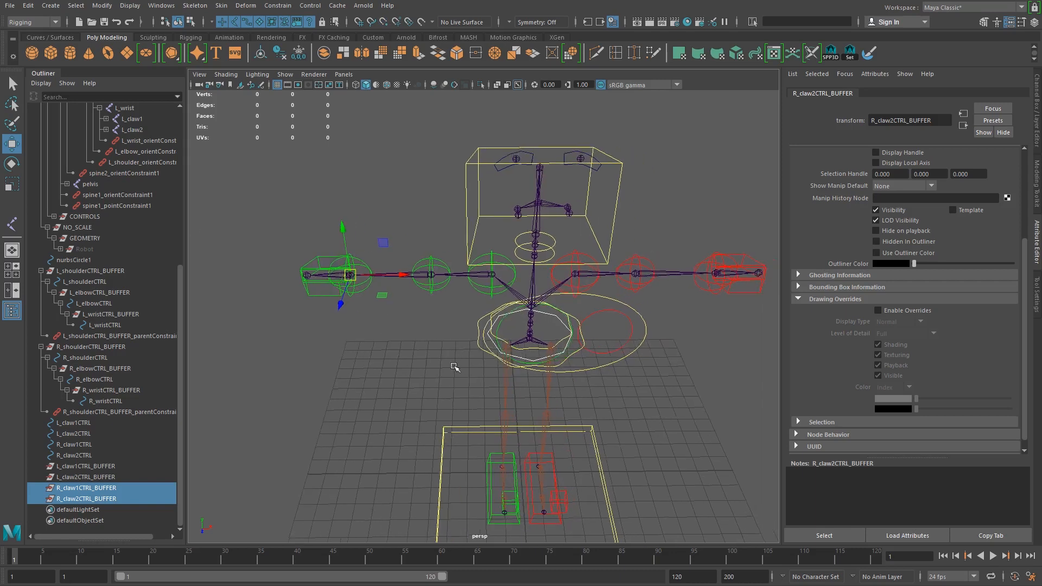
pyautogui.keyDown('alt'); pyautogui.moveTo(417, 329); pyautogui.dragTo(239, 419); pyautogui.keyUp('alt')
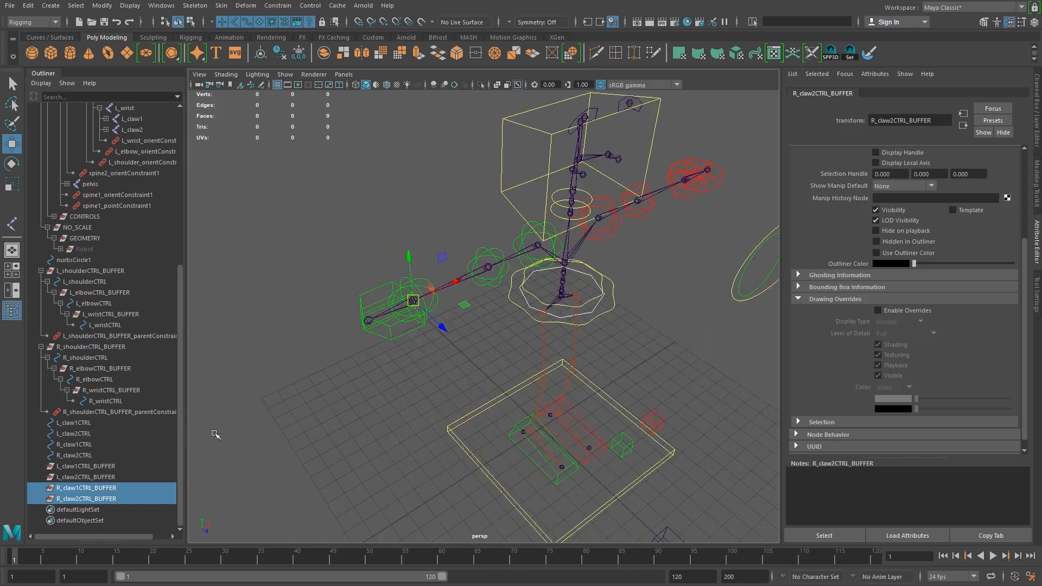
pyautogui.keyDown('alt'); pyautogui.moveTo(386, 358); pyautogui.dragTo(464, 319, button='right'); pyautogui.keyUp('alt')
pyautogui.keyDown('alt'); pyautogui.moveTo(463, 319); pyautogui.dragTo(607, 328, button='middle'); pyautogui.keyUp('alt')
pyautogui.keyDown('alt'); pyautogui.moveTo(608, 329); pyautogui.dragTo(609, 368, button='right'); pyautogui.keyUp('alt')
pyautogui.keyDown('alt'); pyautogui.moveTo(594, 344); pyautogui.dragTo(553, 353, button='middle'); pyautogui.keyUp('alt')
pyautogui.keyDown('alt'); pyautogui.moveTo(553, 353); pyautogui.dragTo(544, 376, button='right'); pyautogui.keyUp('alt')
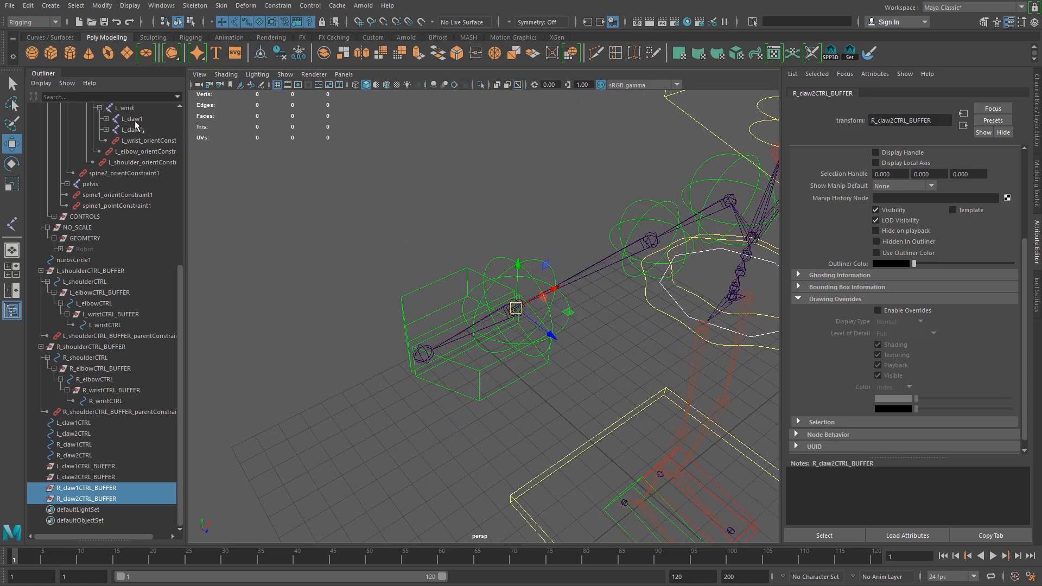
# Collapse the two shoulder hierarchies and parent L_shoulderCTRL_BUFFER and R_shoulderCTRL_BUFFER under the CONTROLS group.
pyautogui.moveTo(178, 275); pyautogui.dragTo(142, 235)
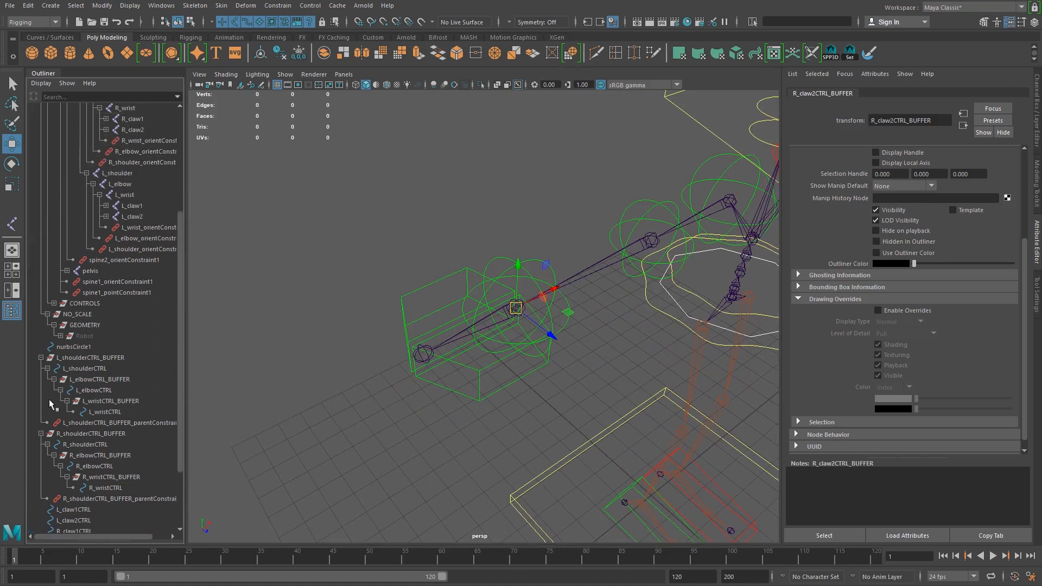
pyautogui.click(42, 434)
pyautogui.click(41, 433)
pyautogui.click(41, 358)
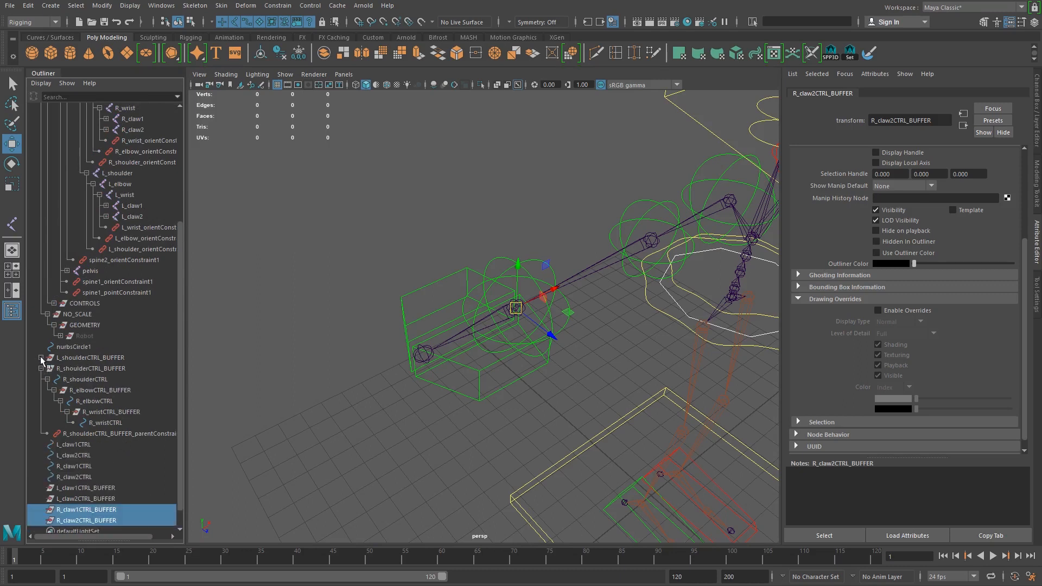
pyautogui.click(42, 369)
pyautogui.click(83, 401)
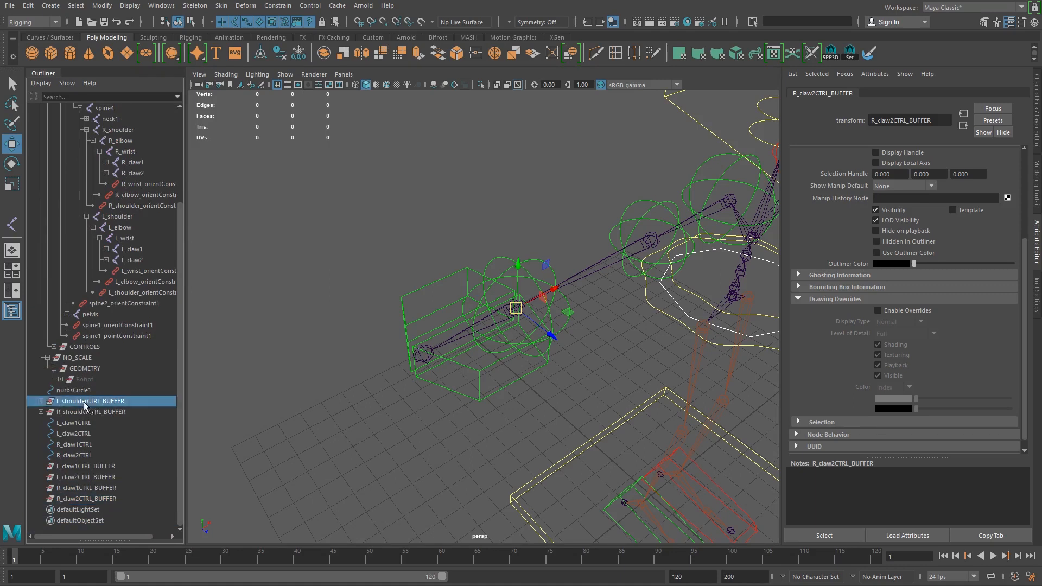
pyautogui.keyDown('shift'); pyautogui.click(85, 411); pyautogui.keyUp('shift')
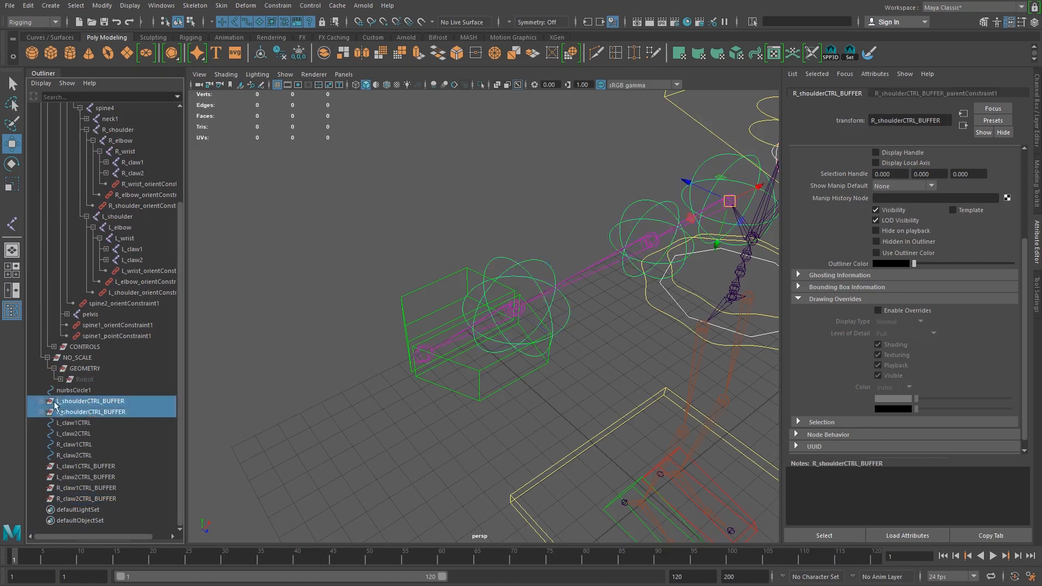
pyautogui.moveTo(92, 408); pyautogui.dragTo(74, 346, button='middle')
pyautogui.click(53, 369)
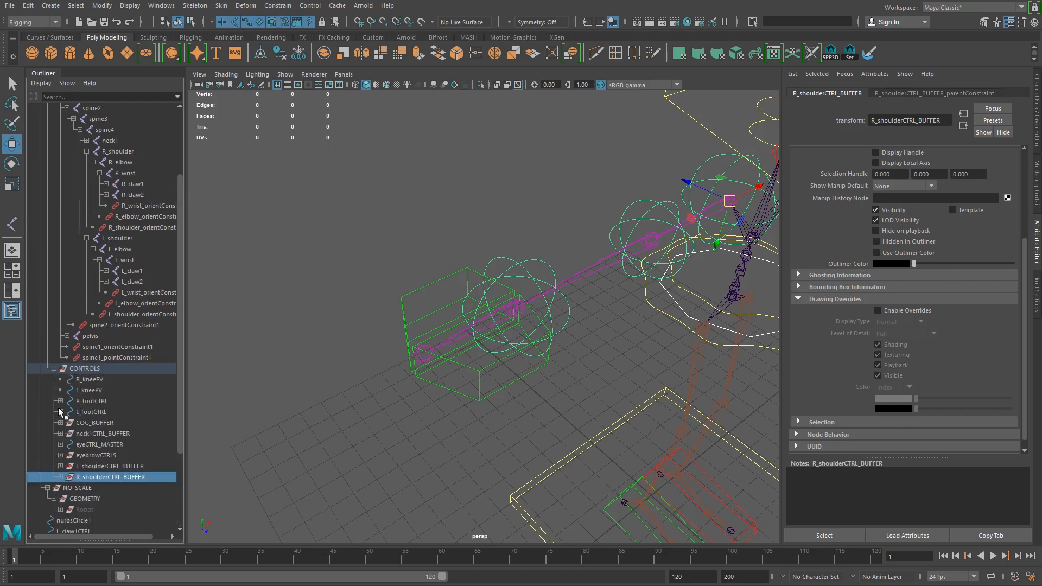
# Collapse the NO_SCALE and CONTROLS groups and widen the Outliner so the full node names are readable.
pyautogui.click(47, 488)
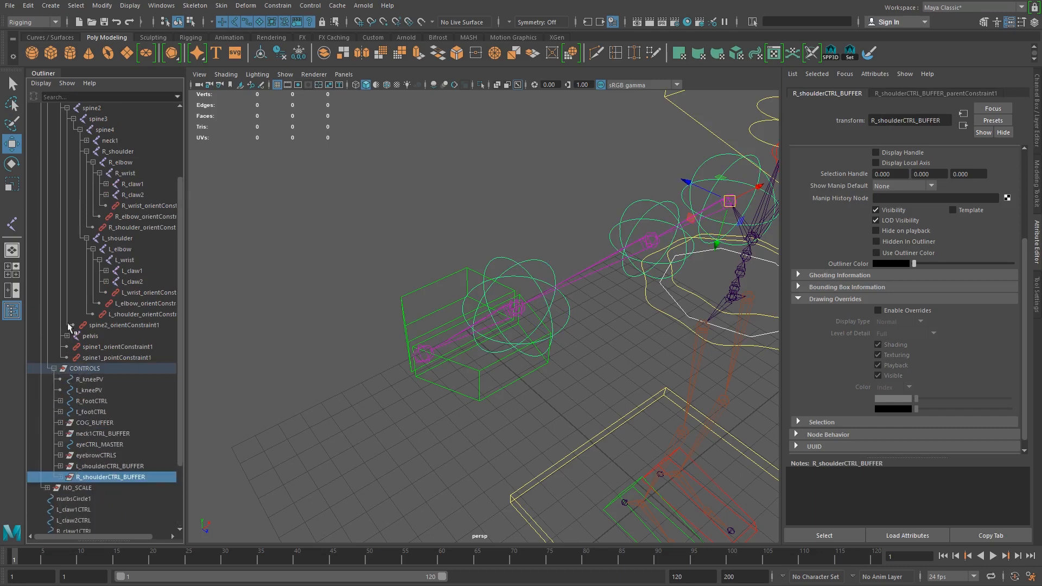
pyautogui.scroll(3, 60, 293)
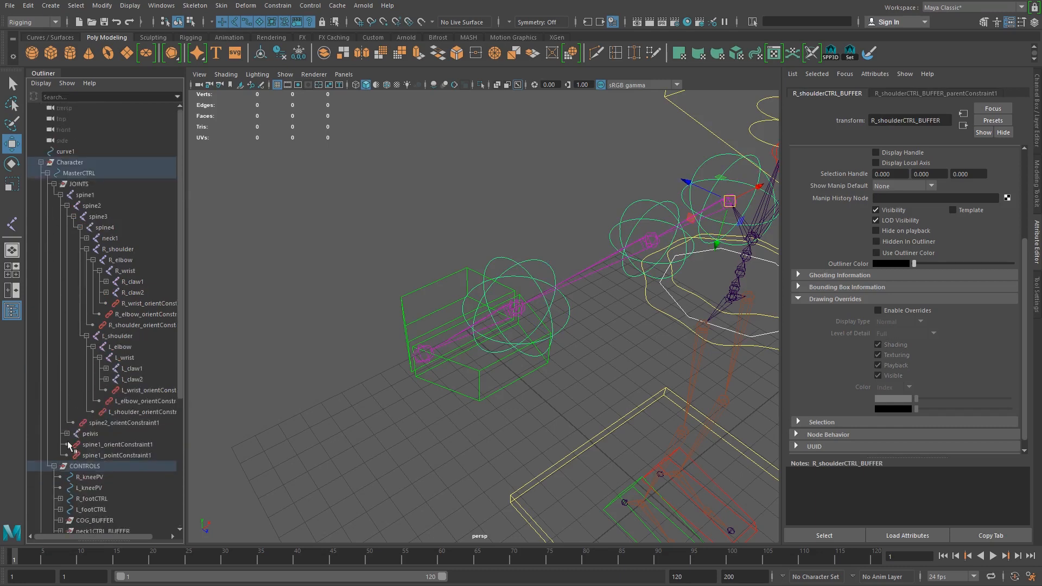
pyautogui.scroll(-3, 63, 324)
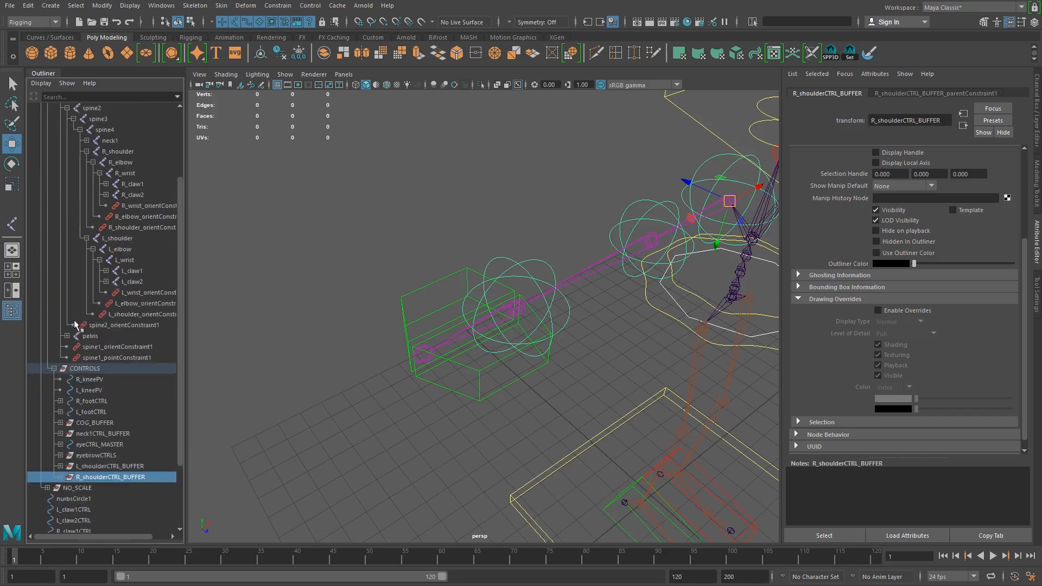
pyautogui.moveTo(186, 271); pyautogui.dragTo(215, 271)
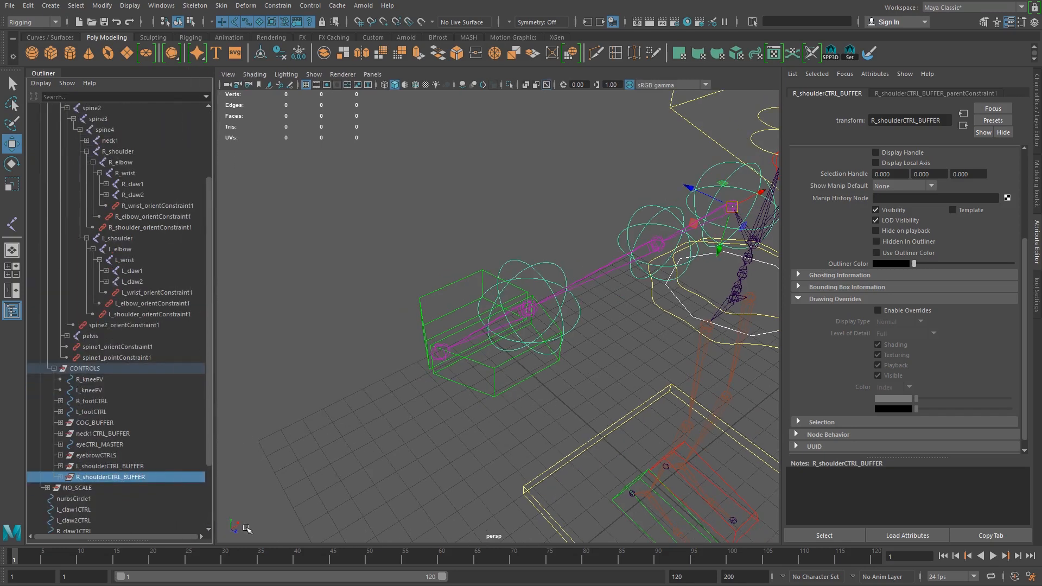
pyautogui.click(53, 368)
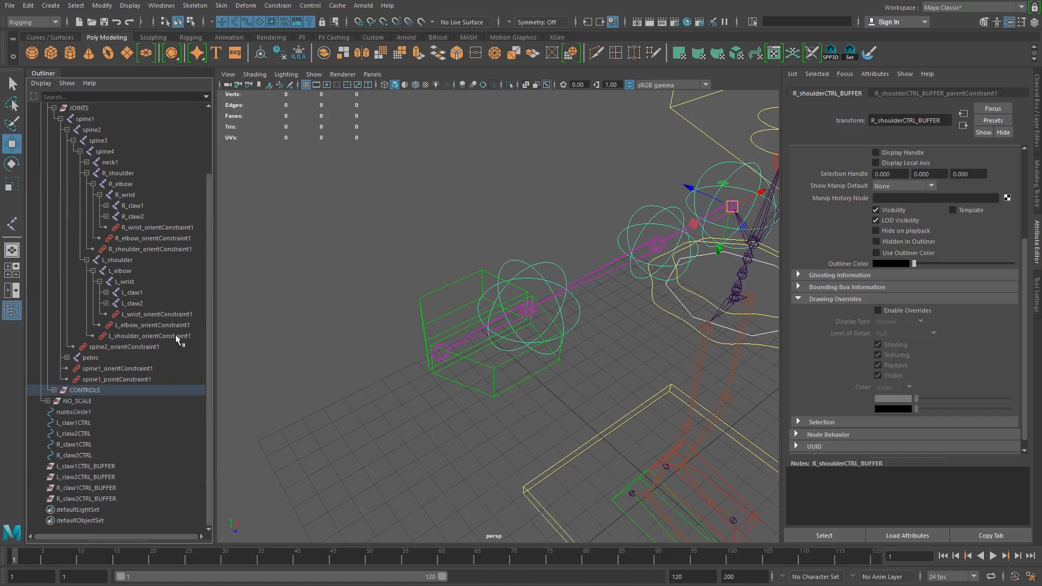
# Match L_claw1CTRL_BUFFER's rotation to the L_claw1 joint with an Orient constraint, and delete that constraint.
pyautogui.keyDown('alt'); pyautogui.moveTo(745, 438); pyautogui.dragTo(551, 405); pyautogui.keyUp('alt')
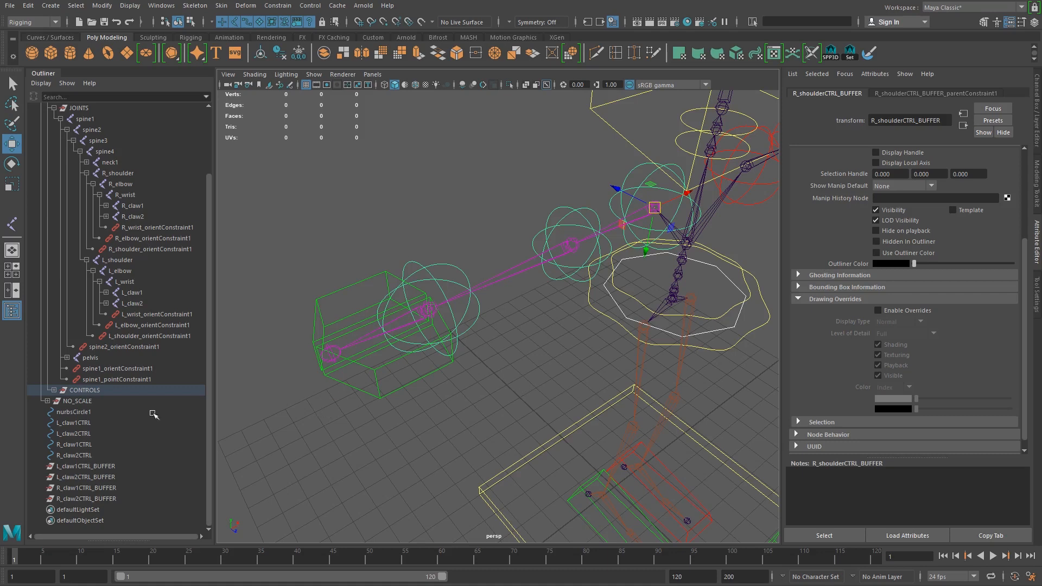
pyautogui.keyDown('alt'); pyautogui.moveTo(575, 295); pyautogui.dragTo(492, 349); pyautogui.keyUp('alt')
pyautogui.keyDown('alt'); pyautogui.moveTo(491, 349); pyautogui.dragTo(602, 415, button='right'); pyautogui.keyUp('alt')
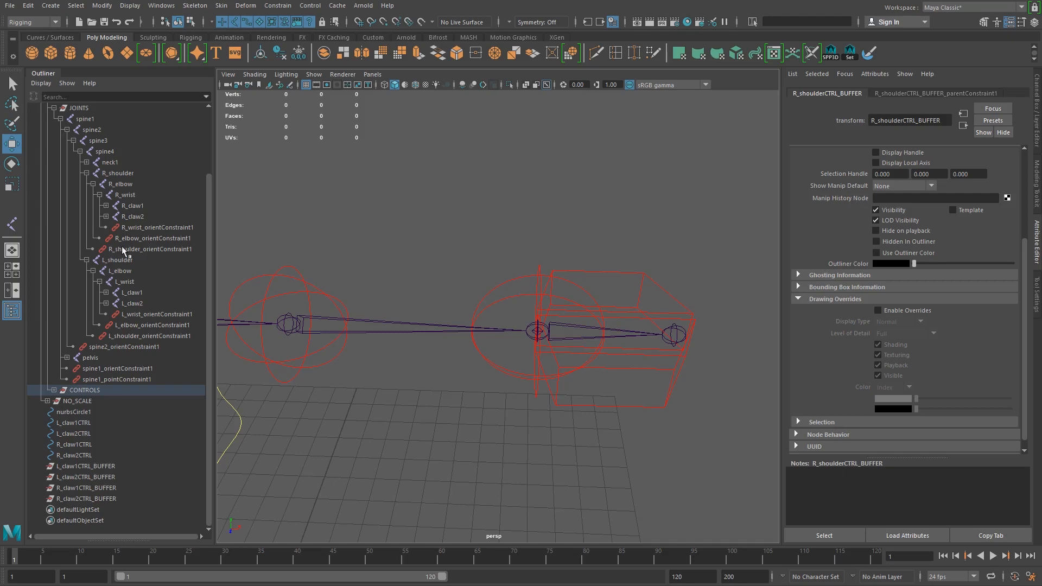
pyautogui.click(132, 292)
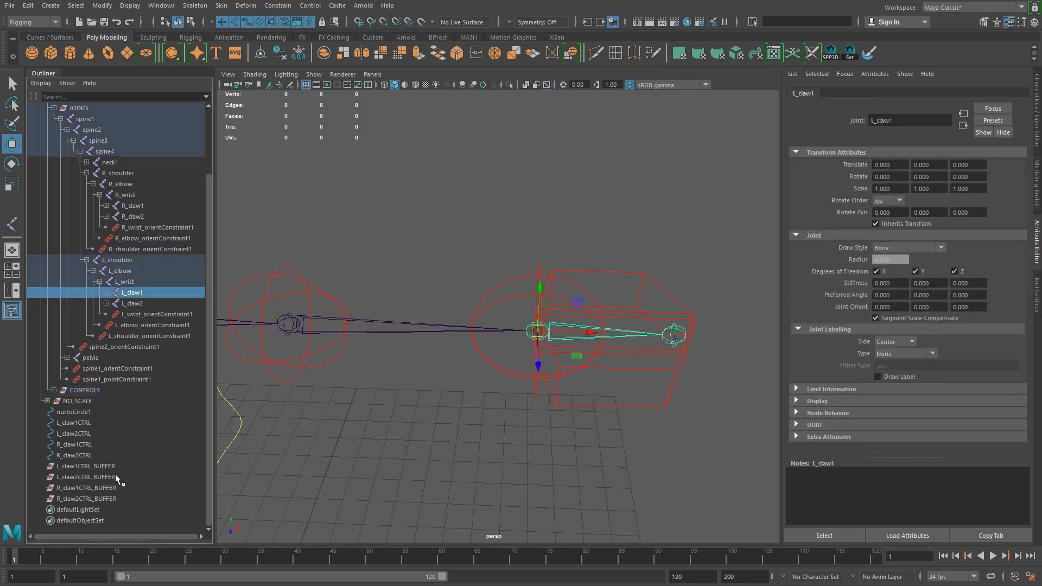
pyautogui.keyDown('ctrl'); pyautogui.click(99, 467); pyautogui.keyUp('ctrl')
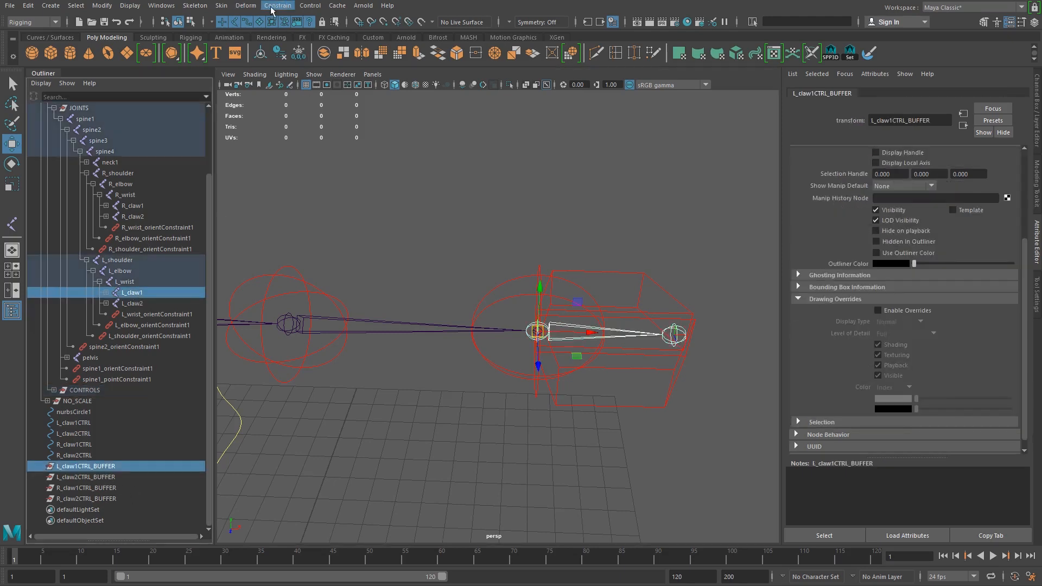
pyautogui.click(277, 6)
pyautogui.click(293, 55)
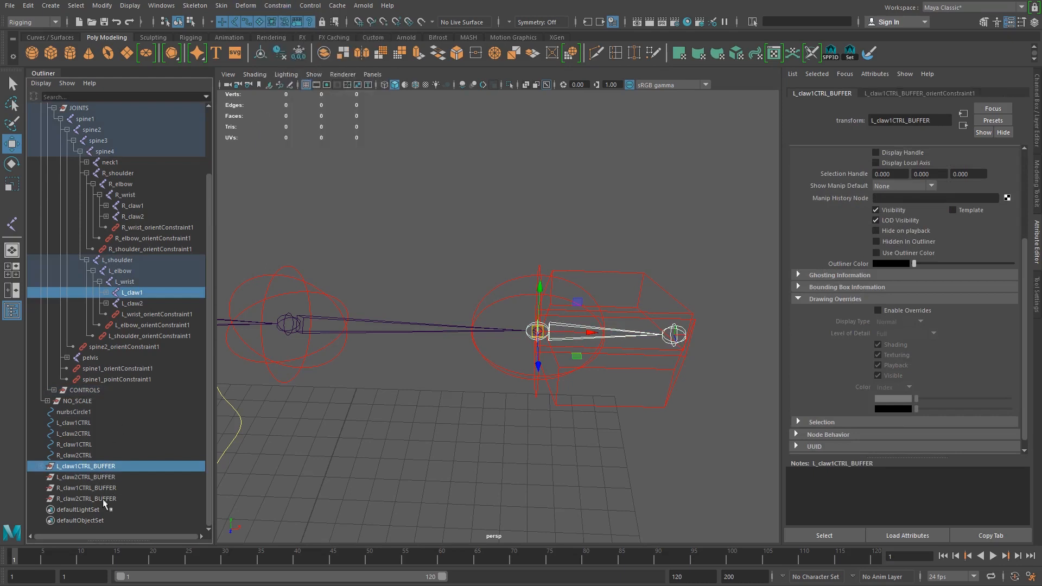
pyautogui.click(39, 468)
pyautogui.click(95, 477)
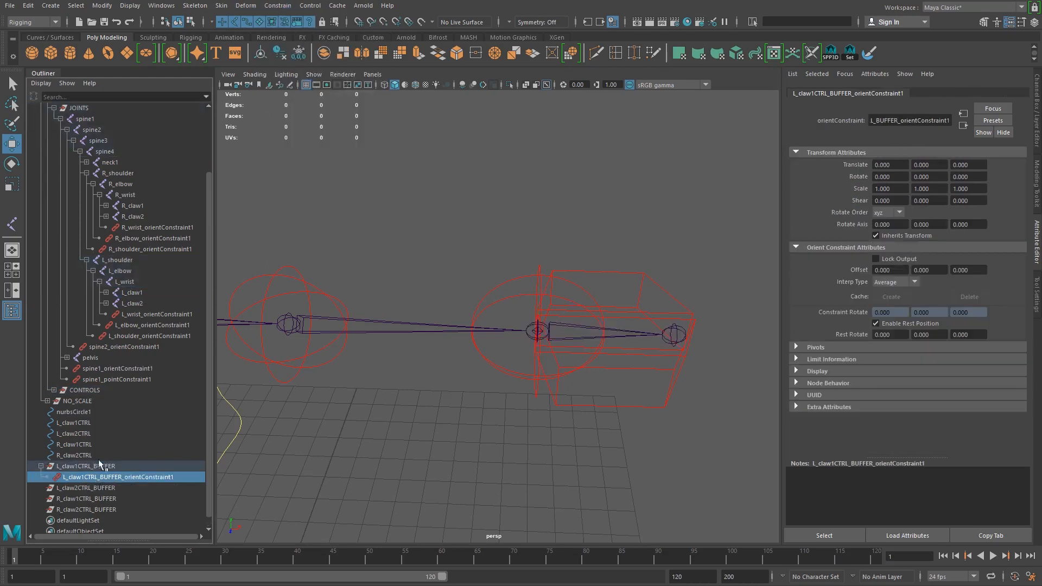
pyautogui.press('Delete')
# Match L_claw2CTRL_BUFFER's rotation to the L_claw2 joint with an Orient constraint, and delete that constraint.
pyautogui.click(132, 303)
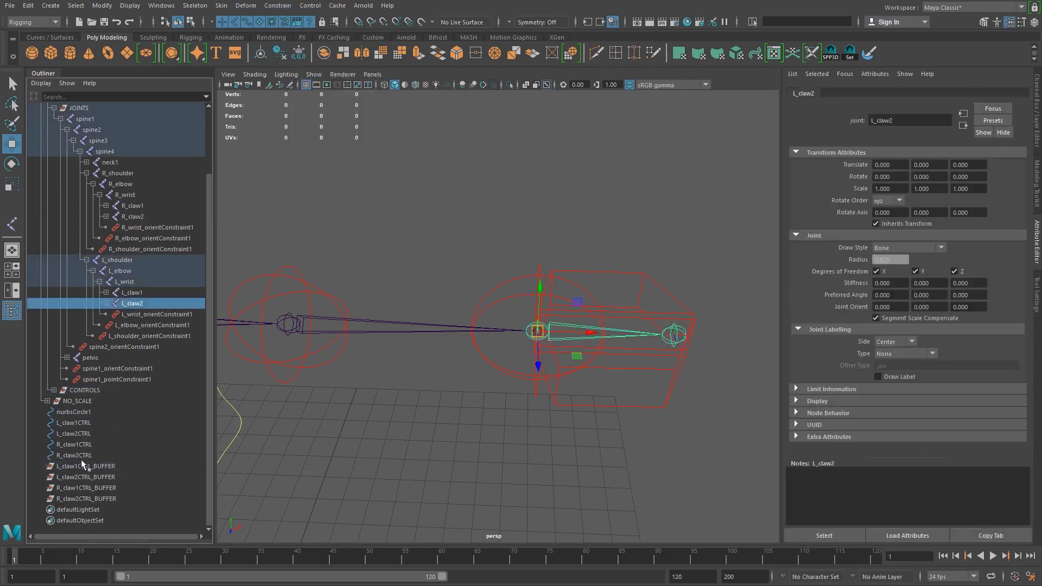
pyautogui.keyDown('ctrl'); pyautogui.click(81, 478); pyautogui.keyUp('ctrl')
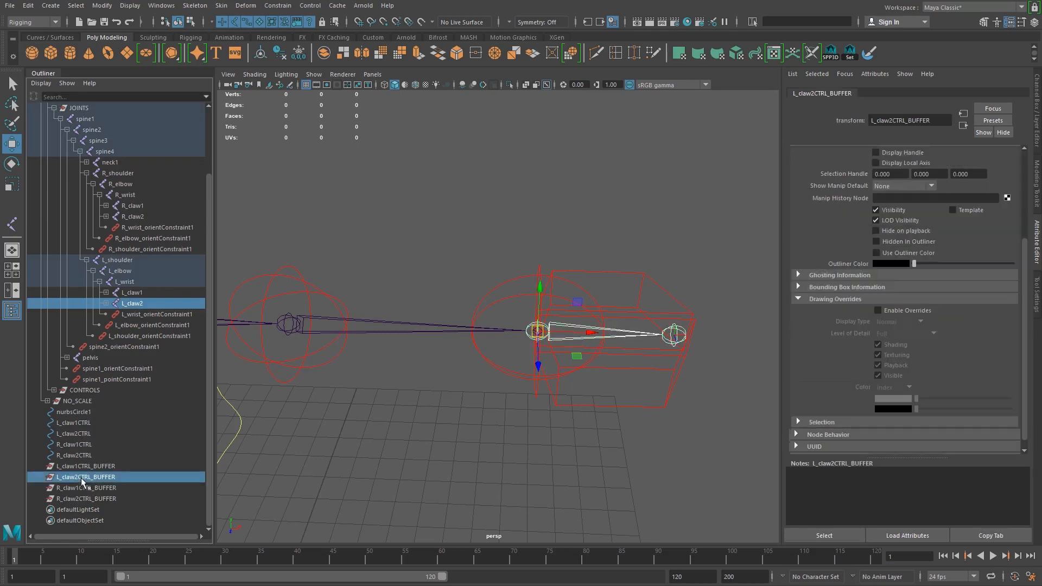
pyautogui.click(277, 6)
pyautogui.click(285, 53)
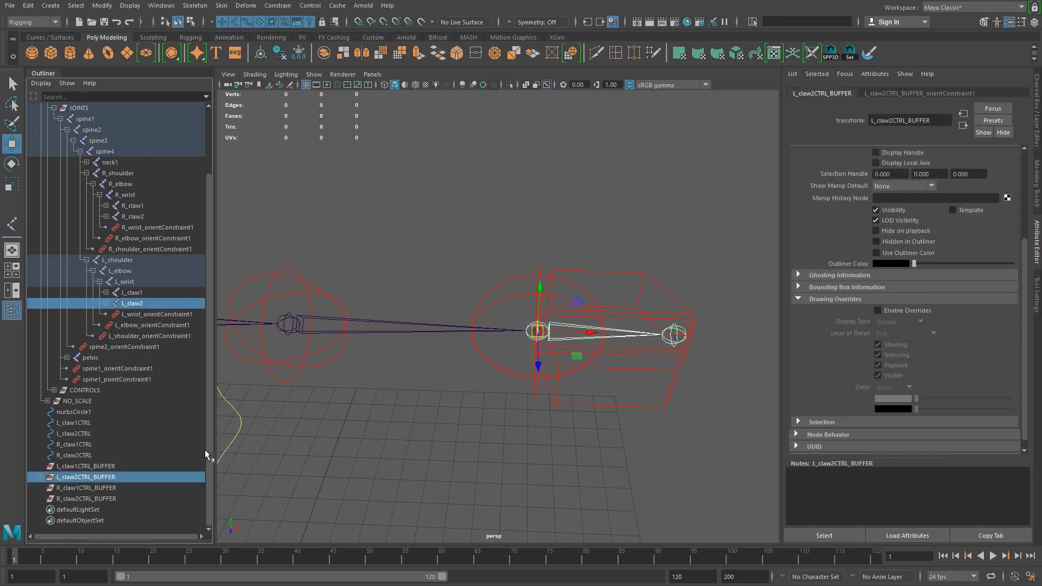
pyautogui.click(41, 477)
pyautogui.click(86, 488)
pyautogui.press('Delete')
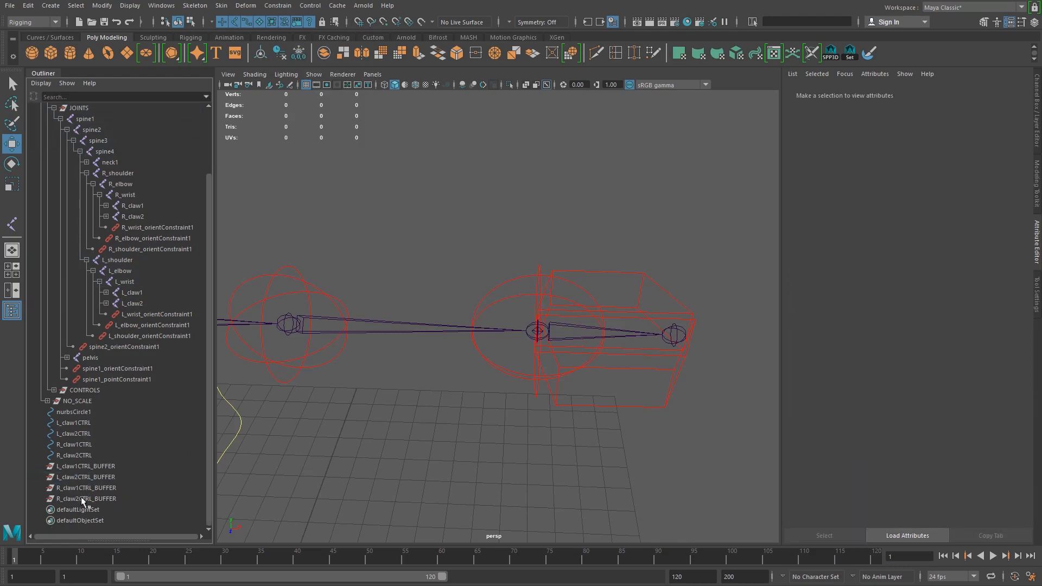
# Match R_claw1CTRL_BUFFER's rotation to the R_claw1 joint with an Orient constraint, and delete that constraint.
pyautogui.click(133, 206)
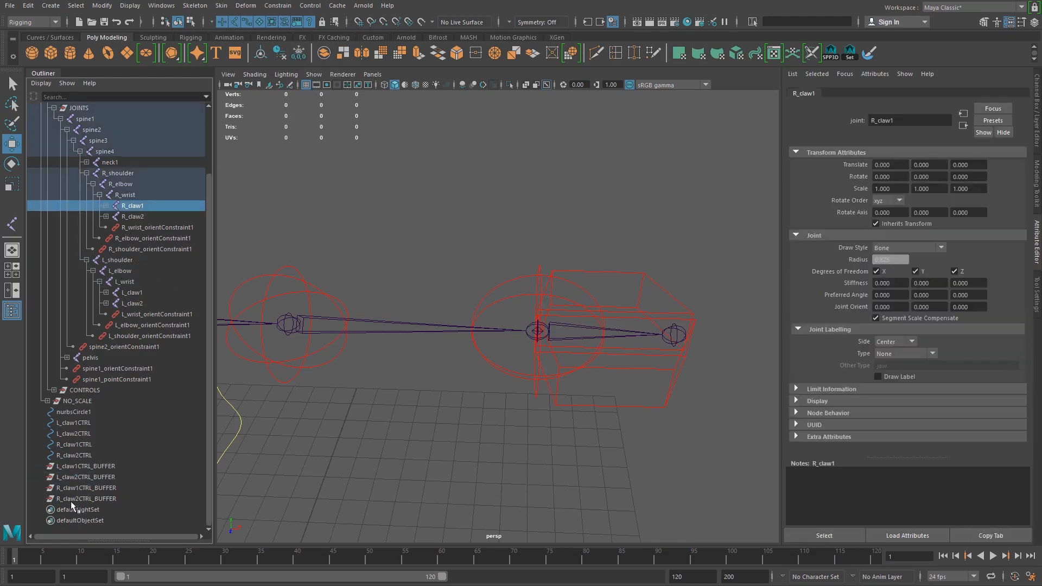
pyautogui.keyDown('ctrl'); pyautogui.click(87, 487); pyautogui.keyUp('ctrl')
pyautogui.click(294, 7)
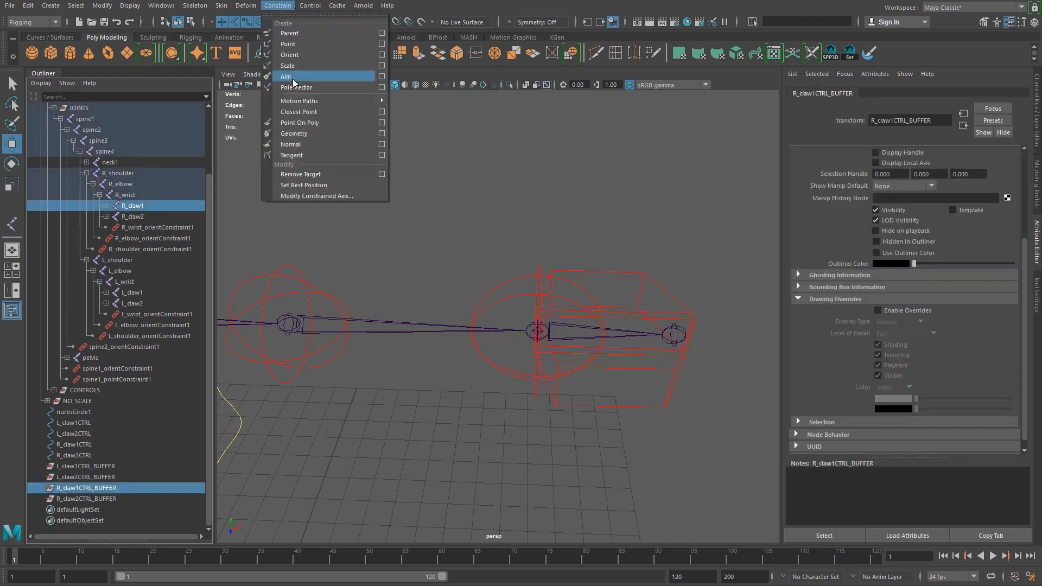
pyautogui.click(288, 55)
pyautogui.click(41, 488)
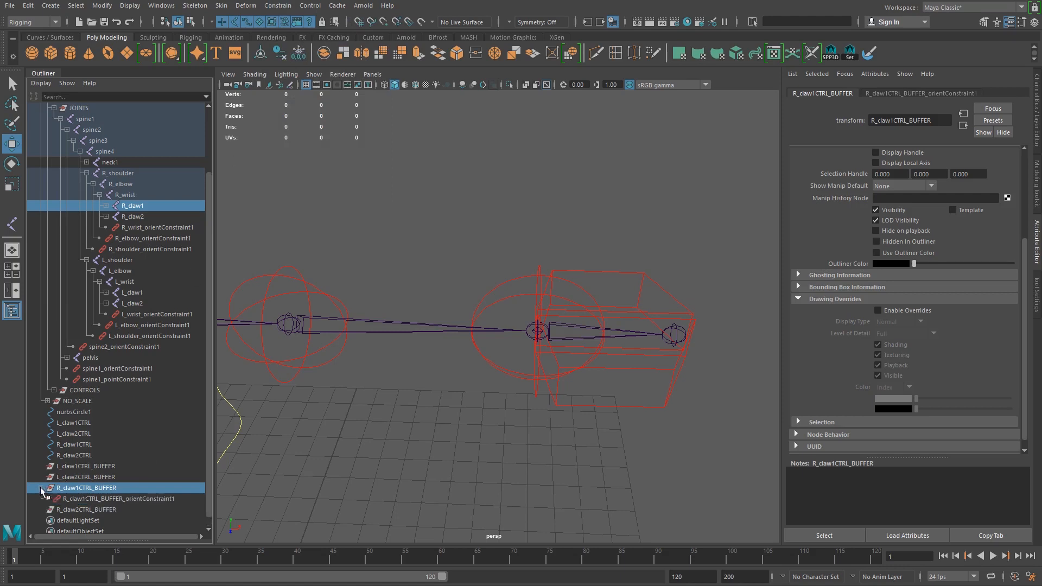
pyautogui.click(106, 498)
pyautogui.press('Delete')
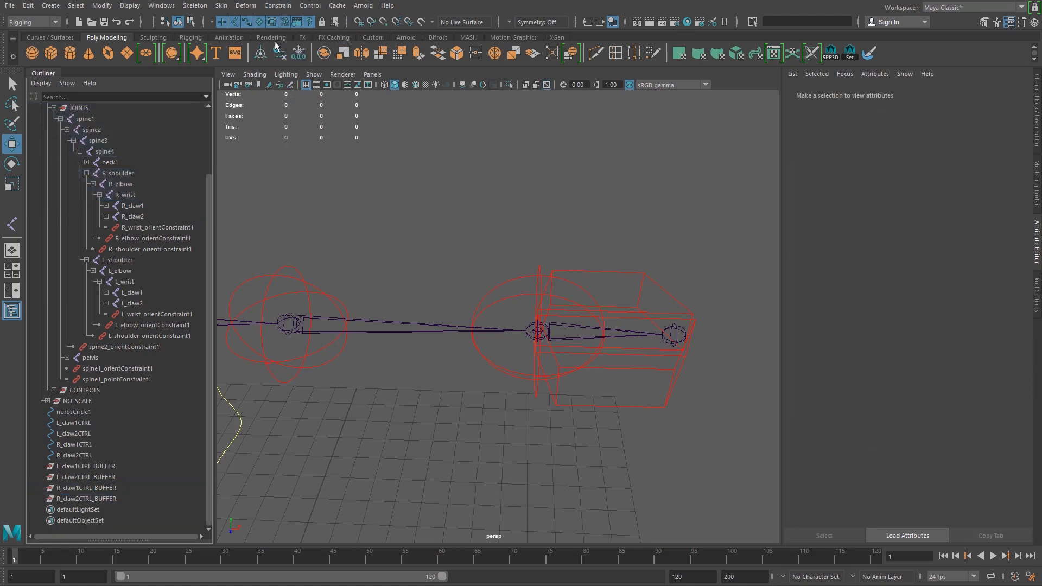
# Match R_claw2CTRL_BUFFER's rotation to the R_claw2 joint with an Orient constraint, and delete that constraint.
pyautogui.click(132, 217)
pyautogui.keyDown('ctrl'); pyautogui.click(92, 498); pyautogui.keyUp('ctrl')
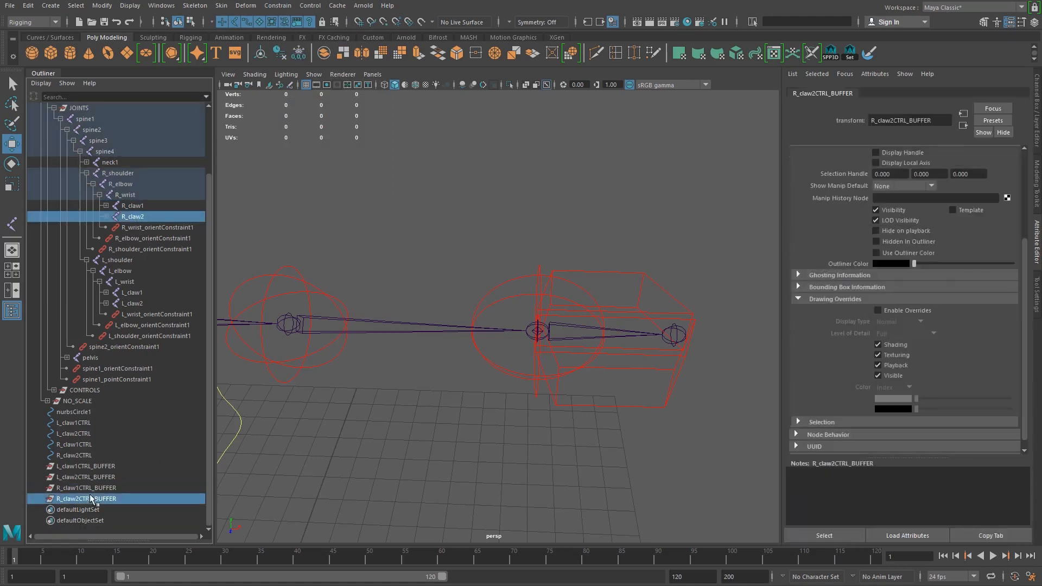
pyautogui.click(310, 5)
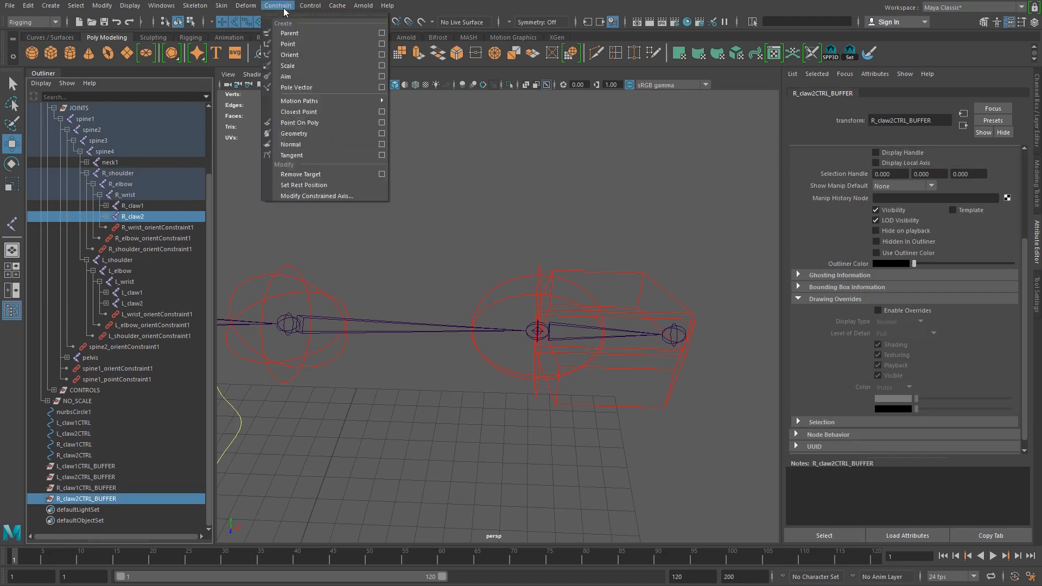
pyautogui.click(292, 55)
pyautogui.click(41, 498)
pyautogui.click(108, 510)
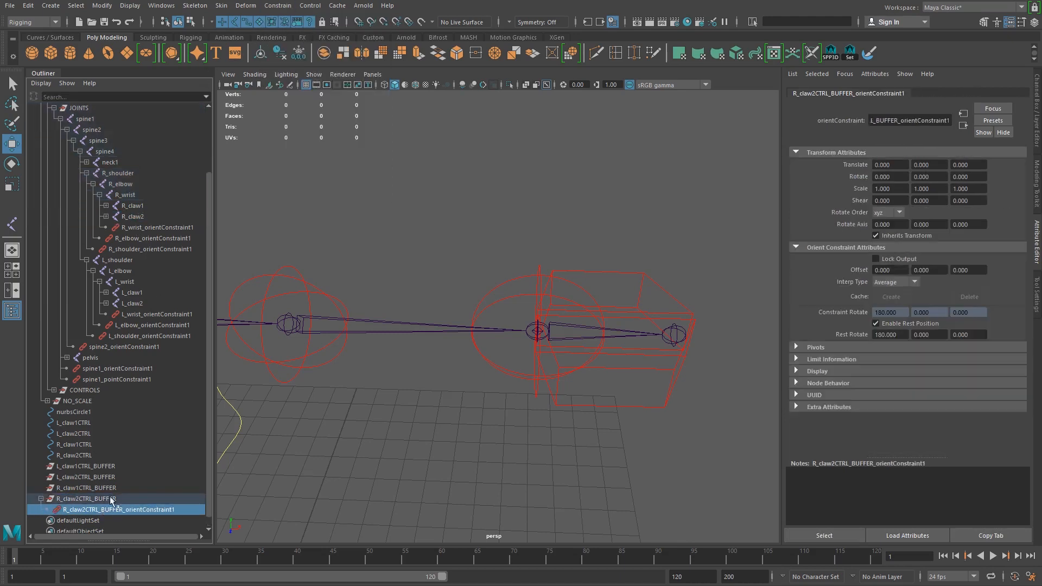
pyautogui.press('Delete')
# Check the translate and rotate channel values of the claw buffer groups.
pyautogui.click(1038, 108)
pyautogui.click(82, 499)
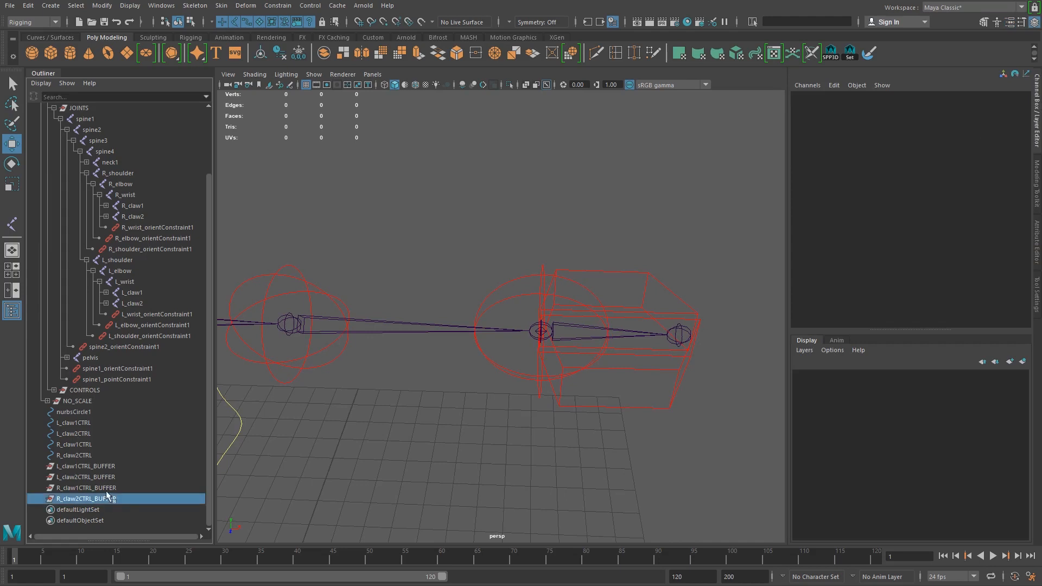
pyautogui.click(102, 467)
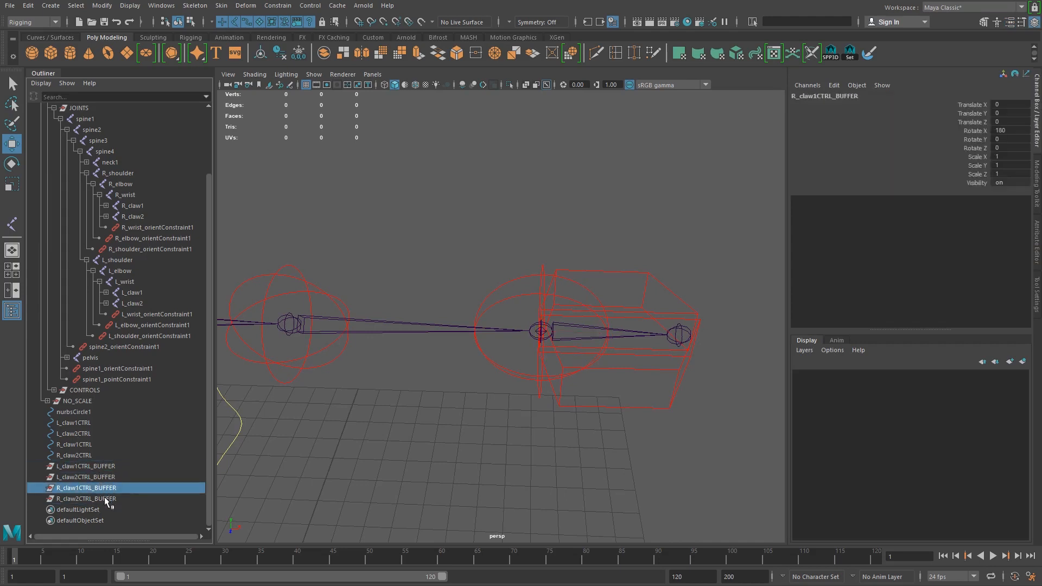
# Compare the channel values of the right claw buffer groups with those of the left claw buffer groups.
pyautogui.click(93, 500)
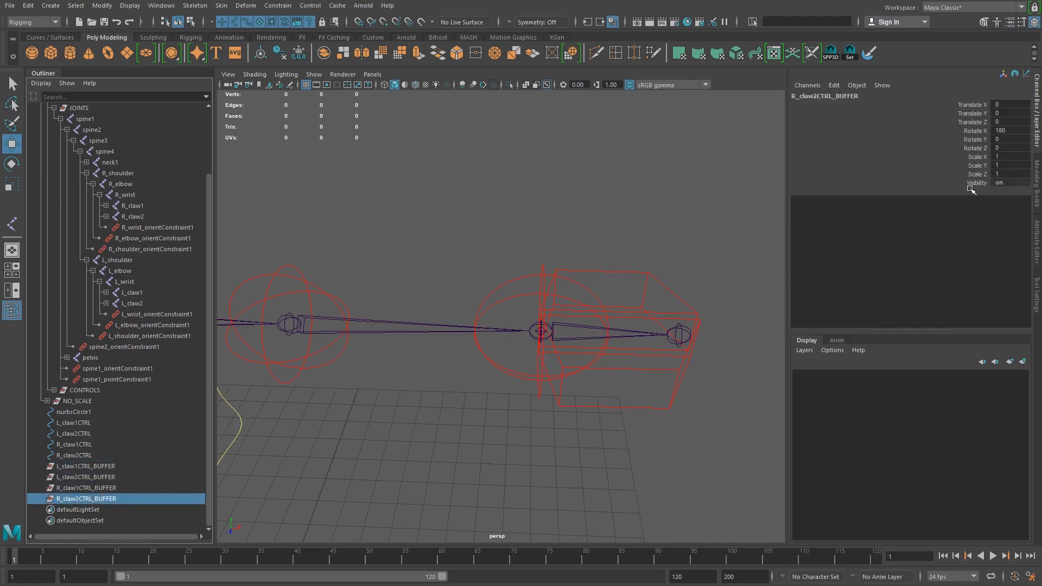
pyautogui.click(100, 477)
pyautogui.click(100, 464)
pyautogui.click(105, 489)
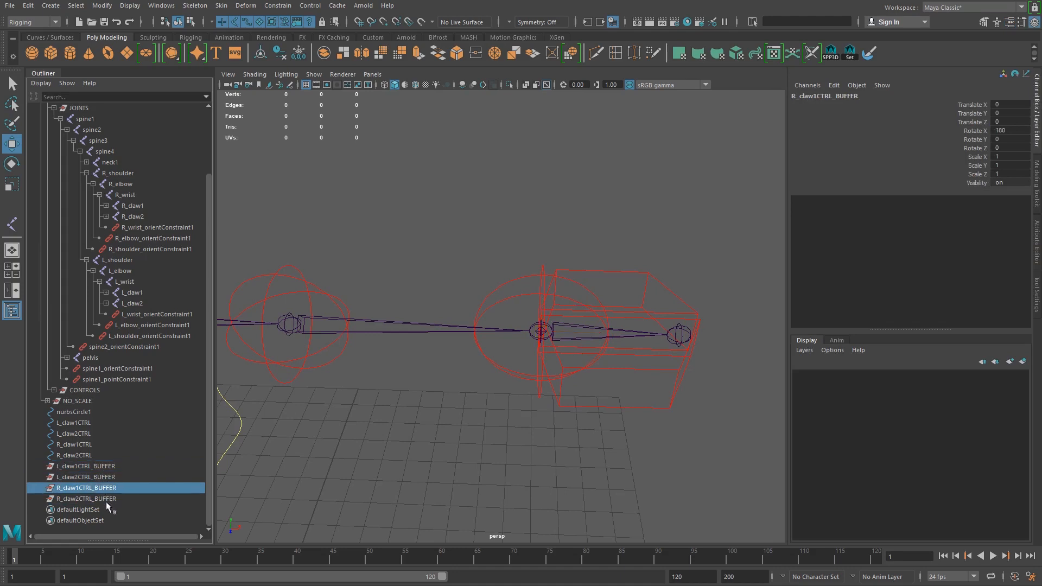
pyautogui.click(106, 498)
pyautogui.click(106, 477)
pyautogui.click(106, 466)
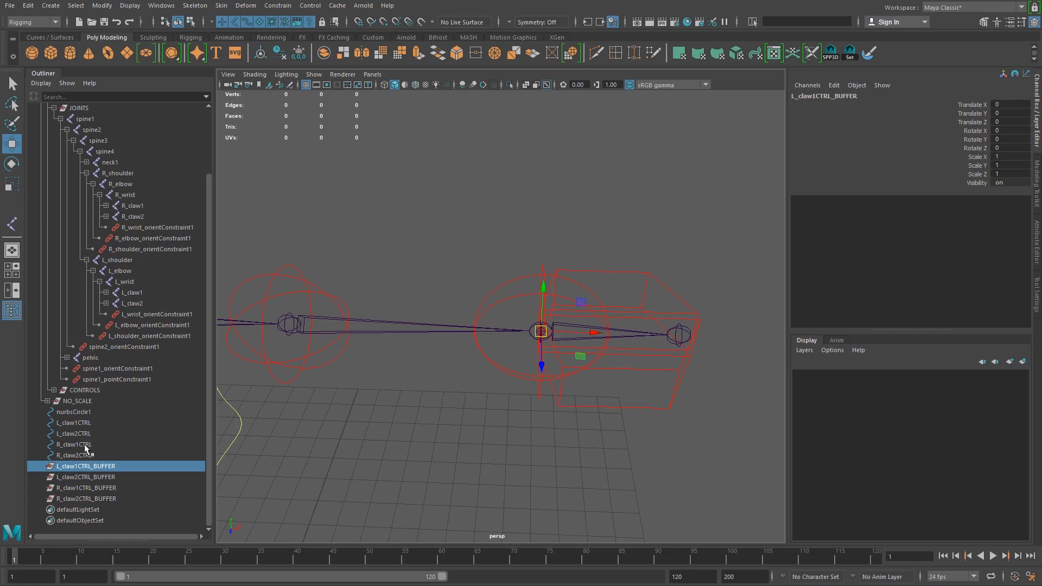
# Parent L_claw1CTRL, L_claw2CTRL, R_claw1CTRL and R_claw2CTRL each under its matching BUFFER group.
pyautogui.click(67, 423)
pyautogui.moveTo(67, 422); pyautogui.dragTo(97, 468, button='middle')
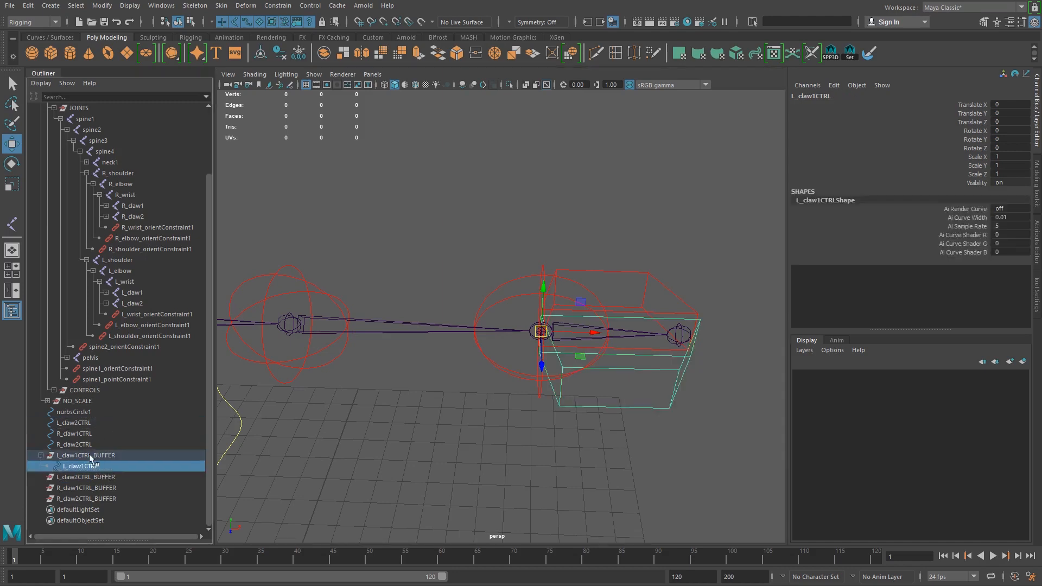
pyautogui.click(67, 422)
pyautogui.moveTo(67, 422); pyautogui.dragTo(89, 477, button='middle')
pyautogui.click(69, 423)
pyautogui.moveTo(68, 426); pyautogui.dragTo(81, 489, button='middle')
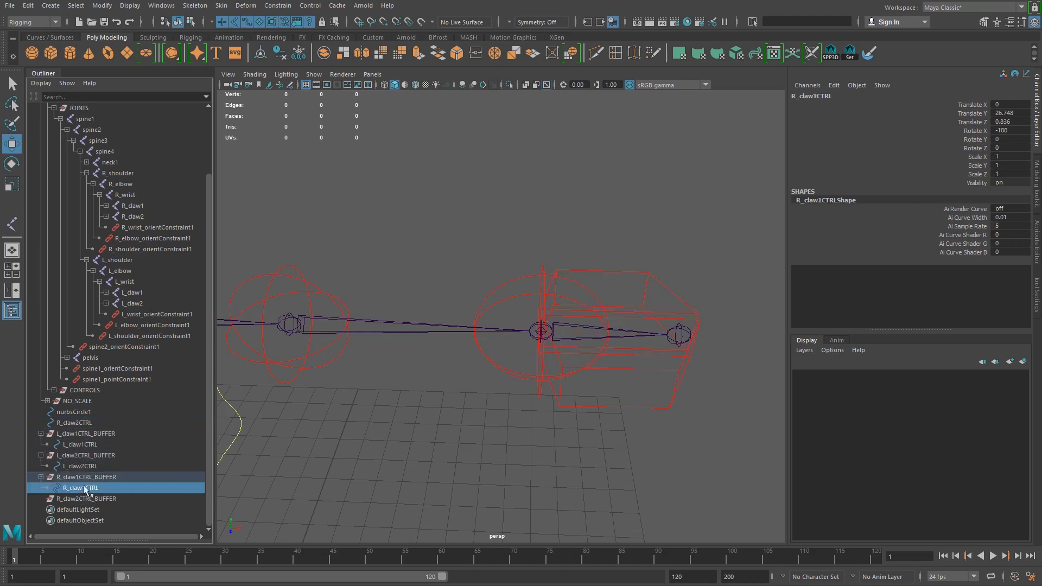
pyautogui.click(68, 423)
pyautogui.moveTo(70, 425); pyautogui.dragTo(77, 500, button='middle')
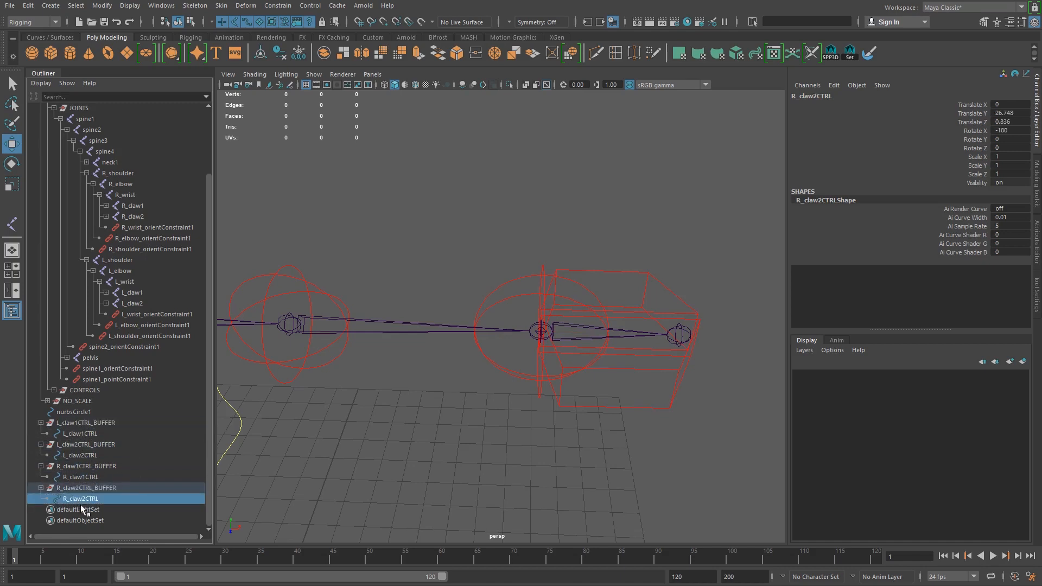
# Freeze the transformations of all four left and right claw controls, and check each control's channel values.
pyautogui.keyDown('ctrl'); pyautogui.click(81, 477); pyautogui.keyUp('ctrl')
pyautogui.keyDown('ctrl'); pyautogui.click(89, 455); pyautogui.keyUp('ctrl')
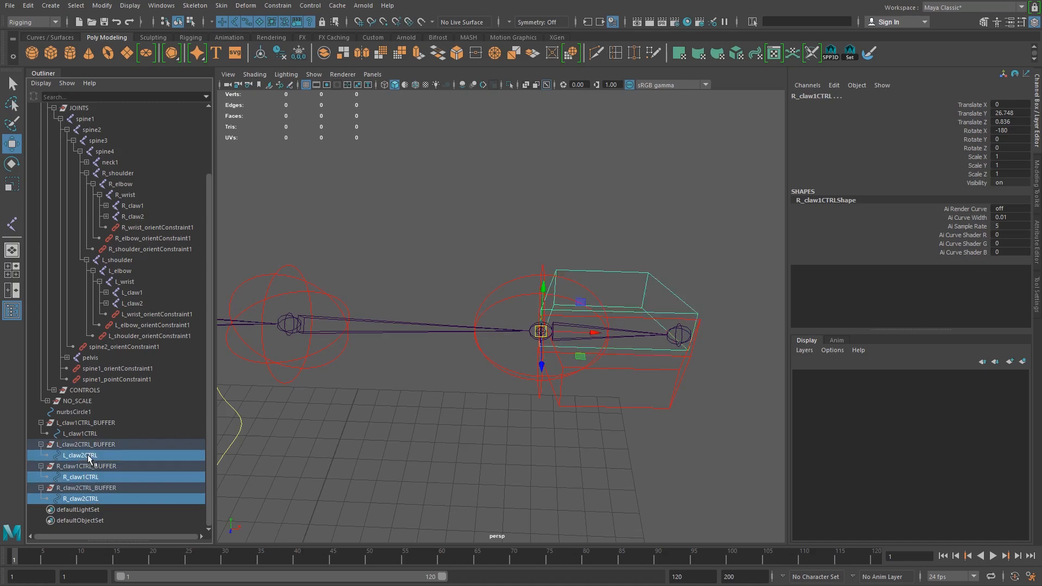
pyautogui.keyDown('ctrl'); pyautogui.click(88, 434); pyautogui.keyUp('ctrl')
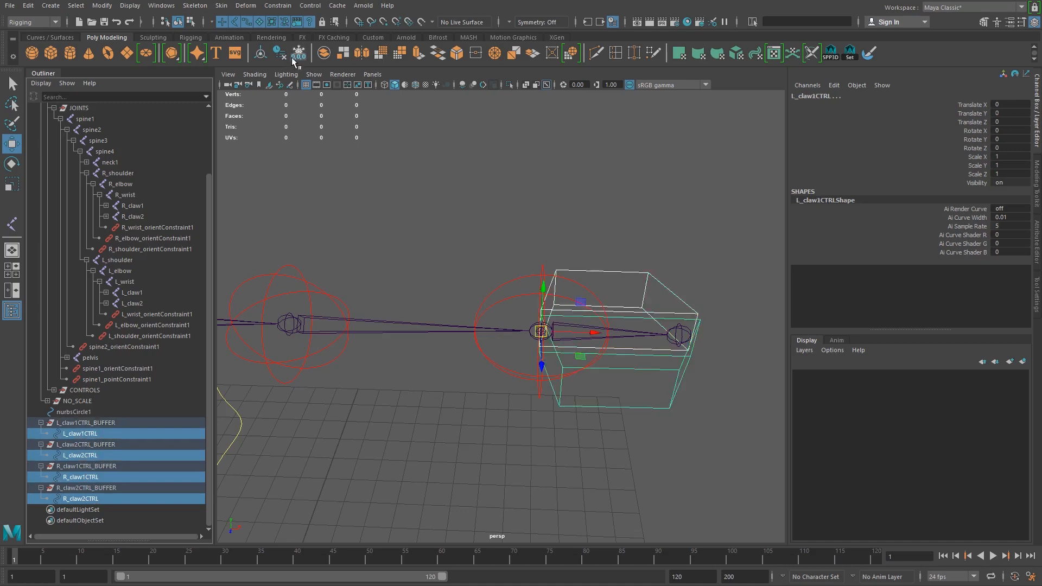
pyautogui.click(116, 477)
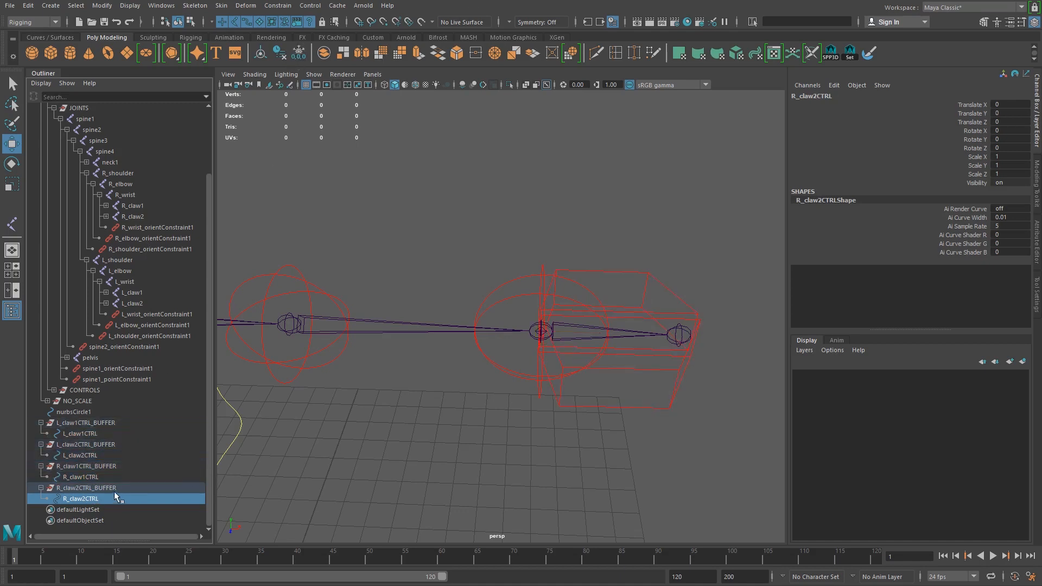
pyautogui.click(114, 458)
pyautogui.click(113, 434)
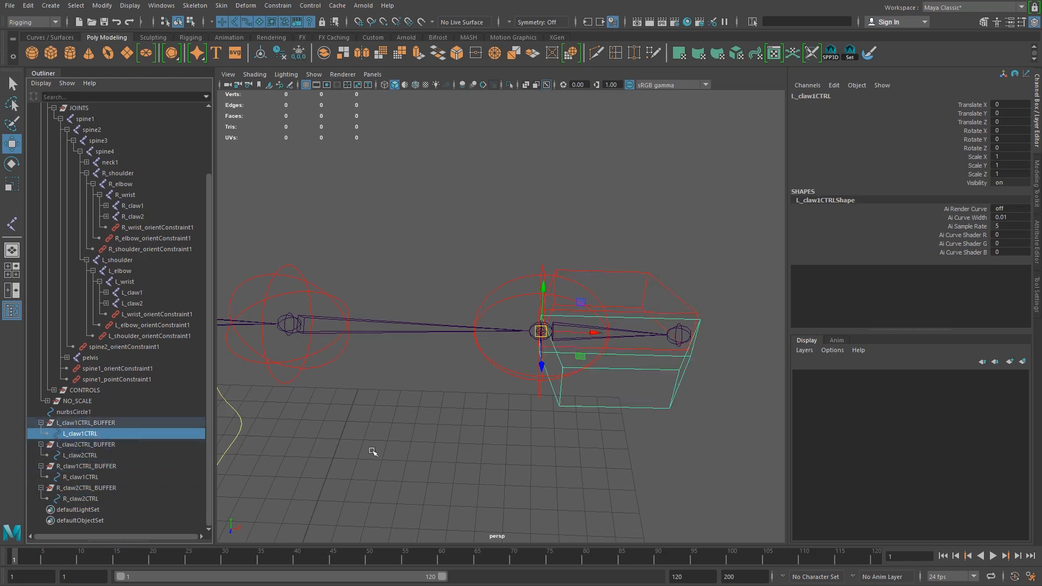
# Orient-constrain the L_claw1 joint to L_claw1CTRL.
pyautogui.keyDown('alt'); pyautogui.moveTo(372, 449); pyautogui.dragTo(490, 414); pyautogui.keyUp('alt')
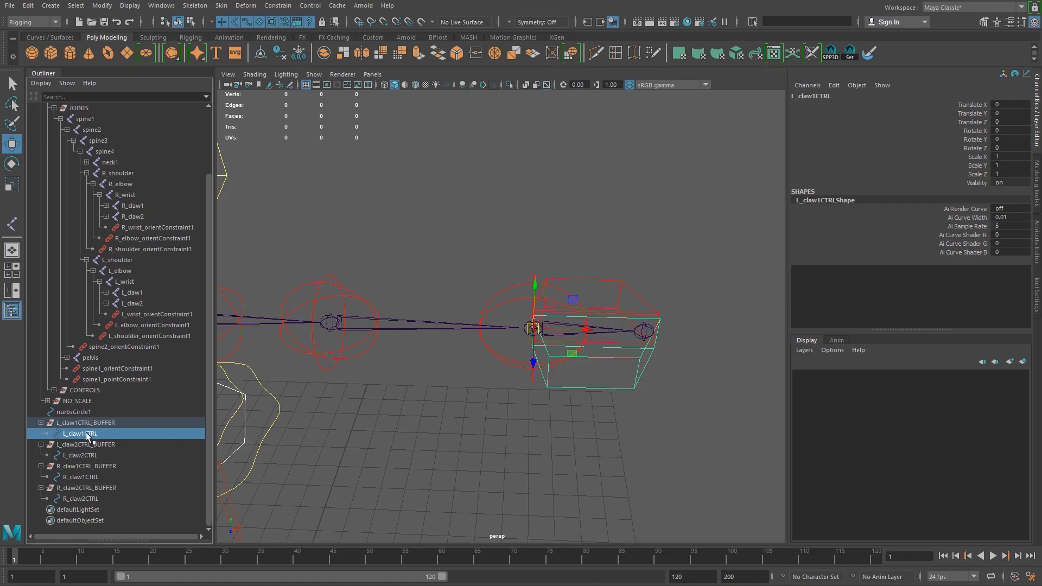
pyautogui.keyDown('ctrl'); pyautogui.click(131, 294); pyautogui.keyUp('ctrl')
pyautogui.click(277, 5)
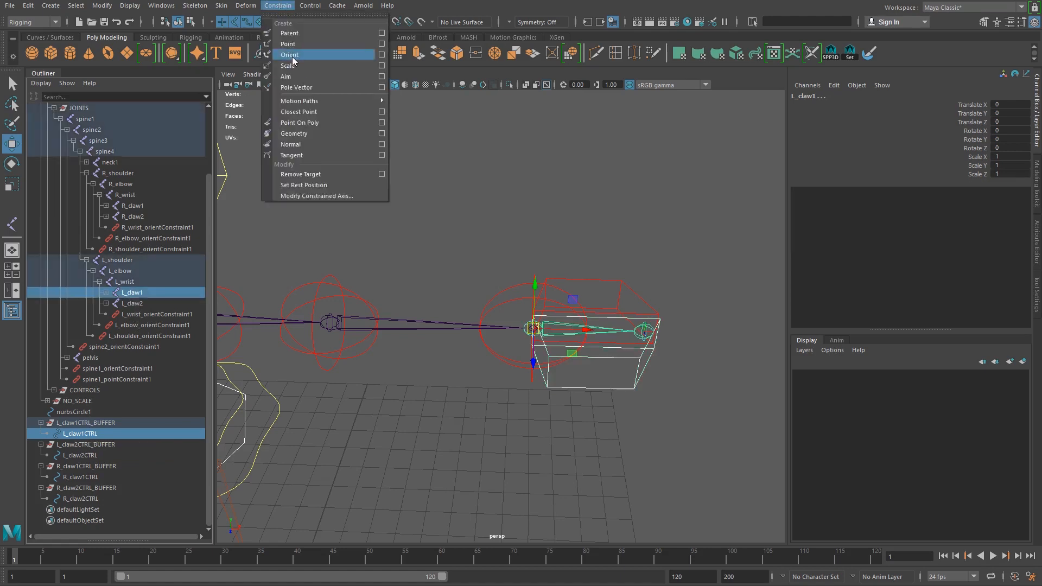
pyautogui.click(291, 55)
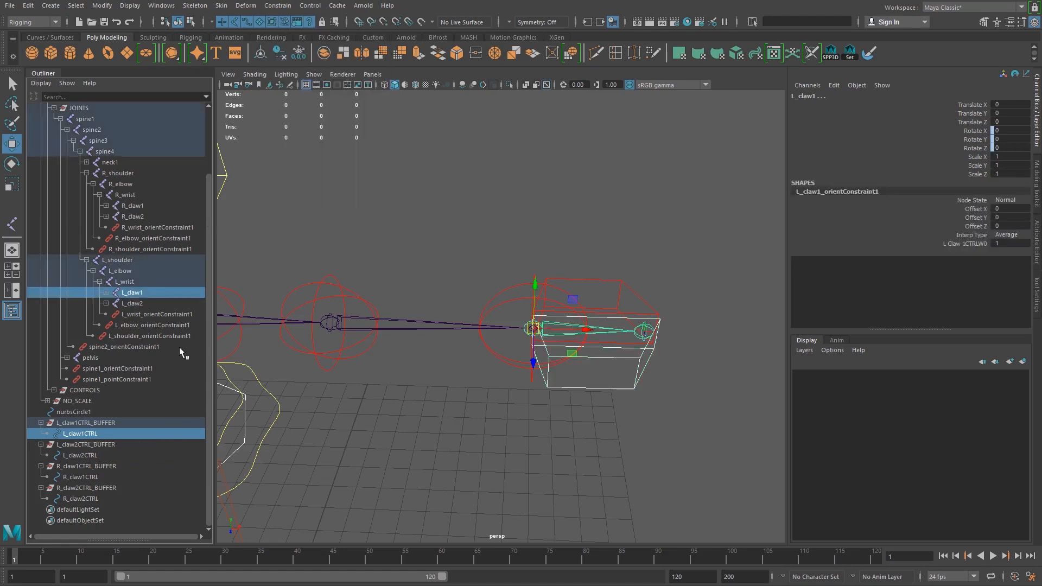
# Orient-constrain the L_claw2 joint to L_claw2CTRL.
pyautogui.click(76, 456)
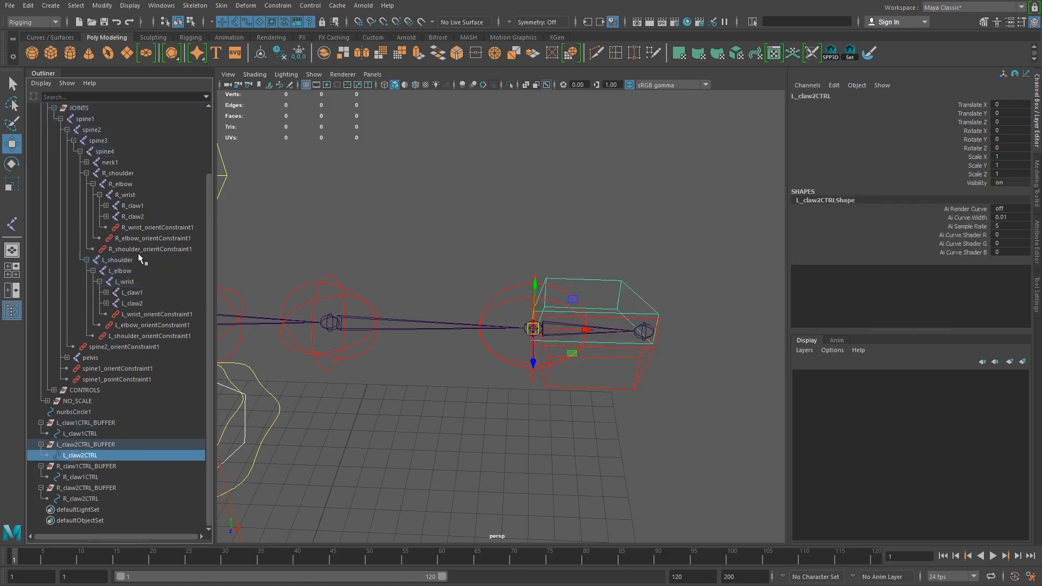
pyautogui.keyDown('ctrl'); pyautogui.click(128, 303); pyautogui.keyUp('ctrl')
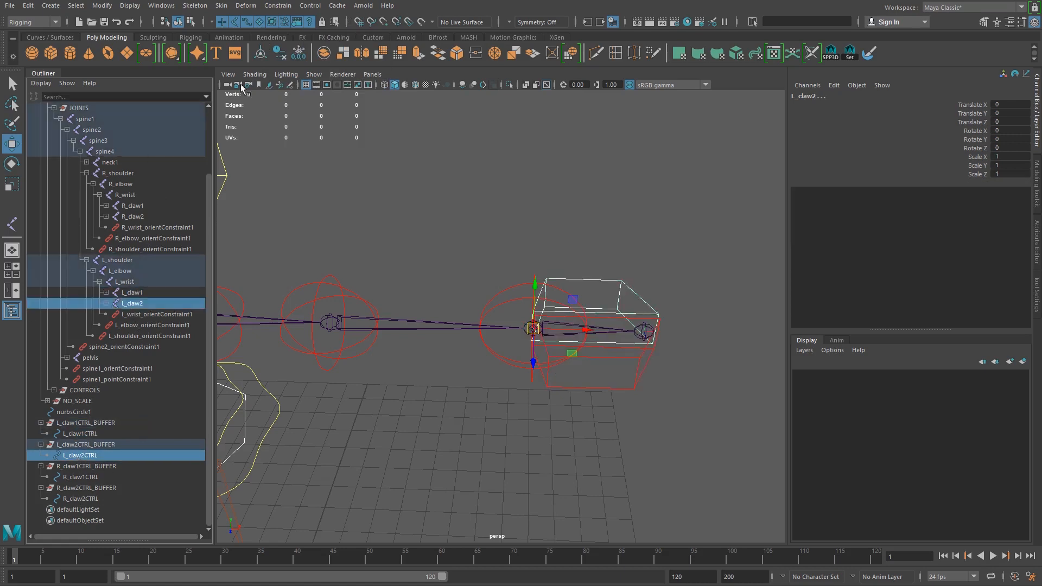
pyautogui.click(278, 6)
pyautogui.click(296, 55)
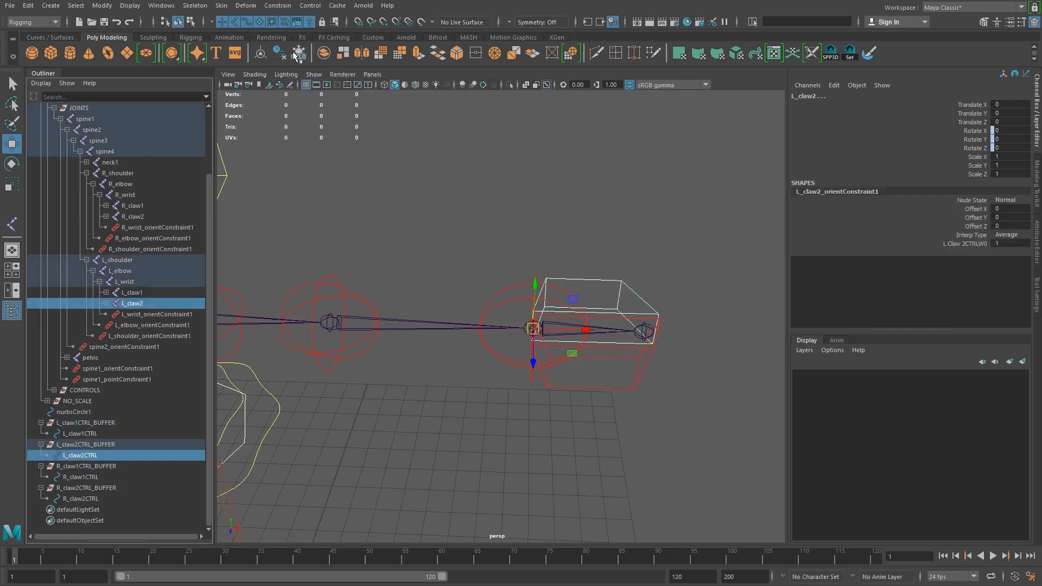
# Orient-constrain the R_claw1 joint to R_claw1CTRL.
pyautogui.click(83, 477)
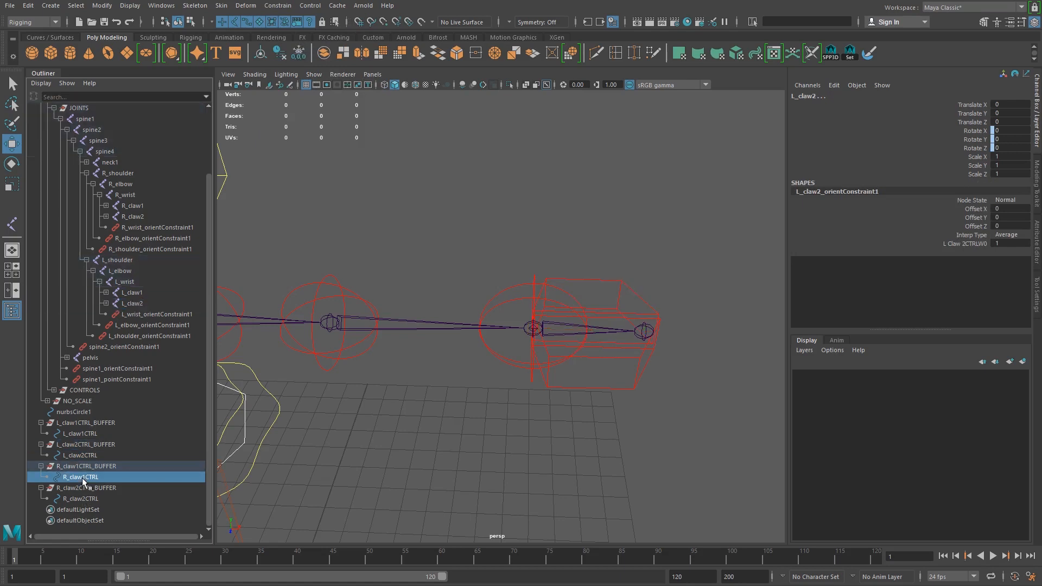
pyautogui.keyDown('ctrl'); pyautogui.click(137, 208); pyautogui.keyUp('ctrl')
pyautogui.click(278, 6)
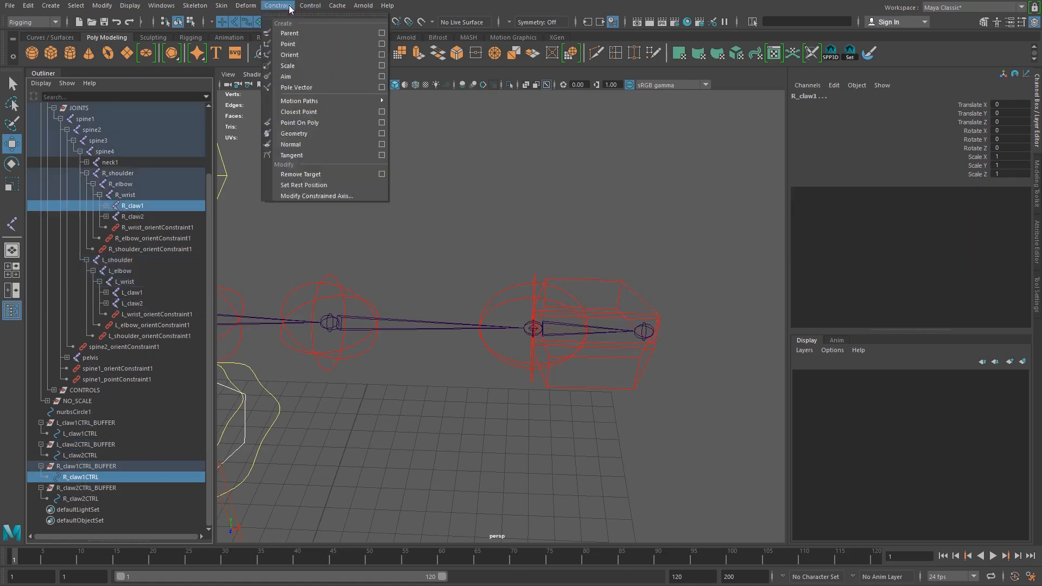
pyautogui.click(296, 55)
# Orient-constrain the R_claw2 joint to R_claw2CTRL.
pyautogui.click(76, 498)
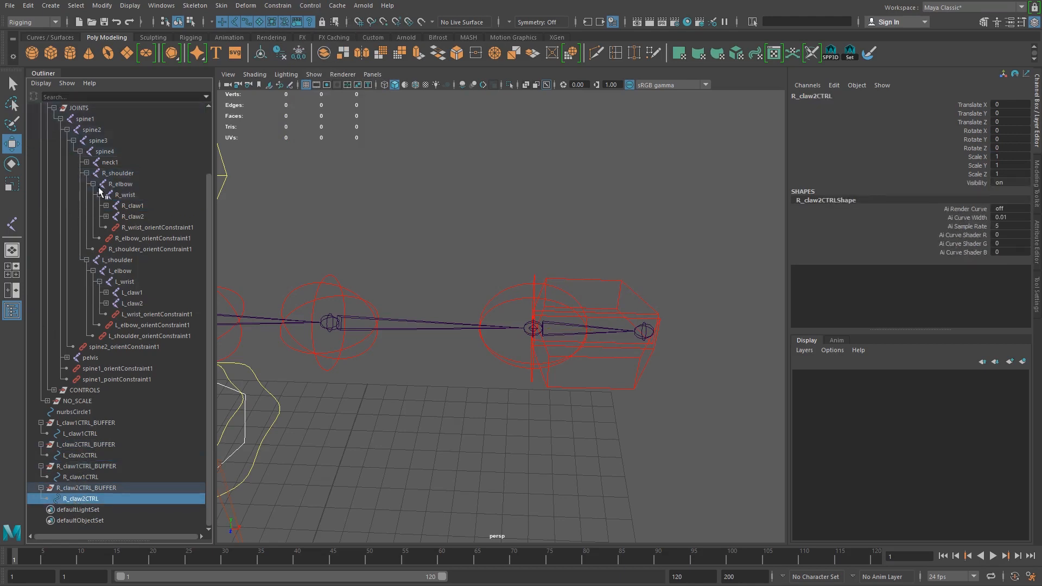
pyautogui.keyDown('ctrl'); pyautogui.click(132, 217); pyautogui.keyUp('ctrl')
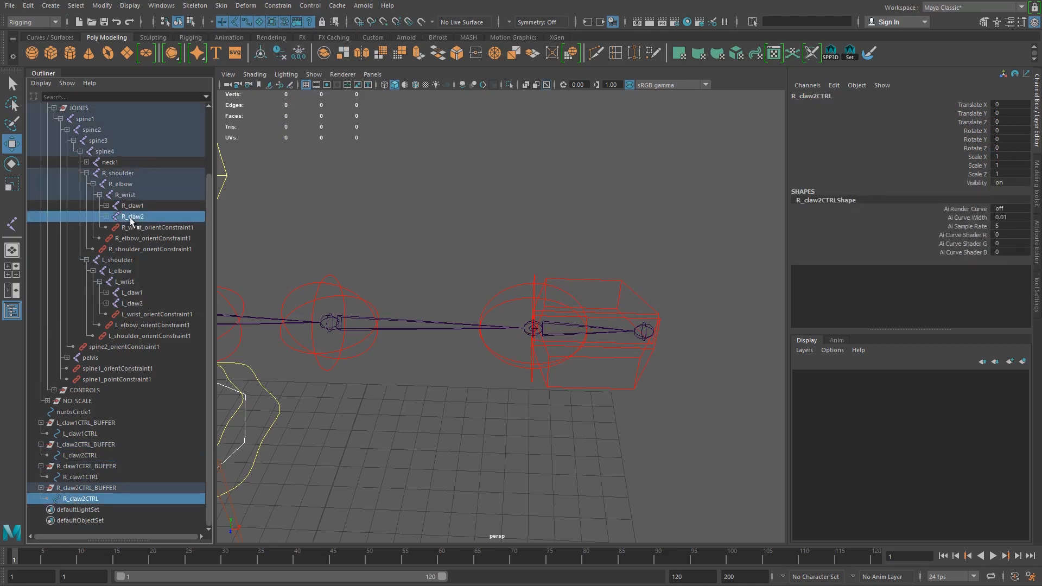
pyautogui.click(277, 6)
pyautogui.click(305, 57)
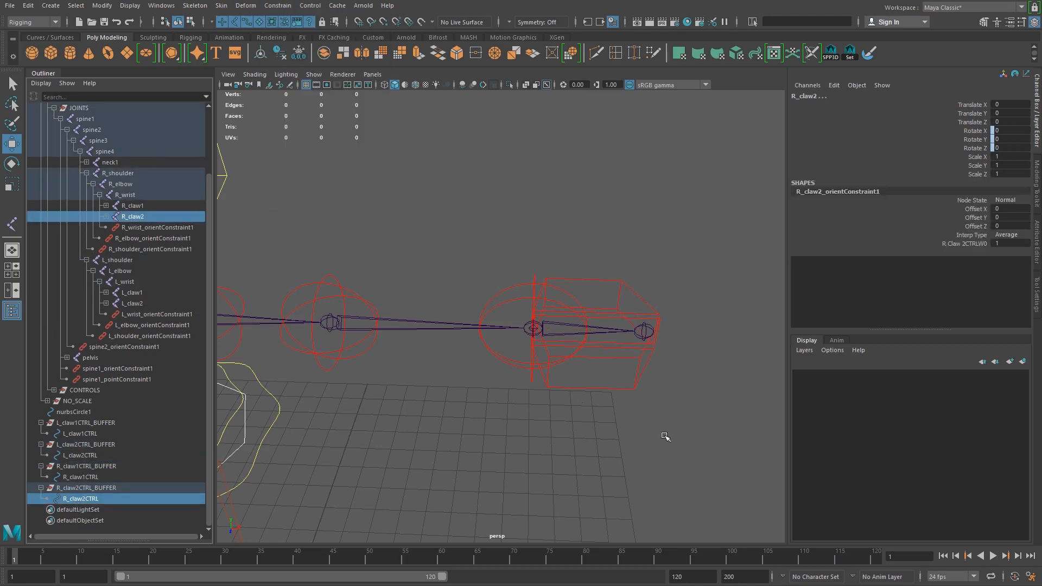
# Test the left claw rig by rotating L_claw1CTRL, and undo the rotation.
pyautogui.click(630, 390)
pyautogui.keyDown('alt'); pyautogui.moveTo(657, 414); pyautogui.dragTo(485, 408); pyautogui.keyUp('alt')
pyautogui.press('e')
pyautogui.click(619, 385)
pyautogui.moveTo(516, 419); pyautogui.dragTo(585, 449)
pyautogui.hotkey('ctrl', 'z')
# Test the right claw rig by rotating R_claw1CTRL, and undo the rotation.
pyautogui.keyDown('alt'); pyautogui.moveTo(325, 407); pyautogui.dragTo(505, 372, button='middle'); pyautogui.keyUp('alt')
pyautogui.keyDown('alt'); pyautogui.moveTo(505, 372); pyautogui.dragTo(519, 407); pyautogui.keyUp('alt')
pyautogui.keyDown('alt'); pyautogui.moveTo(519, 407); pyautogui.dragTo(546, 407, button='right'); pyautogui.keyUp('alt')
pyautogui.keyDown('alt'); pyautogui.moveTo(545, 407); pyautogui.dragTo(610, 455, button='middle'); pyautogui.keyUp('alt')
pyautogui.moveTo(409, 376); pyautogui.dragTo(423, 390)
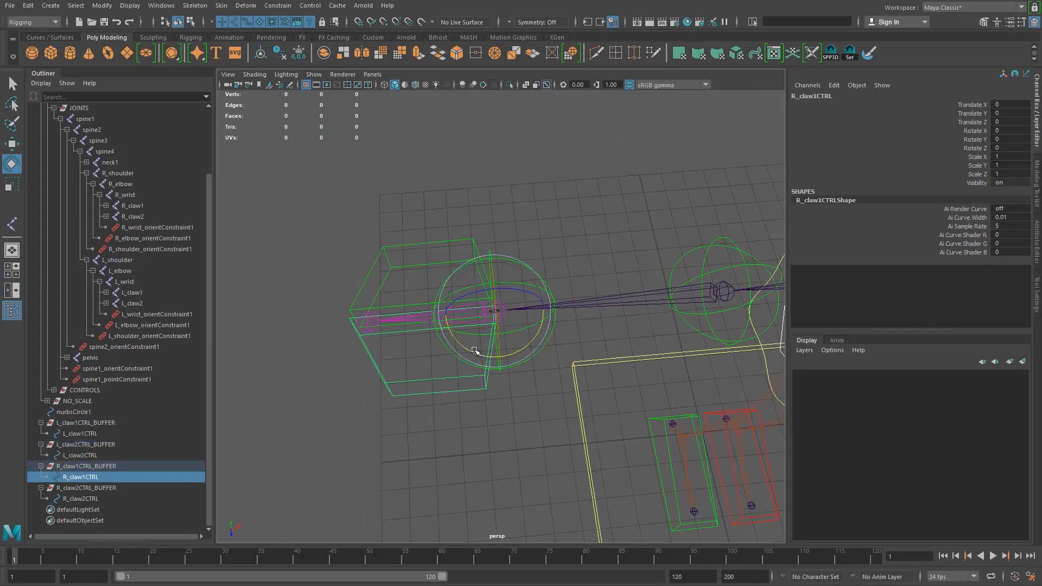
pyautogui.moveTo(473, 353); pyautogui.dragTo(504, 362)
pyautogui.hotkey('ctrl', 'z')
# Test-rotate R_claw2CTRL, and undo the rotation.
pyautogui.moveTo(354, 236); pyautogui.dragTo(400, 271)
pyautogui.moveTo(486, 361); pyautogui.dragTo(448, 327)
pyautogui.hotkey('ctrl', 'z')
# Test-rotate R_wristCTRL to see how the right claw controls react, and undo the rotation.
pyautogui.keyDown('alt'); pyautogui.moveTo(536, 350); pyautogui.dragTo(383, 364, button='middle'); pyautogui.keyUp('alt')
pyautogui.keyDown('alt'); pyautogui.moveTo(456, 392); pyautogui.dragTo(346, 356, button='right'); pyautogui.keyUp('alt')
pyautogui.keyDown('alt'); pyautogui.moveTo(454, 372); pyautogui.dragTo(304, 329, button='right'); pyautogui.keyUp('alt')
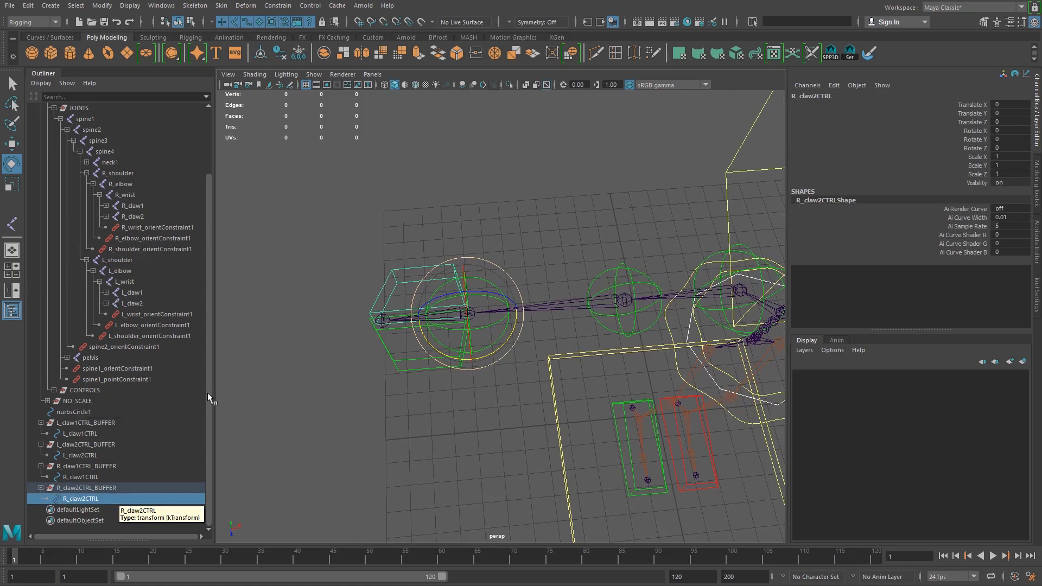
pyautogui.click(515, 337)
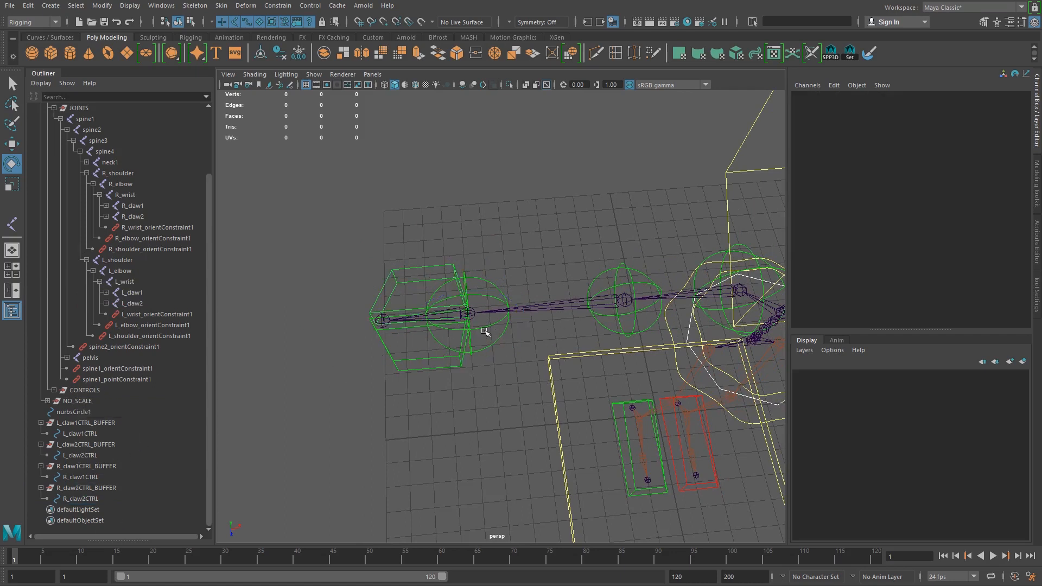
pyautogui.click(507, 352)
pyautogui.moveTo(496, 311); pyautogui.dragTo(488, 289)
pyautogui.hotkey('ctrl', 'z')
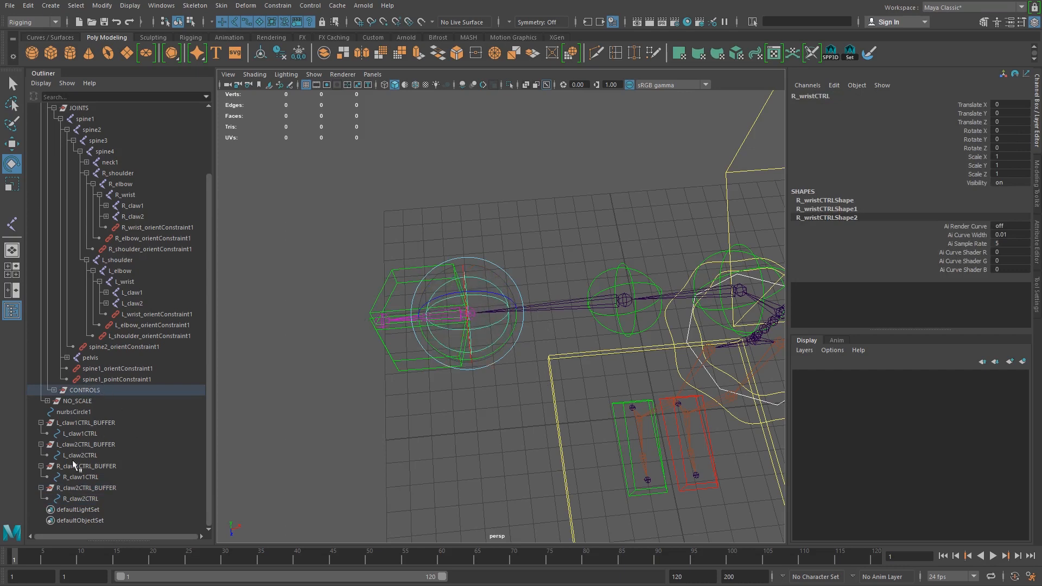
# Parent L_claw1CTRL_BUFFER and L_claw2CTRL_BUFFER under L_wristCTRL in the CONTROLS group.
pyautogui.click(91, 445)
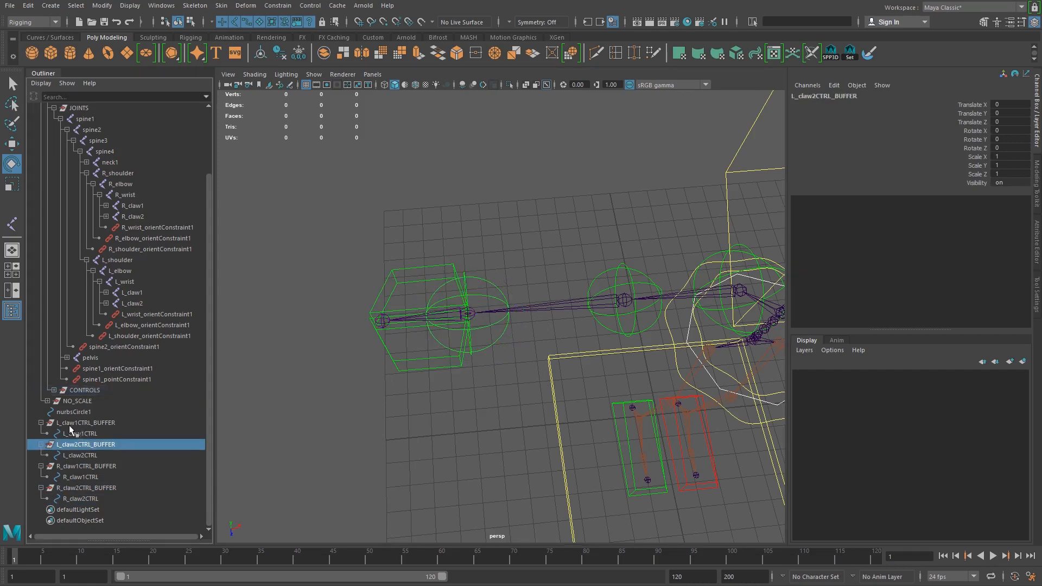
pyautogui.click(70, 424)
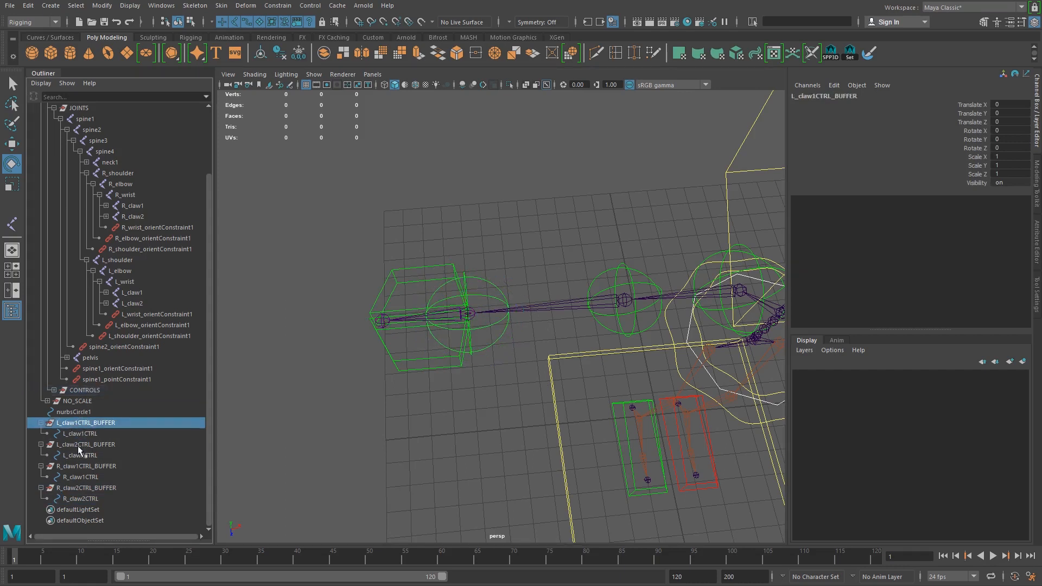
pyautogui.keyDown('ctrl'); pyautogui.click(80, 443); pyautogui.keyUp('ctrl')
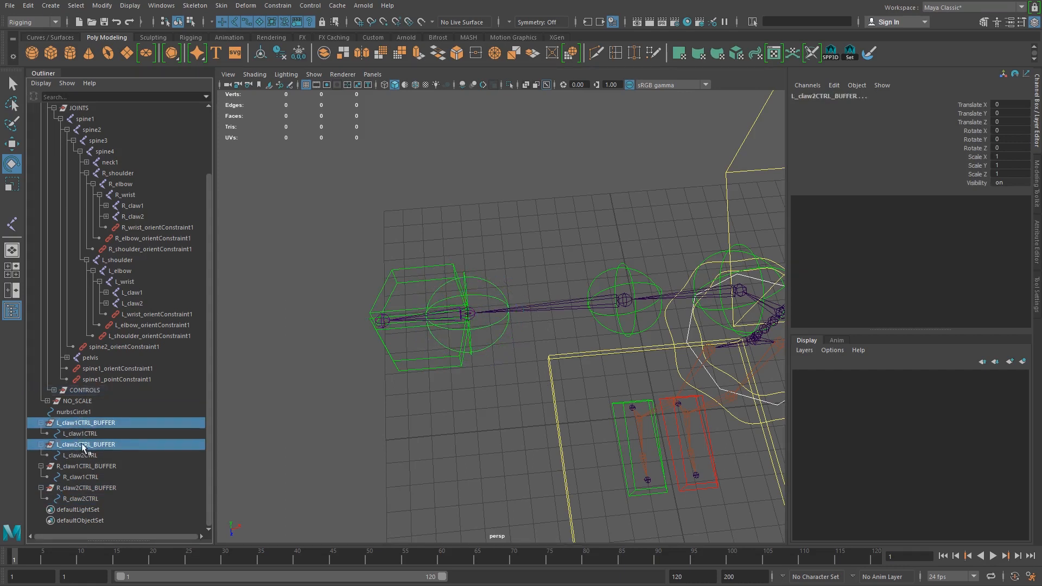
pyautogui.click(53, 390)
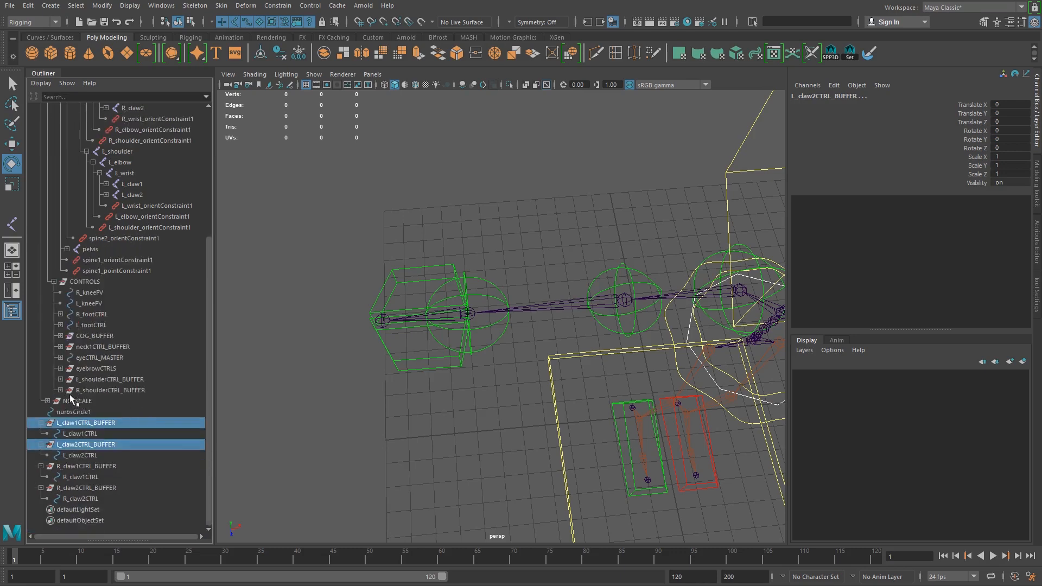
pyautogui.keyDown('shift'); pyautogui.click(60, 390); pyautogui.keyUp('shift')
pyautogui.keyDown('shift'); pyautogui.click(60, 379); pyautogui.keyUp('shift')
pyautogui.scroll(-4, 103, 384)
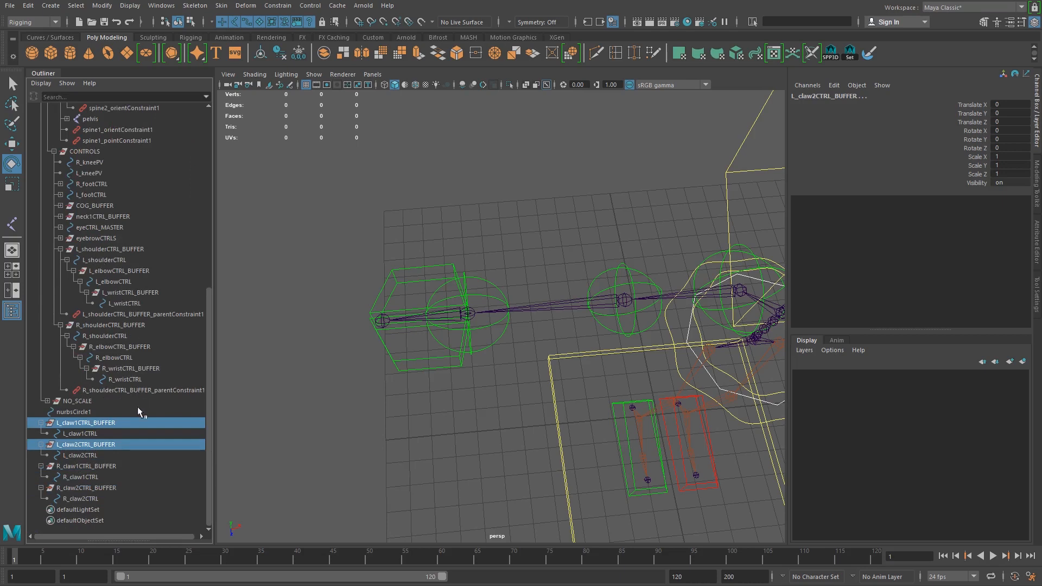
pyautogui.moveTo(72, 423); pyautogui.dragTo(125, 302)
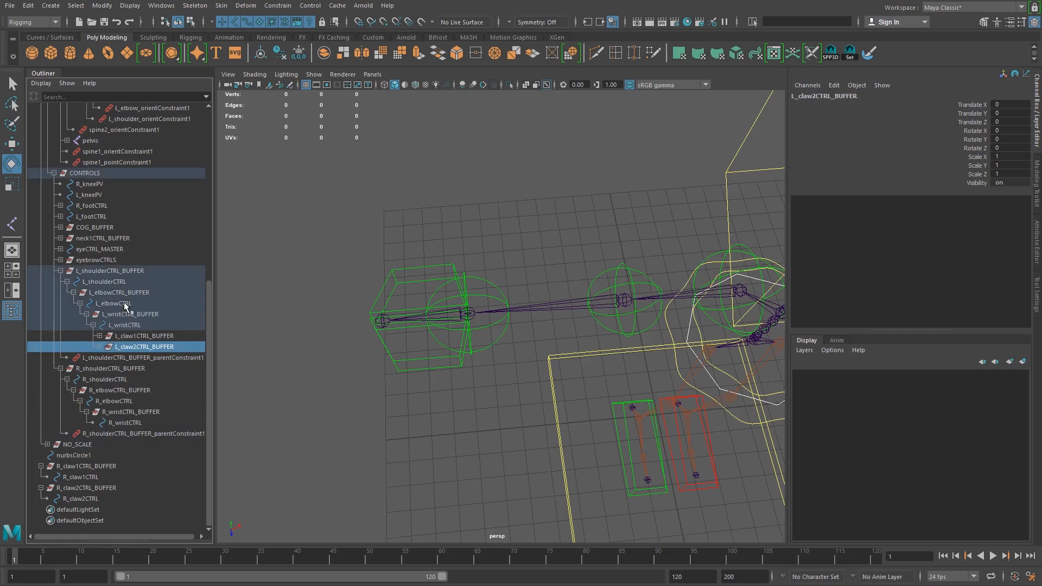
# Parent R_claw1CTRL_BUFFER and R_claw2CTRL_BUFFER under R_wristCTRL, and clear the selection.
pyautogui.click(41, 487)
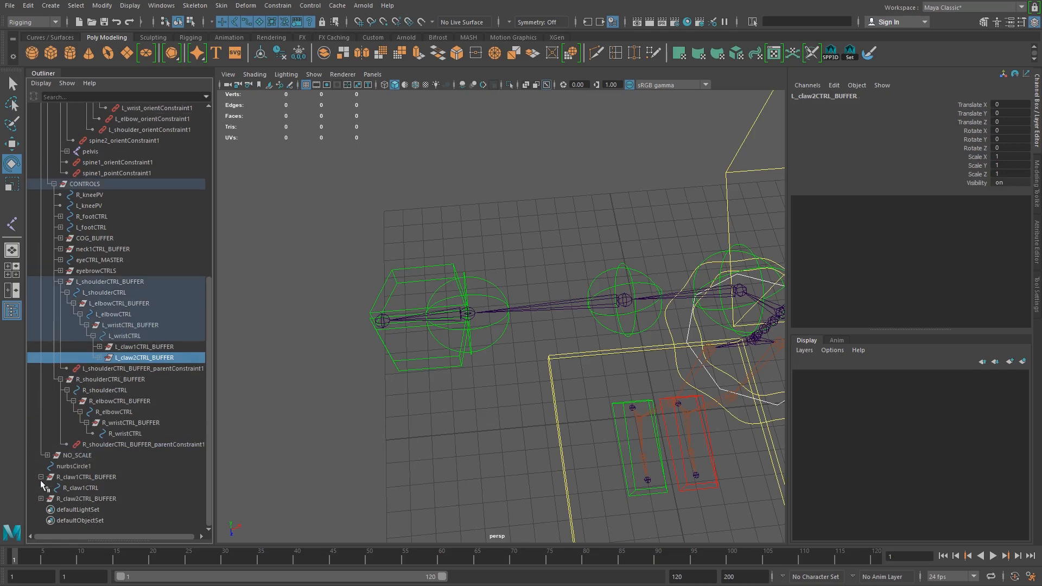
pyautogui.click(41, 476)
pyautogui.click(82, 488)
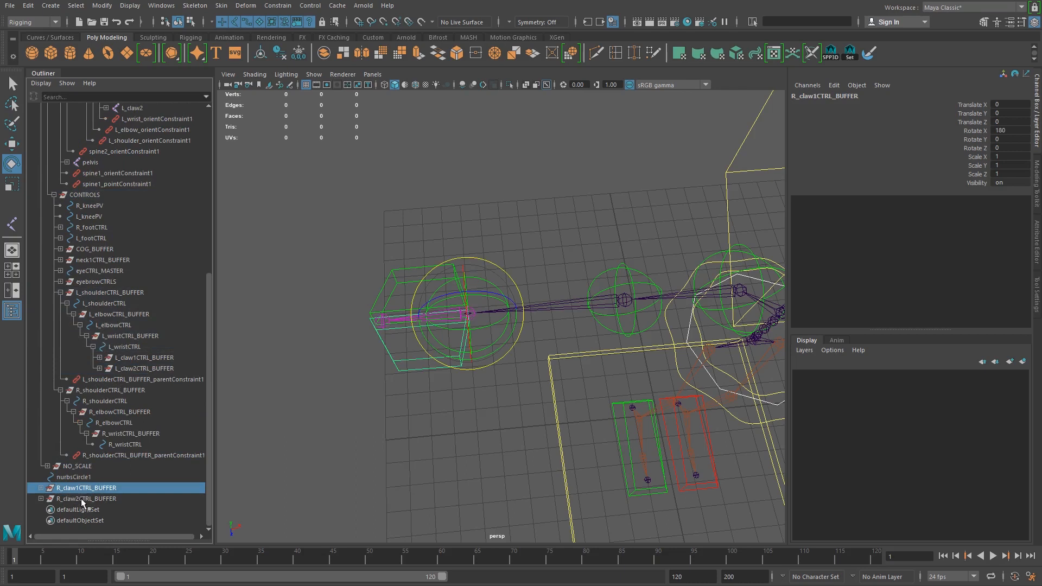
pyautogui.keyDown('shift'); pyautogui.click(82, 499); pyautogui.keyUp('shift')
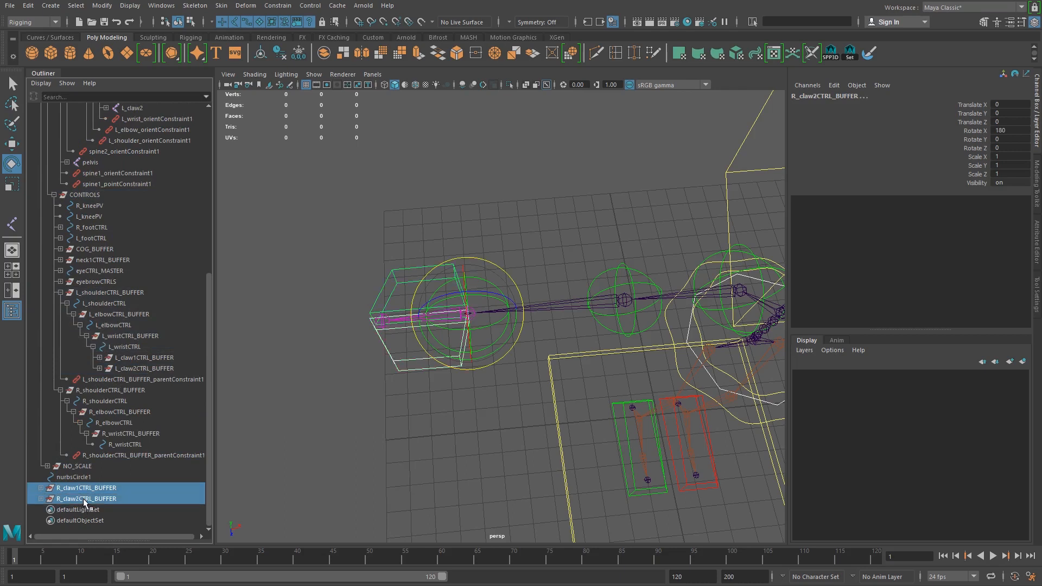
pyautogui.moveTo(86, 498); pyautogui.dragTo(123, 445, button='middle')
pyautogui.click(532, 356)
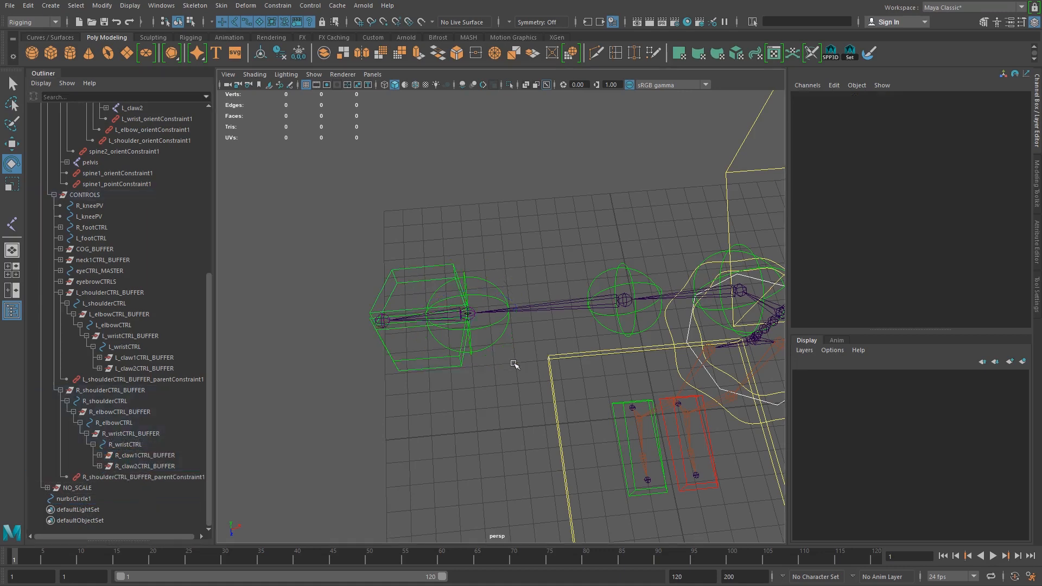
# Test-rotate R_wristCTRL and undo the rotation, and select L_wristCTRL on the opposite arm.
pyautogui.click(504, 340)
pyautogui.moveTo(488, 310); pyautogui.dragTo(449, 328)
pyautogui.hotkey('ctrl', 'z')
pyautogui.keyDown('alt'); pyautogui.moveTo(445, 337); pyautogui.dragTo(179, 380, button='middle'); pyautogui.keyUp('alt')
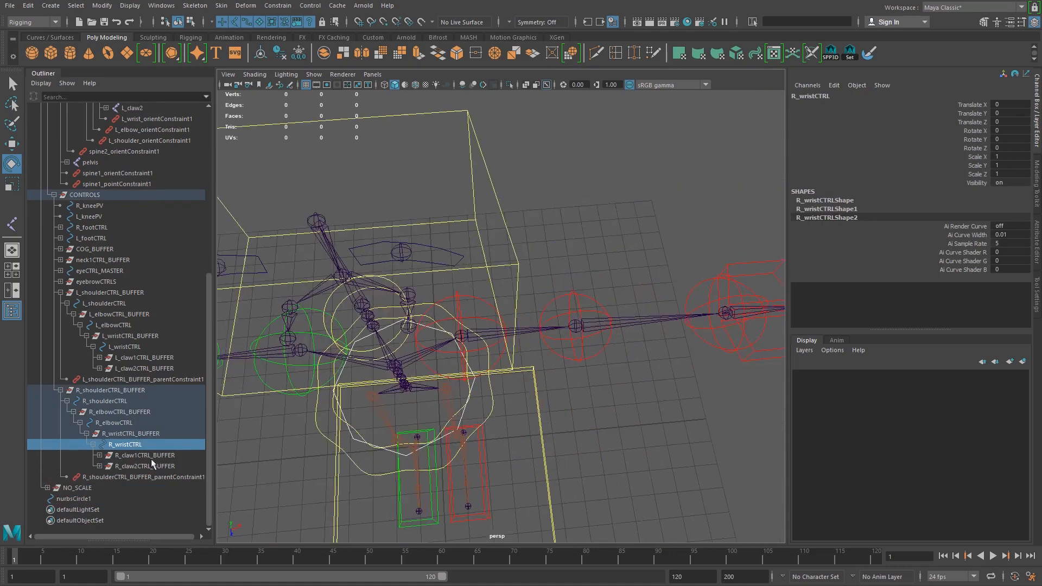
pyautogui.keyDown('alt'); pyautogui.moveTo(759, 402); pyautogui.dragTo(482, 448, button='middle'); pyautogui.keyUp('alt')
pyautogui.click(572, 375)
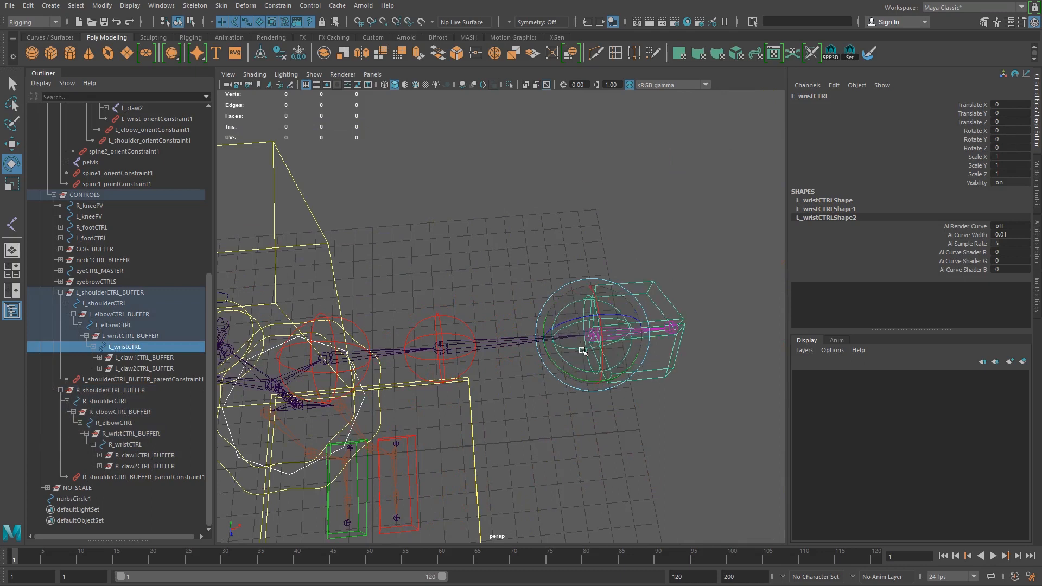
pyautogui.keyDown('alt'); pyautogui.moveTo(576, 385); pyautogui.dragTo(534, 386); pyautogui.keyUp('alt')
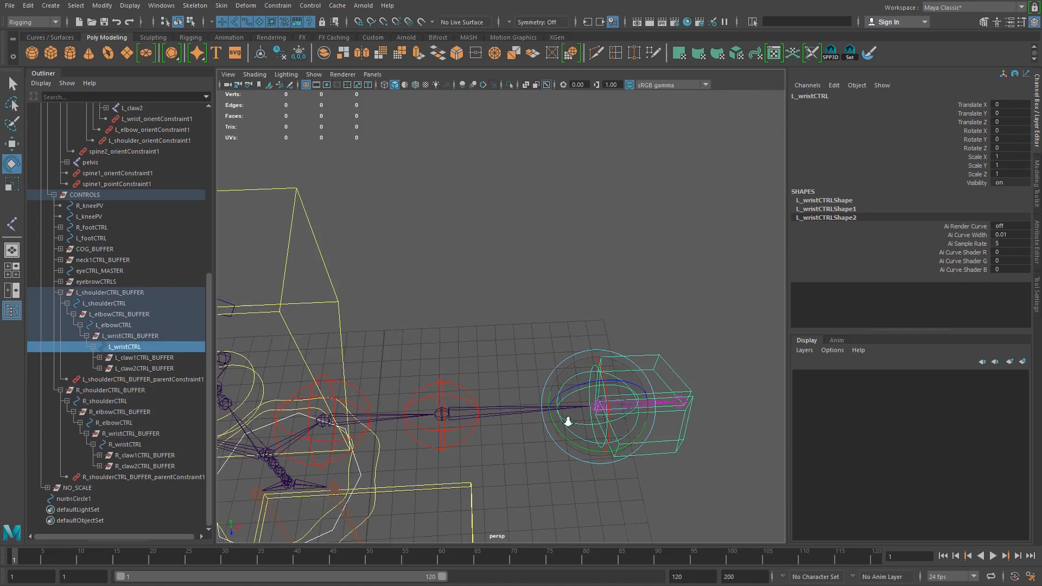
# Test-rotate MasterCTRL to check that the whole rig follows, and reset its Rotate X, Y and Z to 0.
pyautogui.keyDown('alt'); pyautogui.moveTo(567, 422); pyautogui.dragTo(509, 500, button='right'); pyautogui.keyUp('alt')
pyautogui.keyDown('alt'); pyautogui.moveTo(509, 499); pyautogui.dragTo(481, 497); pyautogui.keyUp('alt')
pyautogui.keyDown('alt'); pyautogui.moveTo(482, 496); pyautogui.dragTo(442, 466, button='right'); pyautogui.keyUp('alt')
pyautogui.click(495, 464)
pyautogui.moveTo(452, 482); pyautogui.dragTo(670, 328)
pyautogui.press('r')
pyautogui.press('w')
pyautogui.hotkey('ctrl', 'z')
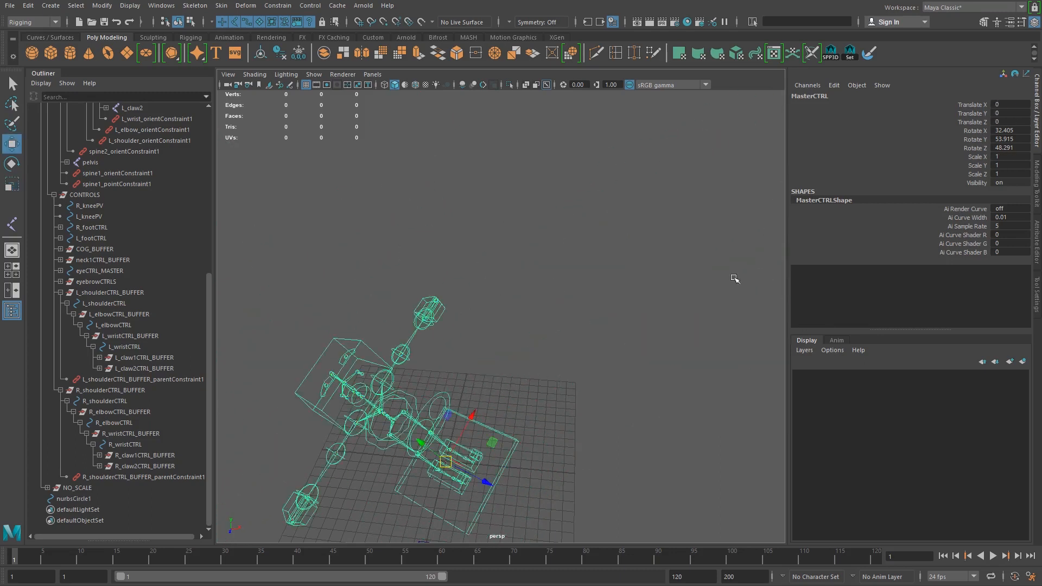
pyautogui.moveTo(1020, 148); pyautogui.dragTo(1022, 130)
pyautogui.write('0')
pyautogui.press('Return')
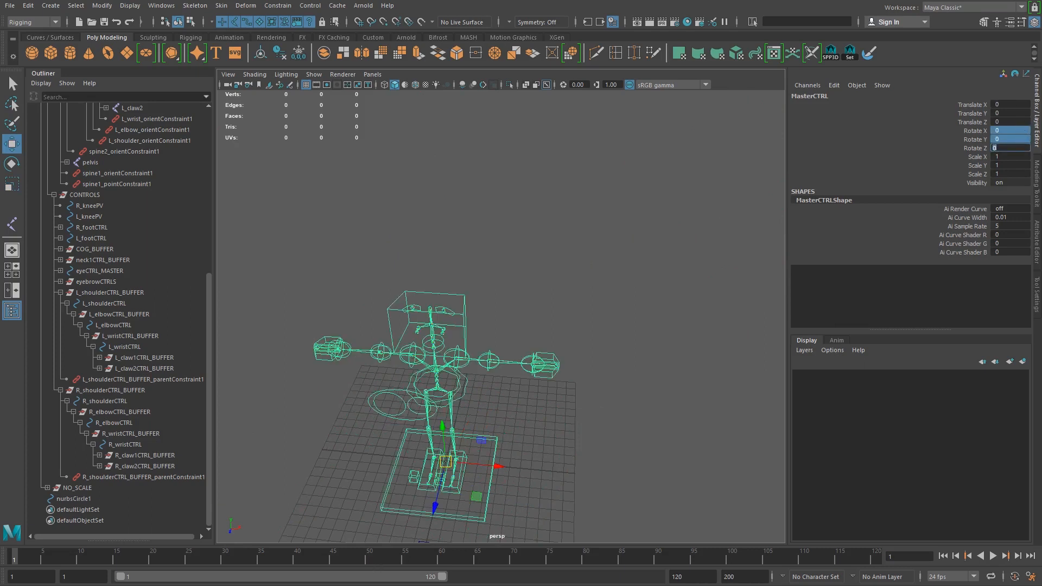
pyautogui.press('Return')
# Lock and hide the translate, scale and visibility channels on the left and right shoulder and wrist controls.
pyautogui.keyDown('alt'); pyautogui.moveTo(489, 304); pyautogui.dragTo(495, 266); pyautogui.keyUp('alt')
pyautogui.keyDown('alt'); pyautogui.moveTo(494, 273); pyautogui.dragTo(558, 325, button='right'); pyautogui.keyUp('alt')
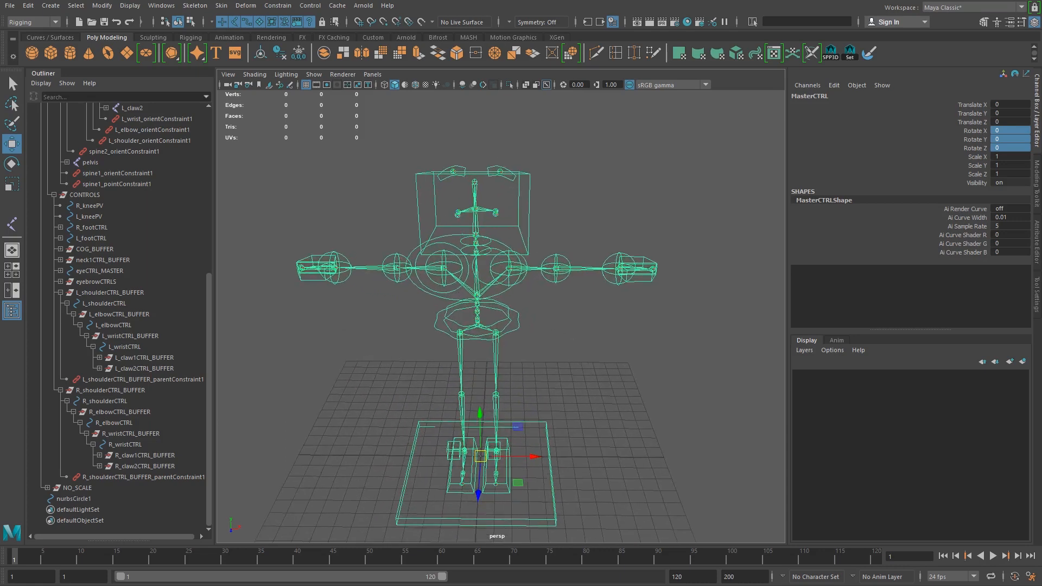
pyautogui.keyDown('alt'); pyautogui.moveTo(556, 280); pyautogui.dragTo(577, 376); pyautogui.keyUp('alt')
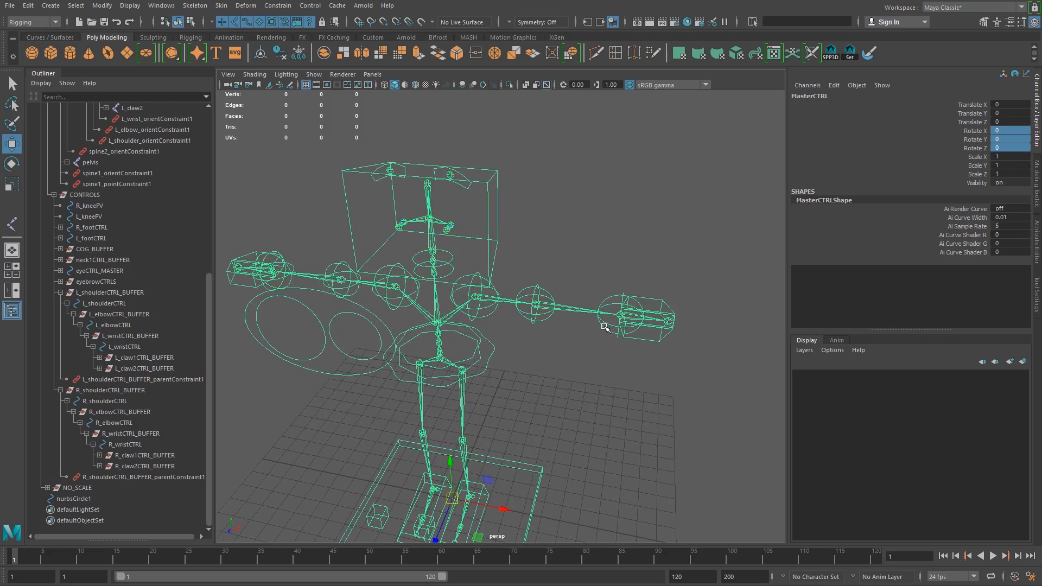
pyautogui.click(491, 312)
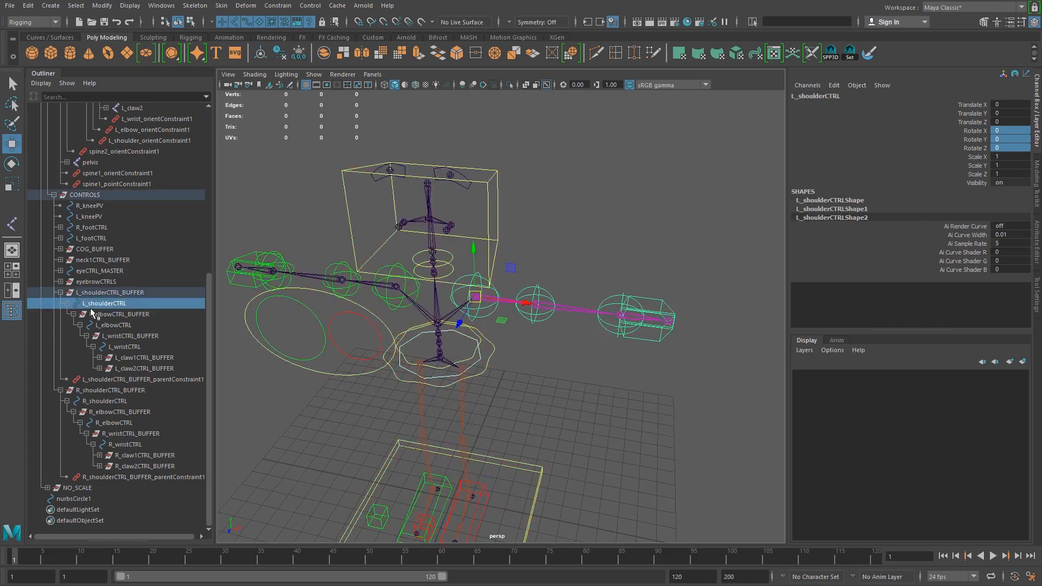
pyautogui.keyDown('ctrl'); pyautogui.click(126, 346); pyautogui.keyUp('ctrl')
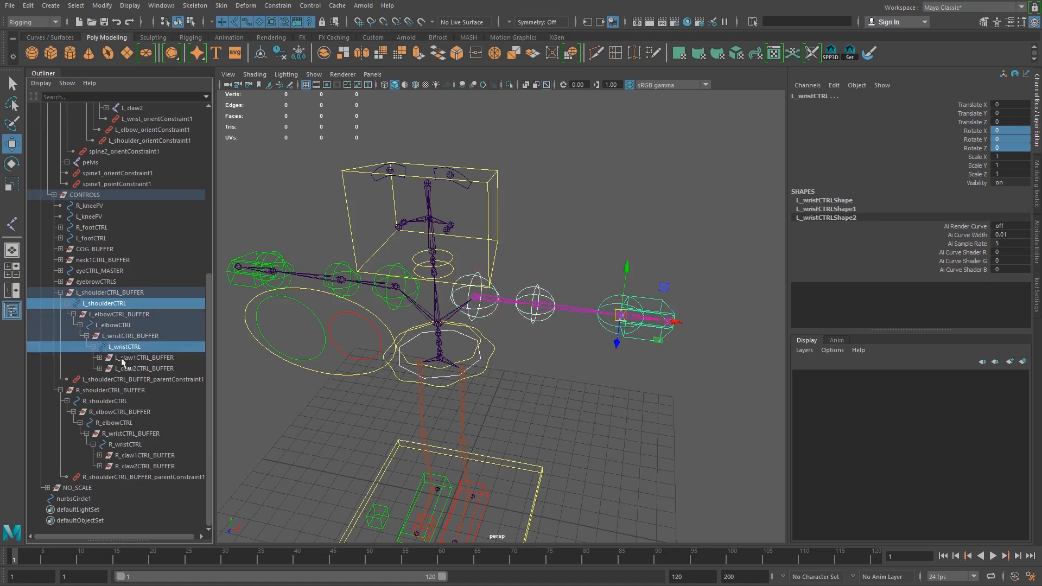
pyautogui.keyDown('ctrl'); pyautogui.click(109, 401); pyautogui.keyUp('ctrl')
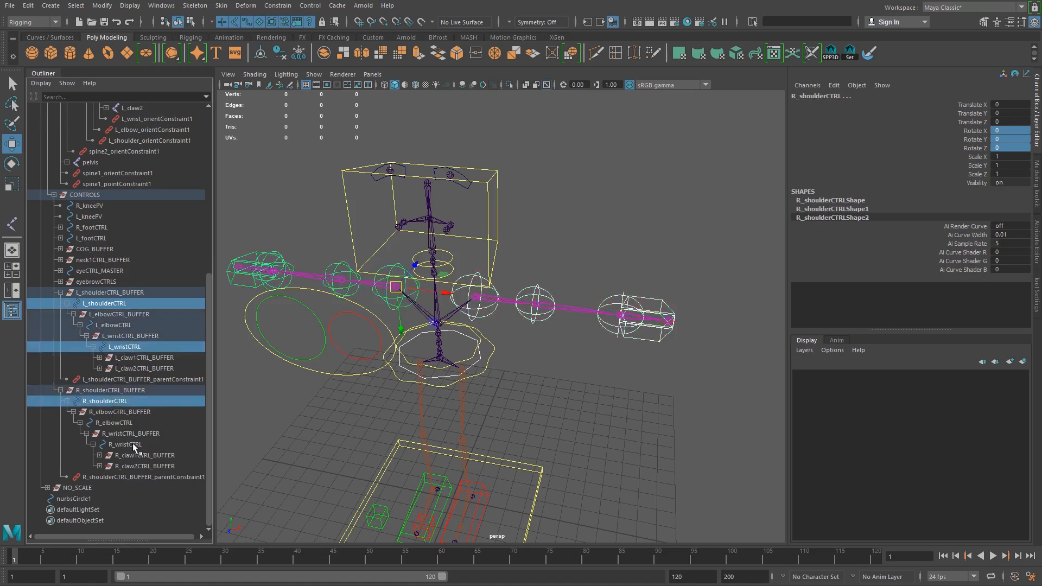
pyautogui.keyDown('ctrl'); pyautogui.click(130, 443); pyautogui.keyUp('ctrl')
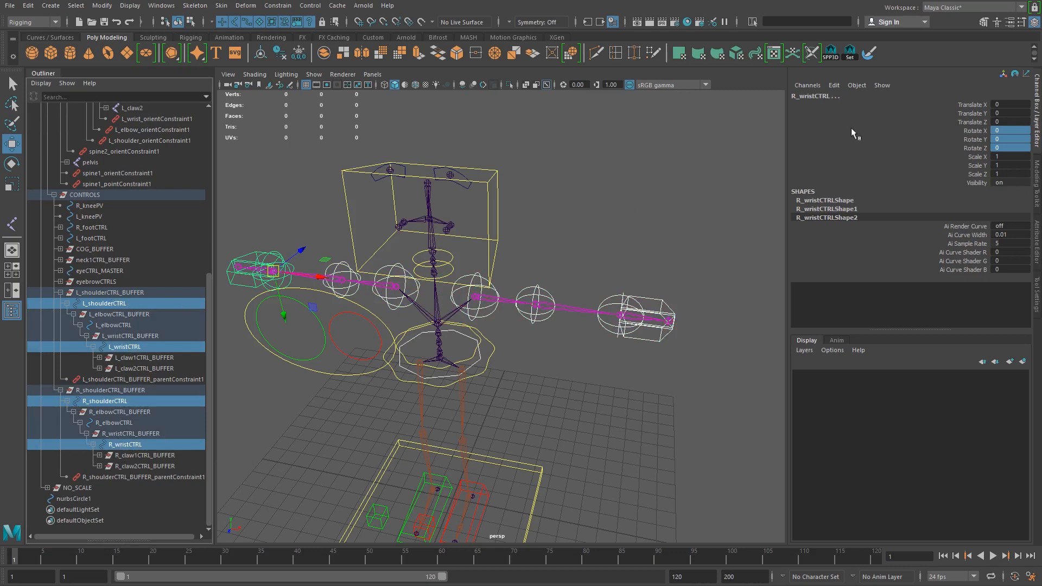
pyautogui.moveTo(984, 119); pyautogui.dragTo(983, 104)
pyautogui.keyDown('ctrl'); pyautogui.moveTo(982, 173); pyautogui.dragTo(980, 158); pyautogui.keyUp('ctrl')
pyautogui.keyDown('ctrl'); pyautogui.click(978, 184); pyautogui.keyUp('ctrl')
pyautogui.rightClick(984, 165)
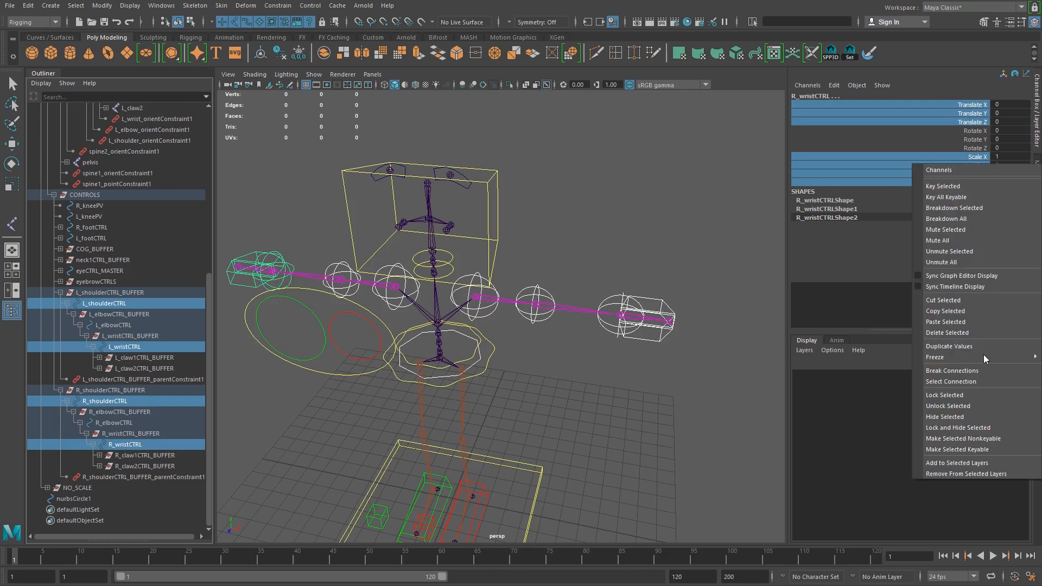
pyautogui.click(968, 437)
pyautogui.press('w')
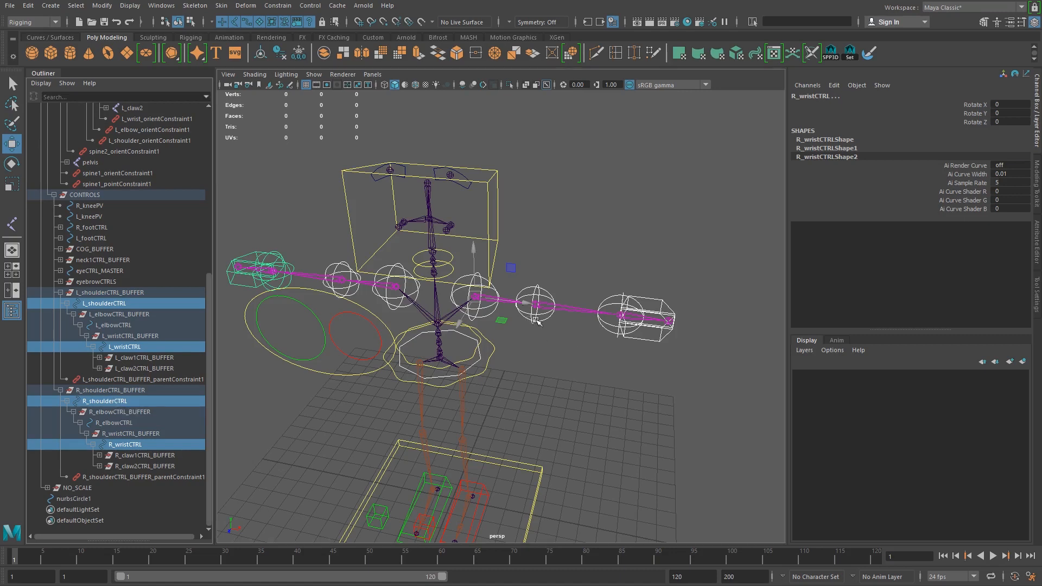
# Lock and hide every channel except Rotate Y on L_elbowCTRL and R_elbowCTRL.
pyautogui.press('Up')
pyautogui.press('Up')
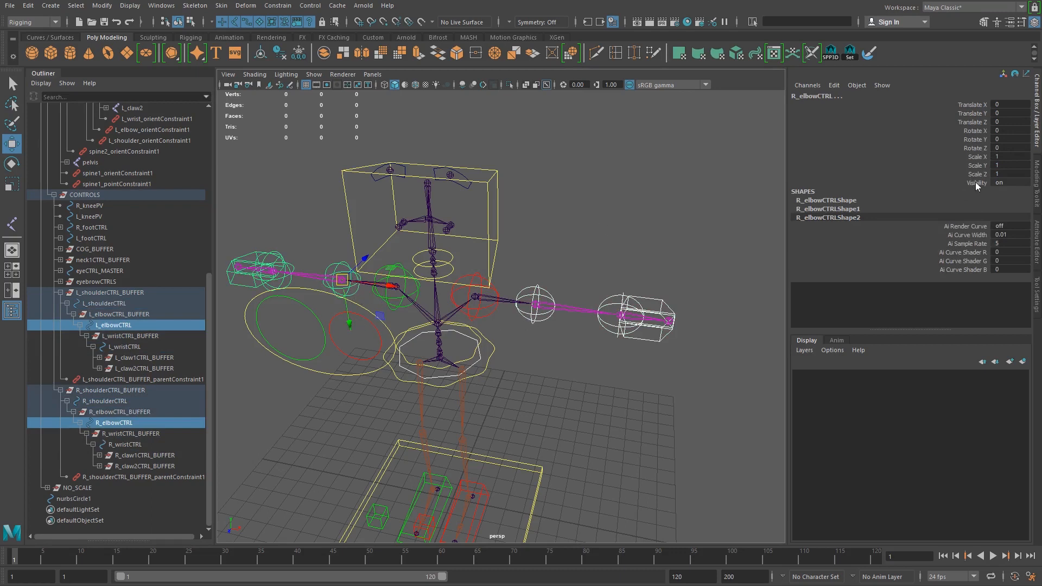
pyautogui.moveTo(975, 183); pyautogui.dragTo(976, 112)
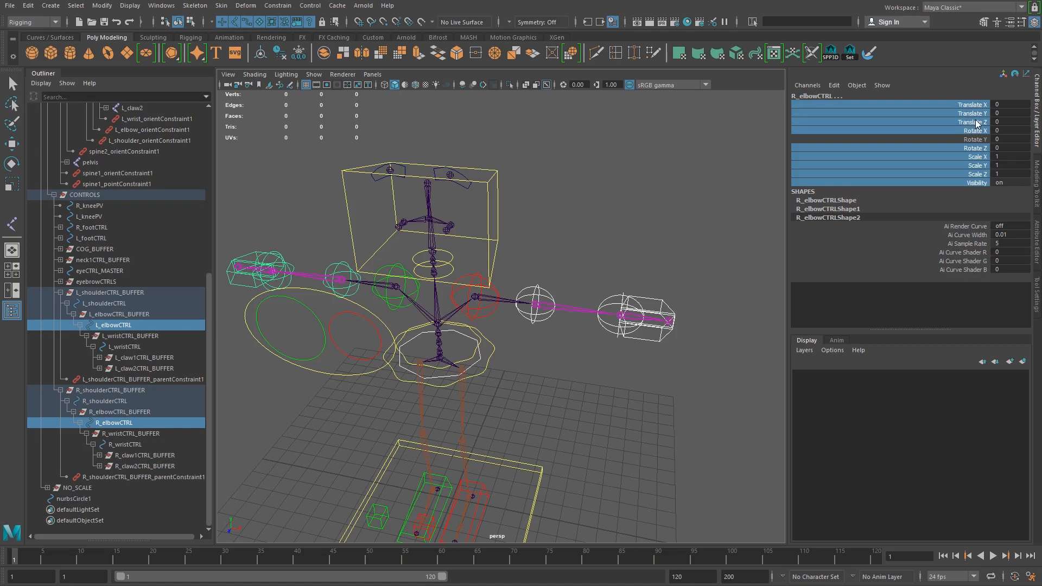
pyautogui.rightClick(977, 123)
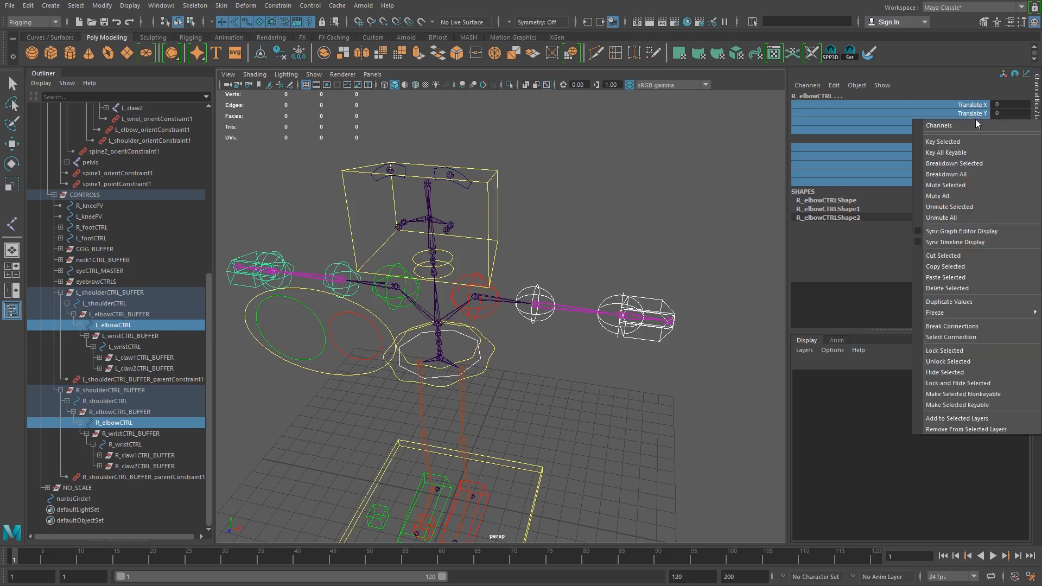
pyautogui.click(949, 383)
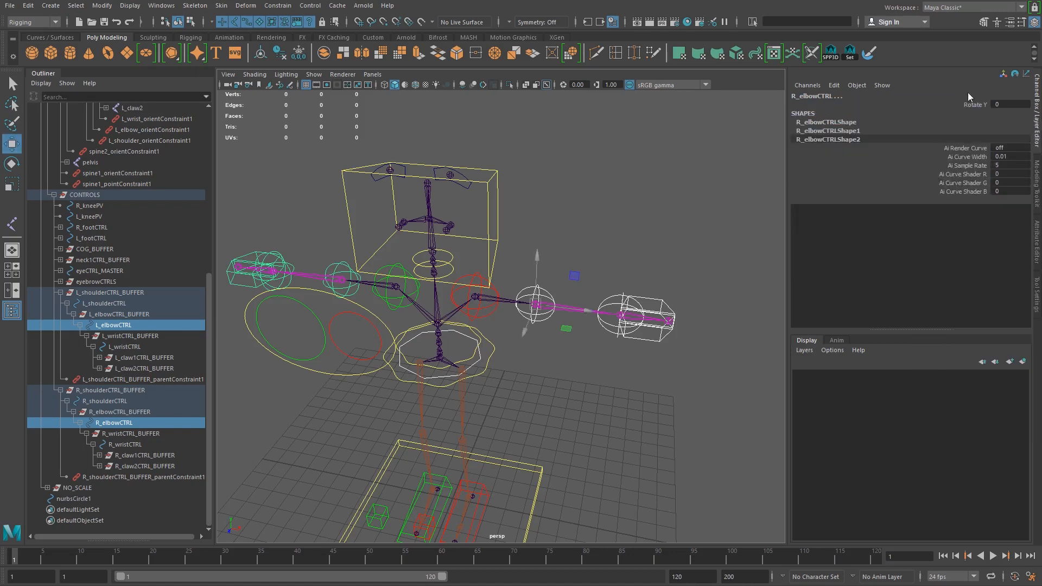
# Test-rotate L_elbowCTRL around its remaining axis, and reset its Rotate Y to 0.
pyautogui.click(543, 321)
pyautogui.press('e')
pyautogui.moveTo(548, 320); pyautogui.dragTo(542, 274)
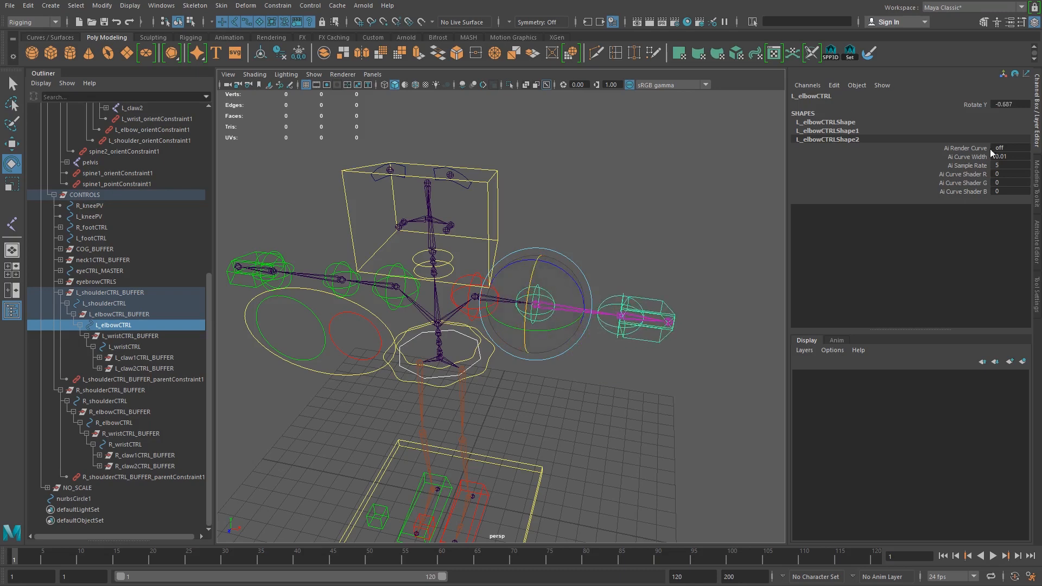
pyautogui.doubleClick(1020, 104)
pyautogui.write('0')
pyautogui.press('Return')
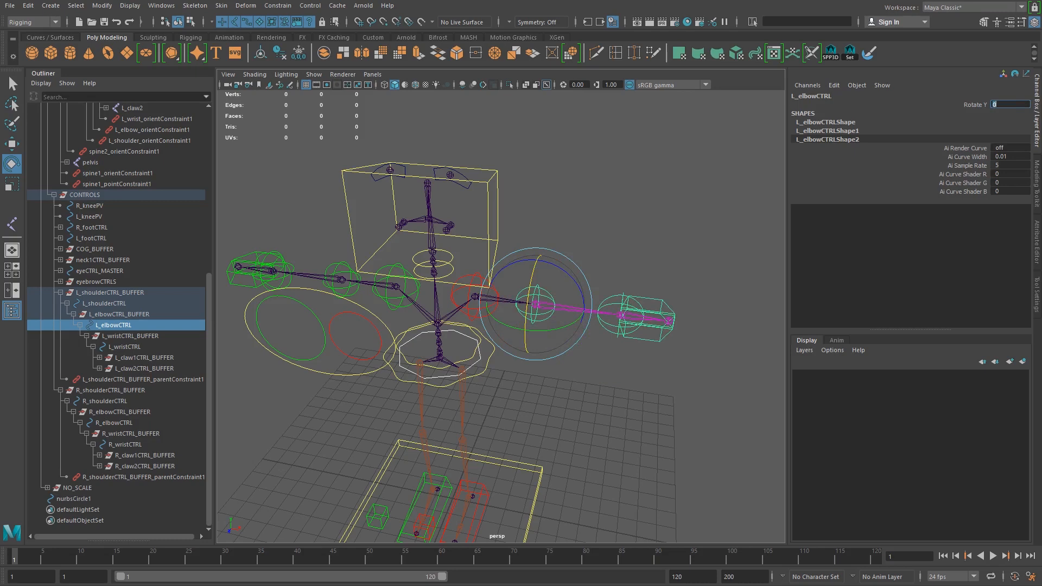
# Lock and hide every channel except Rotate Y on the four left and right claw controls.
pyautogui.keyDown('alt'); pyautogui.moveTo(484, 327); pyautogui.dragTo(473, 350); pyautogui.keyUp('alt')
pyautogui.click(621, 354)
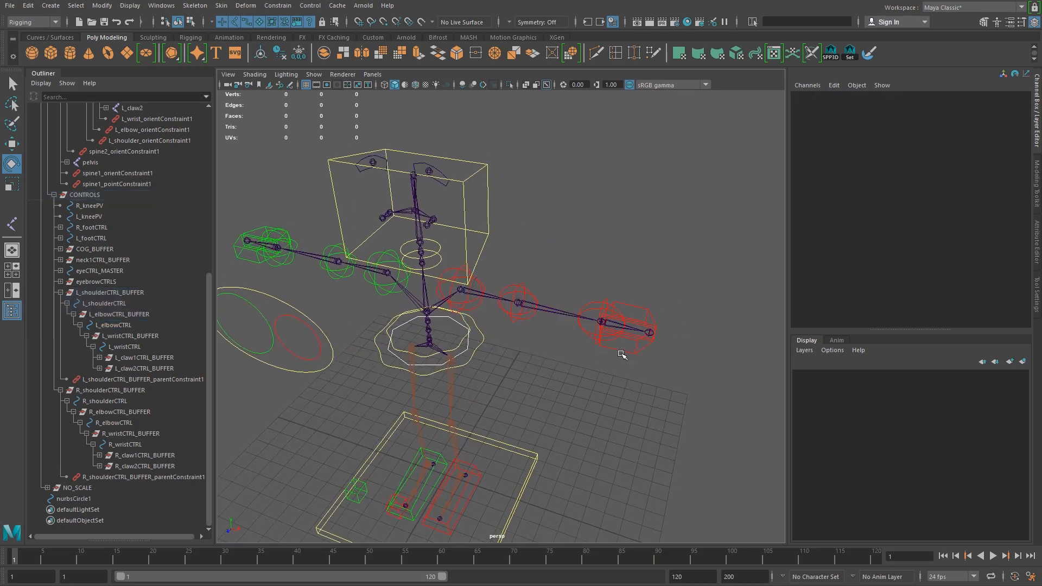
pyautogui.click(644, 332)
pyautogui.press('q')
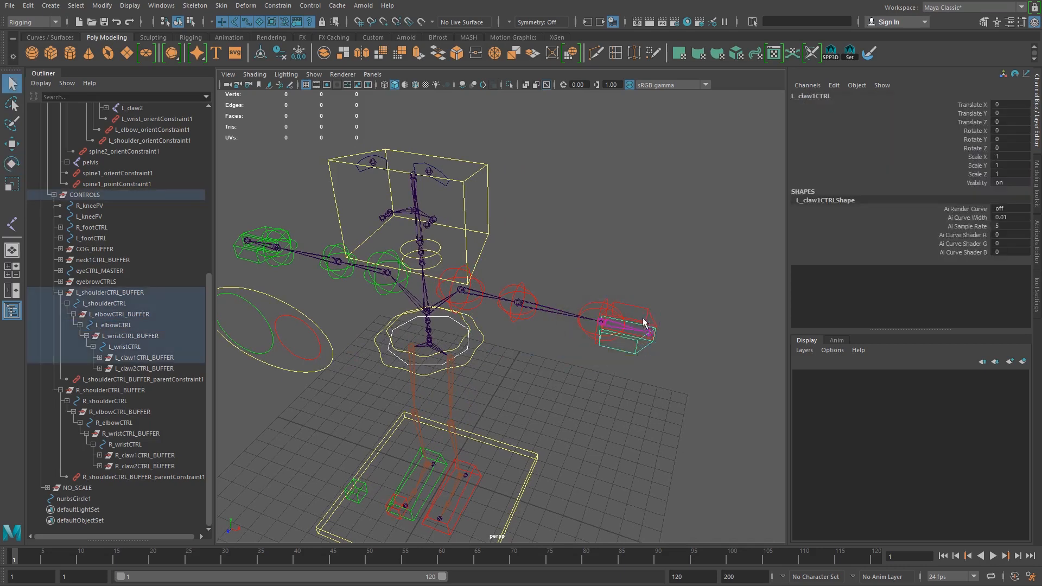
pyautogui.keyDown('shift'); pyautogui.click(239, 253); pyautogui.keyUp('shift')
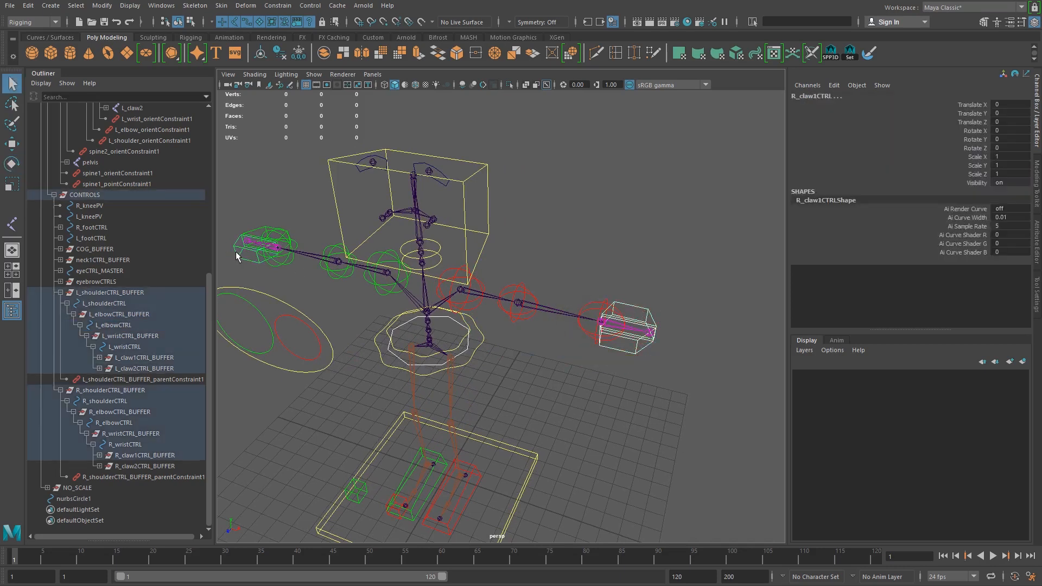
pyautogui.keyDown('shift'); pyautogui.click(256, 232); pyautogui.keyUp('shift')
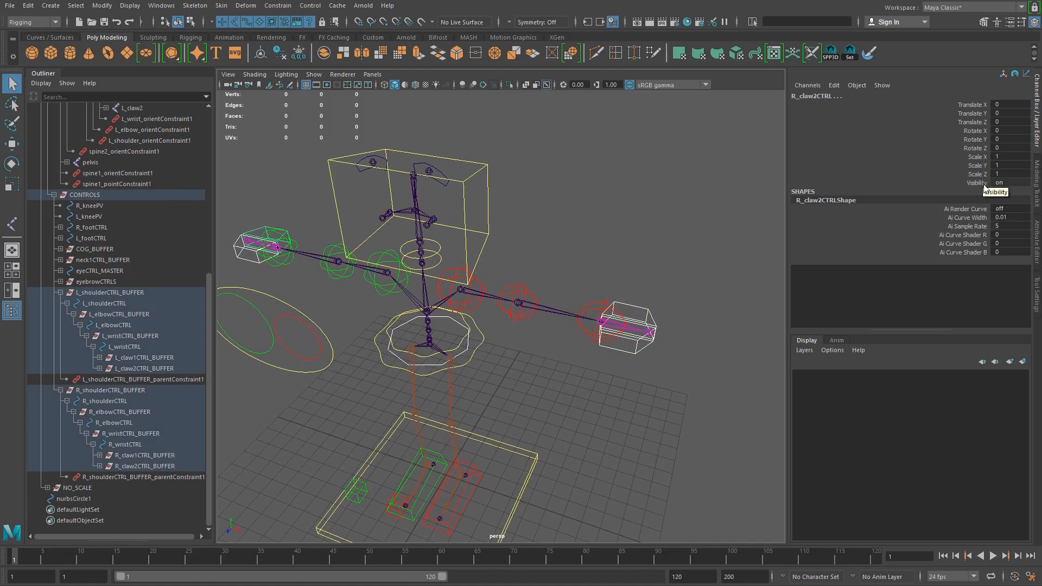
pyautogui.moveTo(984, 186); pyautogui.dragTo(978, 105)
pyautogui.rightClick(982, 108)
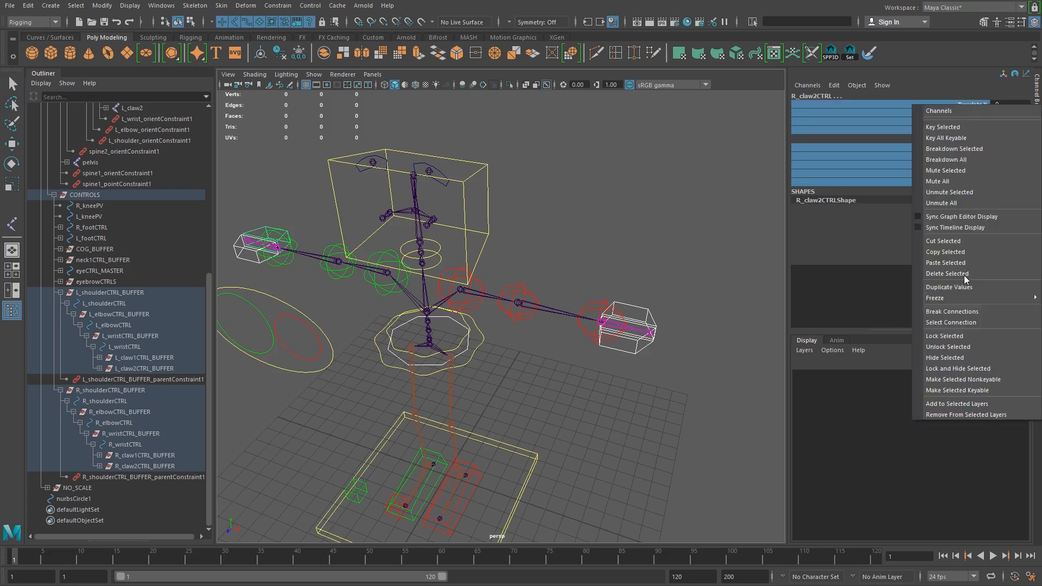
pyautogui.click(957, 367)
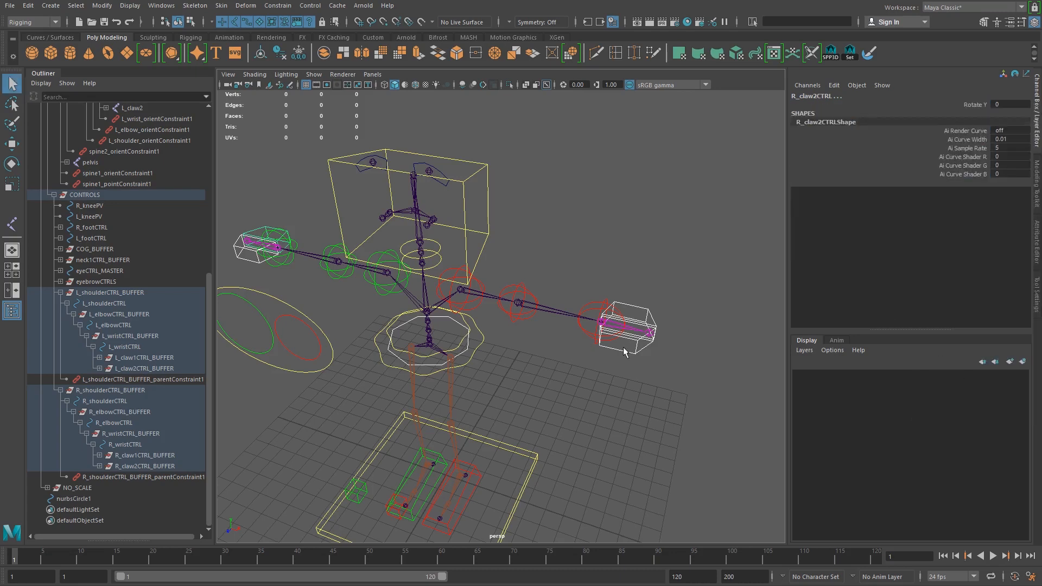
# Test-rotate L_claw1CTRL, and undo the rotation.
pyautogui.click(624, 351)
pyautogui.moveTo(640, 364); pyautogui.dragTo(606, 356)
pyautogui.press('e')
pyautogui.hotkey('ctrl', 'z')
pyautogui.click(634, 294)
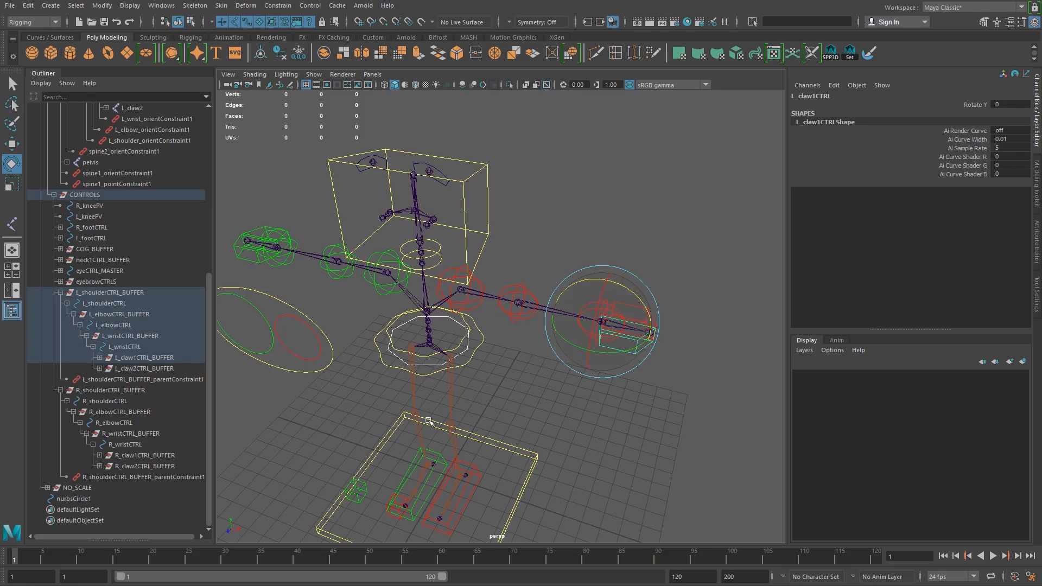
# Lock and hide all transform and visibility channels on the shoulder, elbow, wrist and claw buffer groups of both arms.
pyautogui.click(126, 464)
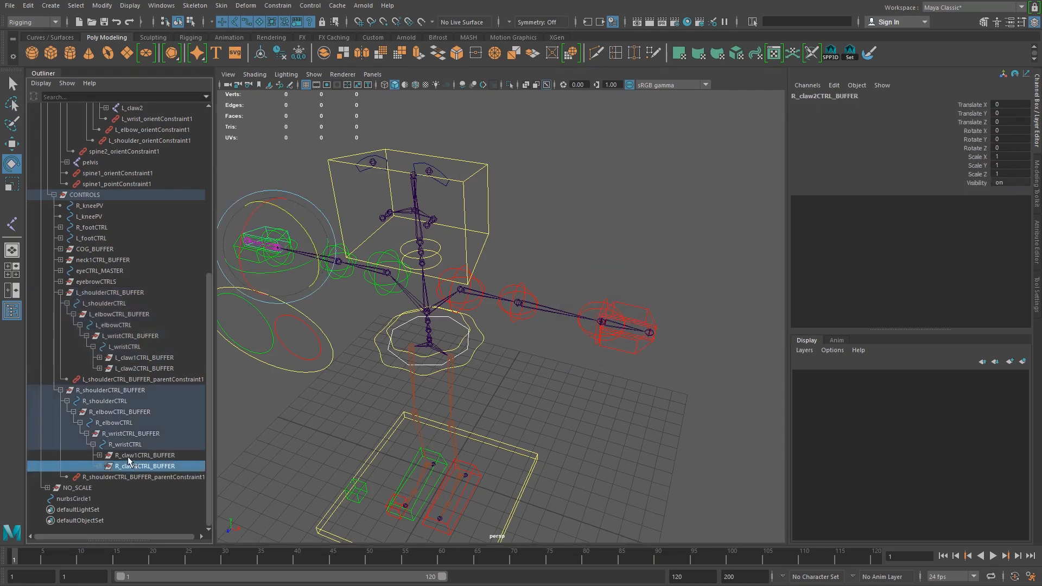
pyautogui.keyDown('ctrl'); pyautogui.click(131, 455); pyautogui.keyUp('ctrl')
pyautogui.keyDown('ctrl'); pyautogui.click(129, 434); pyautogui.keyUp('ctrl')
pyautogui.keyDown('ctrl'); pyautogui.click(126, 412); pyautogui.keyUp('ctrl')
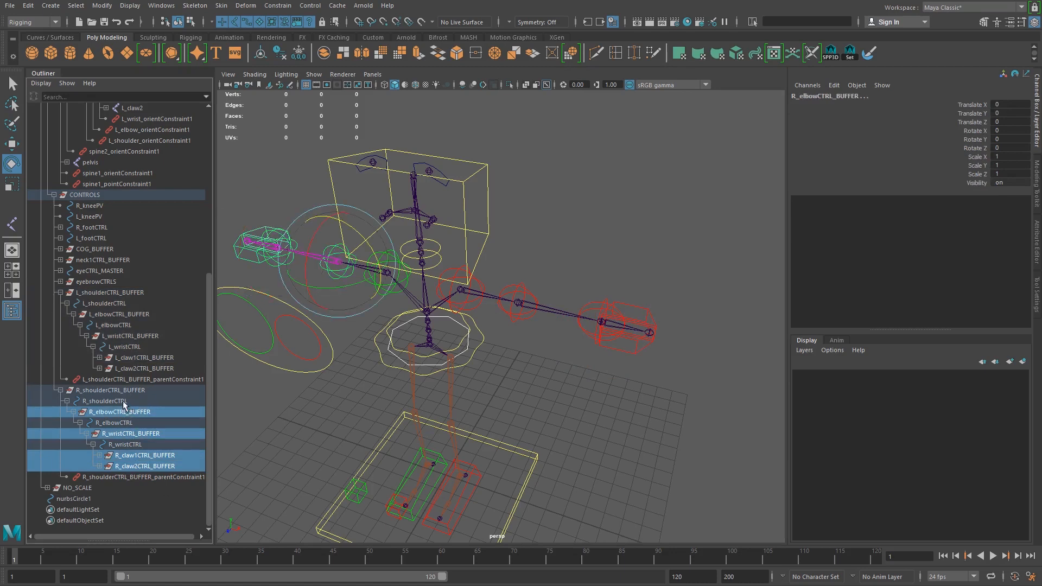
pyautogui.keyDown('ctrl'); pyautogui.click(123, 391); pyautogui.keyUp('ctrl')
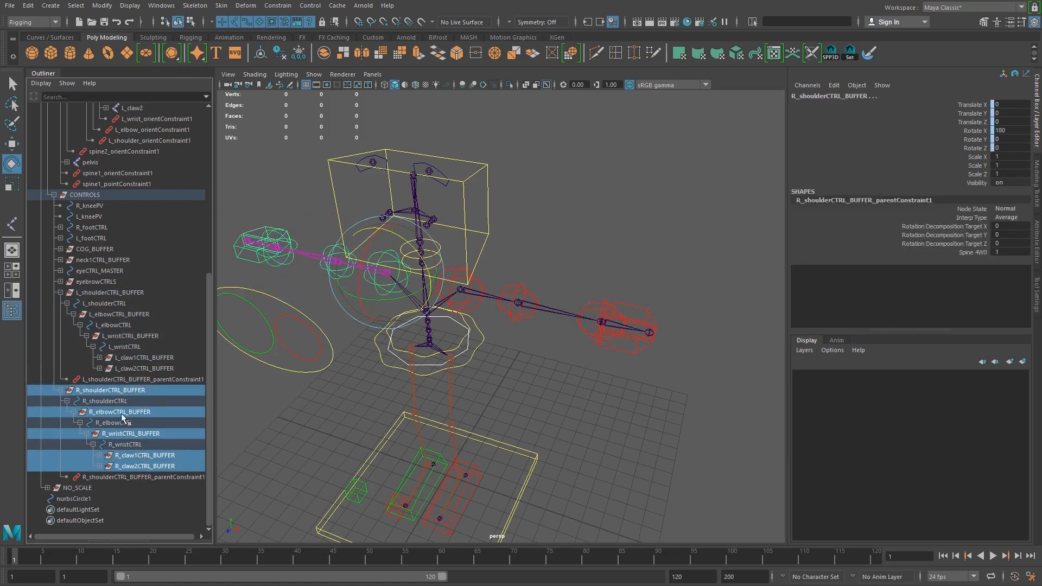
pyautogui.keyDown('ctrl'); pyautogui.click(156, 368); pyautogui.keyUp('ctrl')
pyautogui.keyDown('ctrl'); pyautogui.click(147, 357); pyautogui.keyUp('ctrl')
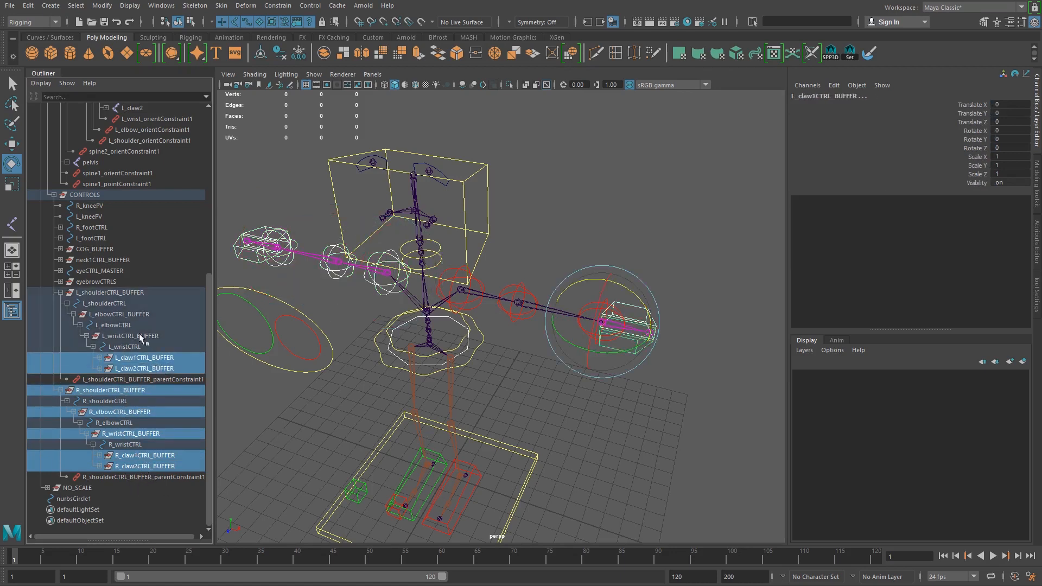
pyautogui.keyDown('ctrl'); pyautogui.click(137, 336); pyautogui.keyUp('ctrl')
pyautogui.keyDown('ctrl'); pyautogui.click(127, 314); pyautogui.keyUp('ctrl')
pyautogui.keyDown('ctrl'); pyautogui.click(119, 292); pyautogui.keyUp('ctrl')
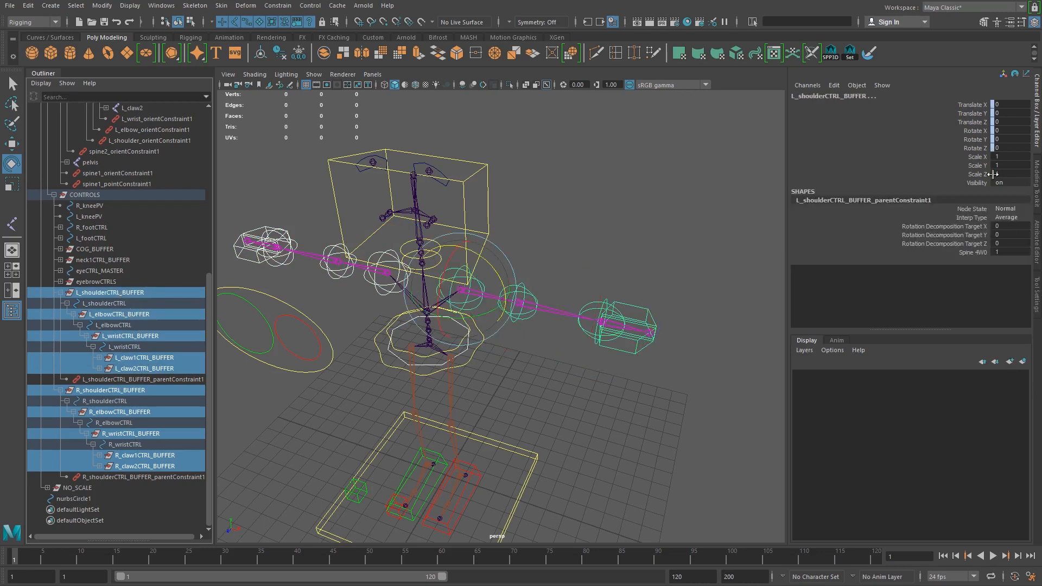
pyautogui.moveTo(975, 104); pyautogui.dragTo(966, 183)
pyautogui.rightClick(966, 170)
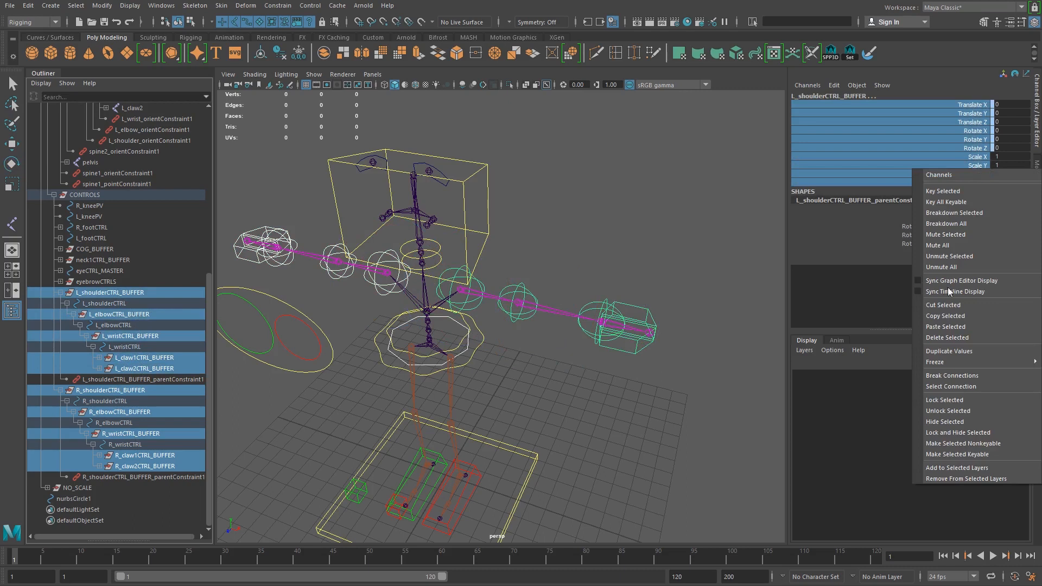
pyautogui.click(958, 442)
pyautogui.press('e')
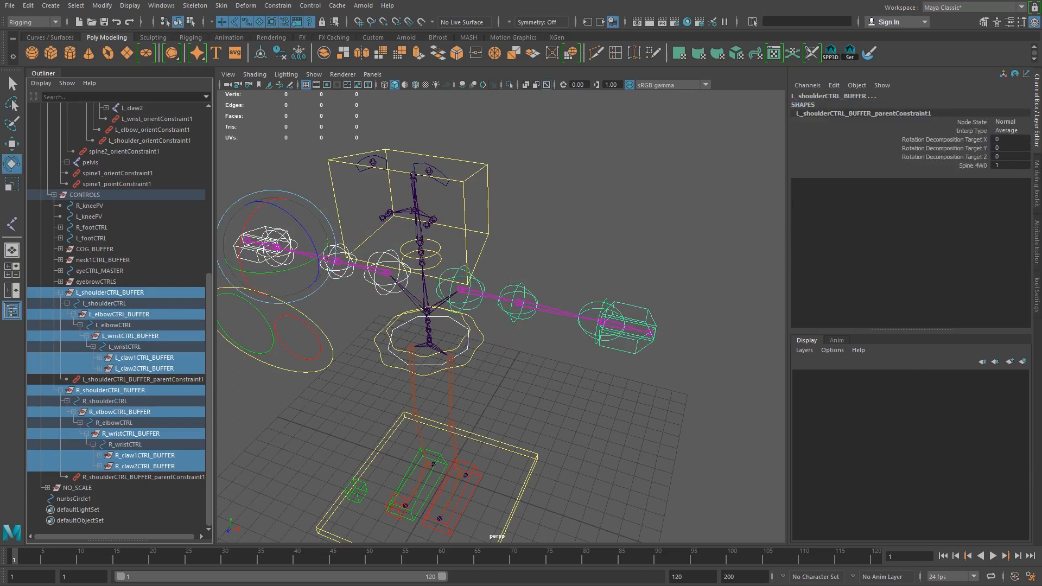
# Clear the selection and look over the rig's controls from several sides.
pyautogui.keyDown('alt'); pyautogui.moveTo(530, 426); pyautogui.dragTo(434, 421, button='right'); pyautogui.keyUp('alt')
pyautogui.keyDown('alt'); pyautogui.moveTo(415, 412); pyautogui.dragTo(471, 366); pyautogui.keyUp('alt')
pyautogui.keyDown('alt'); pyautogui.moveTo(470, 400); pyautogui.dragTo(646, 241, button='middle'); pyautogui.keyUp('alt')
pyautogui.keyDown('alt'); pyautogui.moveTo(653, 263); pyautogui.dragTo(602, 328); pyautogui.keyUp('alt')
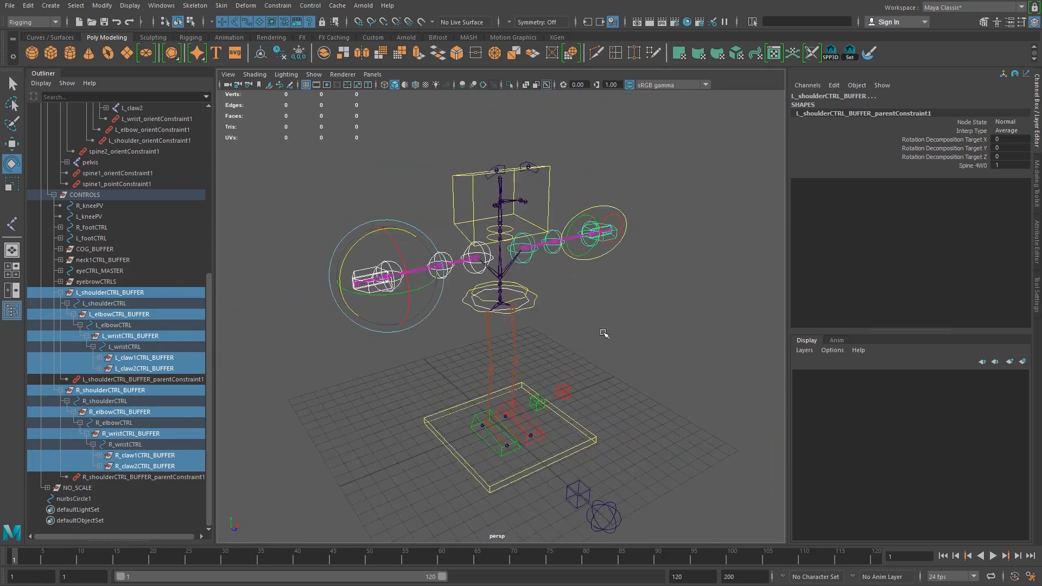
pyautogui.click(559, 316)
pyautogui.keyDown('alt'); pyautogui.moveTo(646, 336); pyautogui.dragTo(529, 326); pyautogui.keyUp('alt')
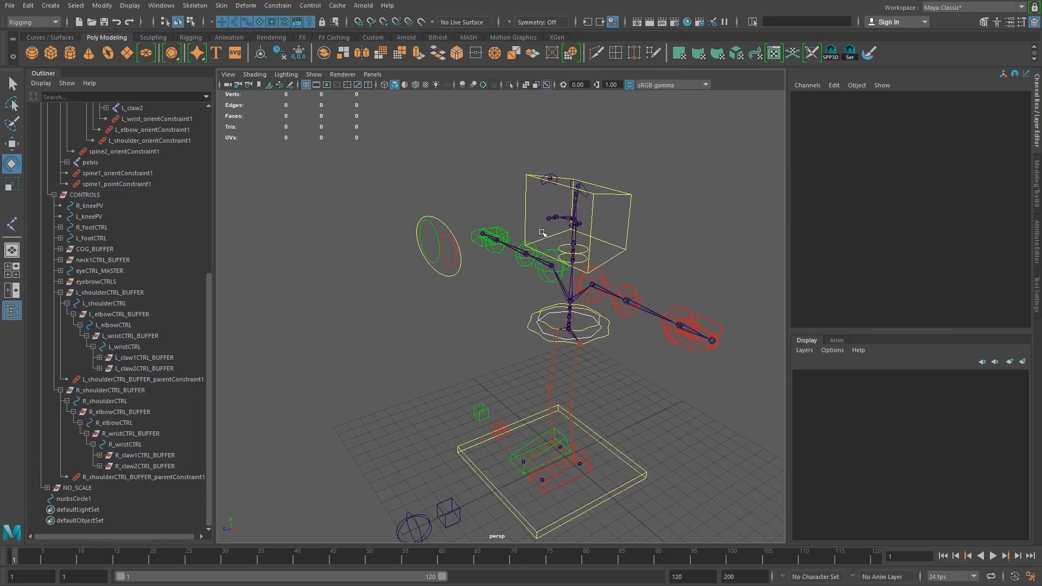
pyautogui.keyDown('alt'); pyautogui.moveTo(653, 320); pyautogui.dragTo(655, 346); pyautogui.keyUp('alt')
# Override the display colour of L_eyebrowCTRL with red.
pyautogui.keyDown('alt'); pyautogui.moveTo(548, 260); pyautogui.dragTo(545, 358, button='middle'); pyautogui.keyUp('alt')
pyautogui.keyDown('alt'); pyautogui.moveTo(545, 358); pyautogui.dragTo(676, 307, button='right'); pyautogui.keyUp('alt')
pyautogui.keyDown('alt'); pyautogui.moveTo(646, 323); pyautogui.dragTo(567, 402, button='middle'); pyautogui.keyUp('alt')
pyautogui.click(553, 262)
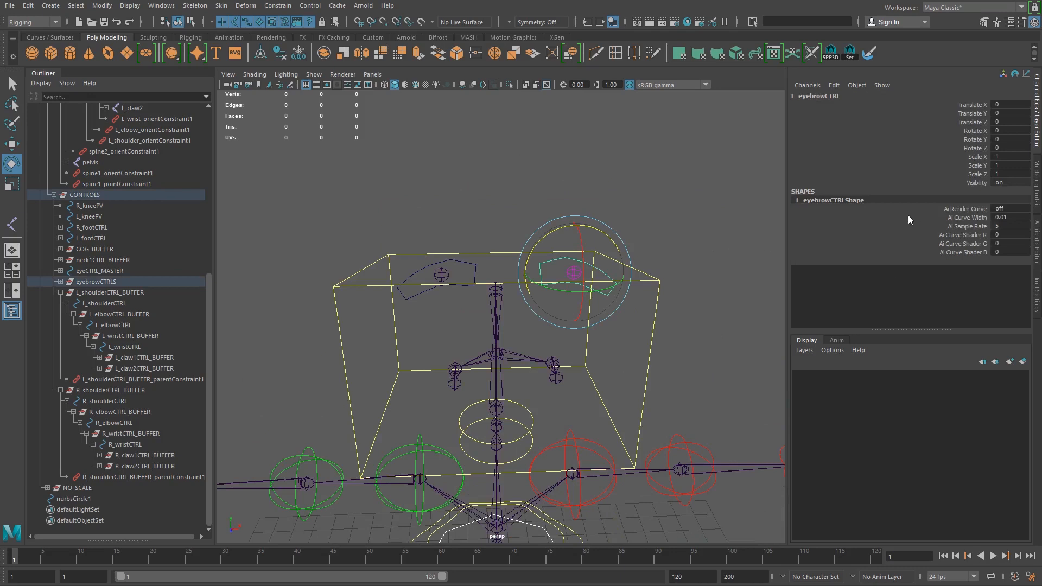
pyautogui.click(1036, 241)
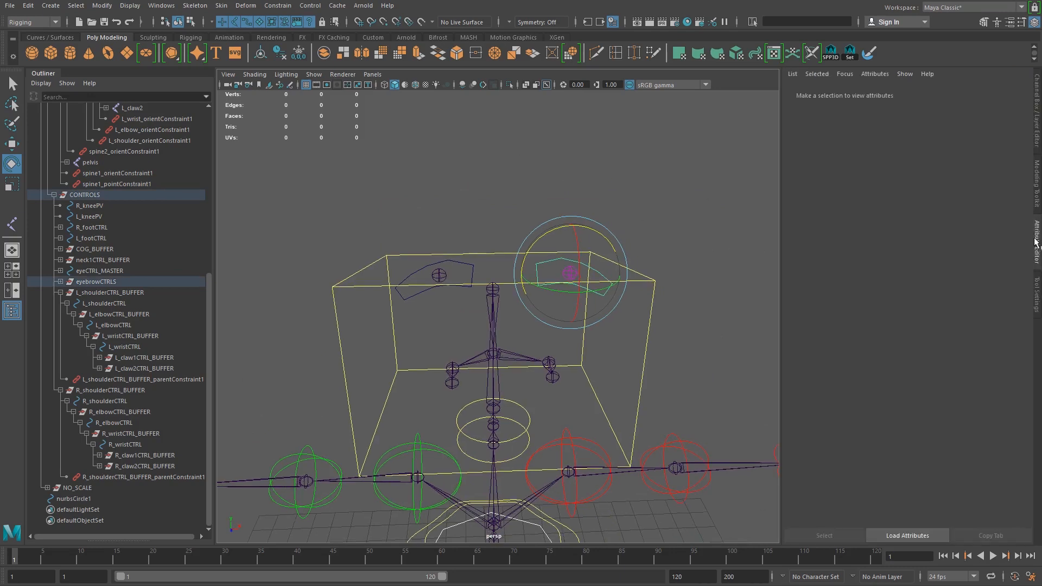
pyautogui.click(877, 300)
pyautogui.moveTo(949, 389); pyautogui.dragTo(954, 391)
# Override the display colour of R_eyebrowCTRL with green.
pyautogui.click(465, 265)
pyautogui.click(877, 300)
pyautogui.moveTo(949, 385)
pyautogui.mouseDown()
pyautogui.moveTo(970, 391)
pyautogui.moveTo(959, 389)
pyautogui.mouseUp()
# Clear the selection and save the scene.
pyautogui.click(696, 268)
pyautogui.keyDown('alt'); pyautogui.moveTo(696, 268); pyautogui.dragTo(446, 299); pyautogui.keyUp('alt')
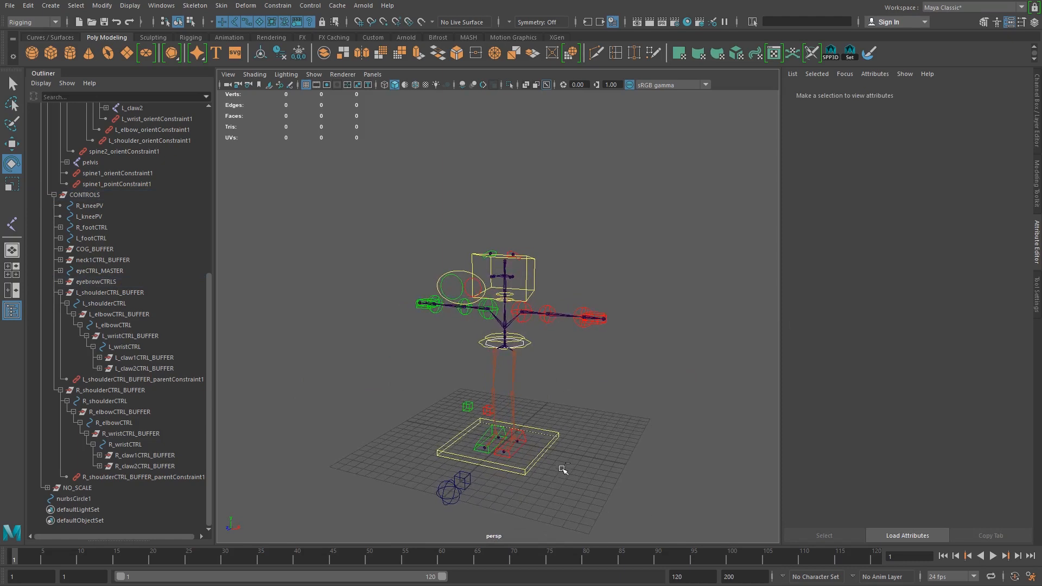
pyautogui.hotkey('ctrl', 's')
pyautogui.click(497, 318)
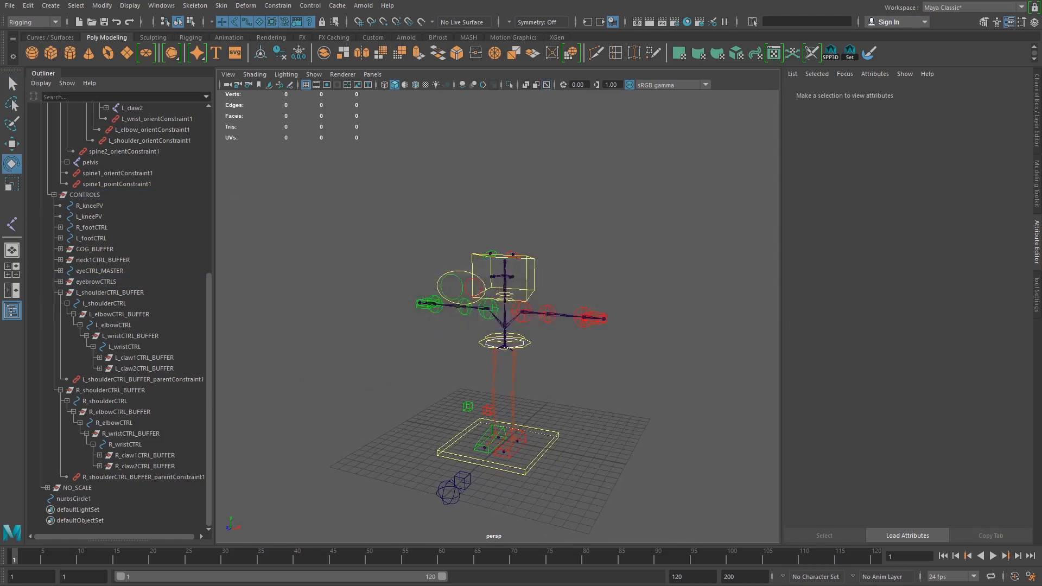